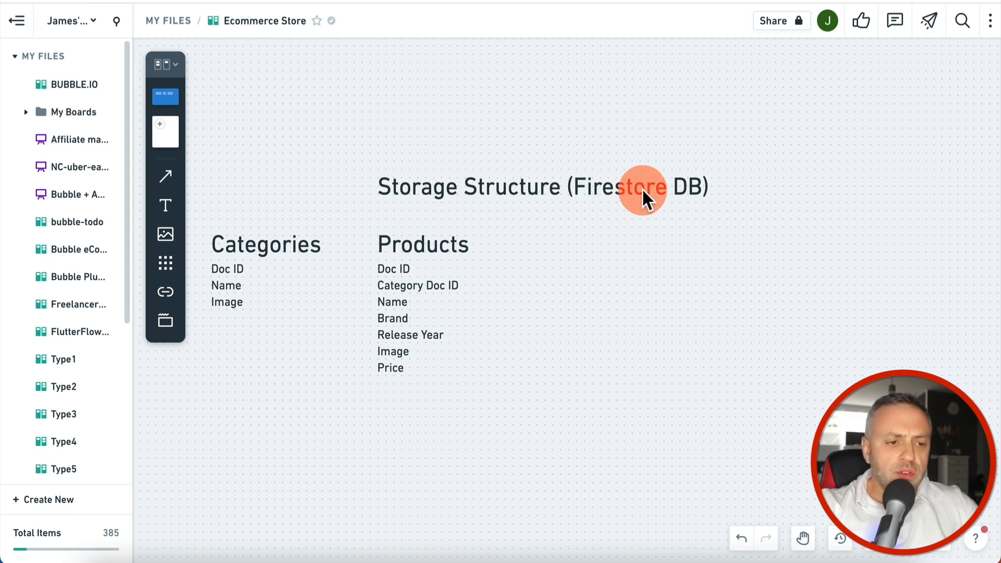
# Step: Switch to the EcommerceStore spreadsheet and review the data in its Categories and Products sheets
pyautogui.scroll(-2, 584, 256)
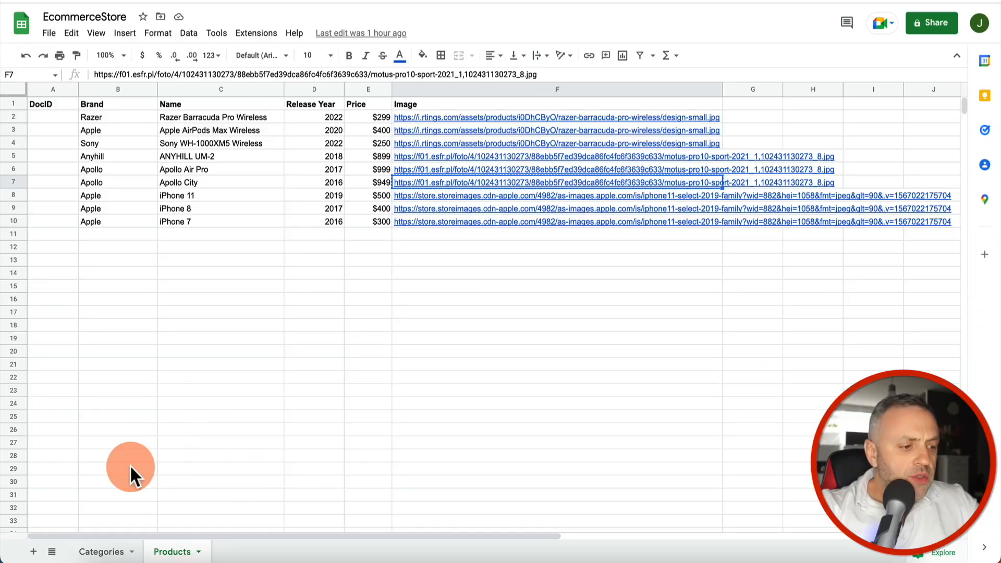
pyautogui.click(101, 552)
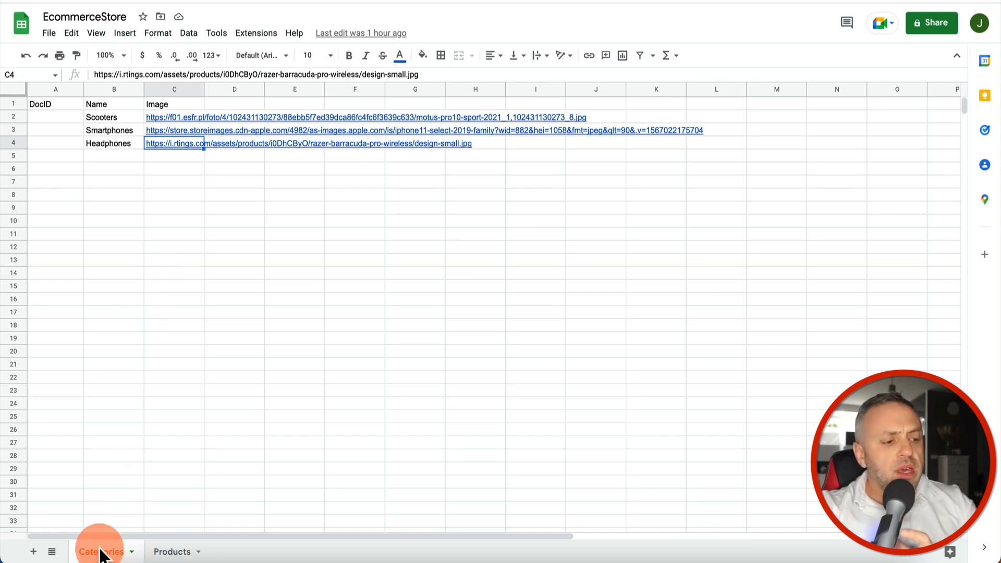
pyautogui.click(177, 551)
pyautogui.click(103, 554)
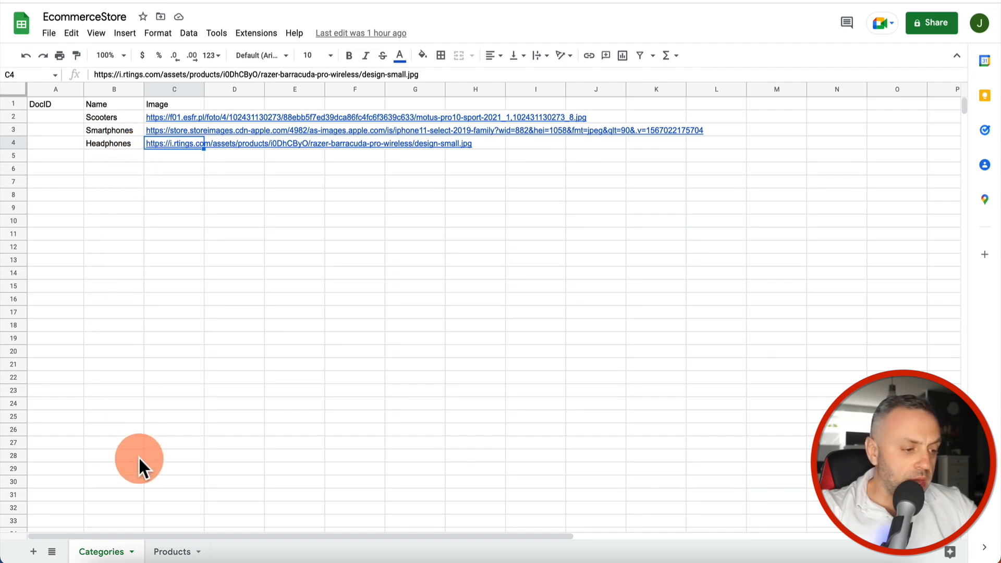
pyautogui.click(175, 551)
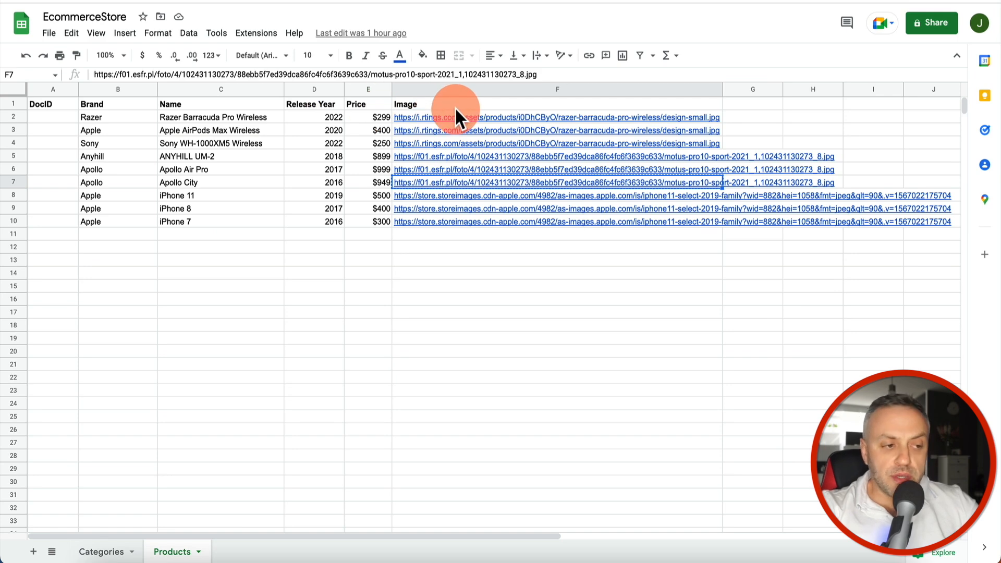
pyautogui.click(109, 220)
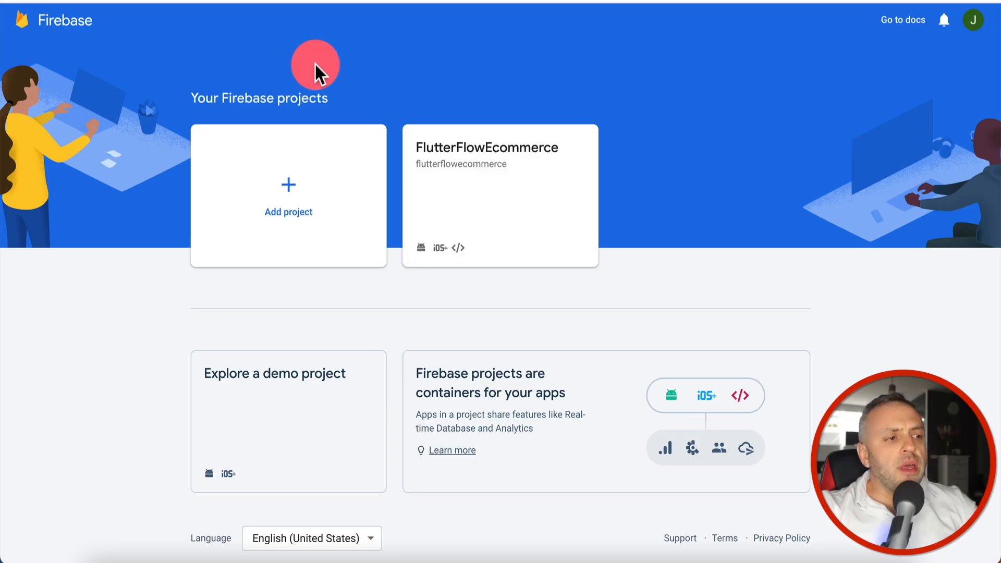
# Step: Create a Firebase project named EcomSiteFlutterDB and continue to its overview
pyautogui.click(289, 186)
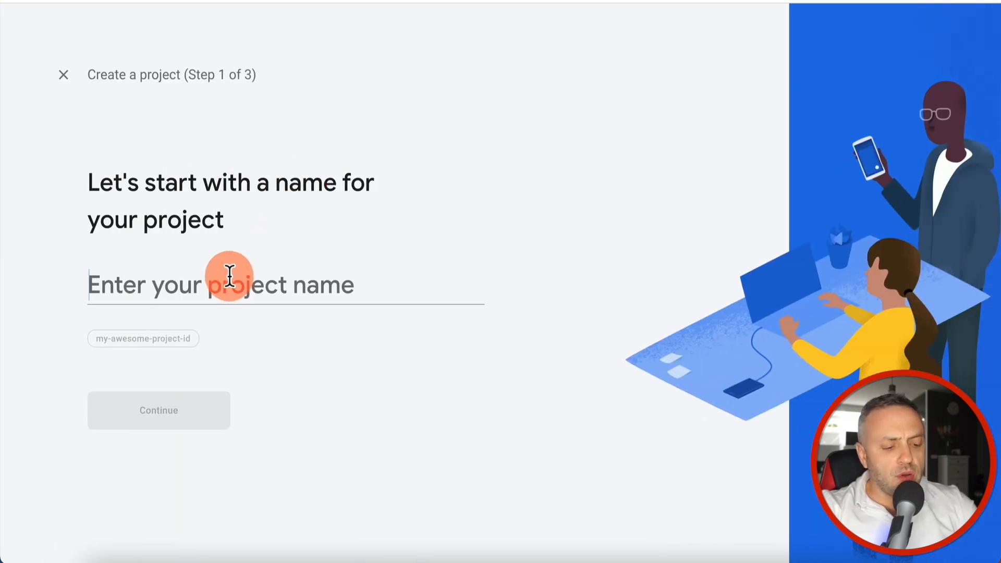
pyautogui.write('FlutterDB')
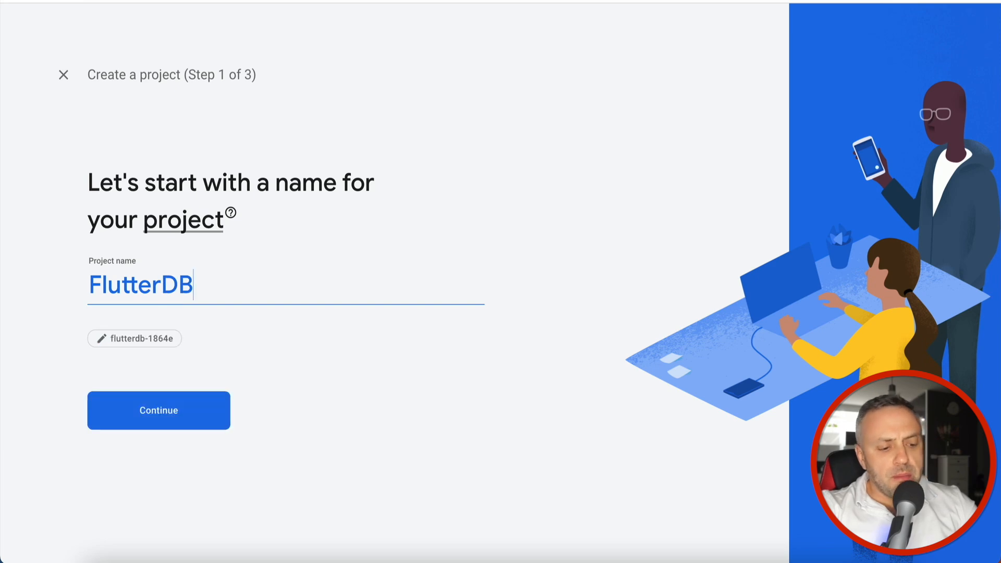
pyautogui.press('Home')
pyautogui.write('EcomSite')
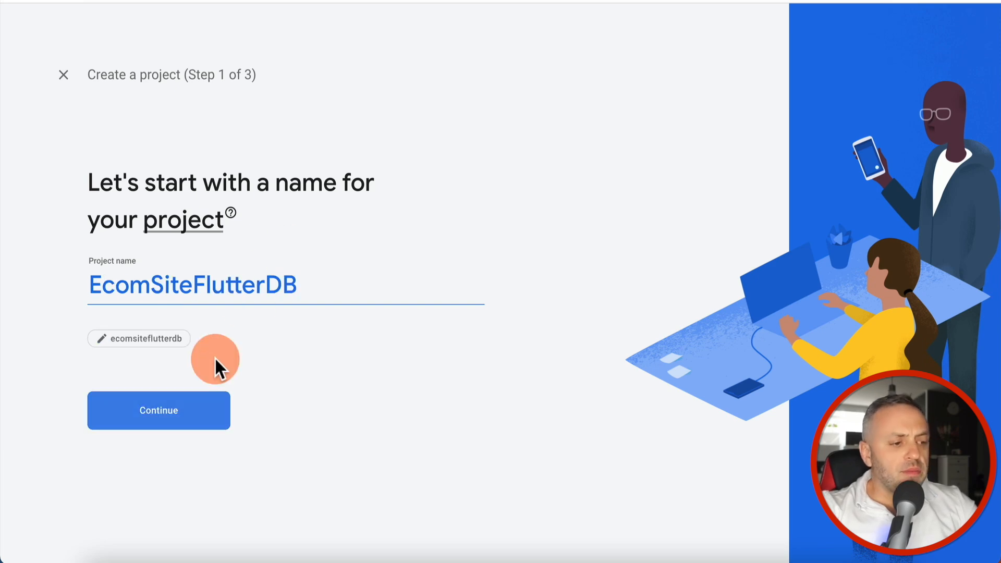
pyautogui.click(193, 414)
pyautogui.click(98, 489)
pyautogui.click(477, 553)
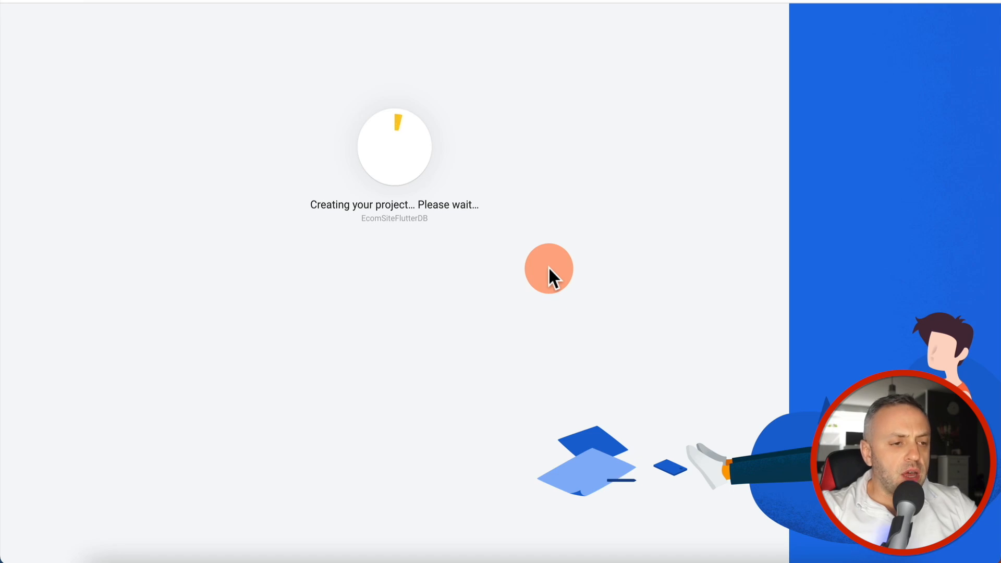
pyautogui.click(403, 301)
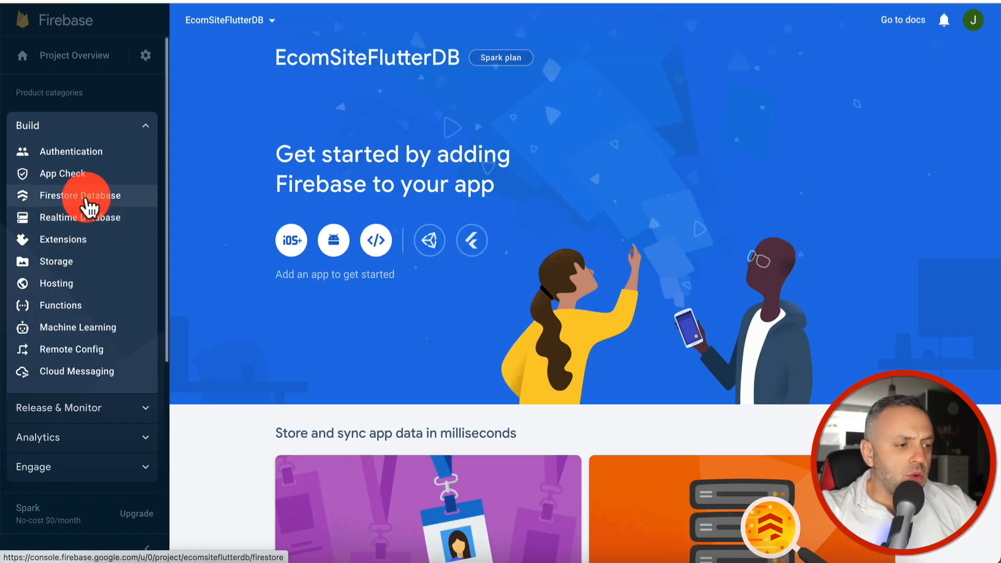
# Step: Create a Cloud Firestore database for the EcomSiteFlutterDB project, starting it in test mode
pyautogui.click(87, 201)
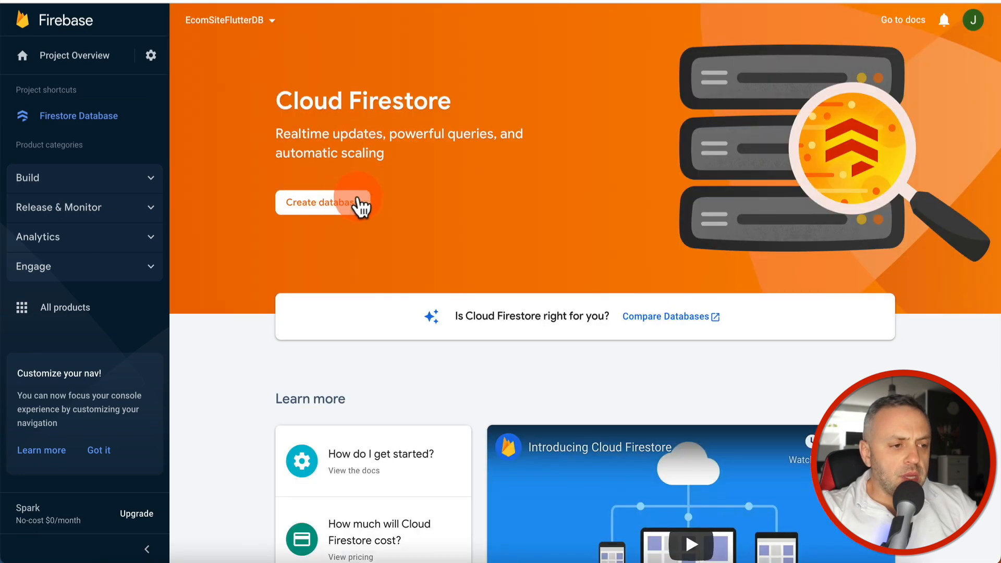
pyautogui.click(336, 206)
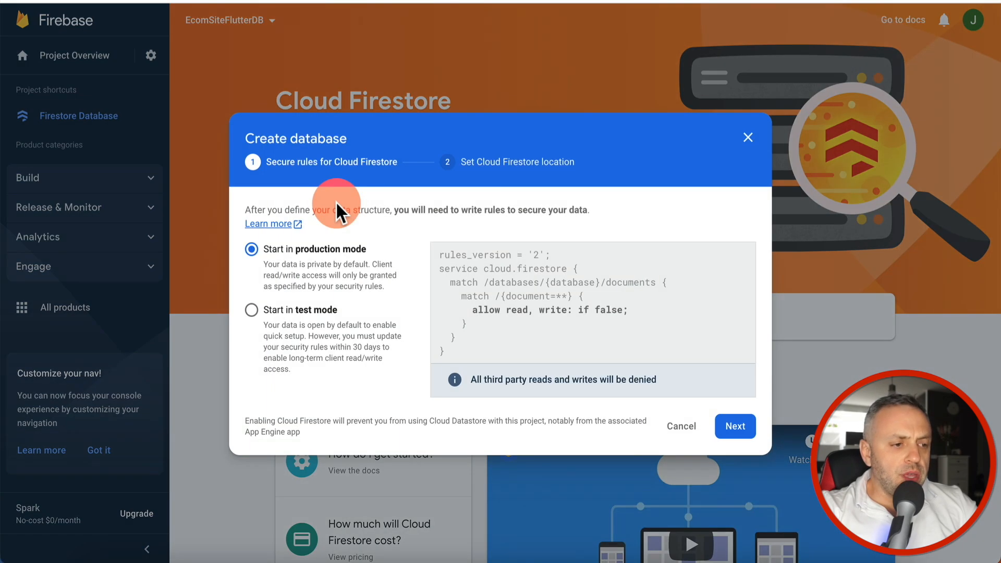
pyautogui.click(305, 315)
pyautogui.click(748, 453)
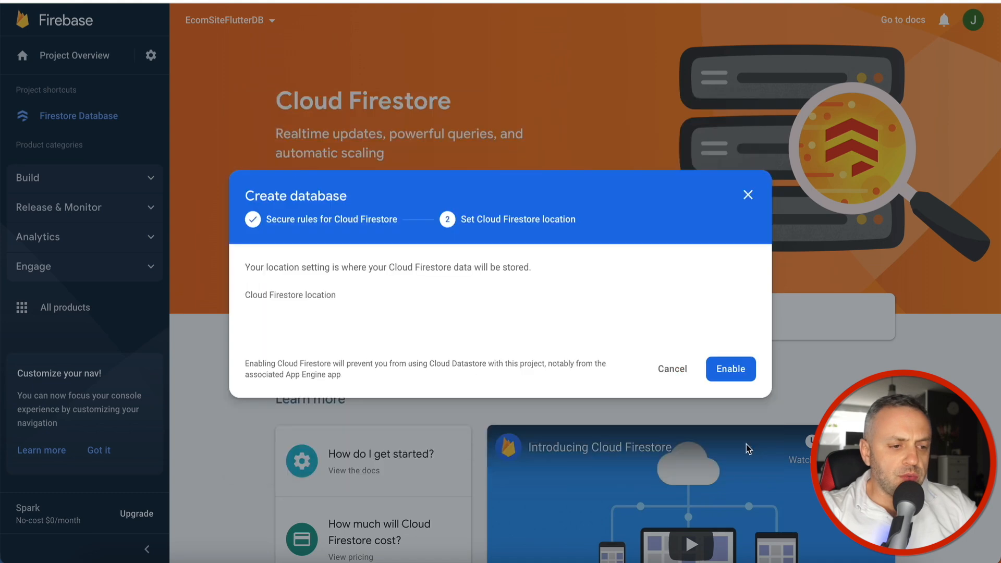
pyautogui.click(727, 415)
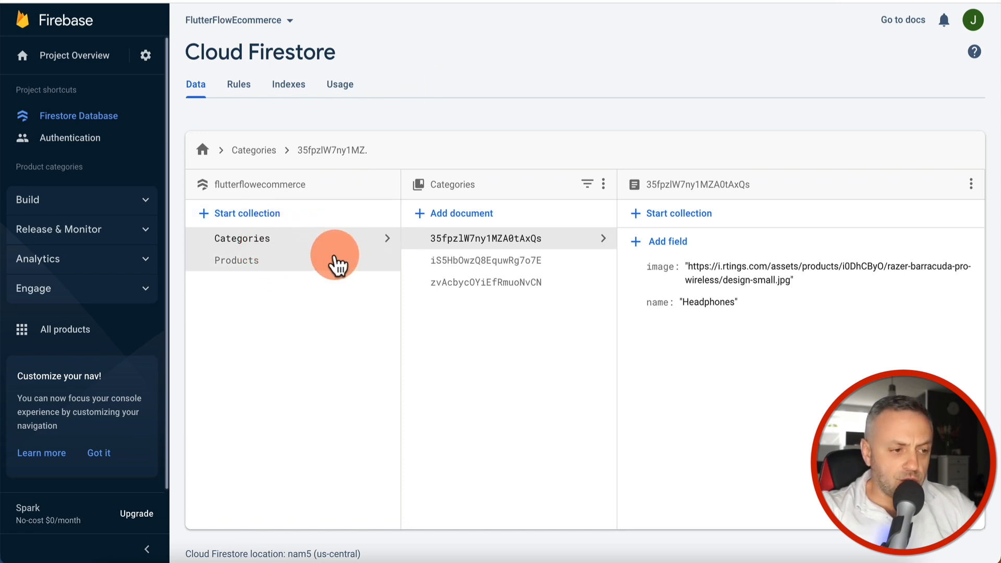
# Step: Examine the documents and fields of the Categories and Products collections in the FlutterFlowEcommerce project's Firestore database
pyautogui.click(284, 241)
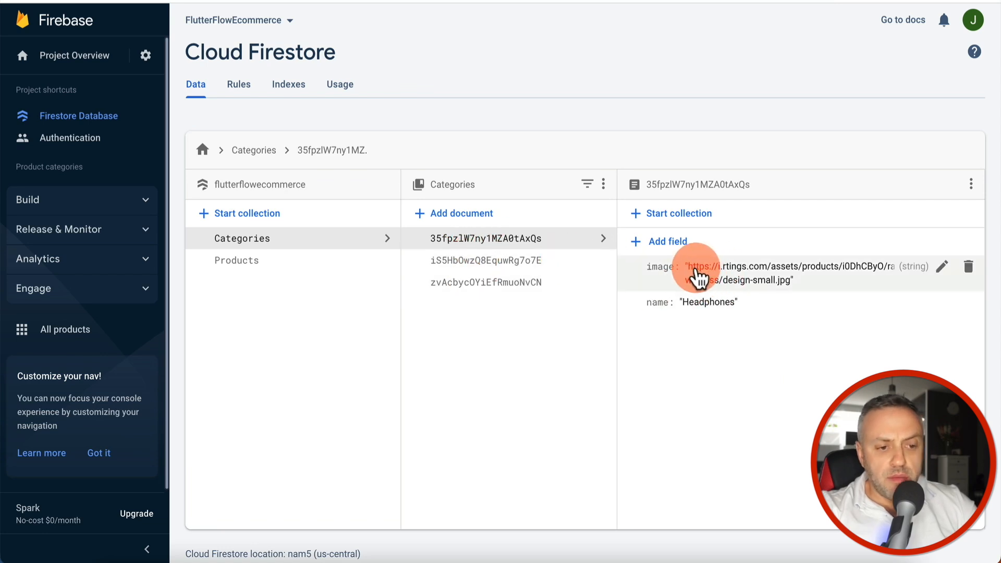
pyautogui.click(544, 261)
pyautogui.click(543, 289)
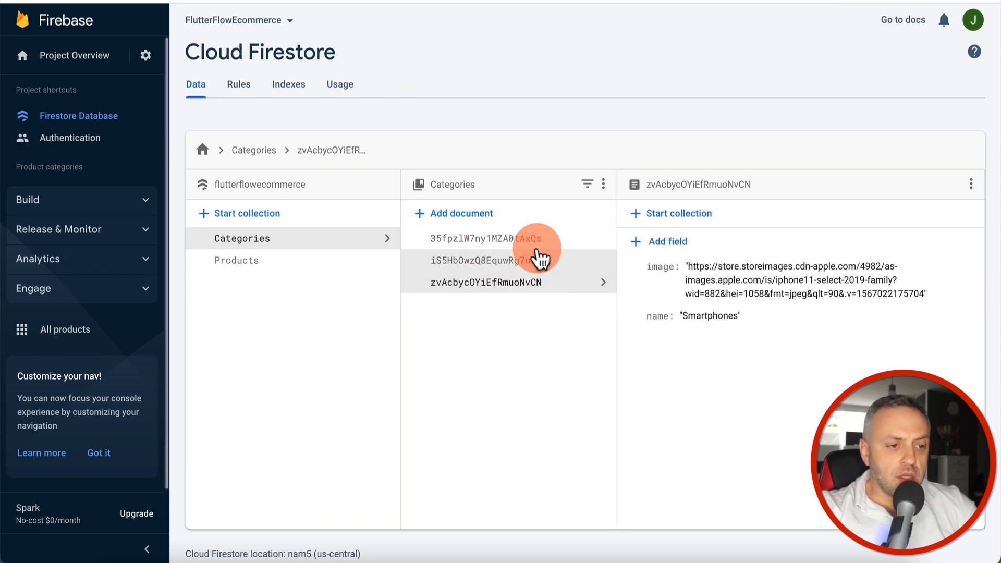
pyautogui.click(338, 263)
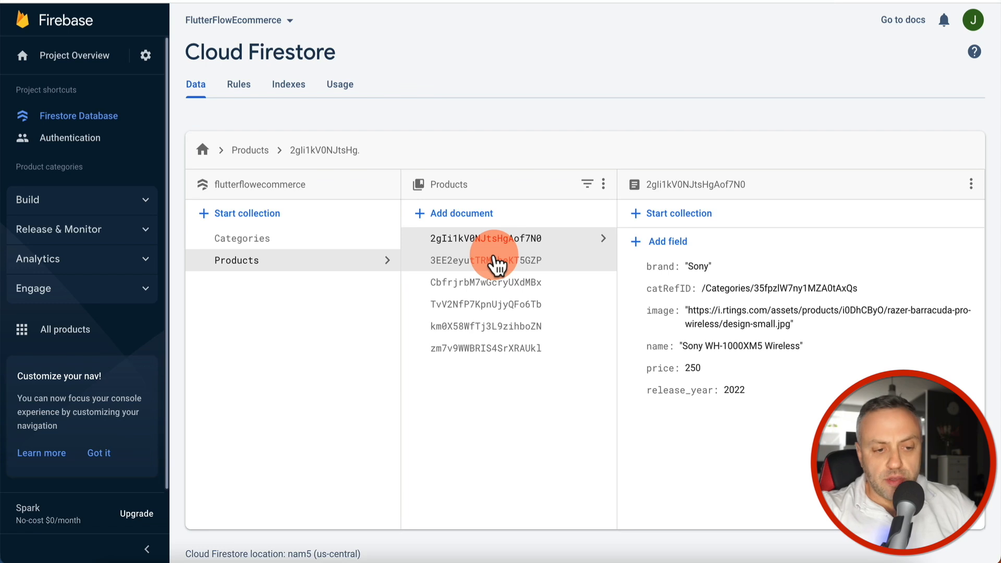
pyautogui.click(495, 282)
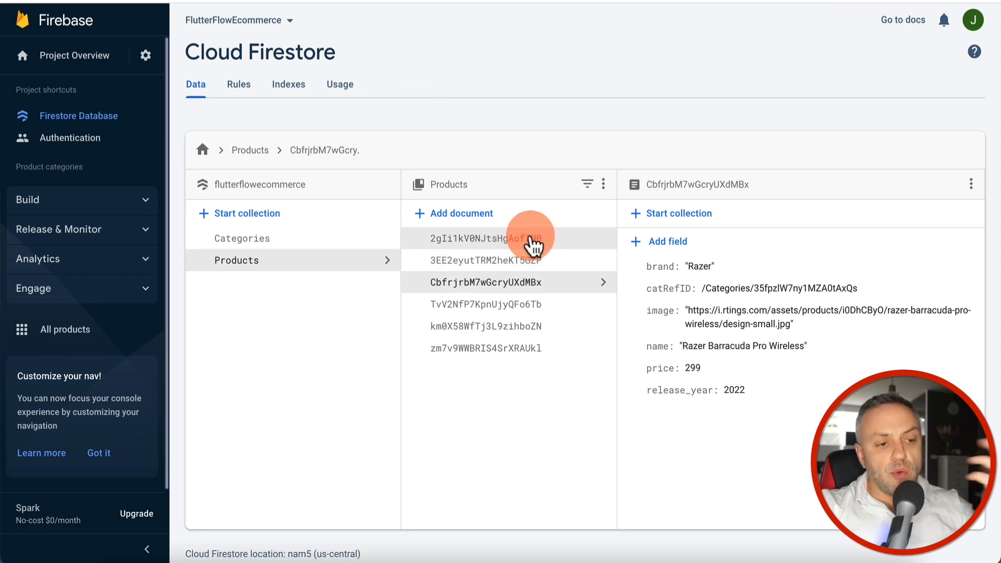
pyautogui.click(352, 242)
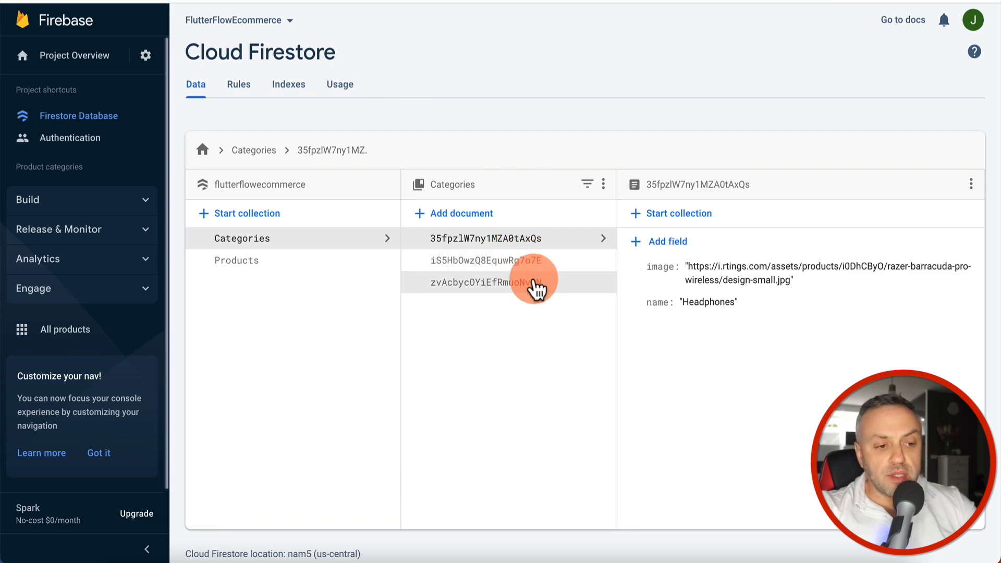
pyautogui.click(275, 266)
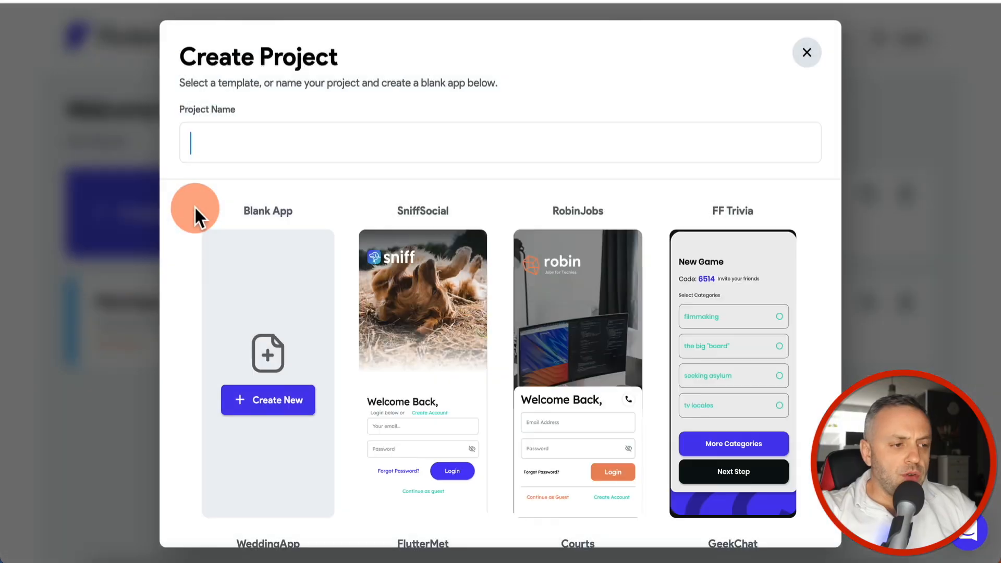
# Step: Create a blank FlutterFlow project named EcomStore with Firebase setup enabled
pyautogui.write('EcomStore')
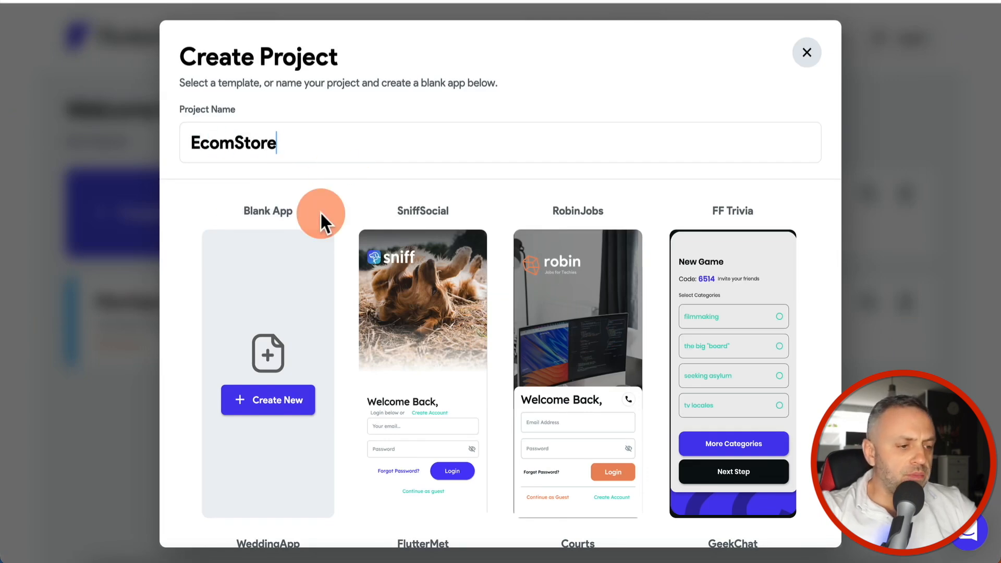
pyautogui.click(286, 406)
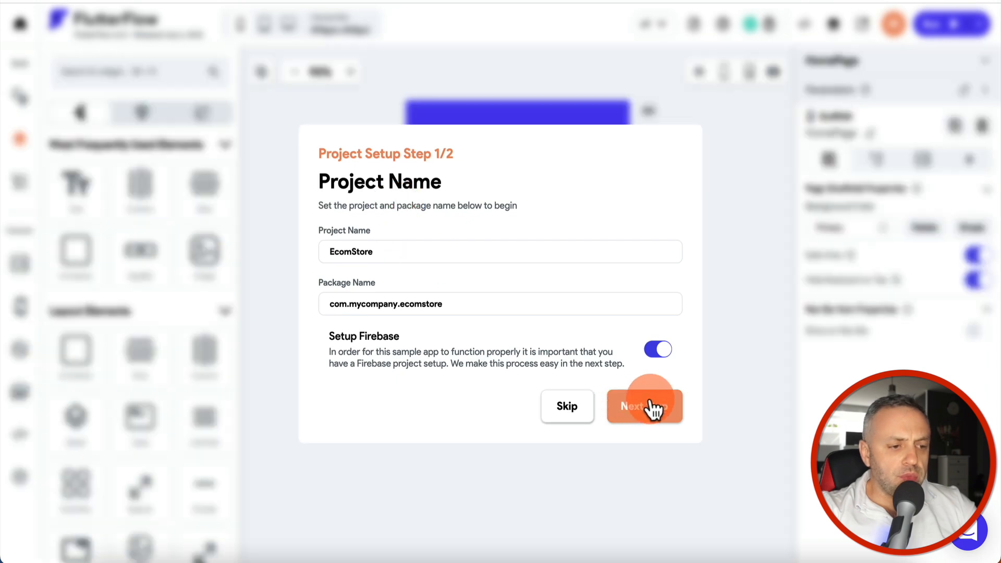
pyautogui.click(645, 406)
# Step: Copy the project ID flutterflowecommerce from the Firebase project settings and connect it to the FlutterFlow project
pyautogui.click(420, 218)
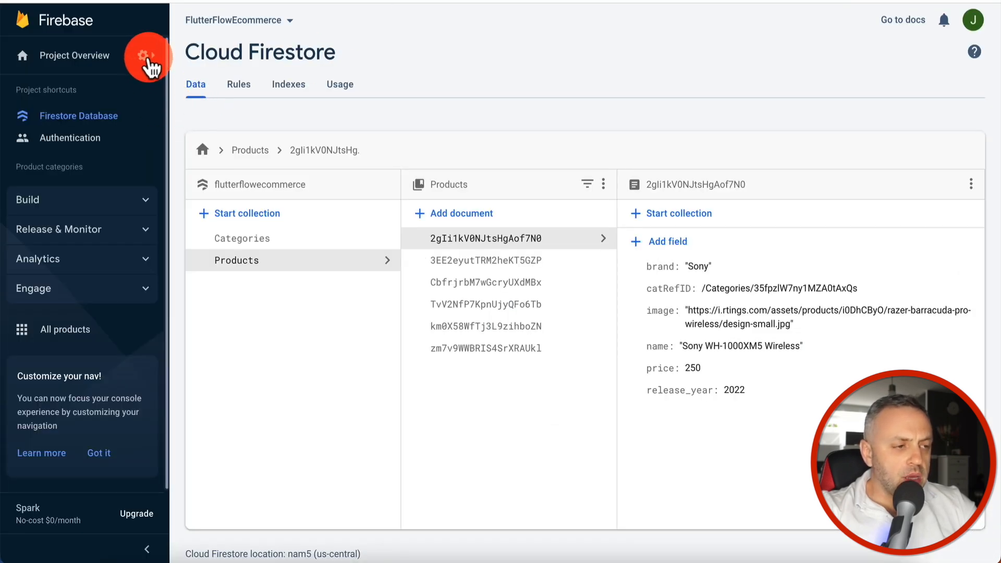
pyautogui.click(146, 55)
pyautogui.click(208, 62)
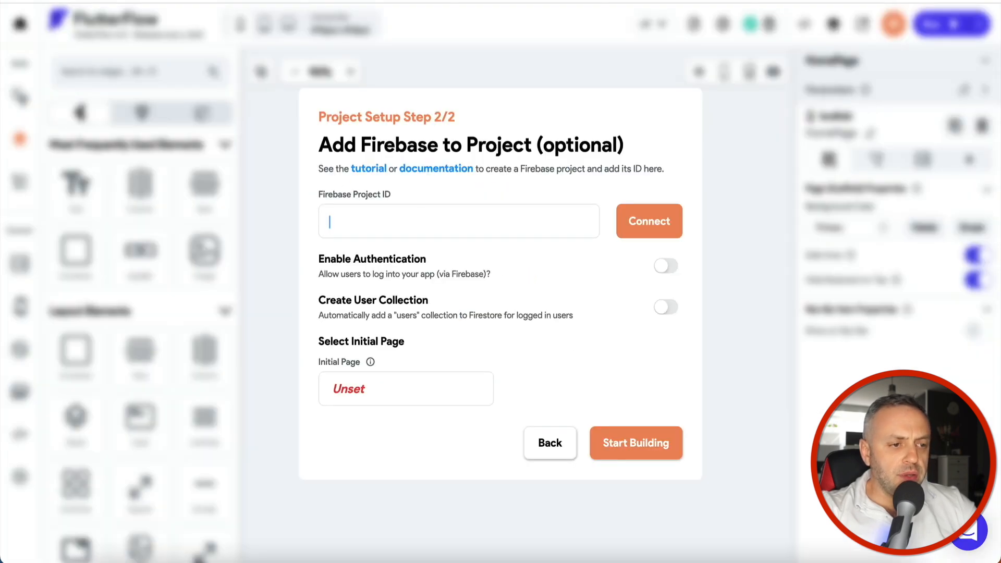
pyautogui.write('flutterflowecommerce')
pyautogui.click(662, 226)
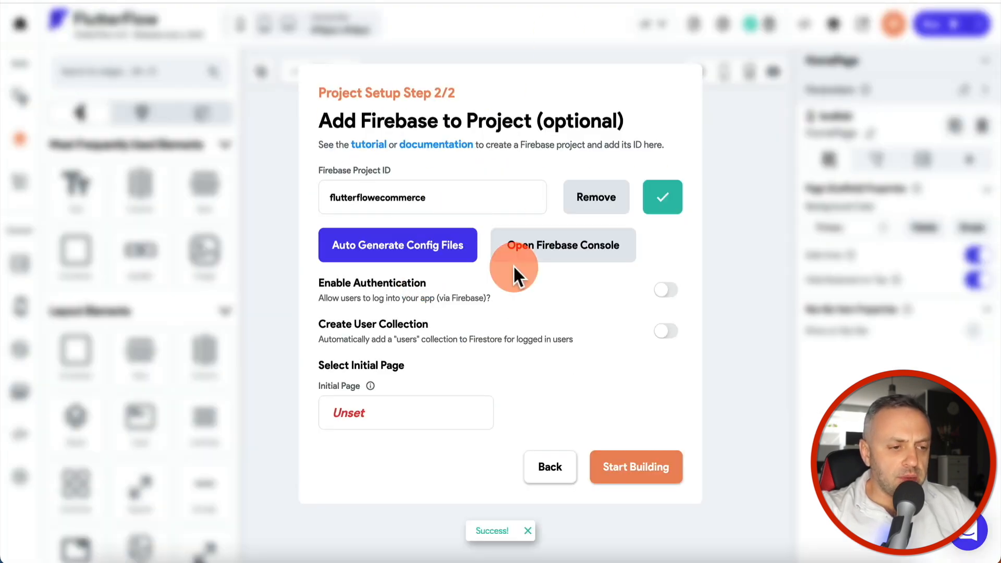
# Step: Auto-generate the Firebase config files for the project and finish the setup to start building
pyautogui.click(376, 253)
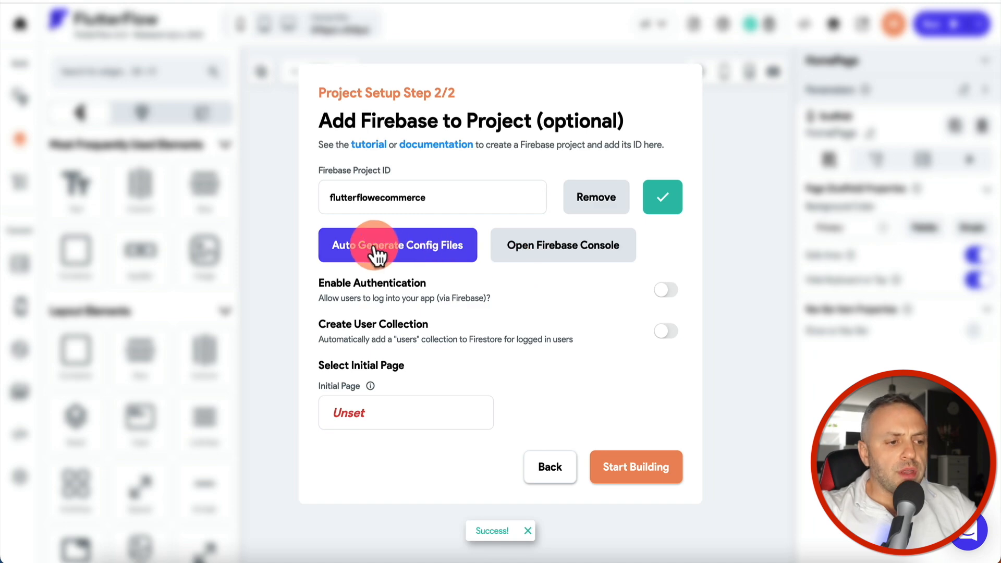
pyautogui.click(422, 247)
pyautogui.click(629, 477)
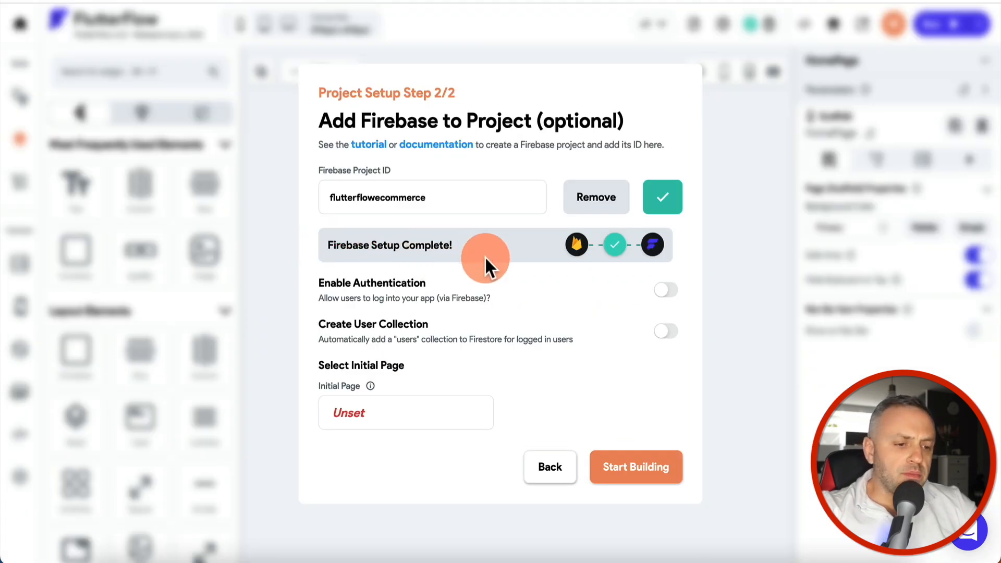
pyautogui.click(645, 471)
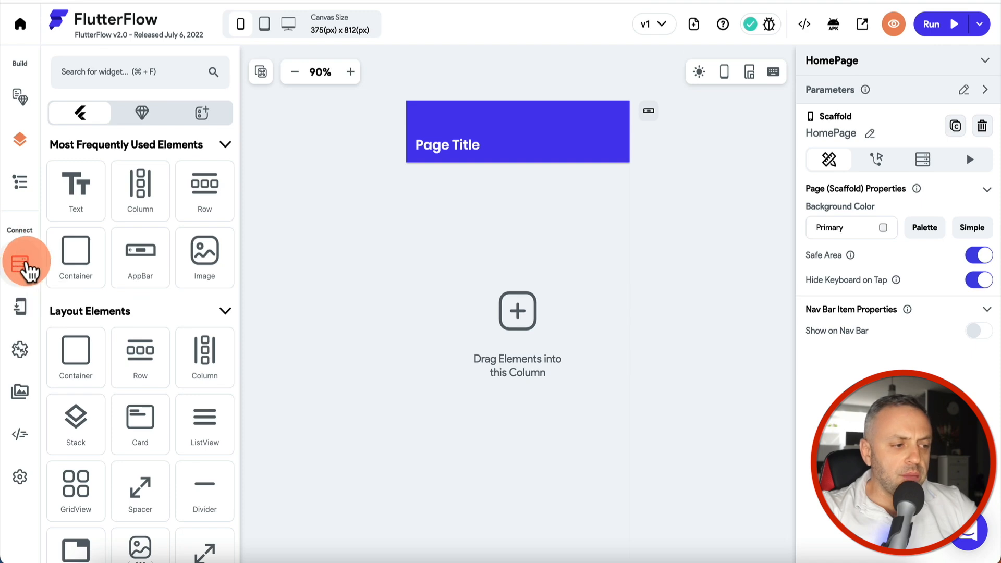
# Step: Create two Firestore collections named Categories and Products in the FlutterFlow project's database
pyautogui.click(21, 266)
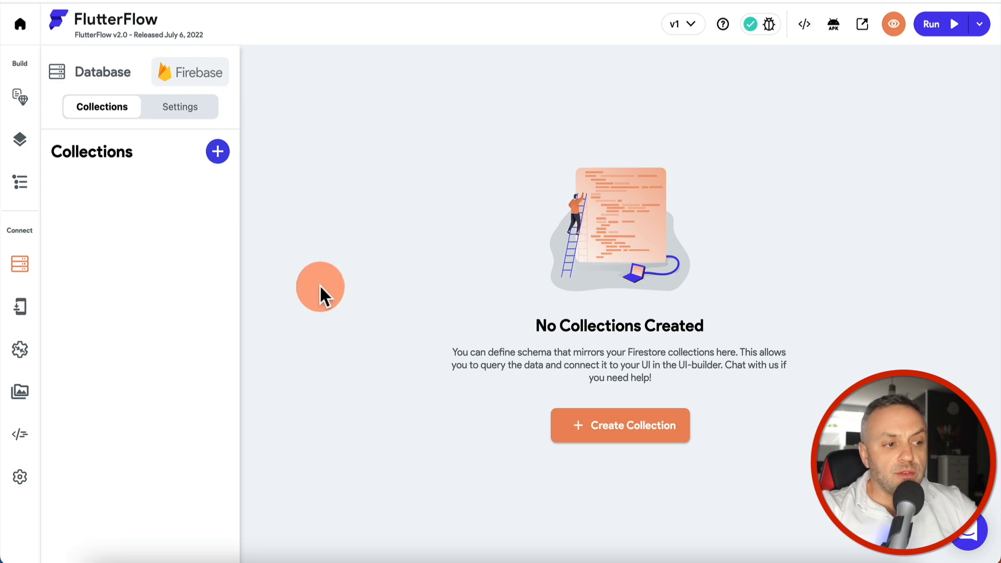
pyautogui.click(217, 152)
pyautogui.write('Categor')
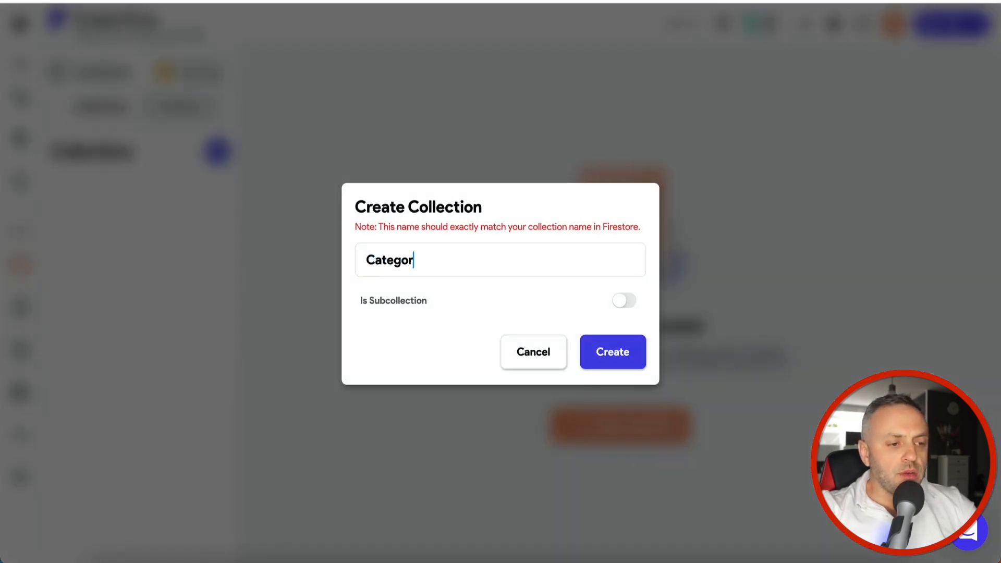
pyautogui.write('ies')
pyautogui.click(613, 352)
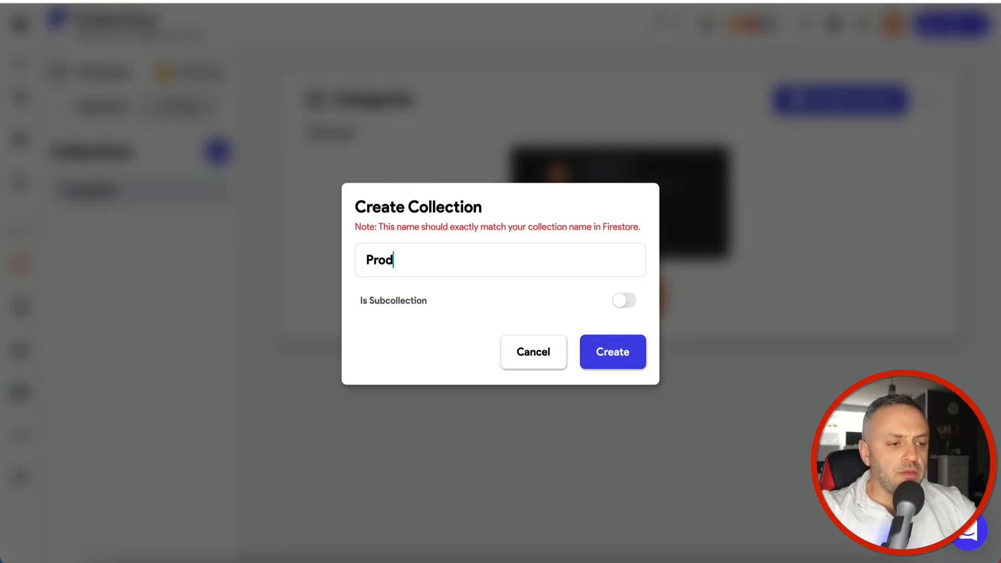
pyautogui.click(605, 359)
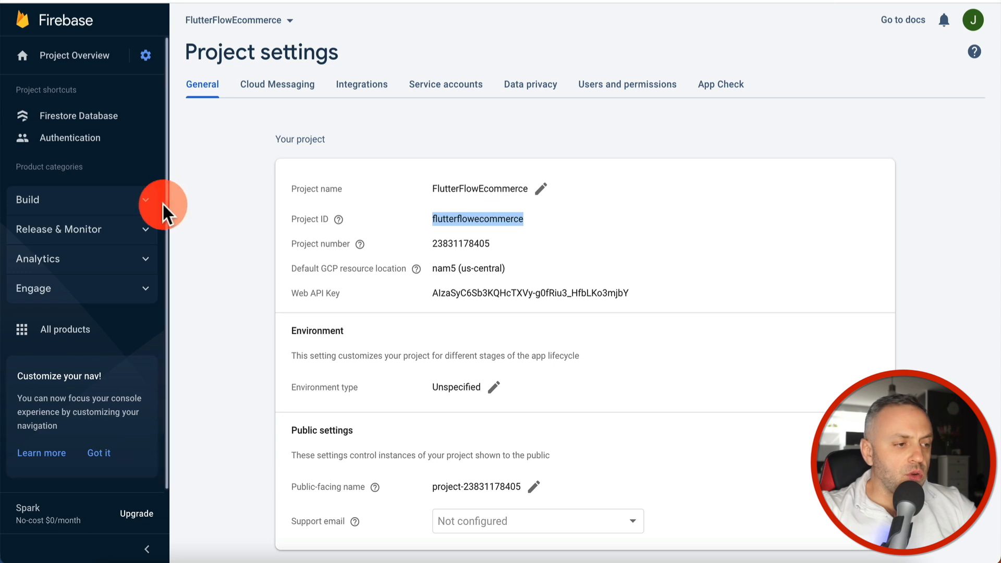
# Step: Open the Firestore Database of the Firebase project to look at its collections
pyautogui.click(123, 203)
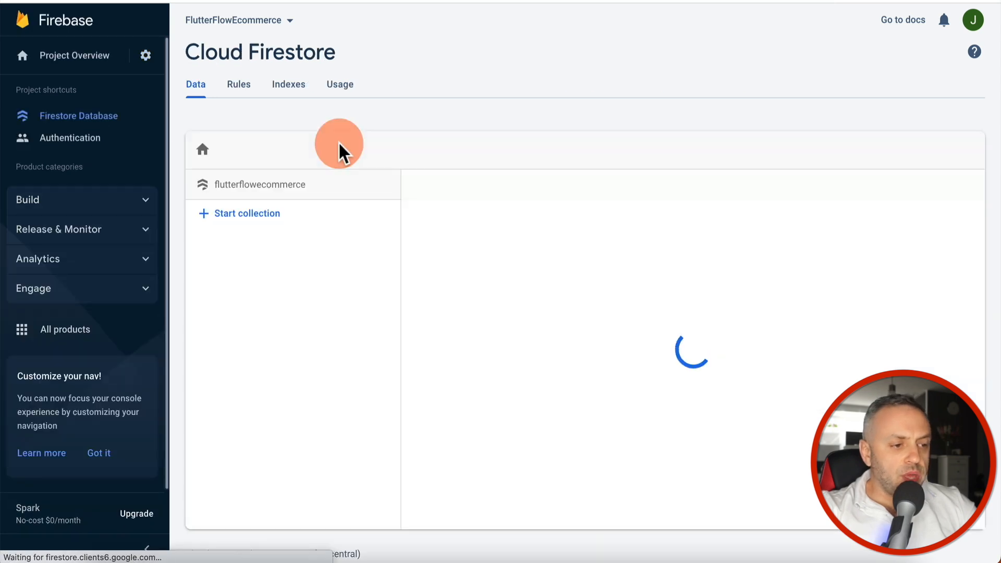
pyautogui.click(281, 239)
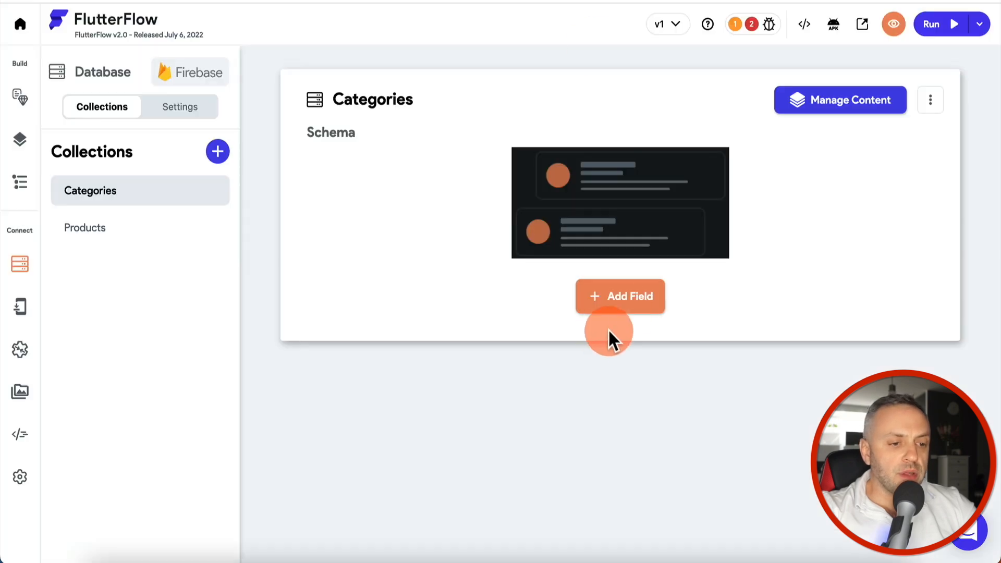
# Step: Add a field named image with the data type Image Path to the Categories collection schema
pyautogui.click(633, 299)
pyautogui.click(478, 238)
pyautogui.write('image')
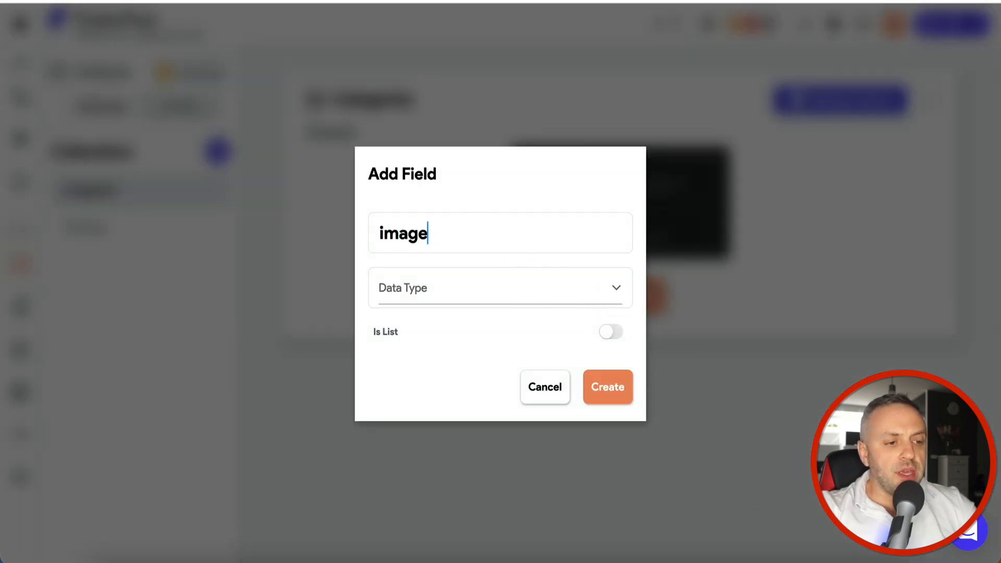
pyautogui.click(431, 291)
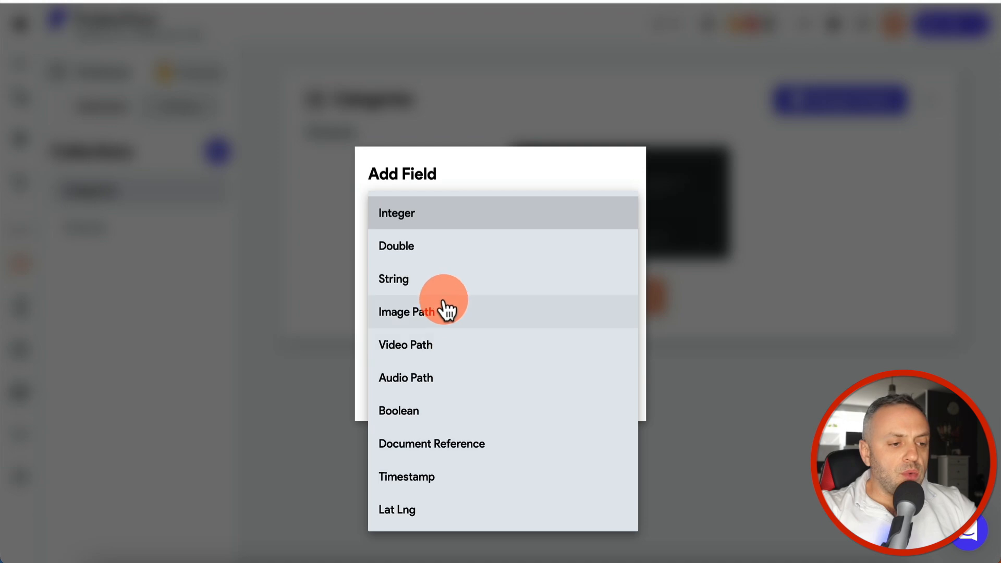
pyautogui.click(449, 312)
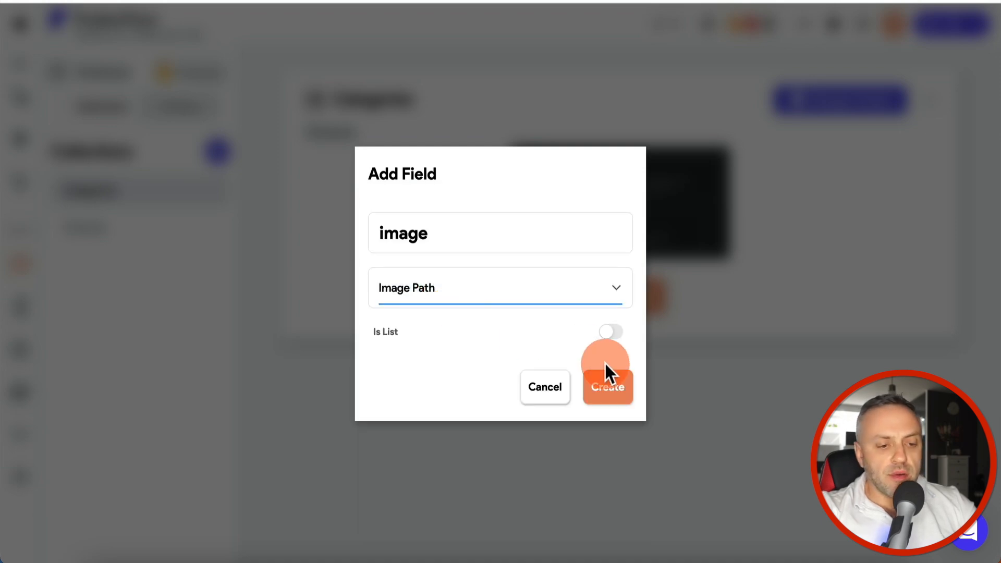
pyautogui.click(610, 388)
# Step: Add a field named name to the Categories collection schema
pyautogui.click(385, 237)
pyautogui.click(447, 228)
pyautogui.write('name')
pyautogui.click(450, 299)
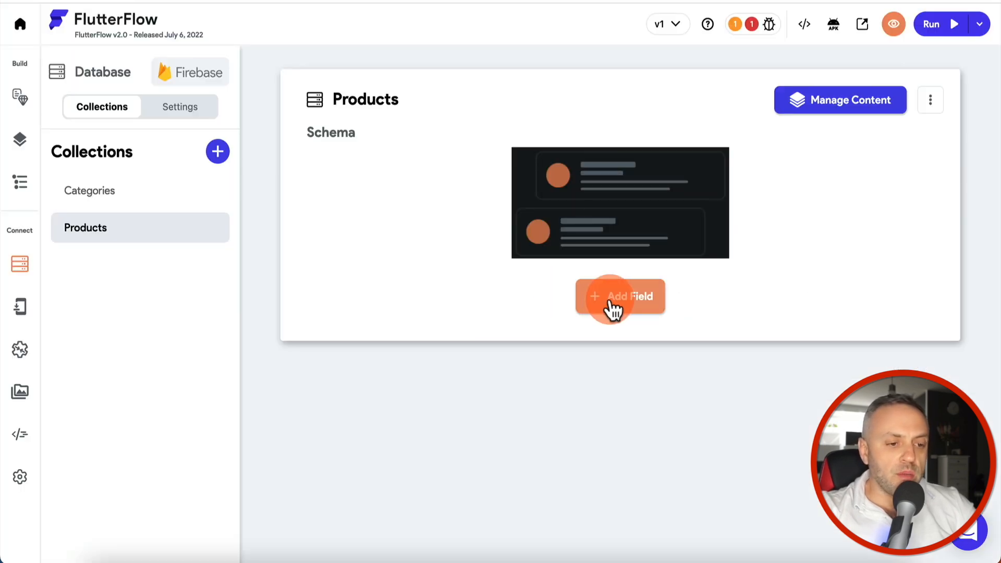
# Step: Add a field named brand with the data type String to the Products collection schema
pyautogui.click(613, 308)
pyautogui.click(487, 217)
pyautogui.write('brand')
pyautogui.click(474, 284)
pyautogui.click(442, 274)
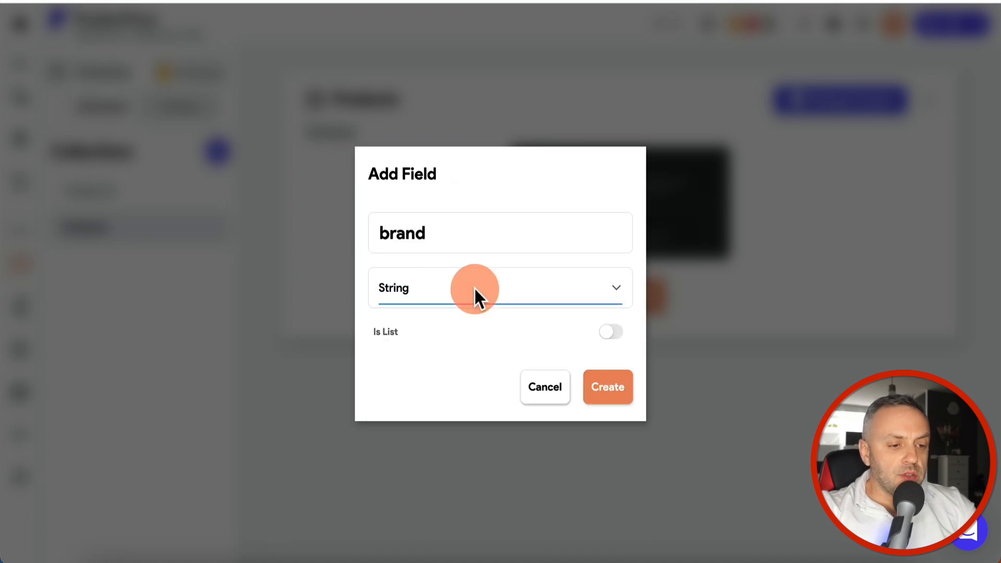
pyautogui.click(610, 386)
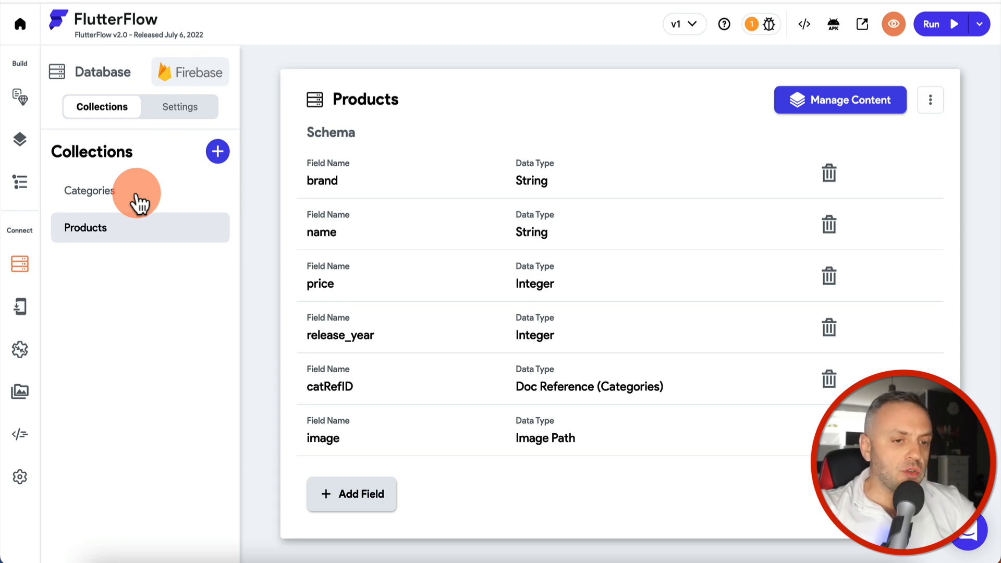
# Step: Open the settings of the project's Firestore database
pyautogui.click(190, 109)
pyautogui.click(947, 295)
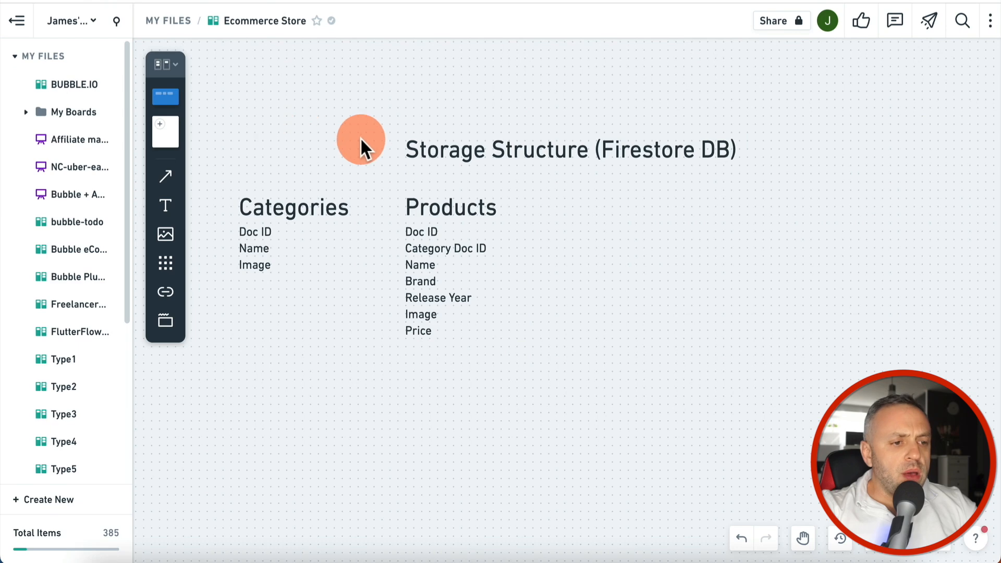
# Step: Create three blank pages named ProductsList, CartView and CheckoutView, following the page flow on the Ecommerce Store planning board
pyautogui.scroll(-10, 360, 148)
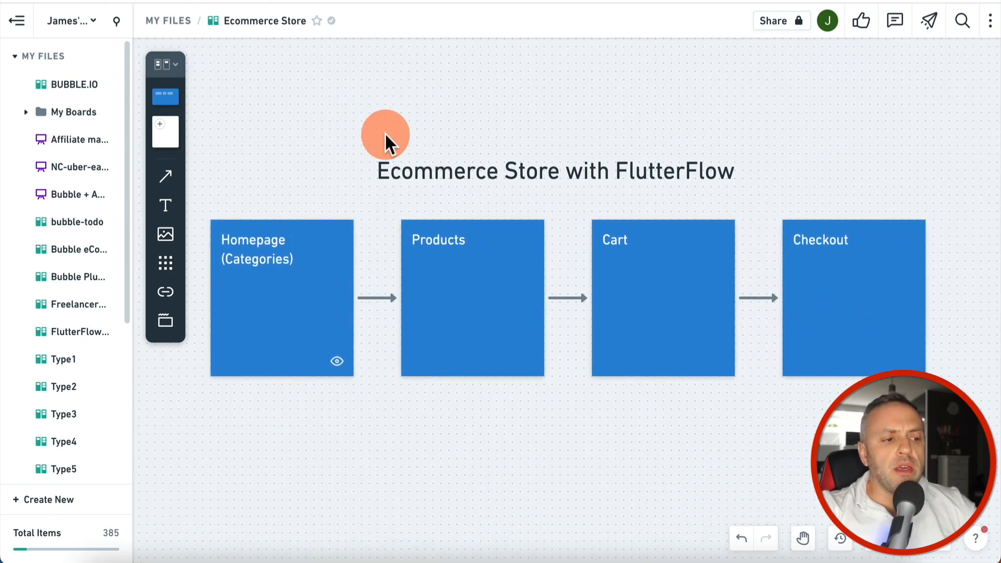
pyautogui.scroll(-3, 386, 138)
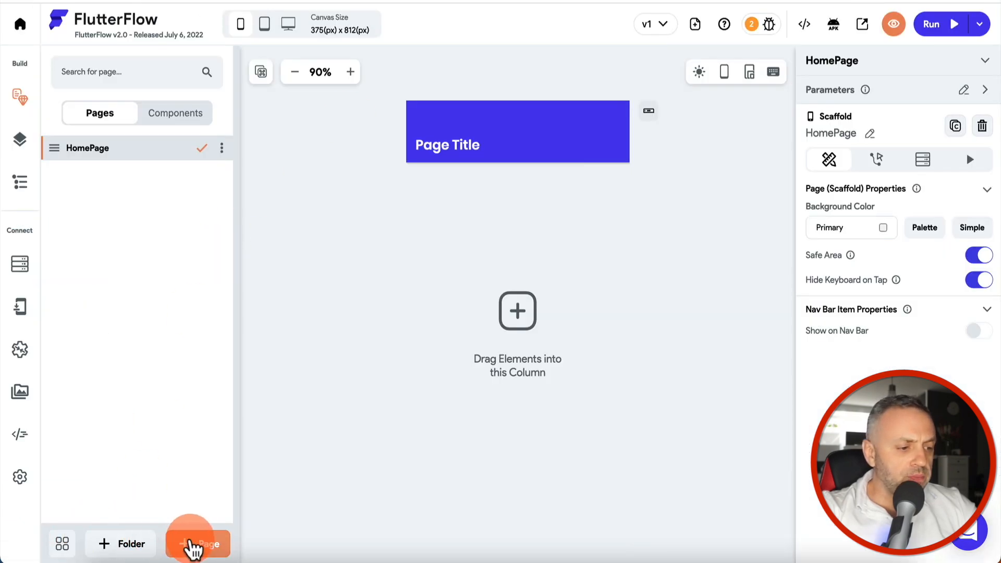
pyautogui.click(194, 545)
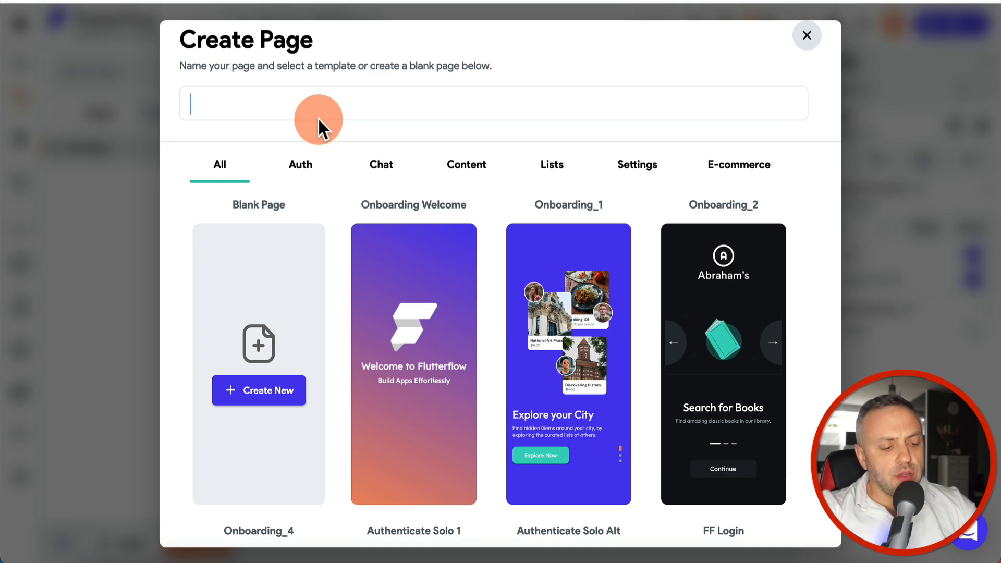
pyautogui.write('ProductsList')
pyautogui.click(272, 397)
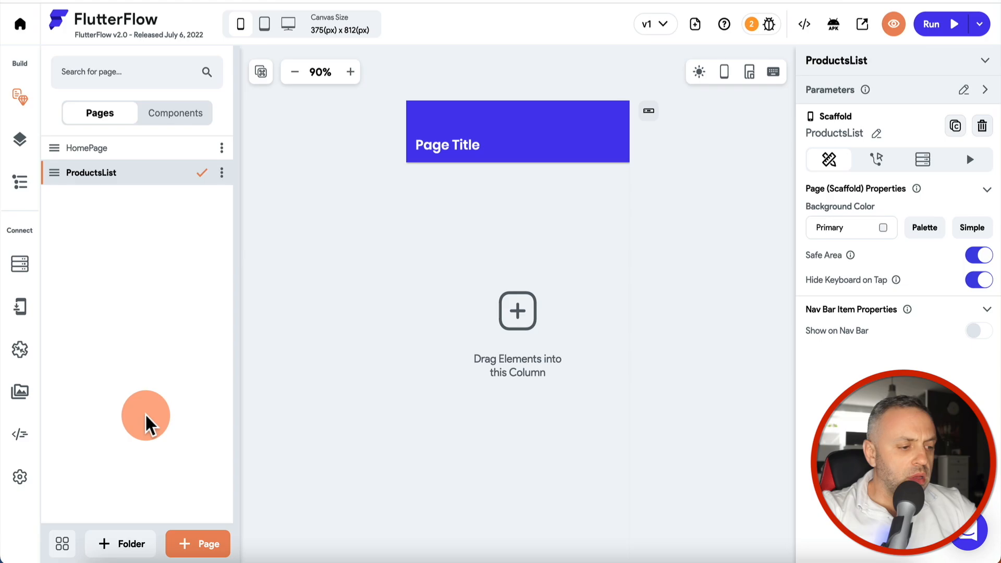
pyautogui.click(194, 542)
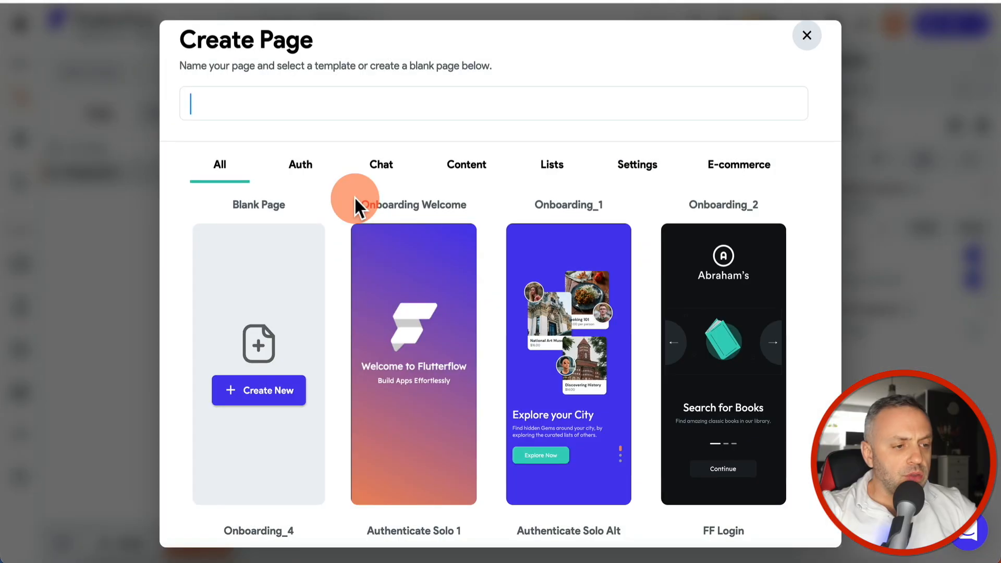
pyautogui.write('CartView')
pyautogui.click(259, 390)
pyautogui.click(194, 543)
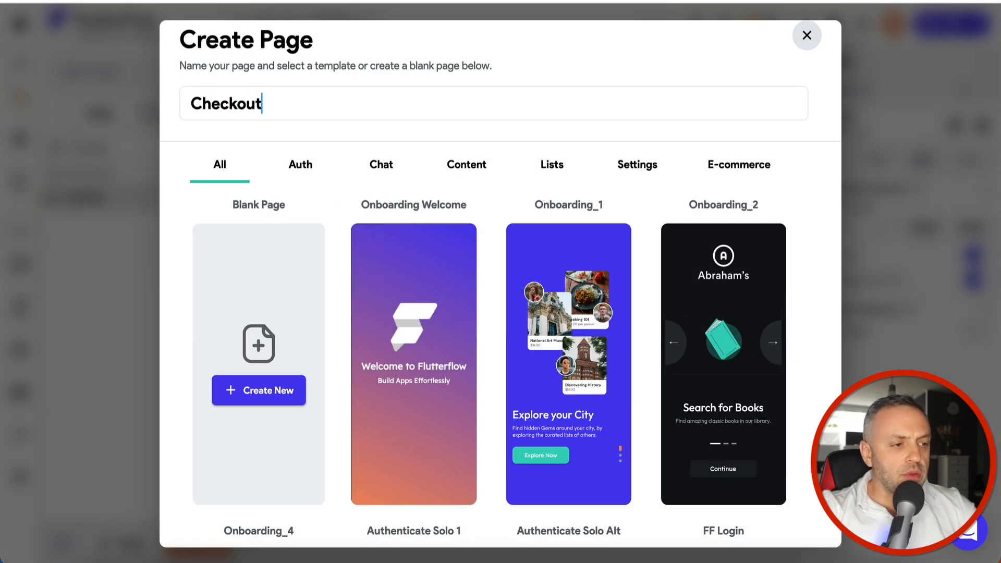
pyautogui.click(278, 402)
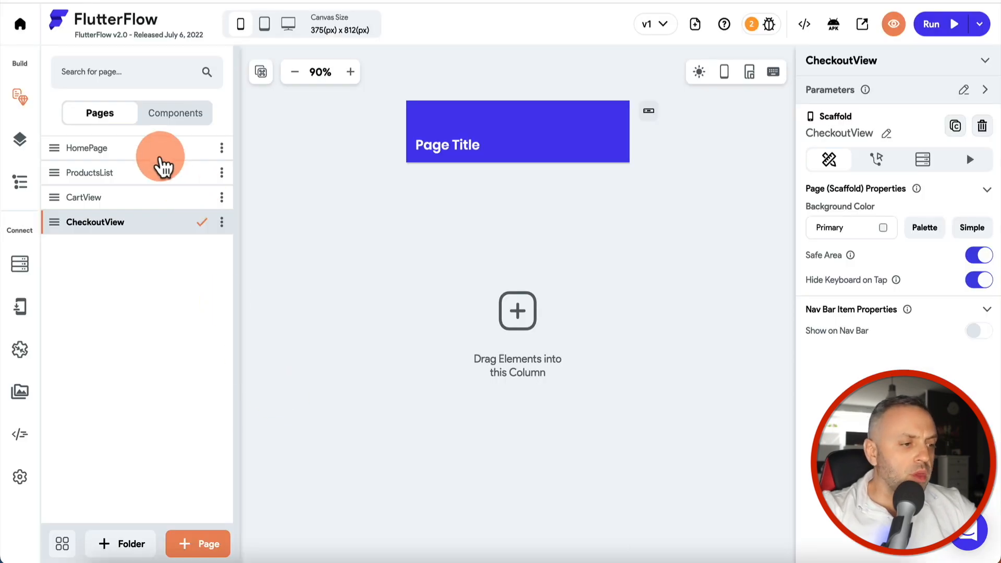
# Step: Change the app bar title on the HomePage page to Homepage
pyautogui.click(99, 150)
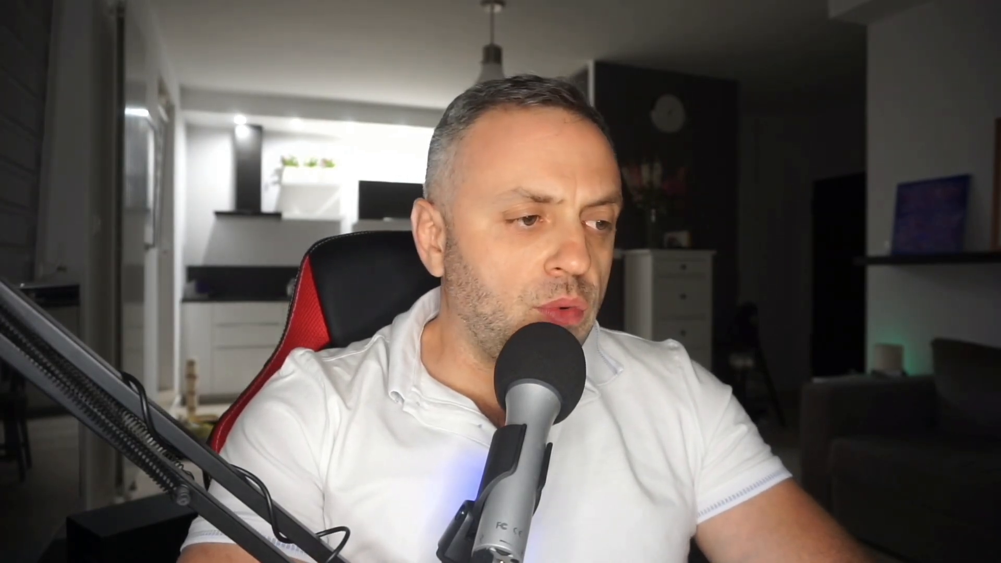
pyautogui.click(447, 150)
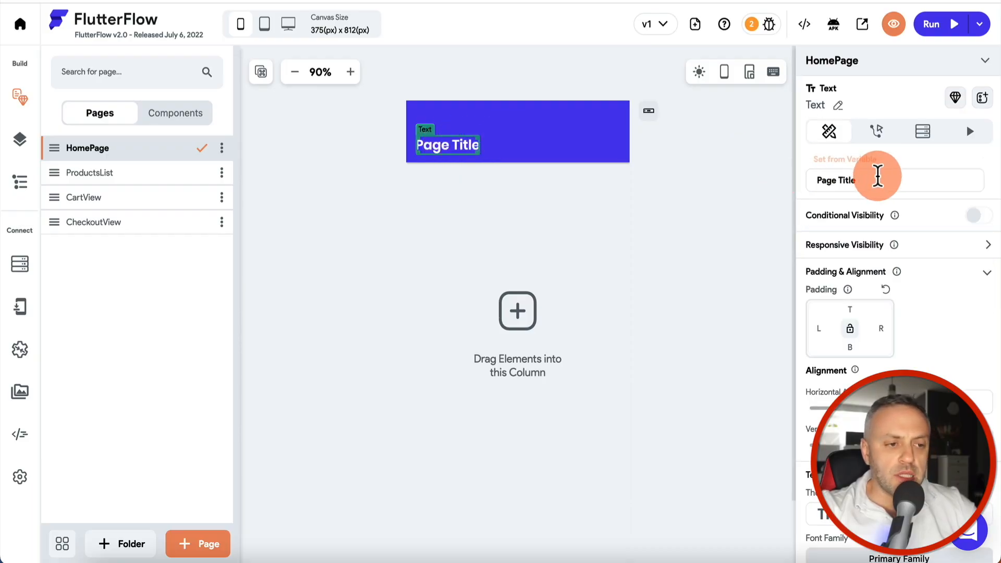
pyautogui.moveTo(878, 176); pyautogui.dragTo(787, 179)
pyautogui.write('Homepage')
pyautogui.click(473, 223)
# Step: Find the ListView widget and add it to the HomePage column below the app bar
pyautogui.click(21, 140)
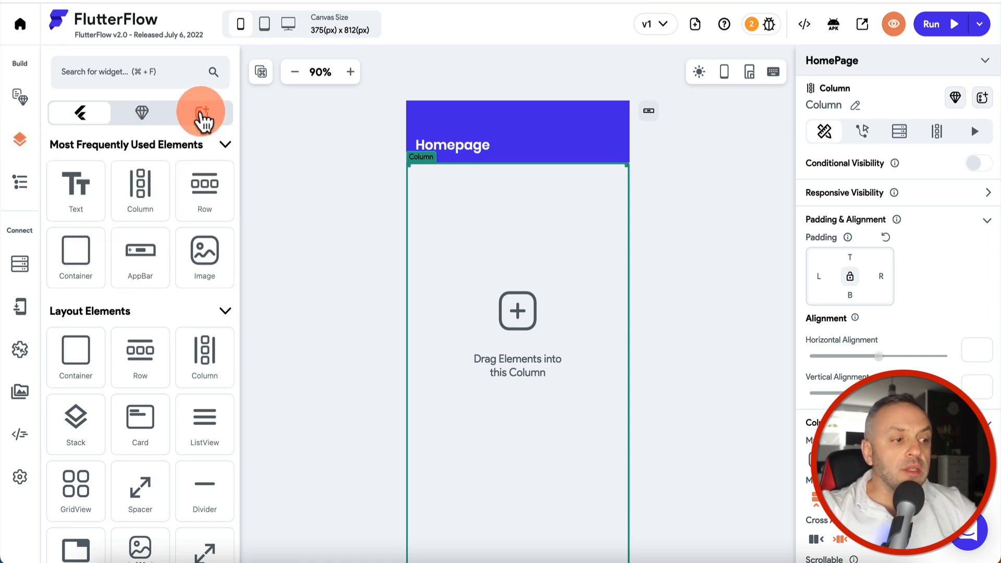
pyautogui.click(203, 114)
pyautogui.click(83, 114)
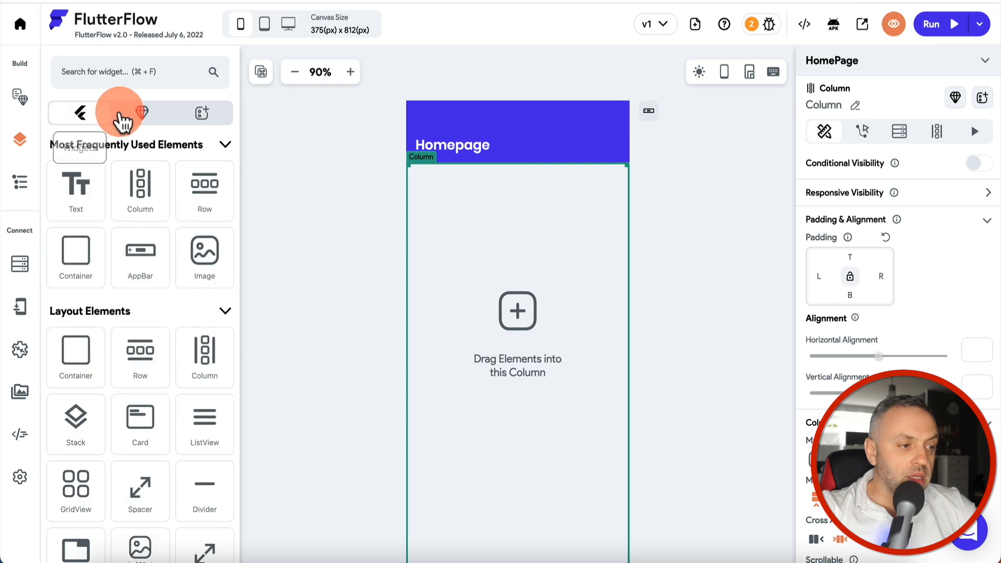
pyautogui.click(170, 61)
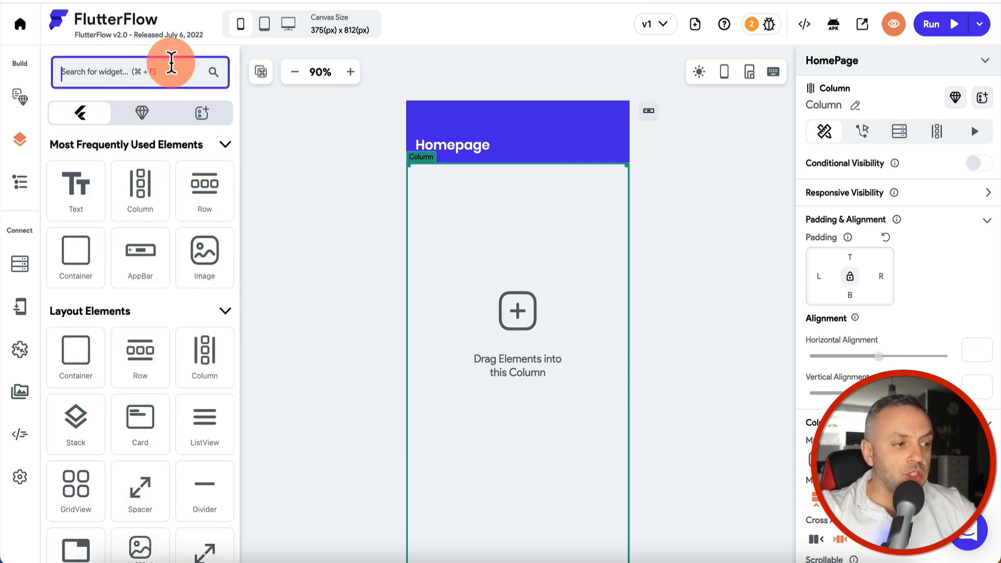
pyautogui.write('list')
pyautogui.moveTo(104, 180); pyautogui.dragTo(458, 204)
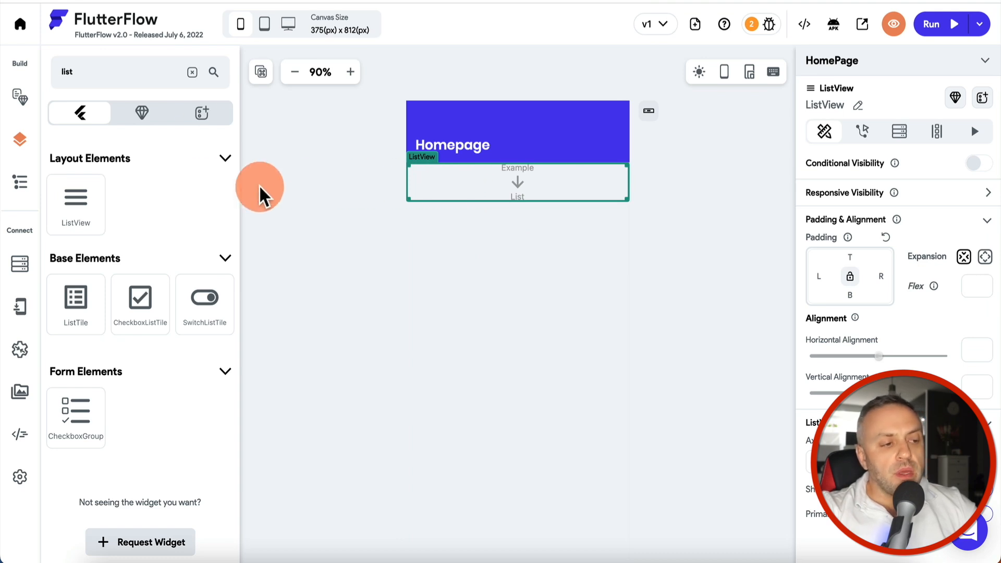
# Step: Insert the Card Item 1 template from the Card Views group into the HomePage ListView
pyautogui.click(206, 117)
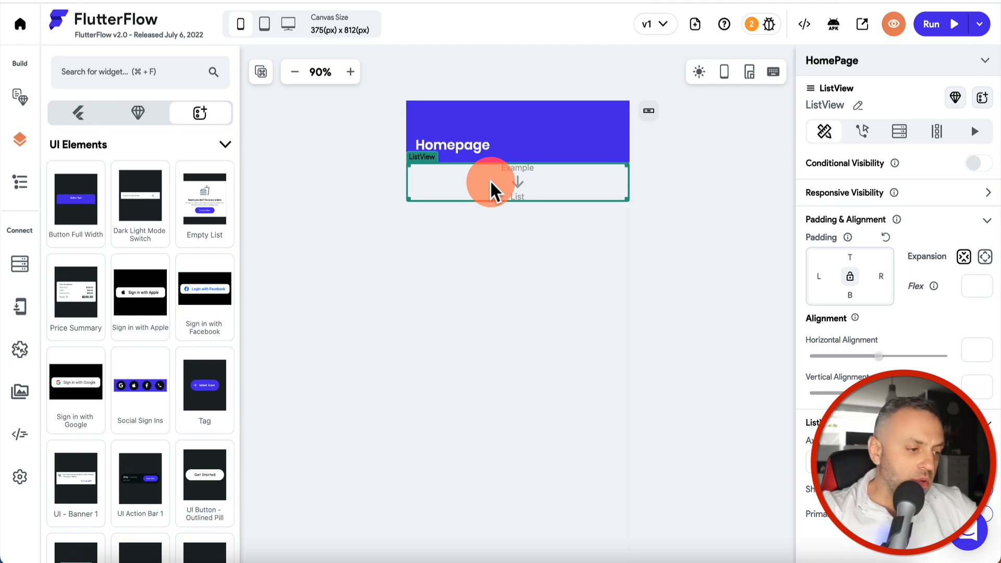
pyautogui.scroll(-10, 46, 257)
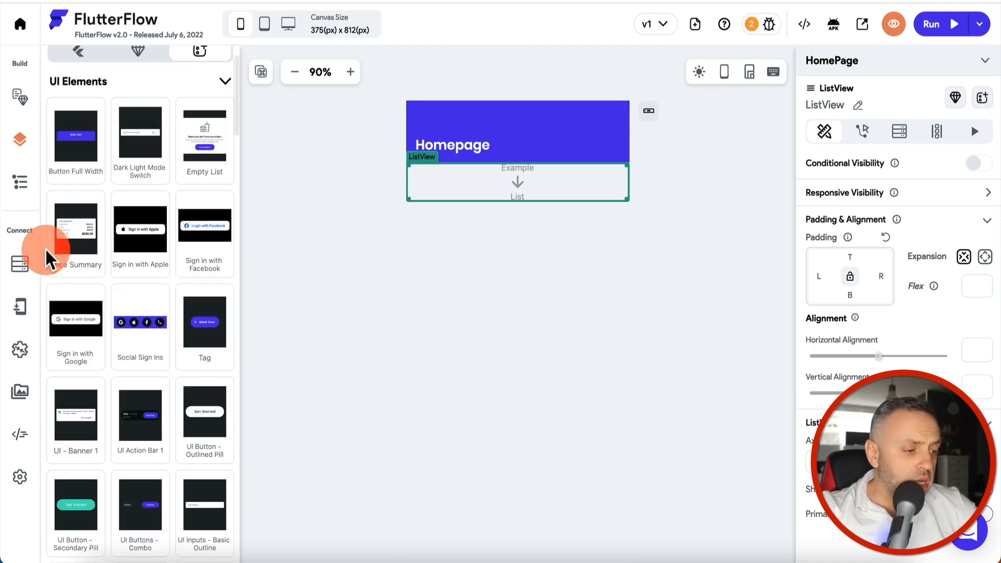
pyautogui.scroll(10, 46, 257)
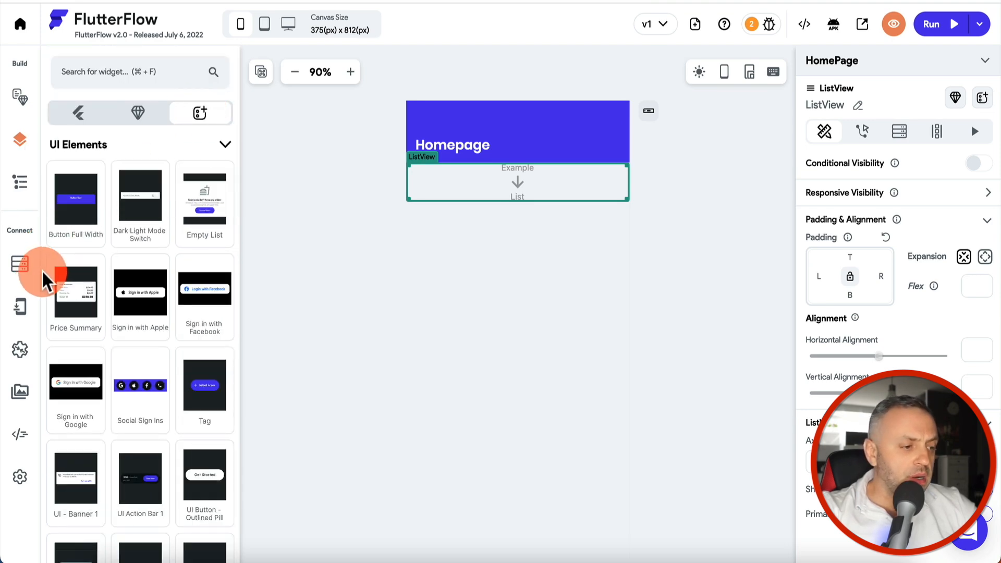
pyautogui.scroll(-1, 44, 279)
pyautogui.scroll(-15, 44, 279)
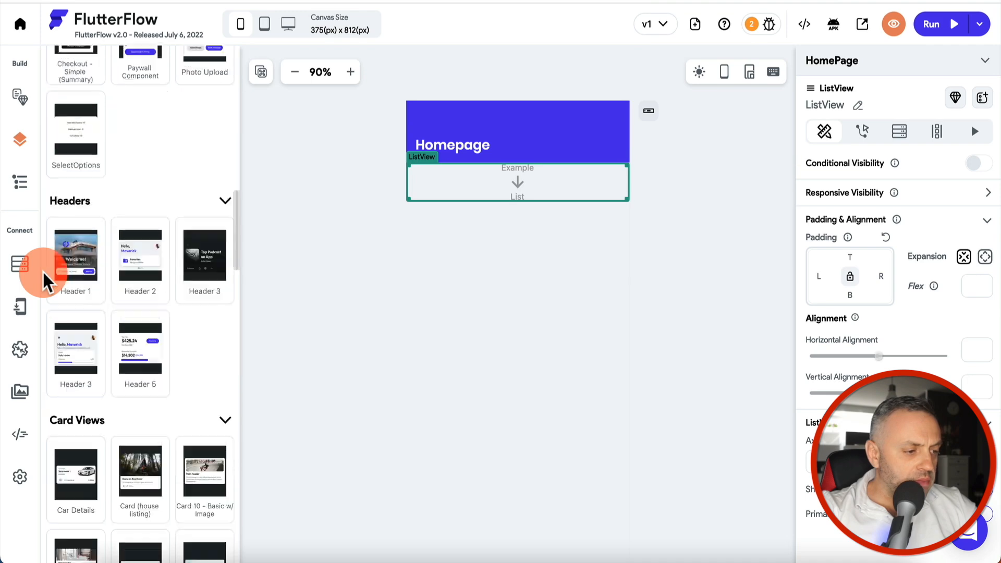
pyautogui.scroll(-10, 44, 278)
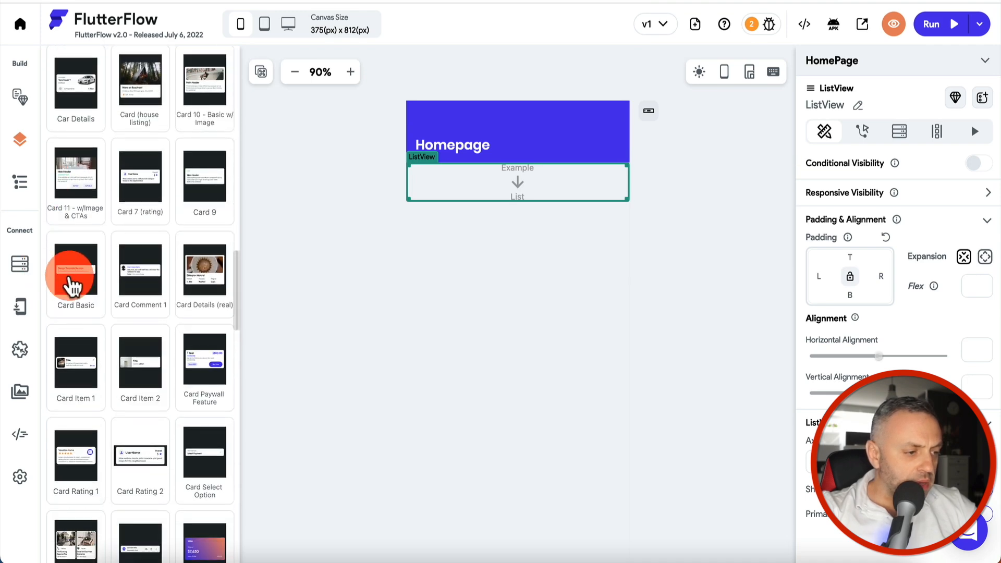
pyautogui.moveTo(82, 392)
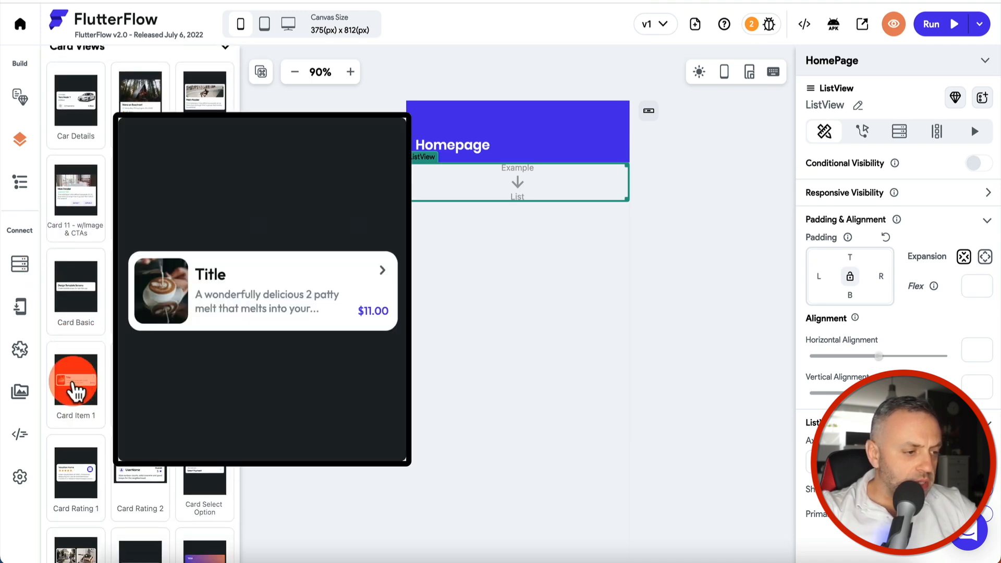
pyautogui.moveTo(73, 394); pyautogui.dragTo(502, 183)
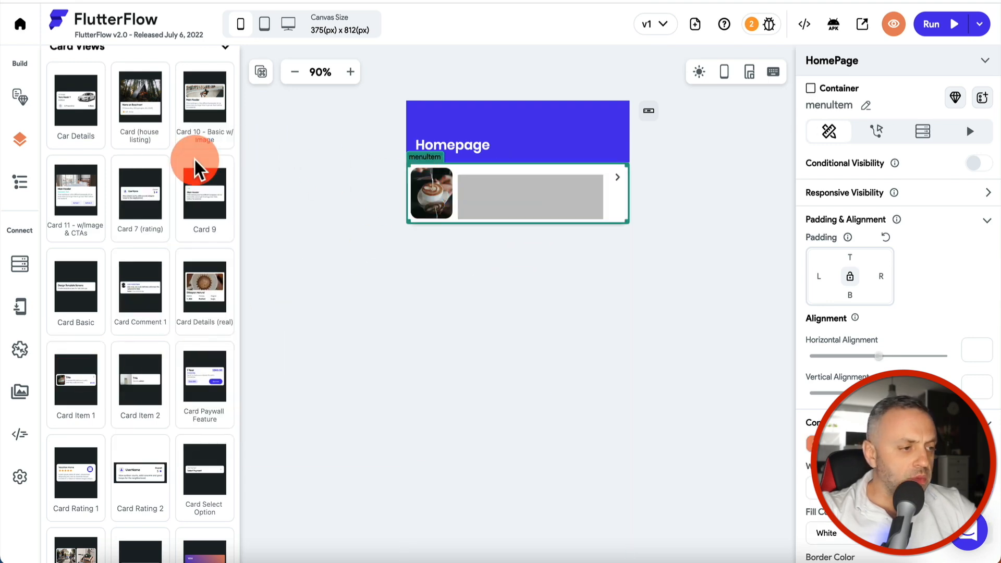
# Step: Delete the description text from the card's middle column in the HomePage ListView
pyautogui.click(19, 190)
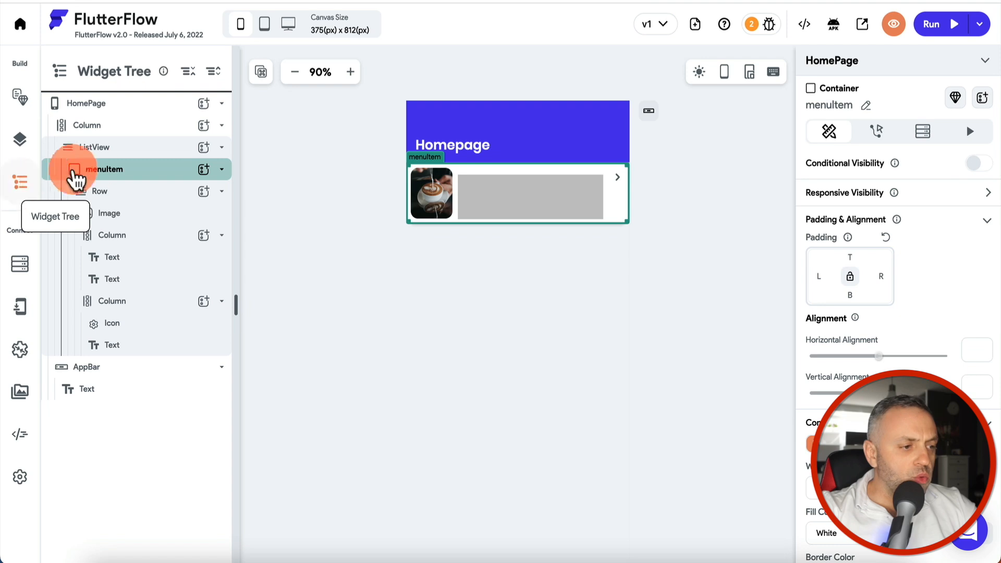
pyautogui.click(110, 155)
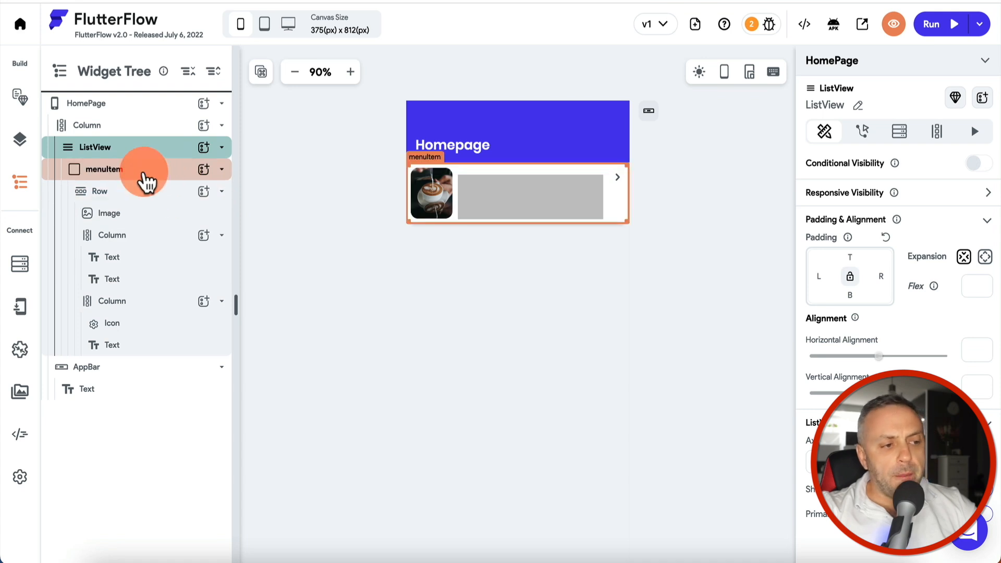
pyautogui.click(499, 192)
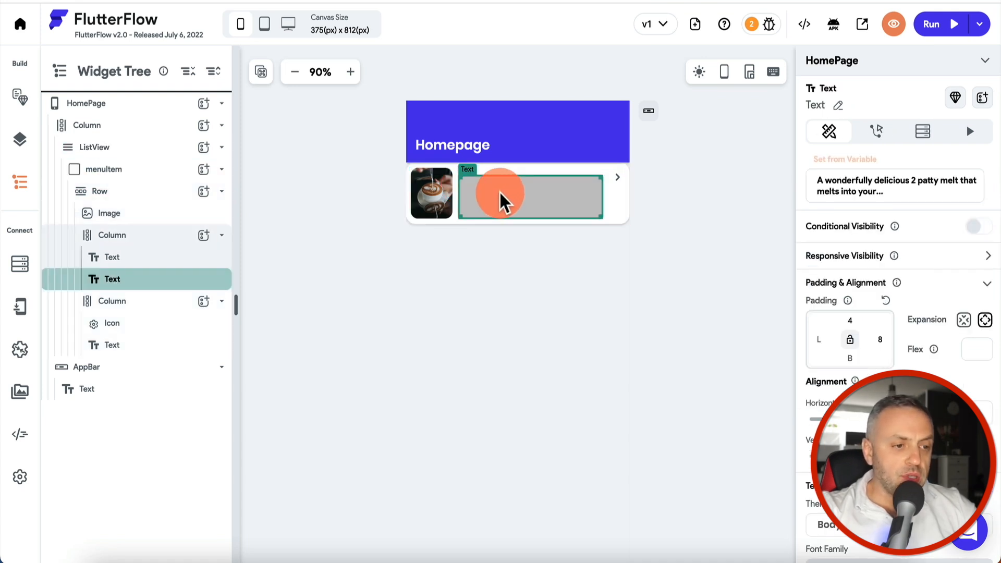
pyautogui.press('Delete')
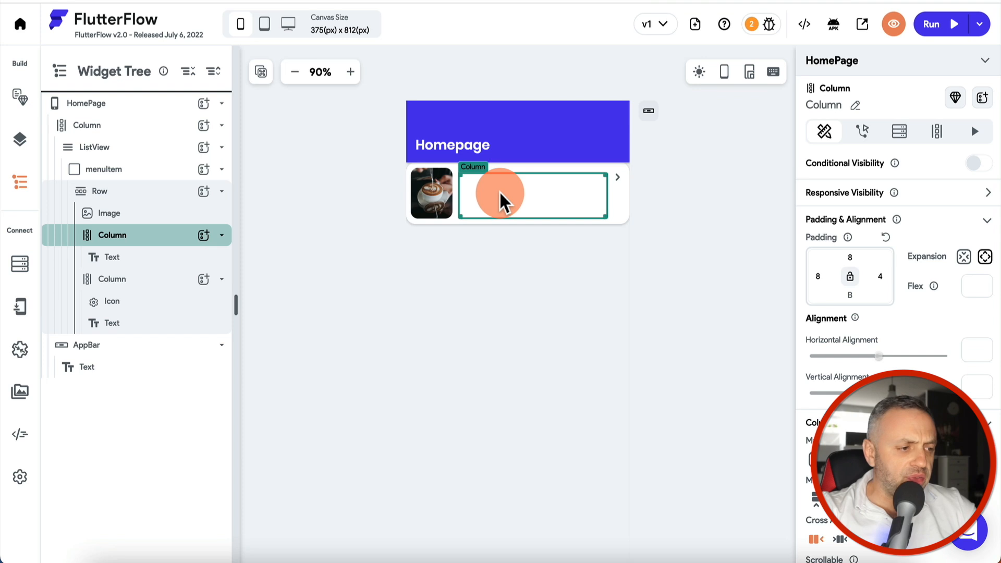
# Step: Replace the Title text in the card's middle column with a new Text widget reading Hello World
pyautogui.click(161, 257)
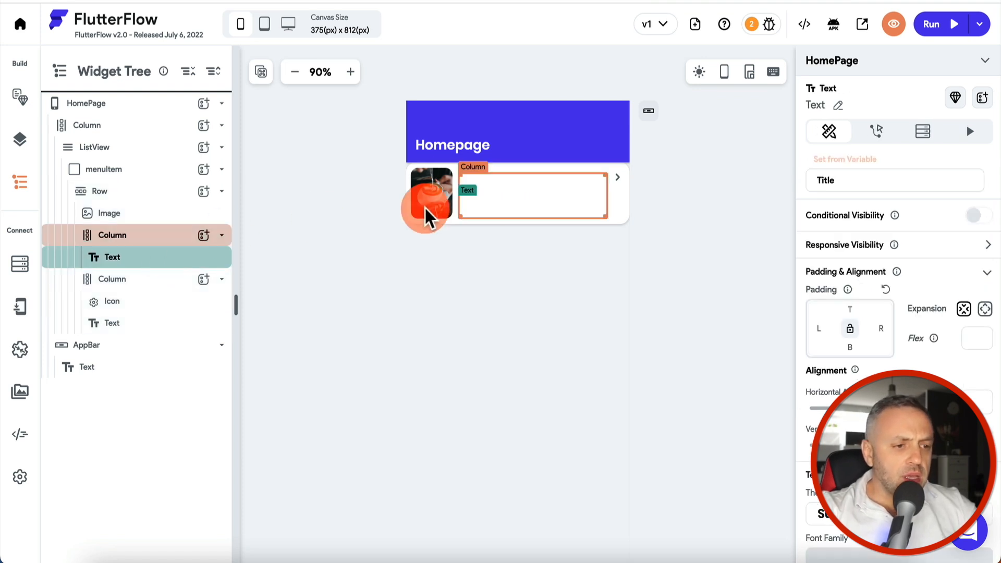
pyautogui.click(477, 202)
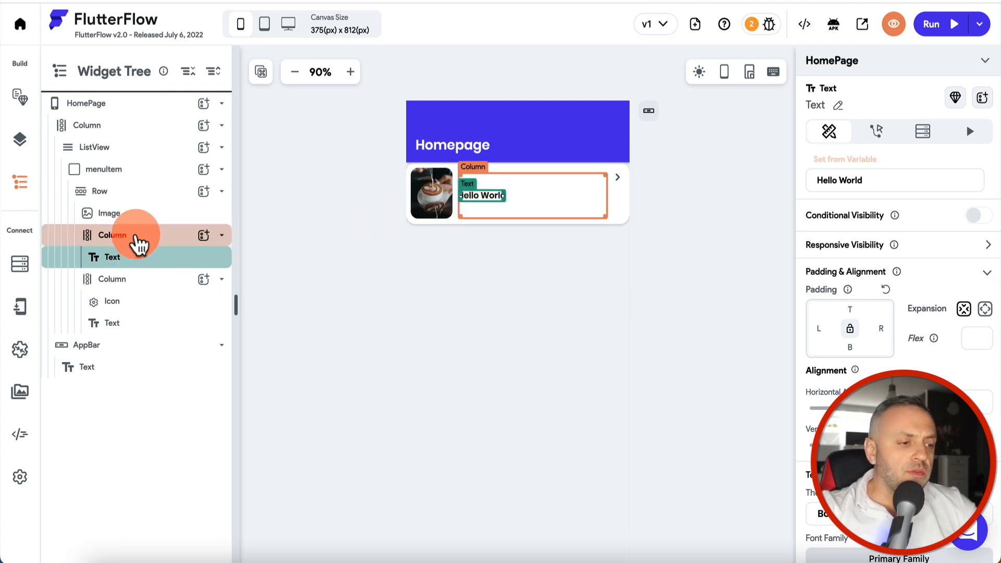
# Step: Add a backend query to the HomePage ListView that queries the Categories collection as a List of Documents
pyautogui.click(205, 240)
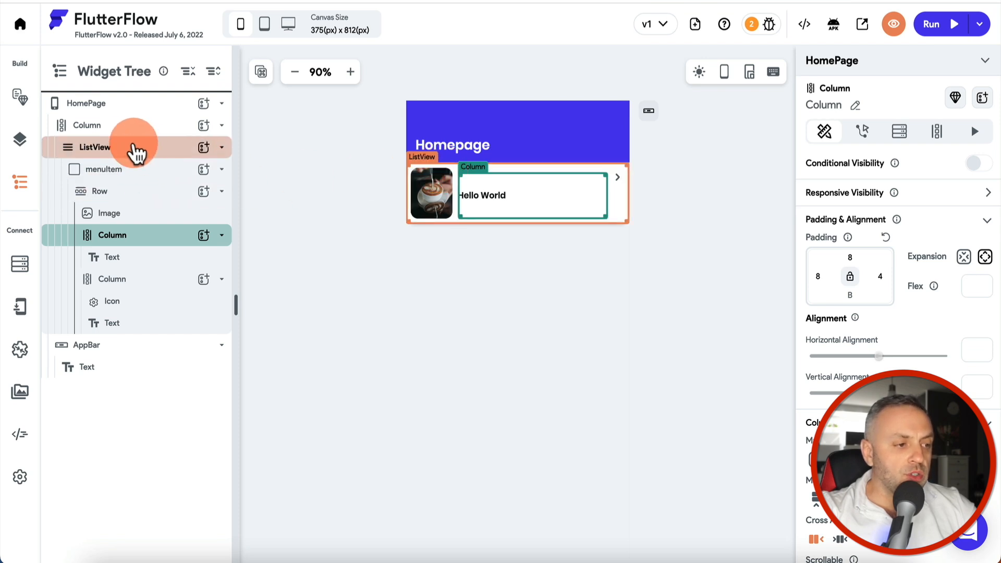
pyautogui.click(113, 152)
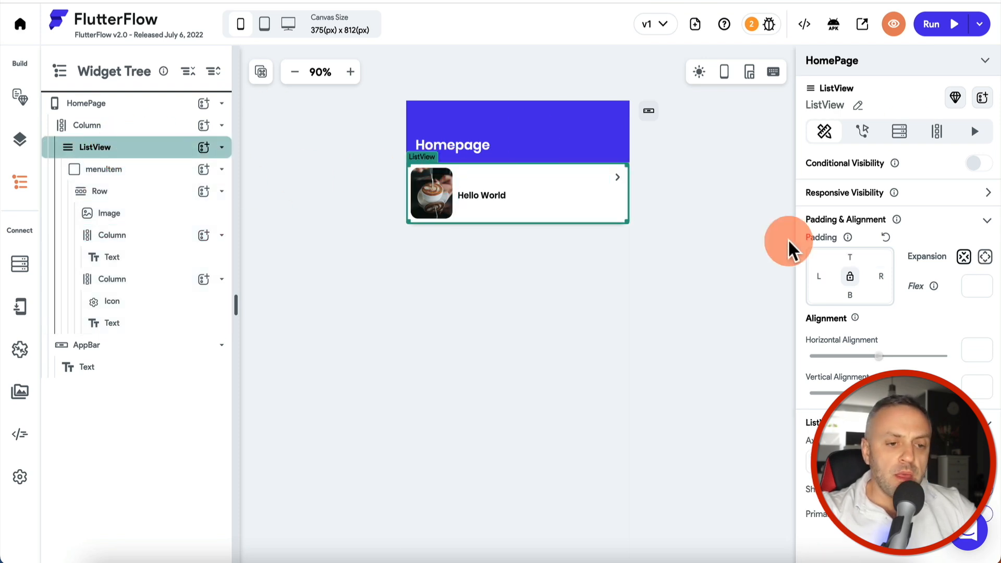
pyautogui.click(903, 131)
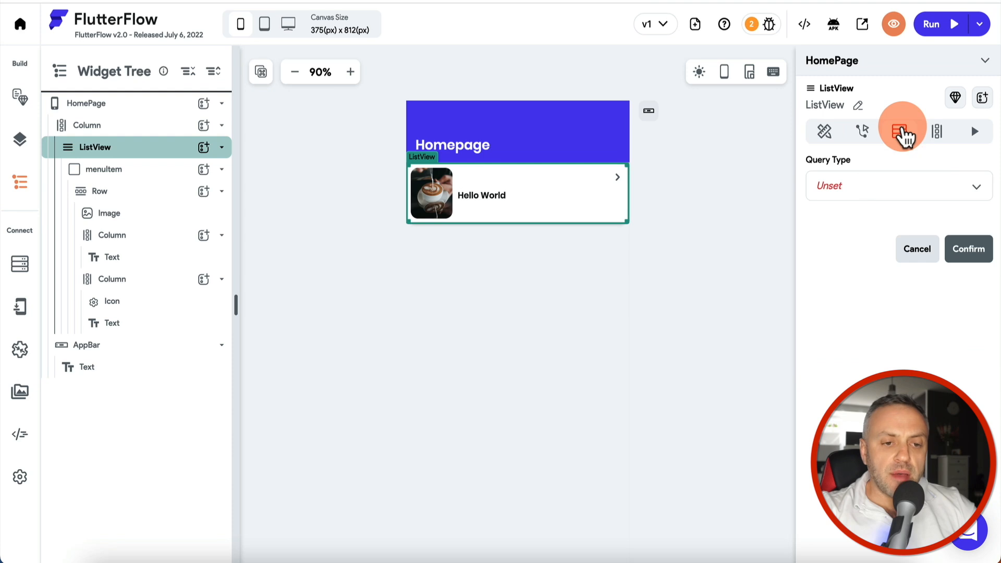
pyautogui.click(877, 194)
pyautogui.click(895, 193)
pyautogui.click(876, 269)
pyautogui.click(880, 274)
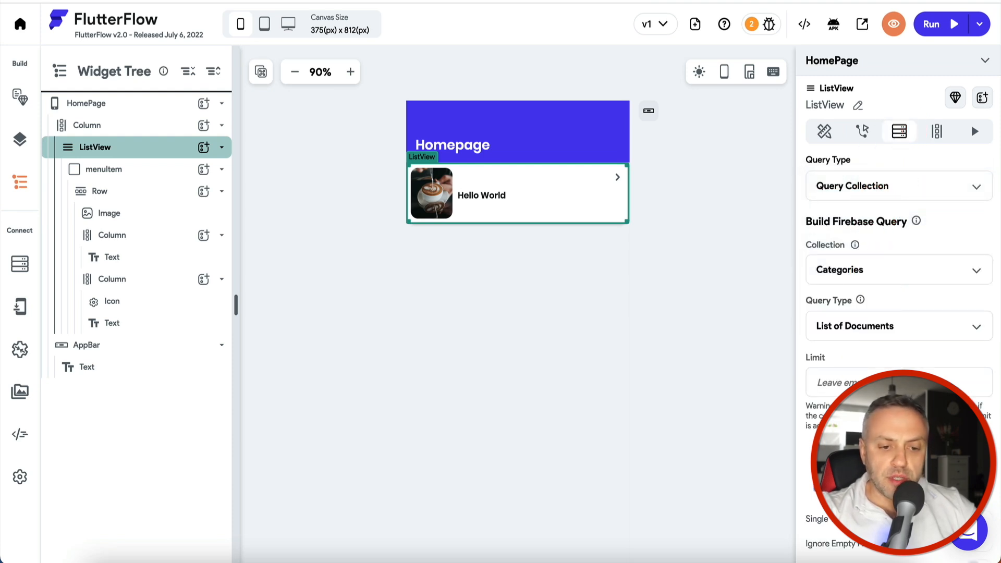
pyautogui.scroll(-5, 881, 280)
pyautogui.click(970, 399)
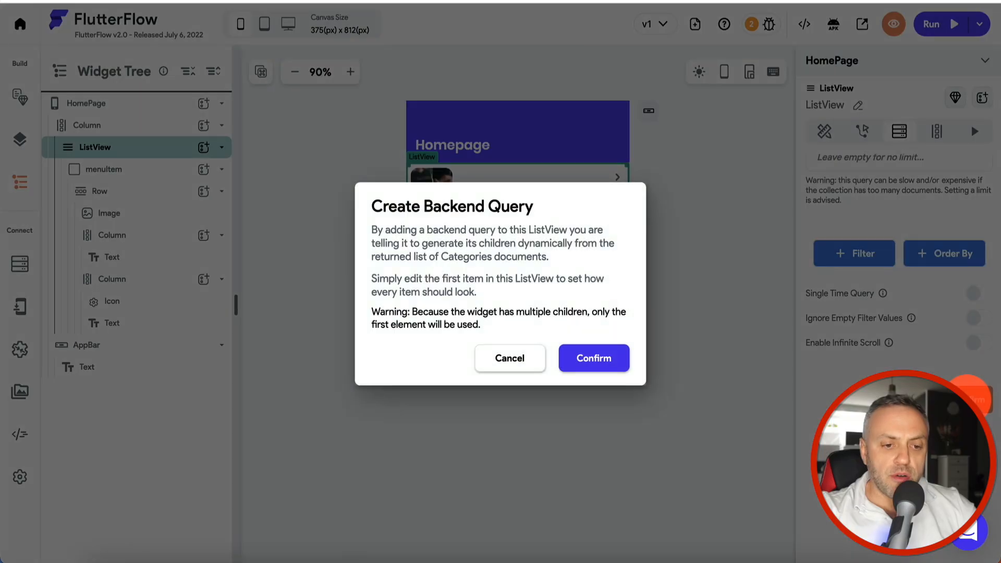
pyautogui.click(599, 358)
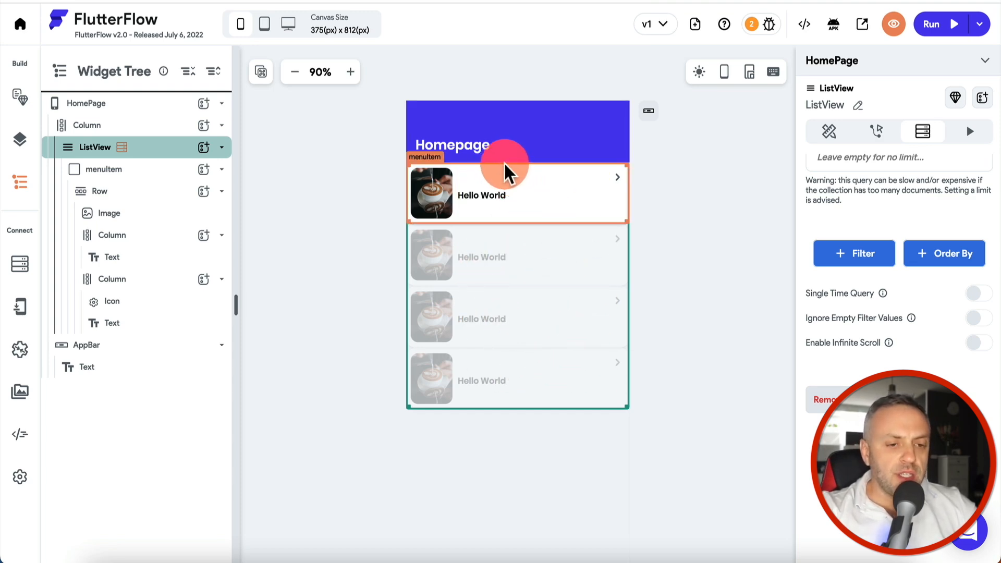
# Step: Bind the card image's path in the ListView to the image field of the Categories document
pyautogui.click(434, 187)
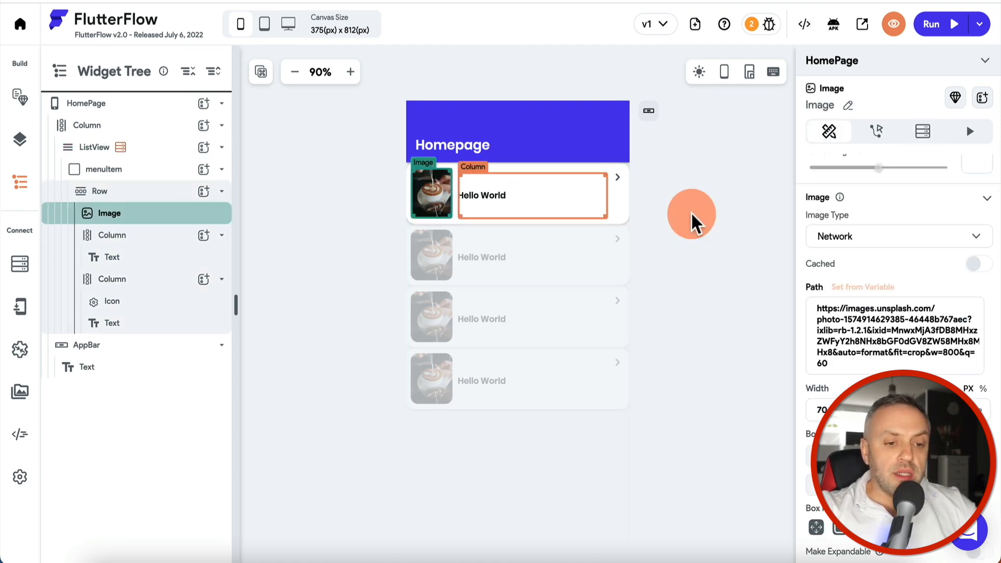
pyautogui.click(863, 286)
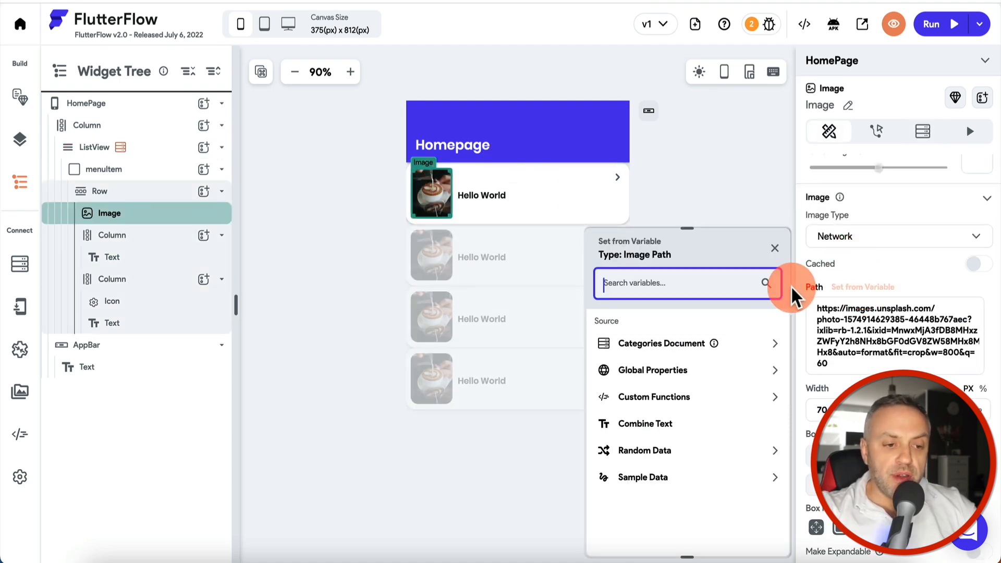
pyautogui.click(673, 346)
pyautogui.click(637, 396)
pyautogui.click(860, 334)
pyautogui.scroll(-1, 860, 333)
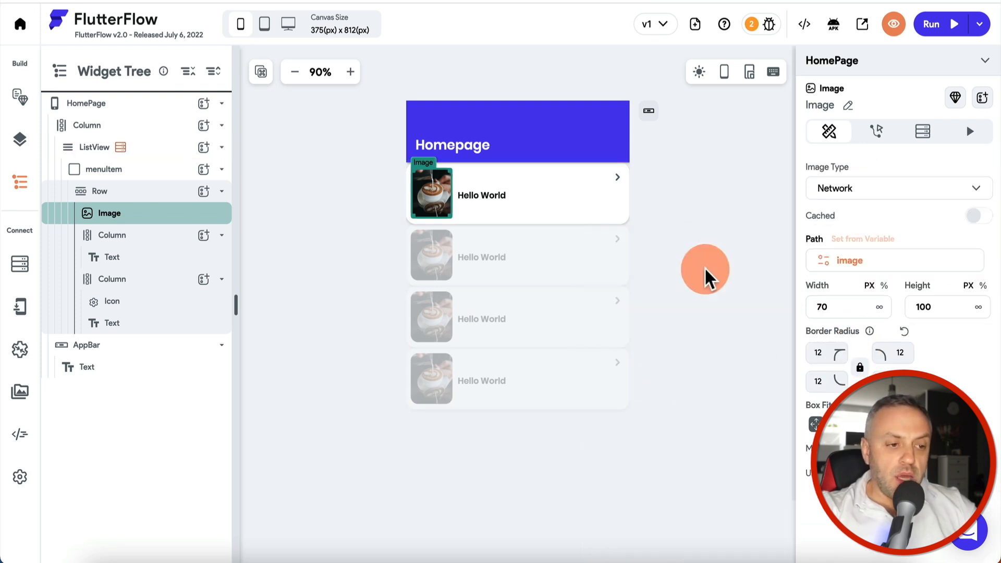
# Step: Bind the card's Hello World text to the name field of the Categories document
pyautogui.click(493, 194)
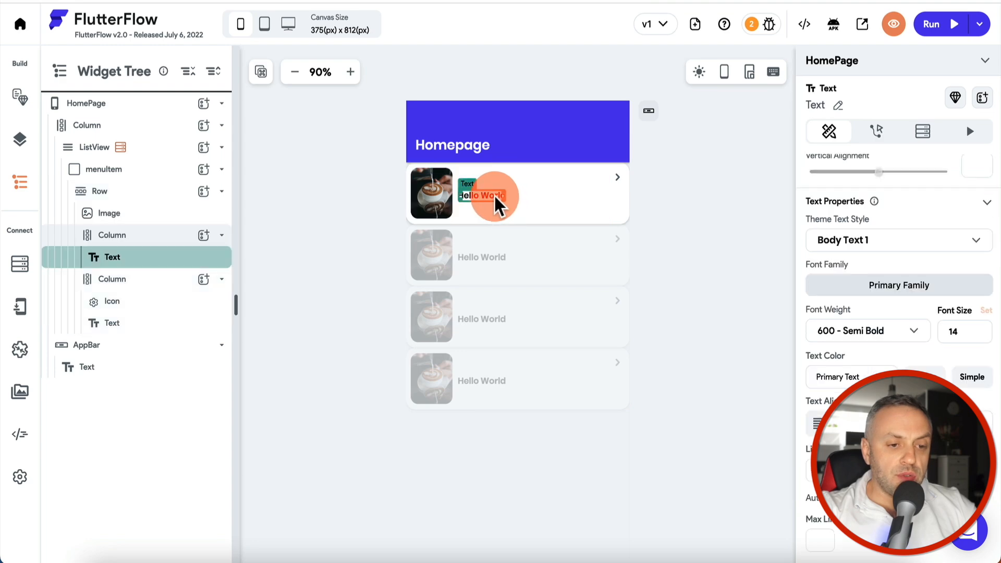
pyautogui.scroll(3, 848, 207)
pyautogui.scroll(2, 847, 206)
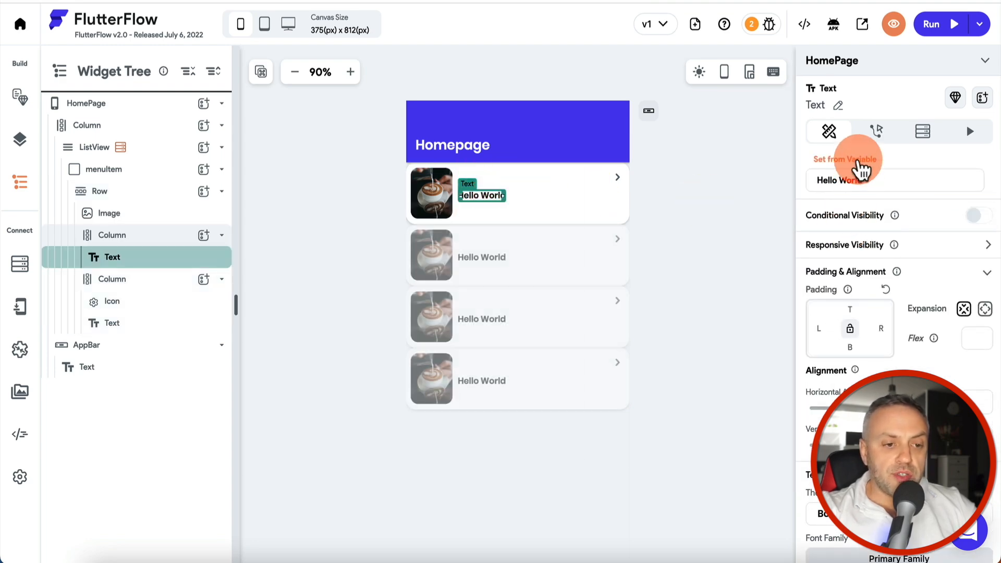
pyautogui.click(861, 157)
pyautogui.click(697, 254)
pyautogui.click(633, 315)
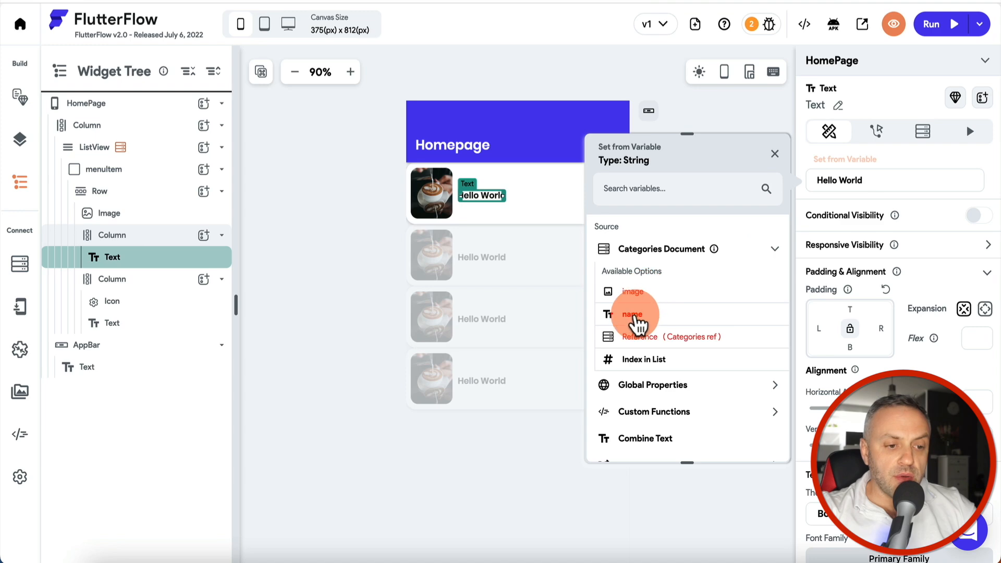
pyautogui.click(636, 208)
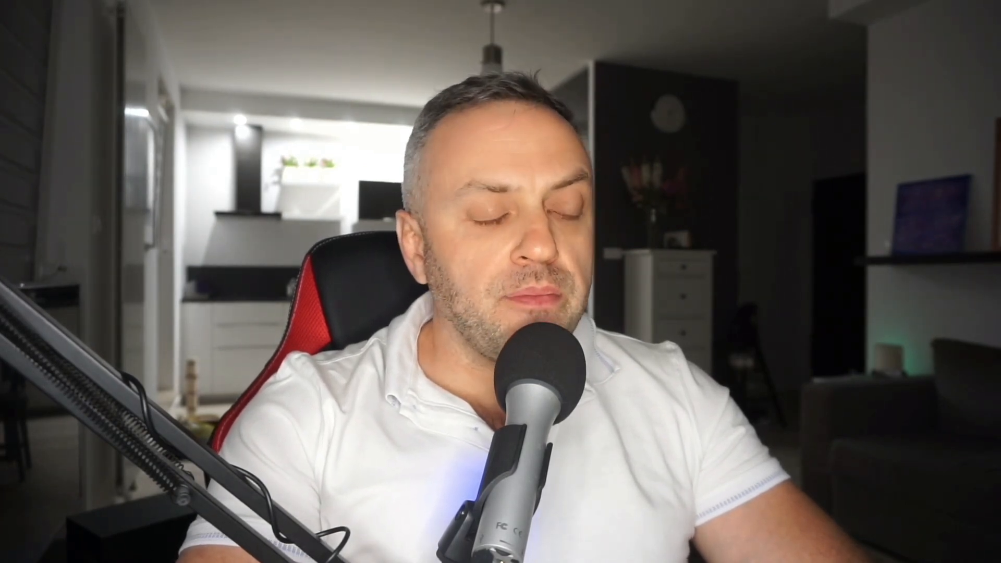
# Step: Run the app in the browser to test a live version of the homepage
pyautogui.click(305, 240)
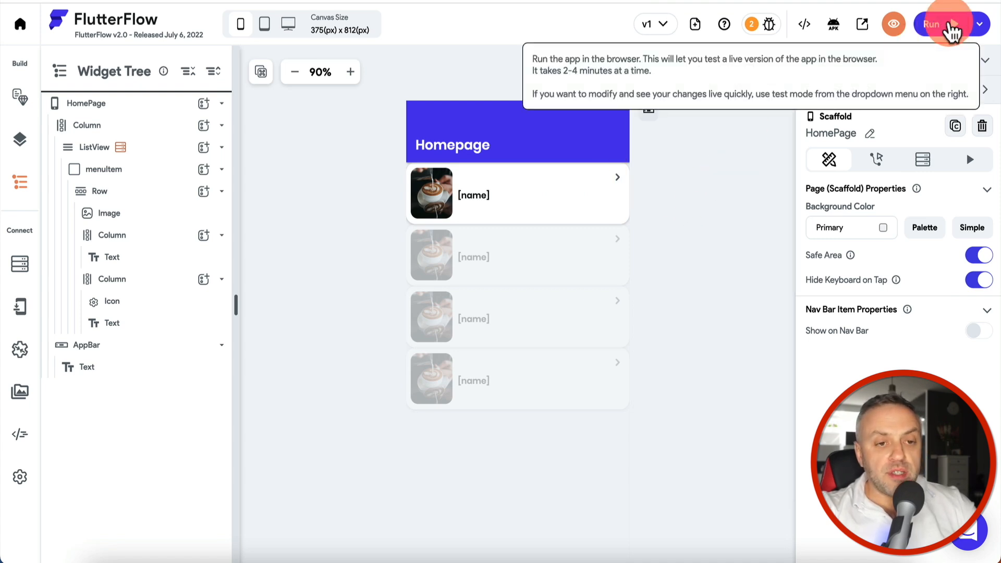
pyautogui.click(952, 31)
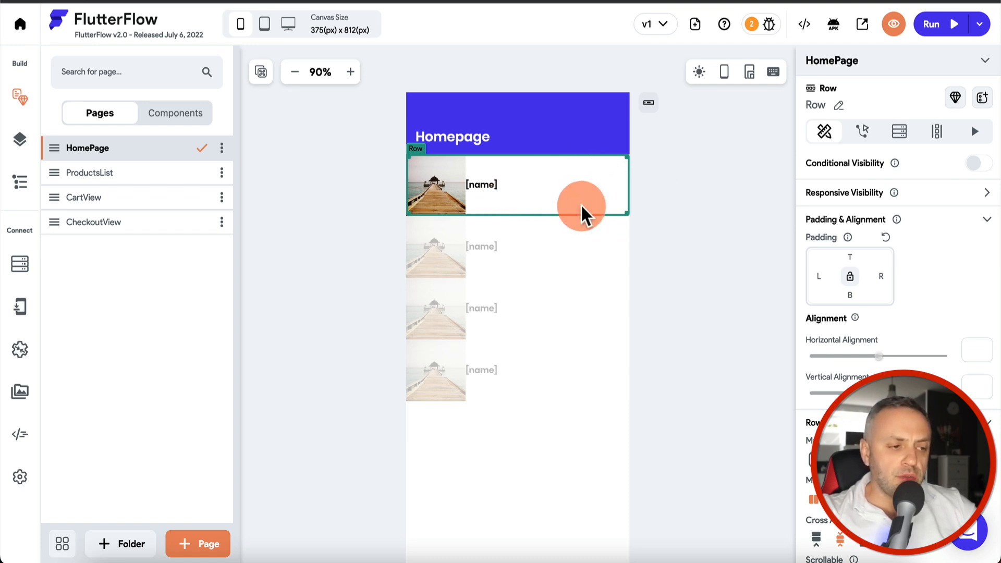
# Step: Show the HomePage's widget tree with the ListView's Container and Row
pyautogui.click(19, 152)
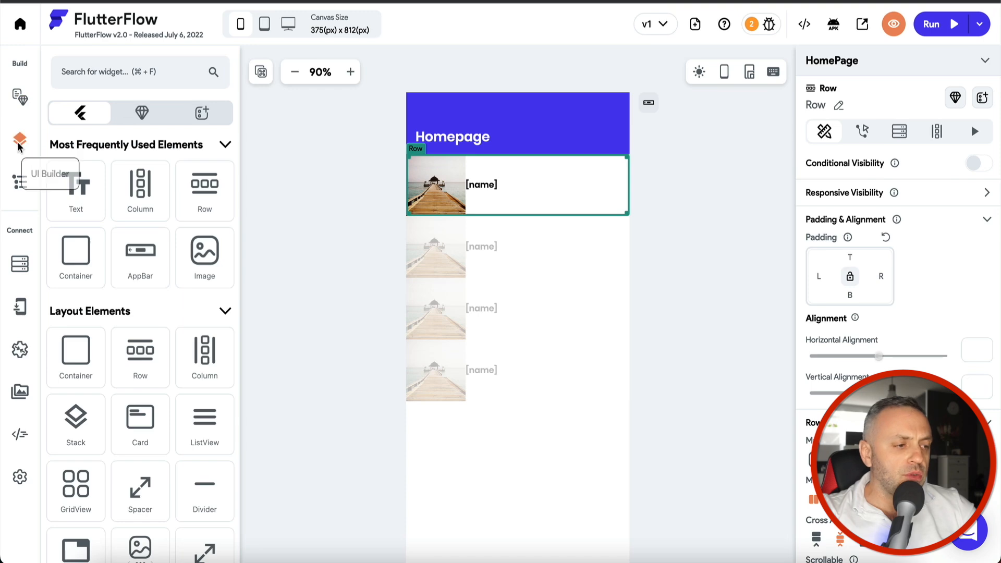
pyautogui.click(21, 193)
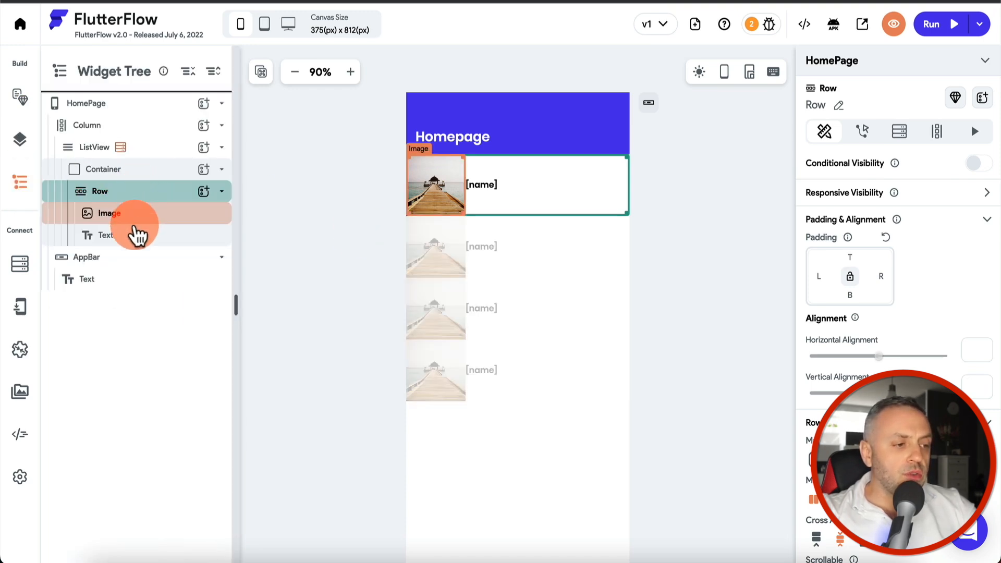
pyautogui.click(204, 192)
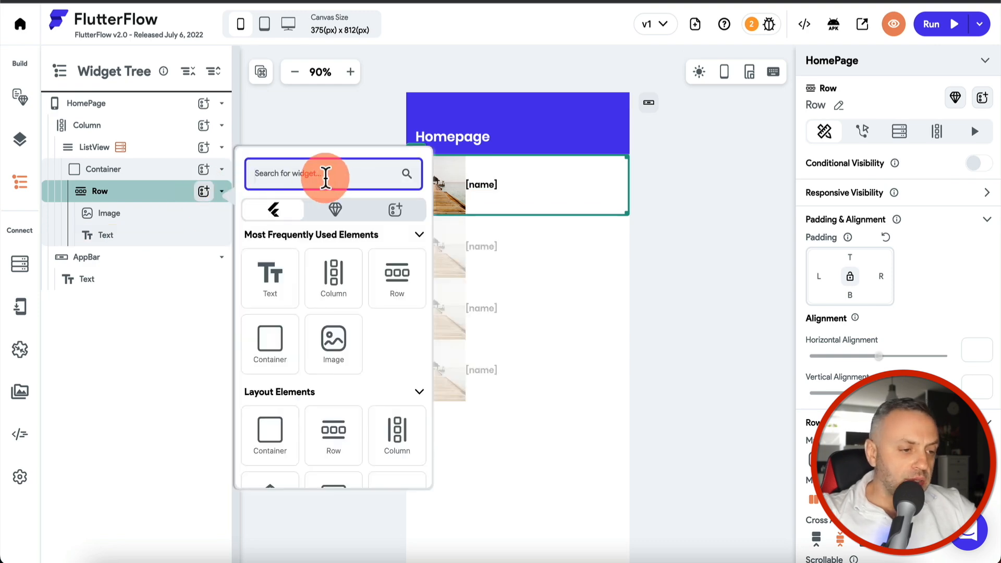
pyautogui.scroll(-5, 313, 297)
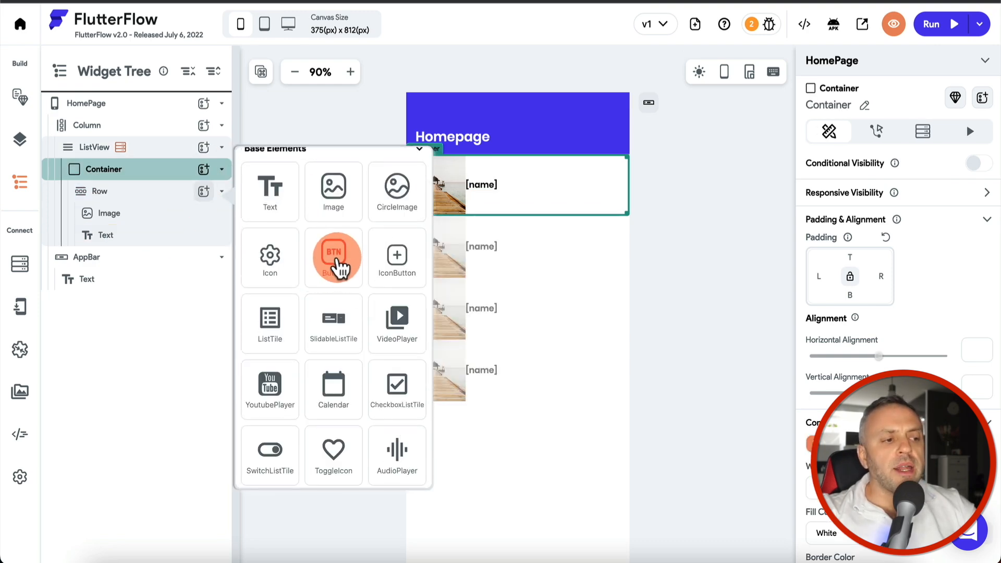
pyautogui.moveTo(336, 279); pyautogui.dragTo(99, 194)
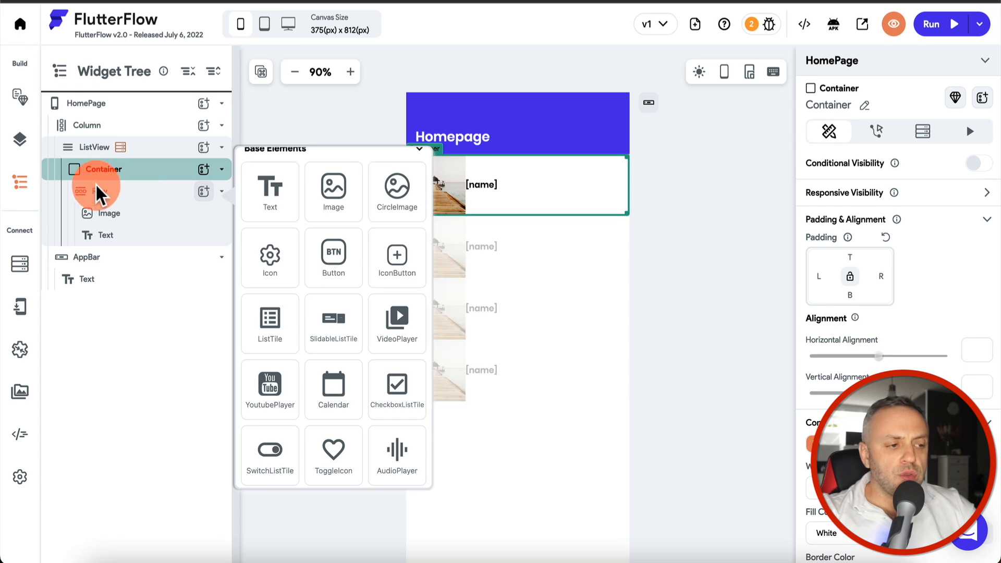
pyautogui.click(202, 332)
# Step: Find the Button widget and add it to the ListView item's Row, after the name text
pyautogui.click(160, 193)
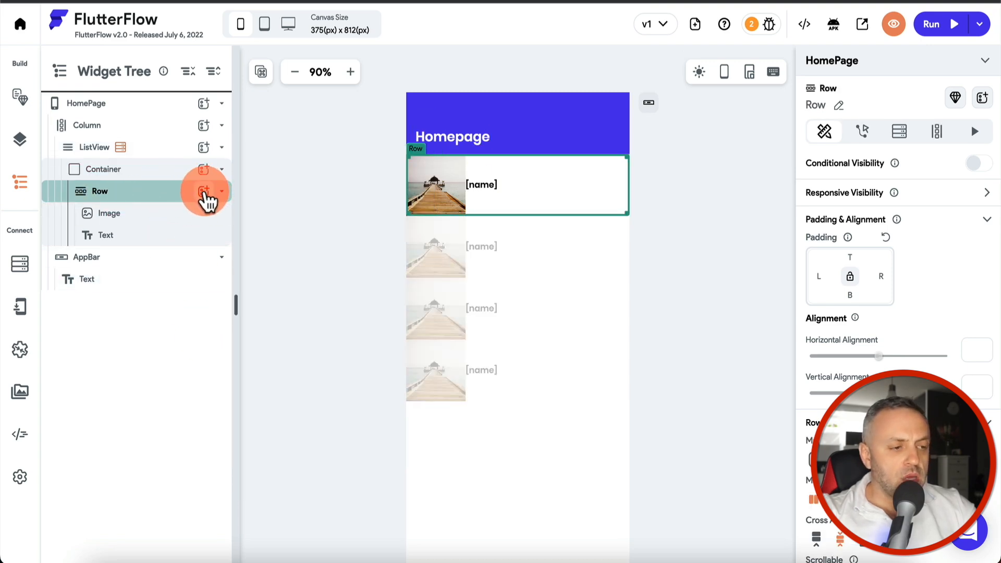
pyautogui.click(204, 192)
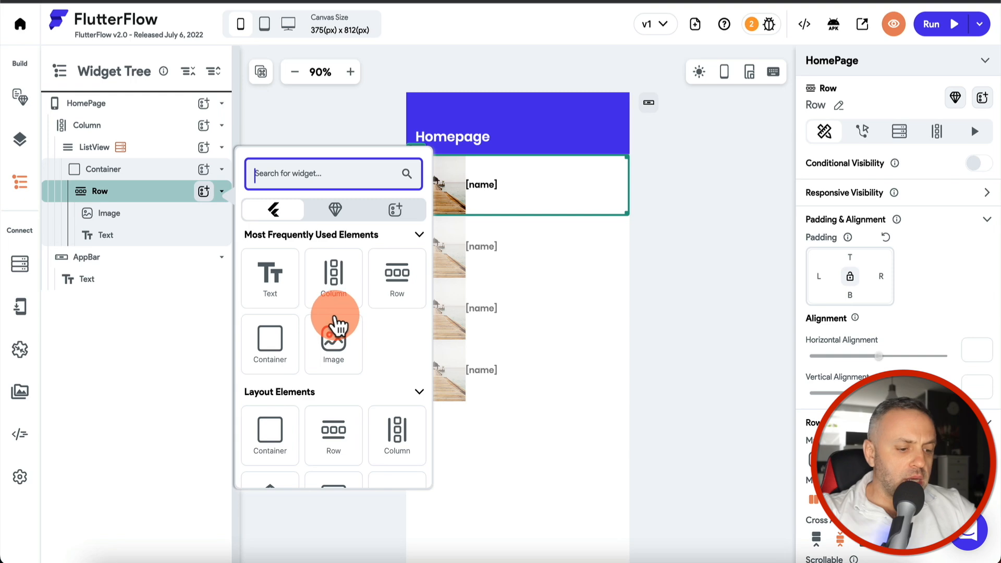
pyautogui.write('bt')
pyautogui.scroll(-6, 332, 399)
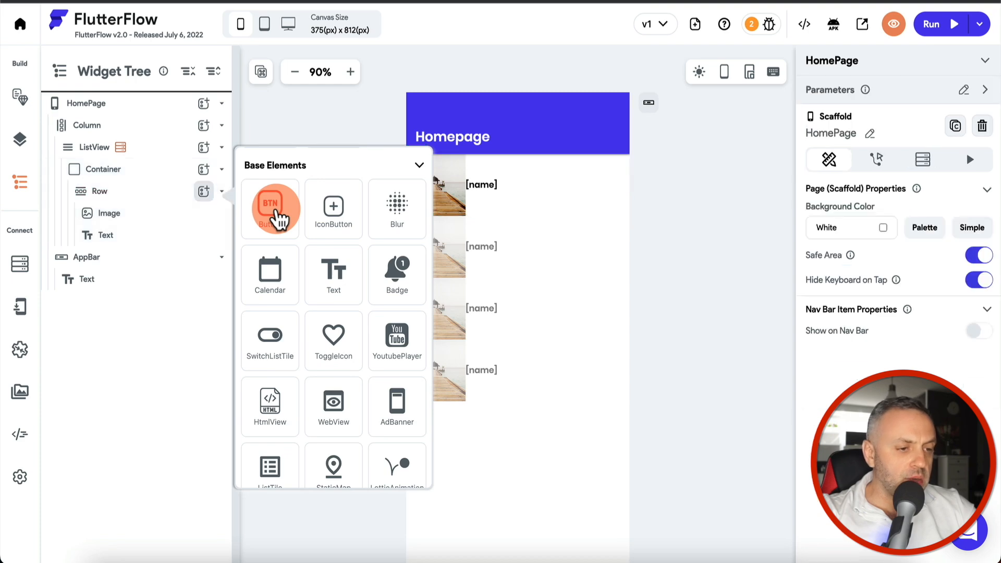
pyautogui.click(276, 208)
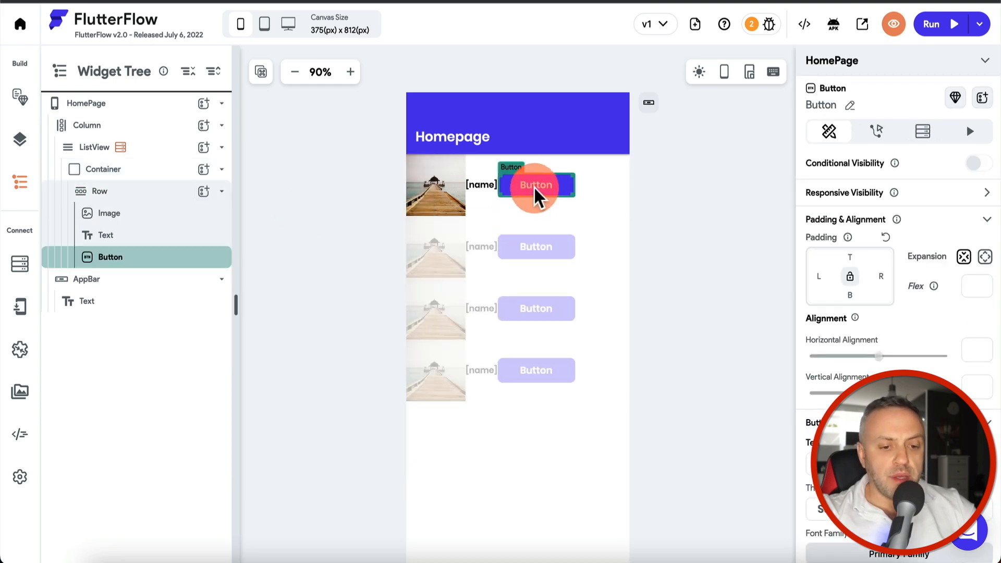
# Step: Set the main axis alignment of the ListView item's Row to Space Between
pyautogui.click(151, 198)
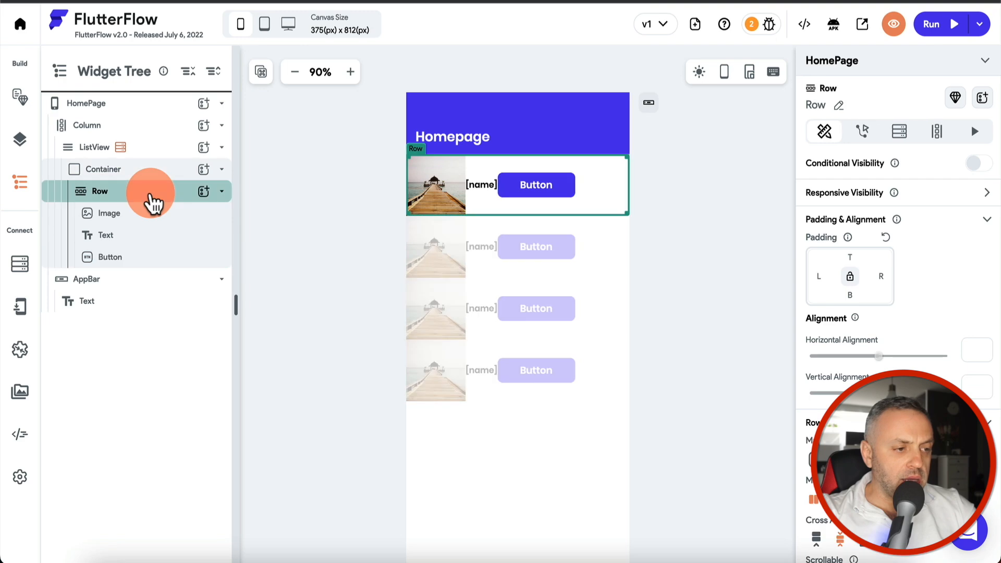
pyautogui.scroll(-2, 829, 312)
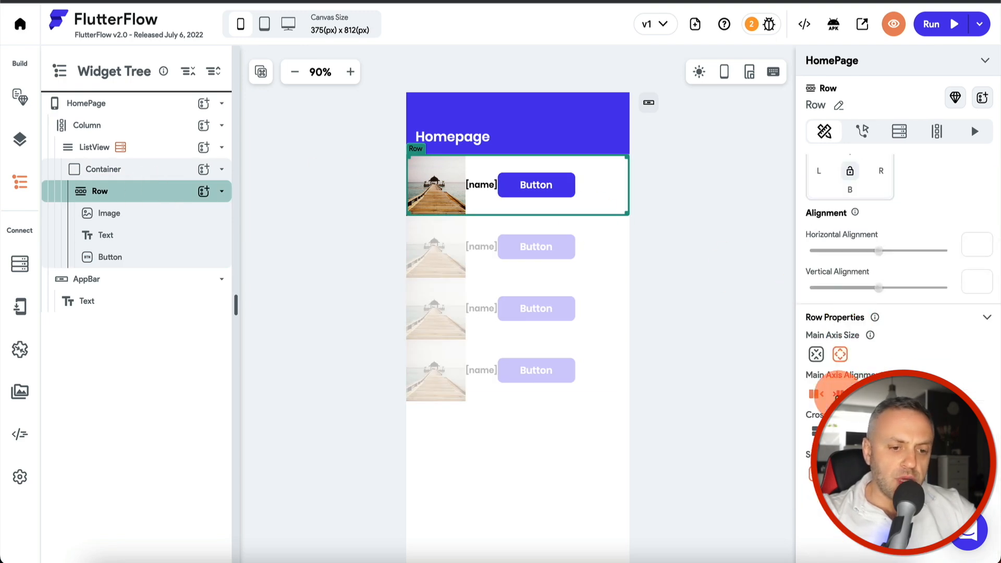
pyautogui.click(839, 394)
pyautogui.click(888, 394)
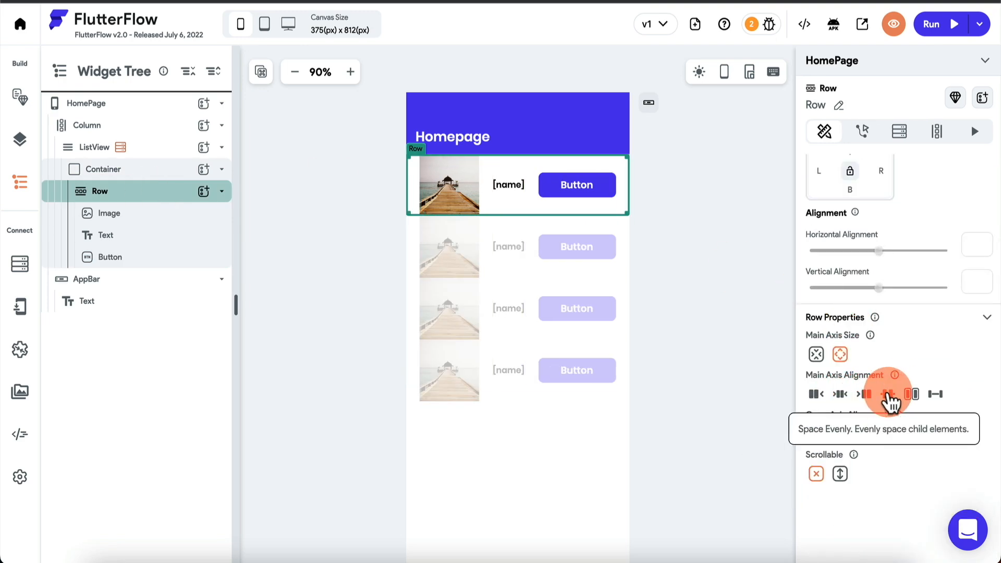
pyautogui.click(936, 395)
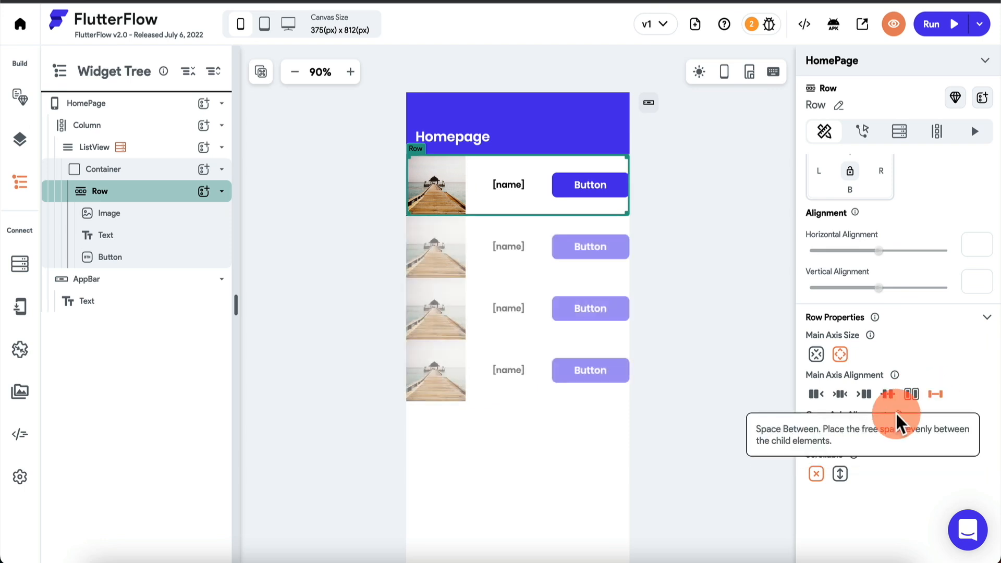
# Step: Set the width of the button in the ListView item's Row to 50
pyautogui.click(589, 186)
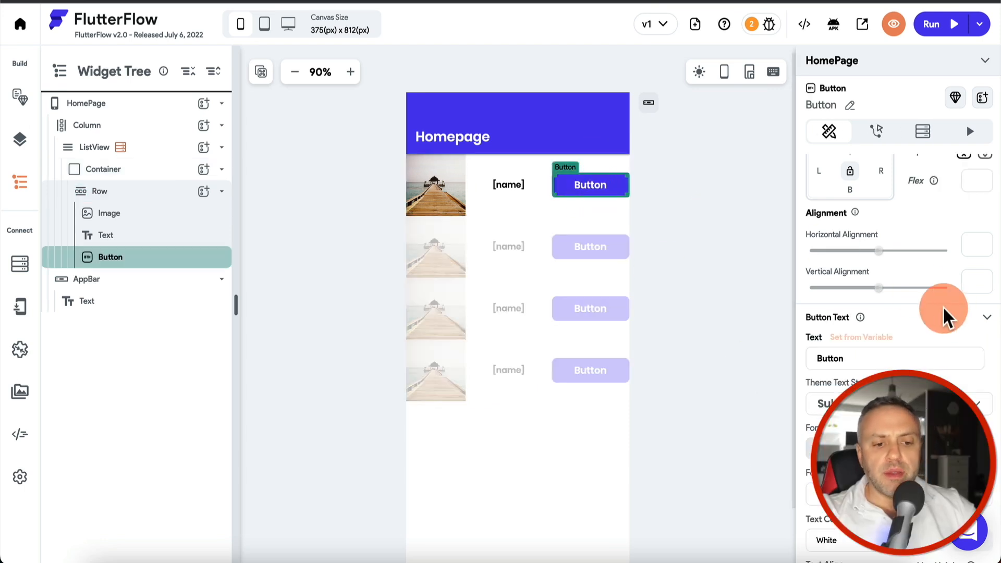
pyautogui.scroll(-7, 943, 305)
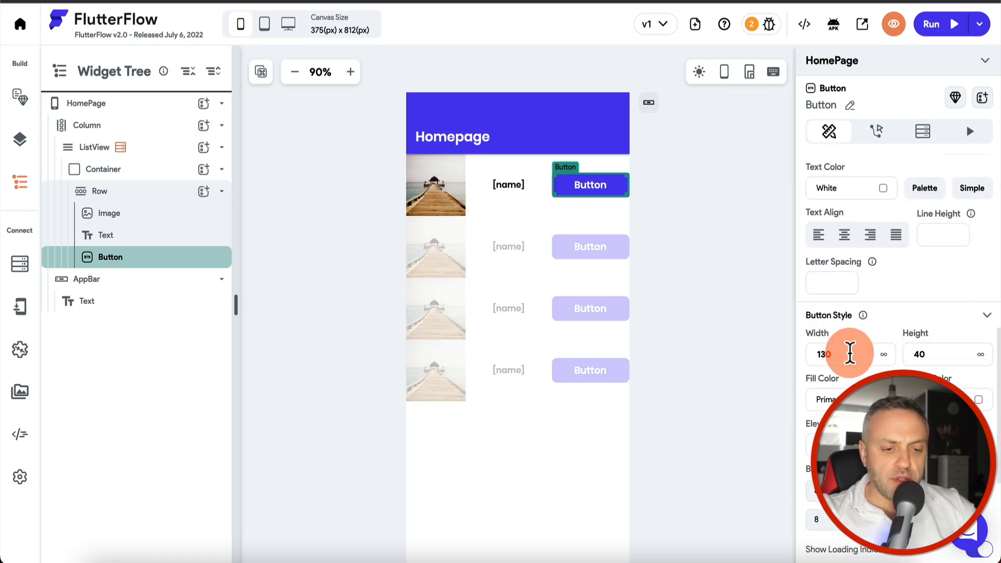
pyautogui.press('BackSpace')
pyautogui.press('BackSpace')
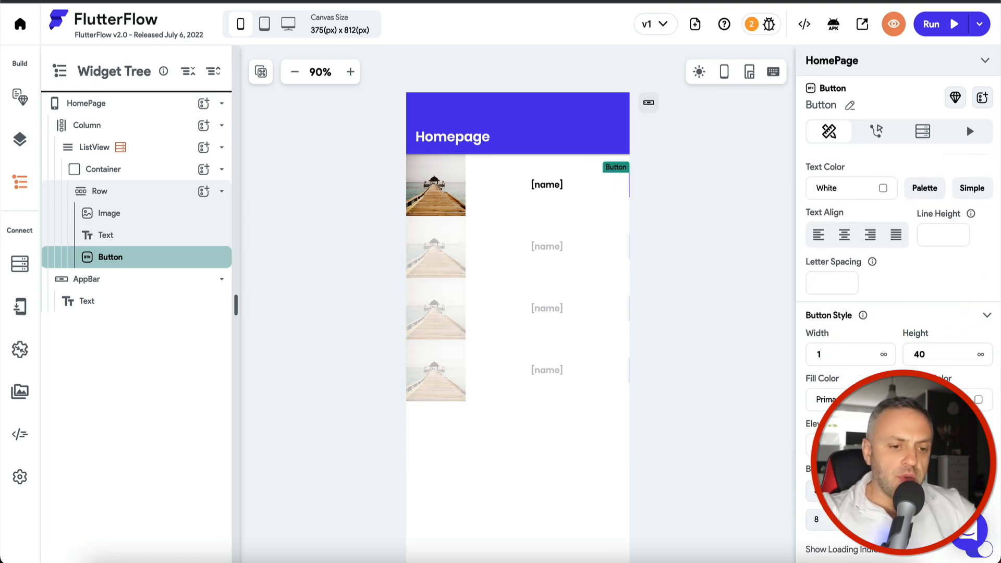
pyautogui.write('00')
pyautogui.press('BackSpace')
pyautogui.press('BackSpace')
pyautogui.press('BackSpace')
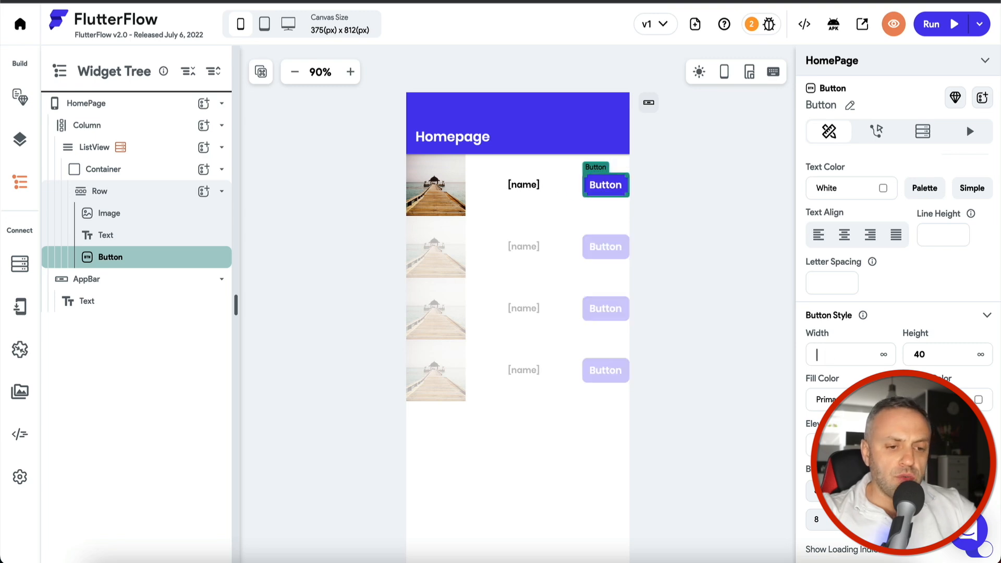
pyautogui.write('60')
# Step: Change the button's text to Go!
pyautogui.scroll(5, 855, 302)
pyautogui.click(855, 302)
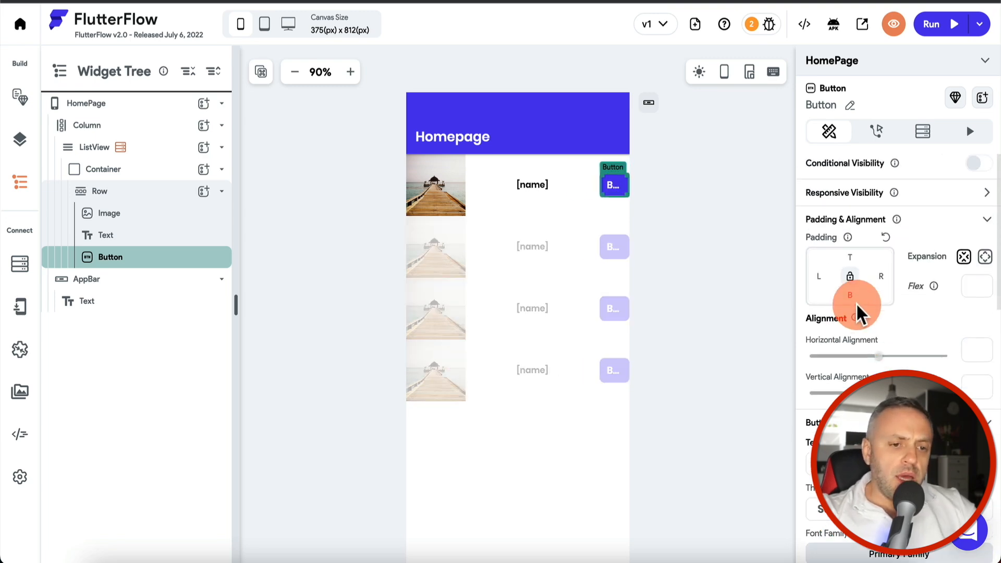
pyautogui.scroll(-6, 840, 283)
pyautogui.scroll(-4, 841, 321)
pyautogui.scroll(5, 843, 302)
pyautogui.scroll(5, 843, 303)
pyautogui.scroll(-4, 848, 256)
pyautogui.doubleClick(843, 255)
pyautogui.write('B')
pyautogui.press('BackSpace')
pyautogui.write('Go!')
# Step: Set the Go! button's width to 60
pyautogui.scroll(-7, 855, 342)
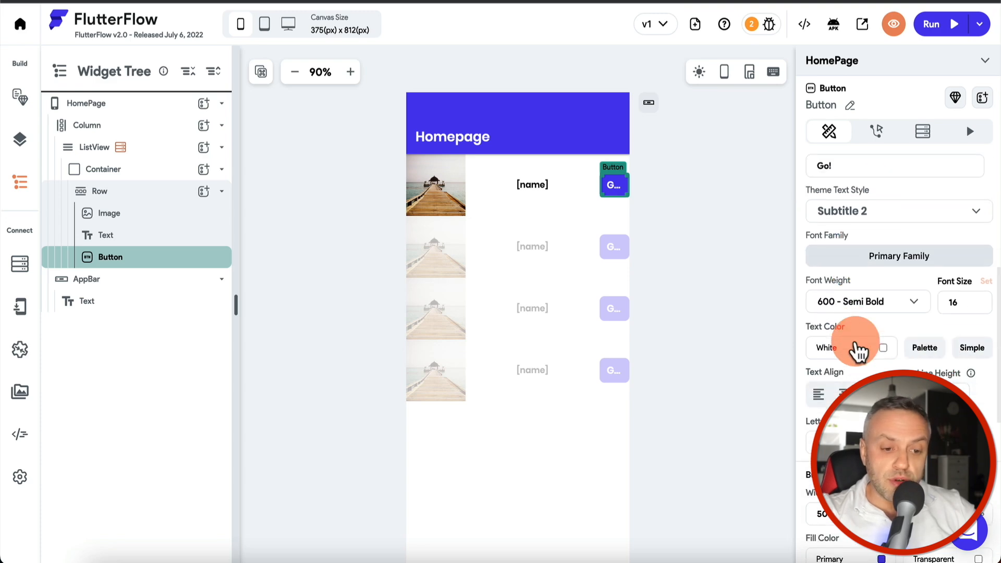
pyautogui.click(838, 187)
pyautogui.press('BackSpace')
pyautogui.press('BackSpace')
pyautogui.write('60')
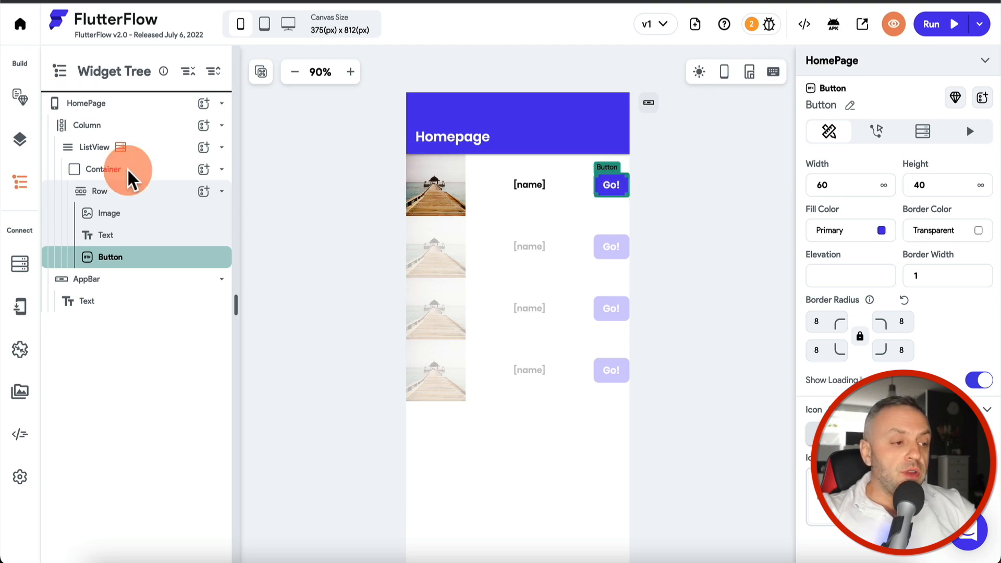
# Step: Define a page parameter catRefID on the ProductsList page with type DocumentReference and collection type Categories
pyautogui.click(21, 142)
pyautogui.click(23, 102)
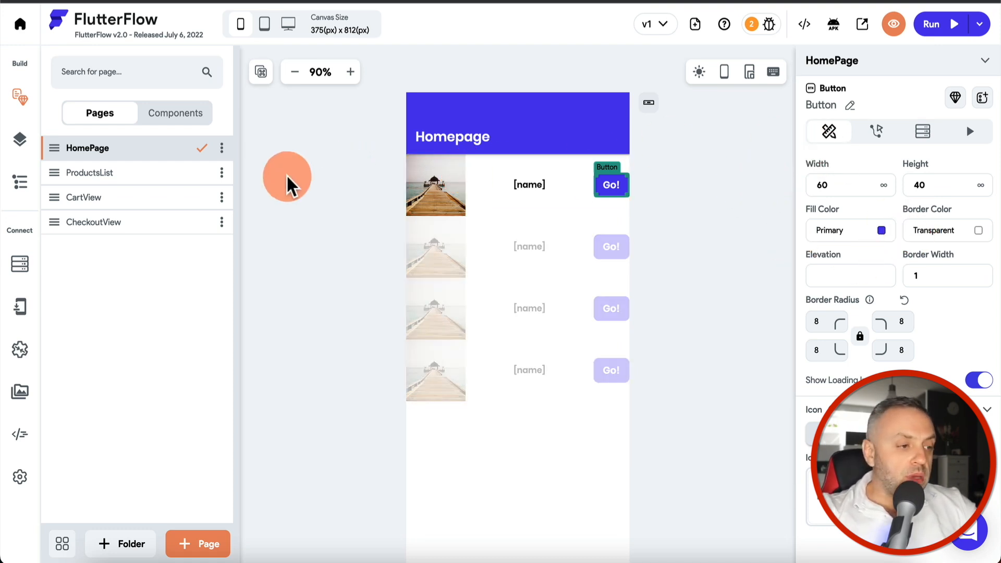
pyautogui.click(120, 177)
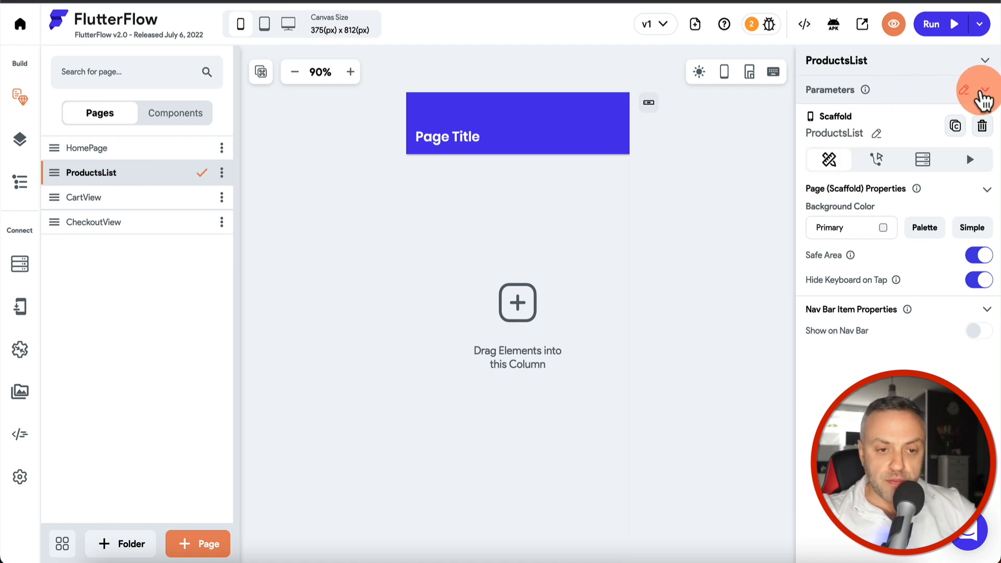
pyautogui.click(965, 90)
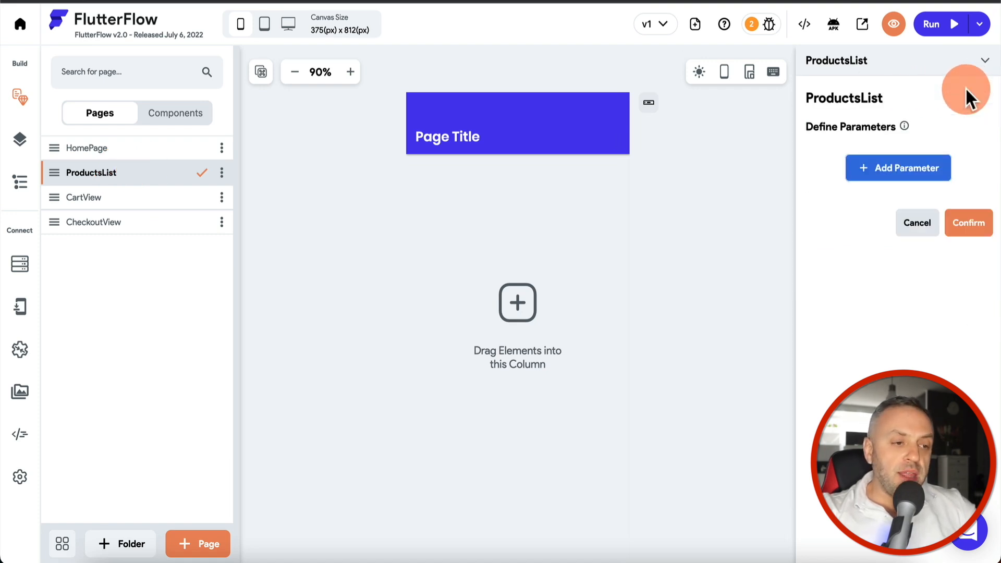
pyautogui.click(899, 170)
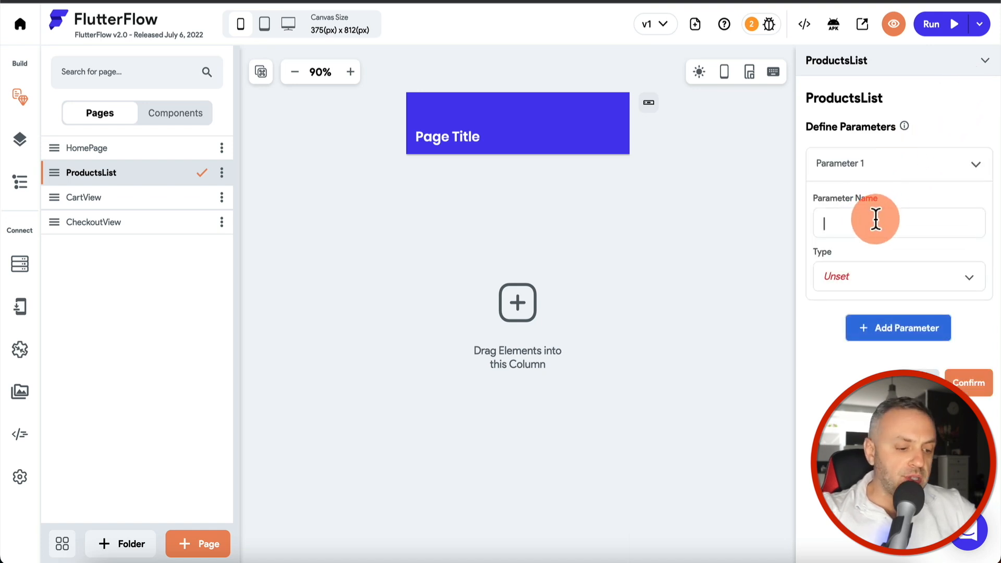
pyautogui.write('catRefID')
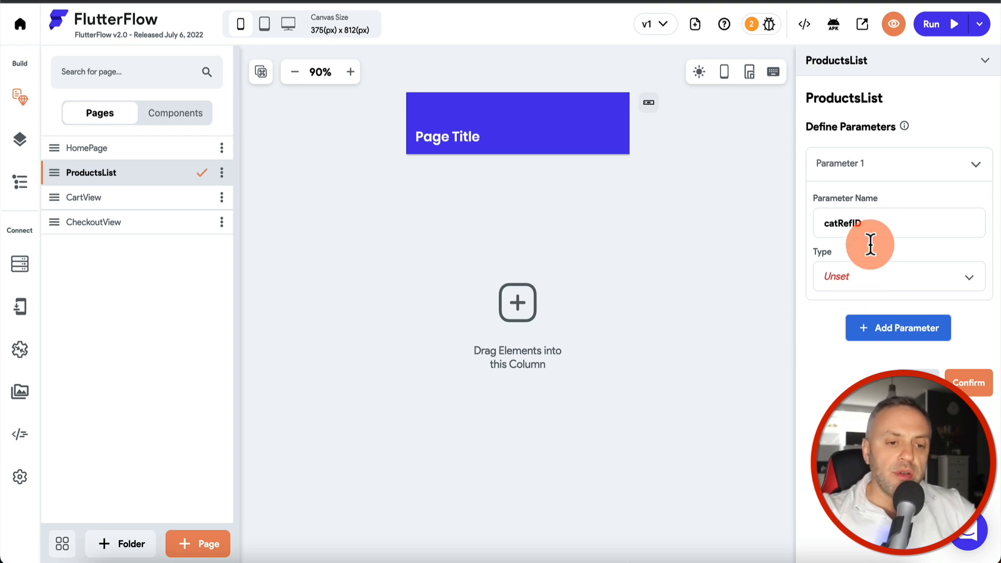
pyautogui.click(872, 282)
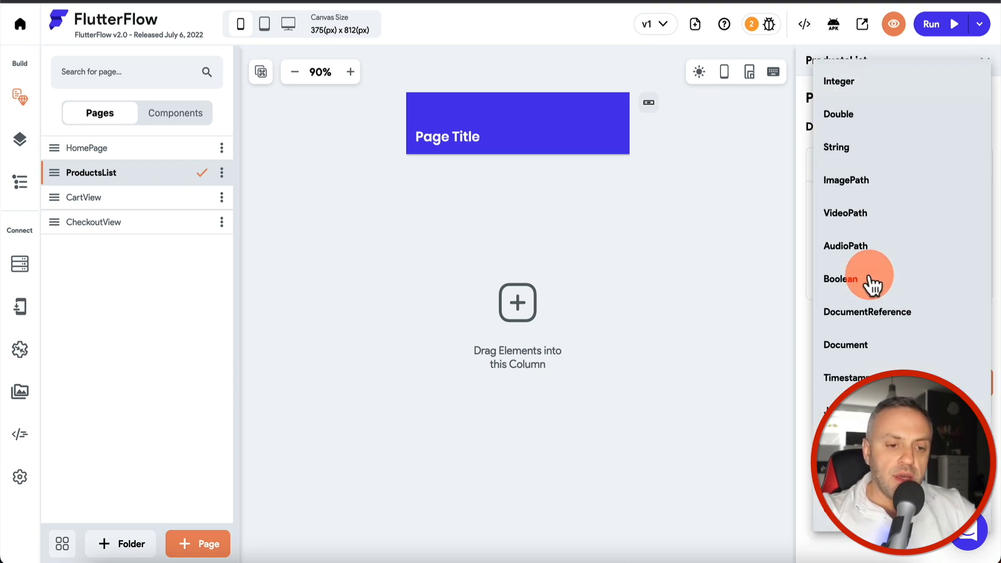
pyautogui.click(883, 315)
pyautogui.click(891, 344)
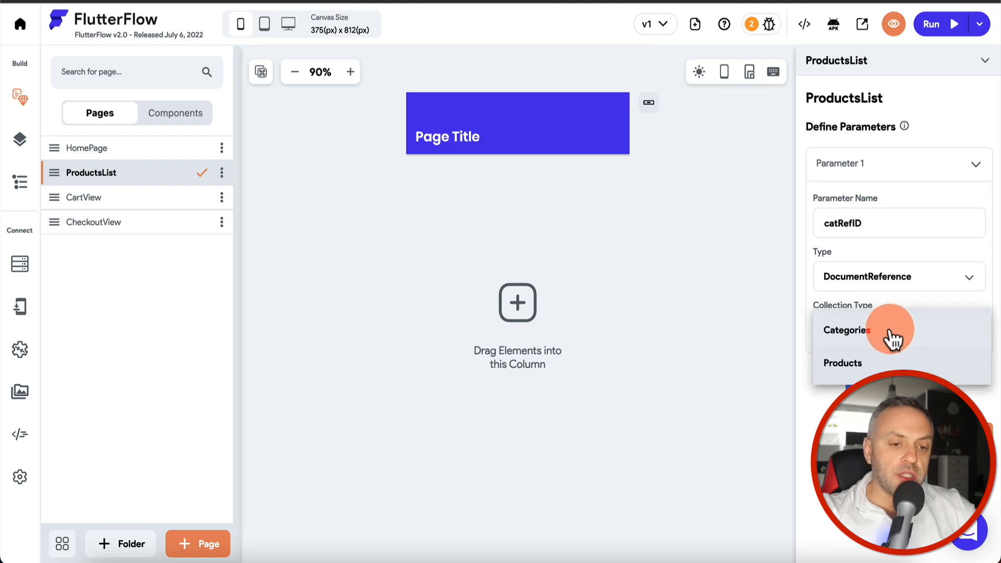
pyautogui.click(891, 337)
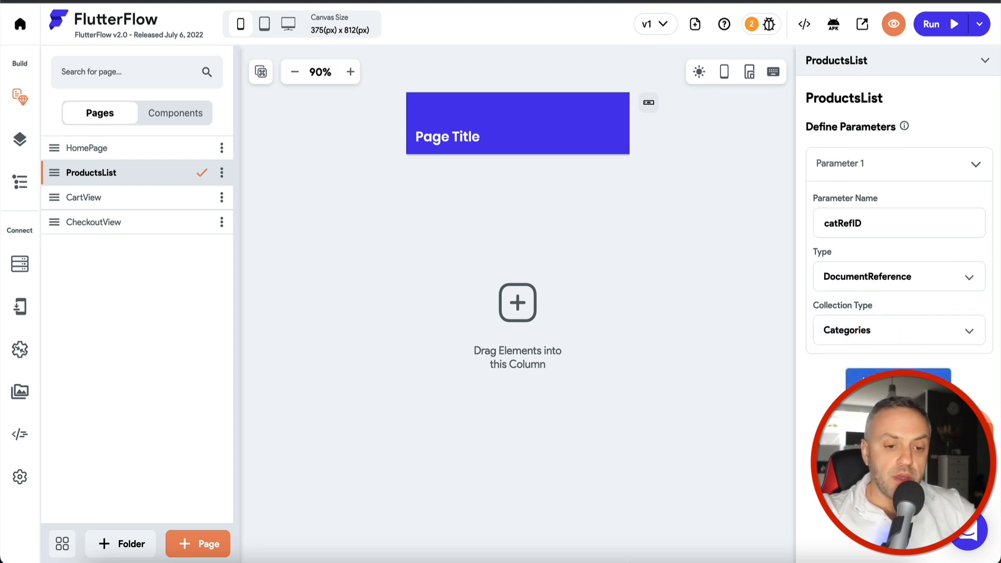
pyautogui.click(968, 424)
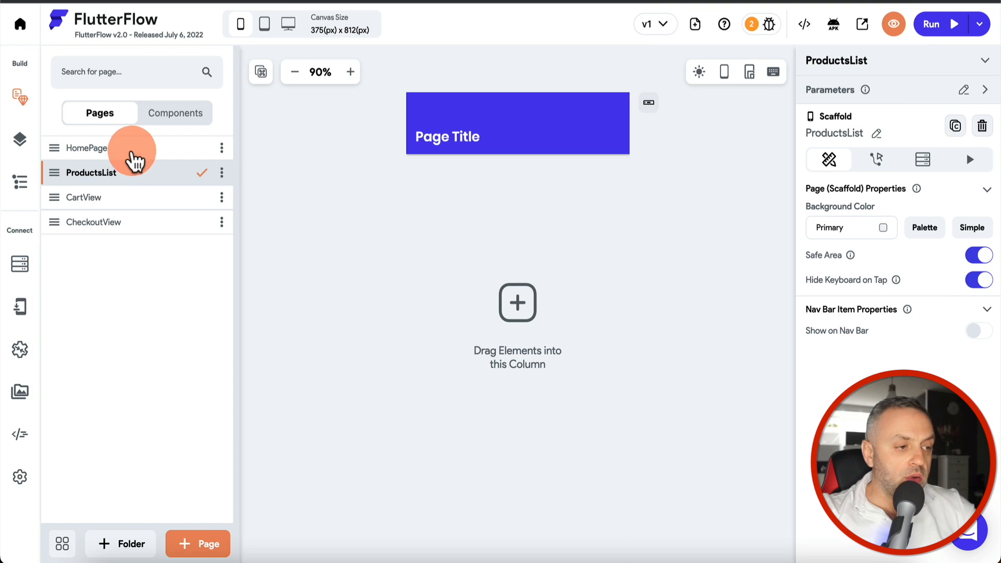
# Step: Give the HomePage's Go! button an On Tap action that navigates to the ProductsList page
pyautogui.click(132, 151)
pyautogui.click(610, 186)
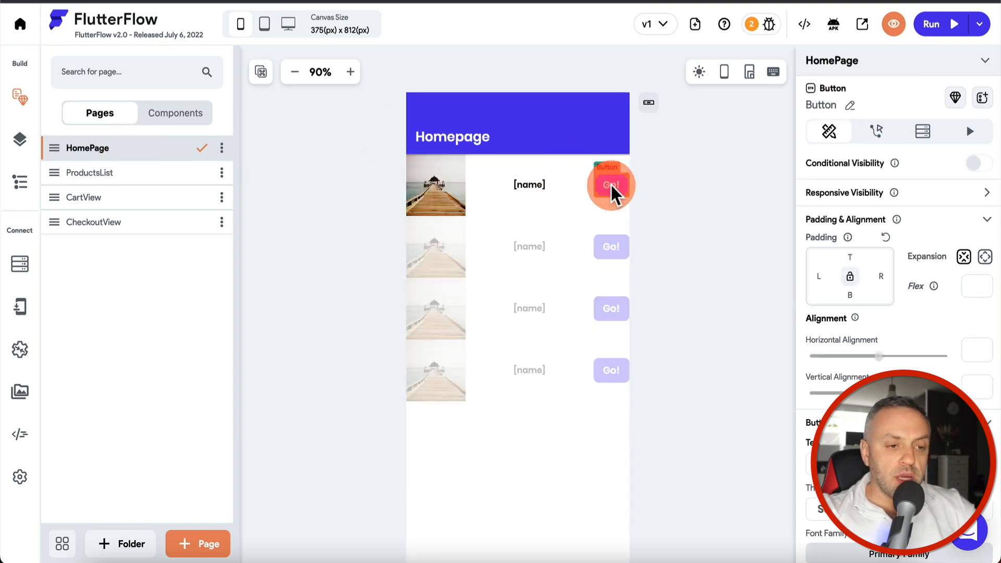
pyautogui.click(875, 131)
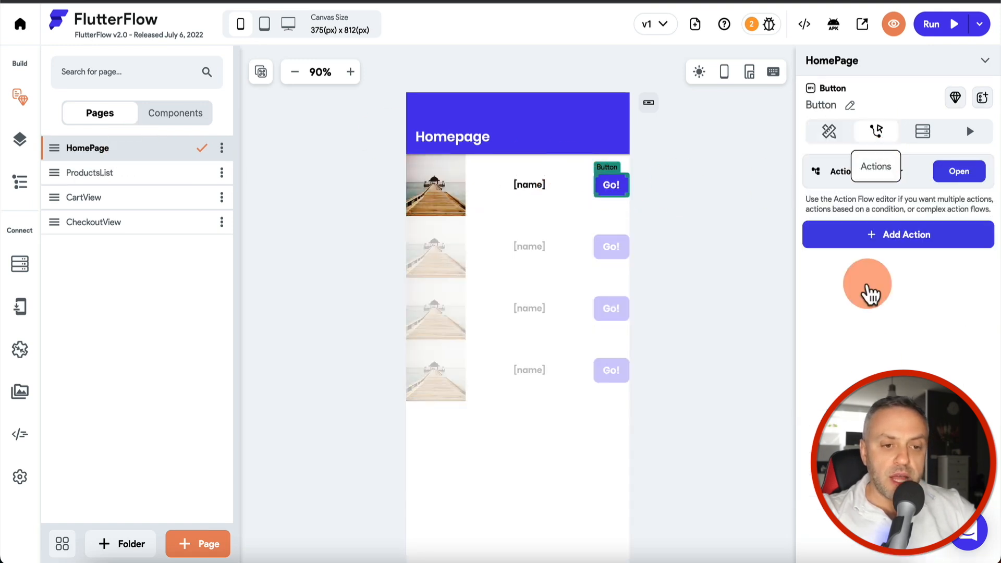
pyautogui.click(882, 234)
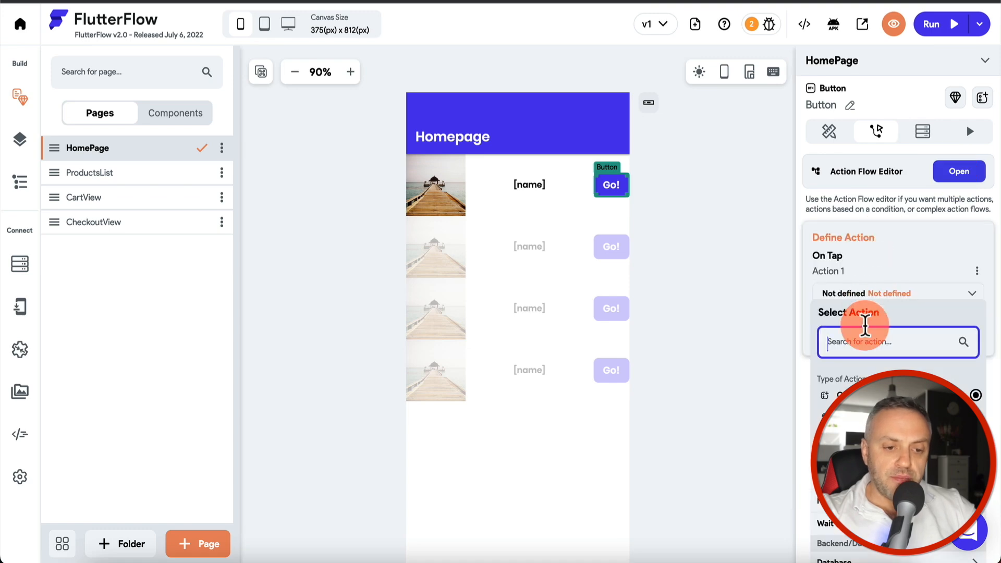
pyautogui.scroll(-5, 867, 336)
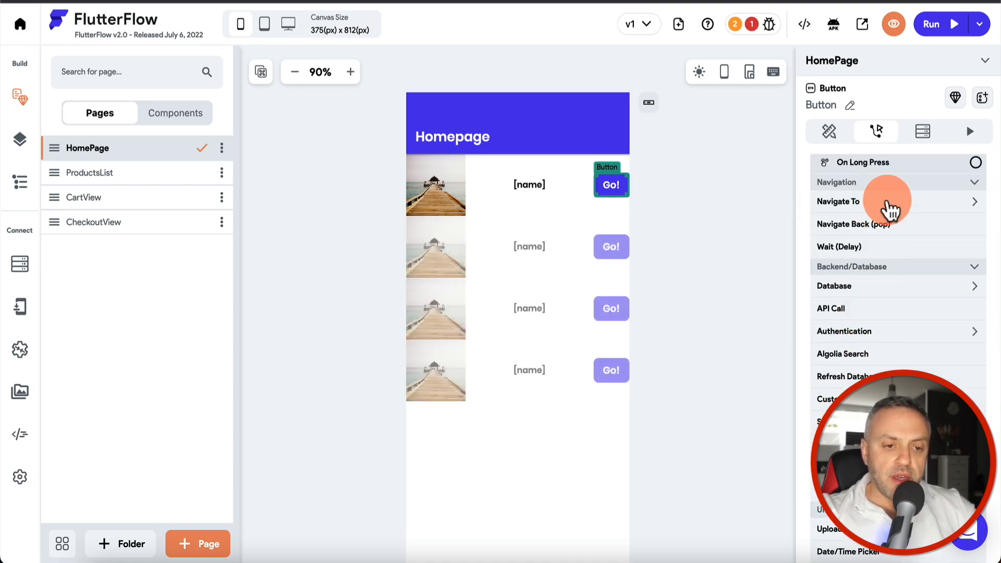
pyautogui.click(889, 208)
pyautogui.click(859, 245)
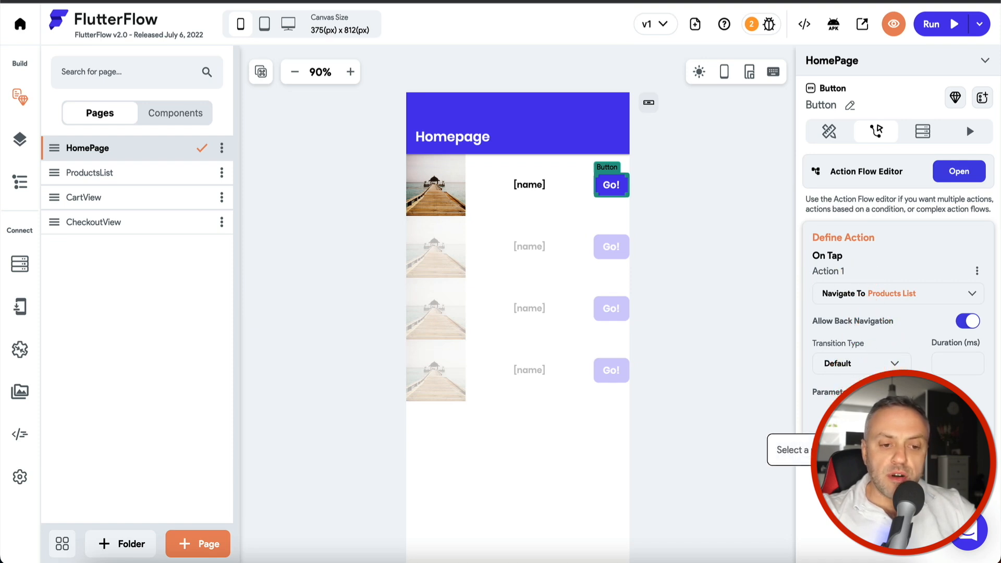
# Step: Pass the catRefID parameter in the Go! button's navigation action, set to the Categories document's Reference
pyautogui.click(868, 417)
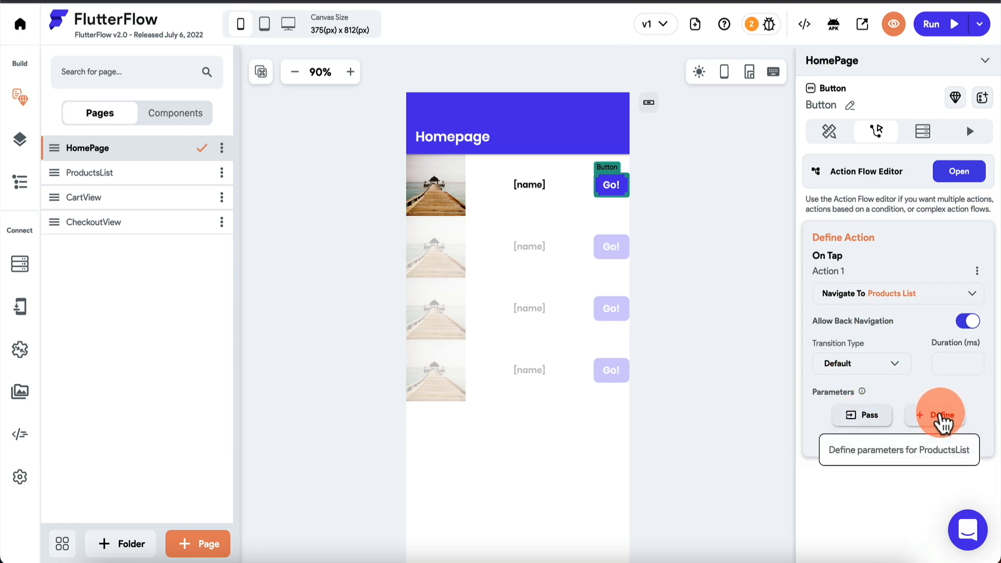
pyautogui.click(860, 419)
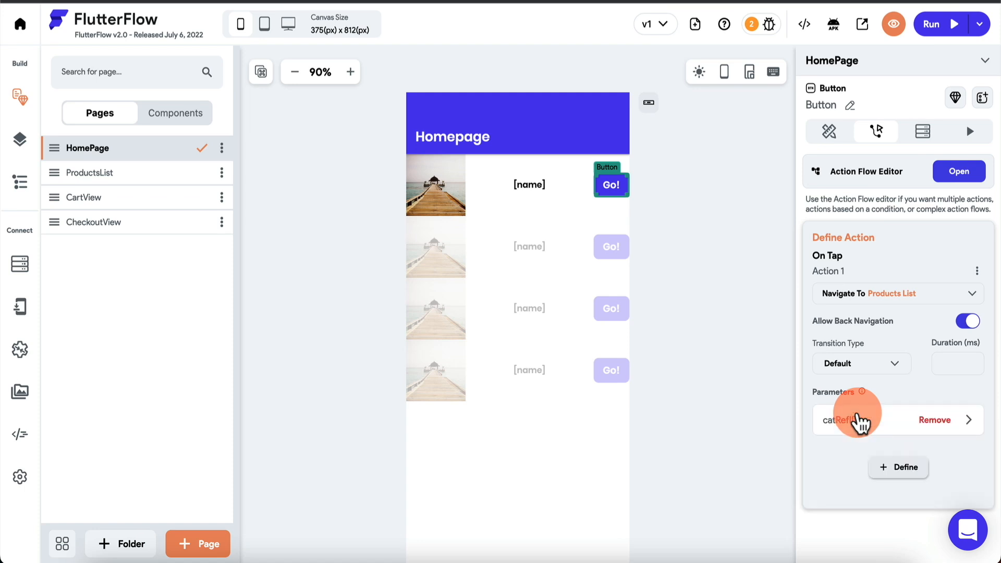
pyautogui.click(889, 424)
pyautogui.scroll(-3, 890, 424)
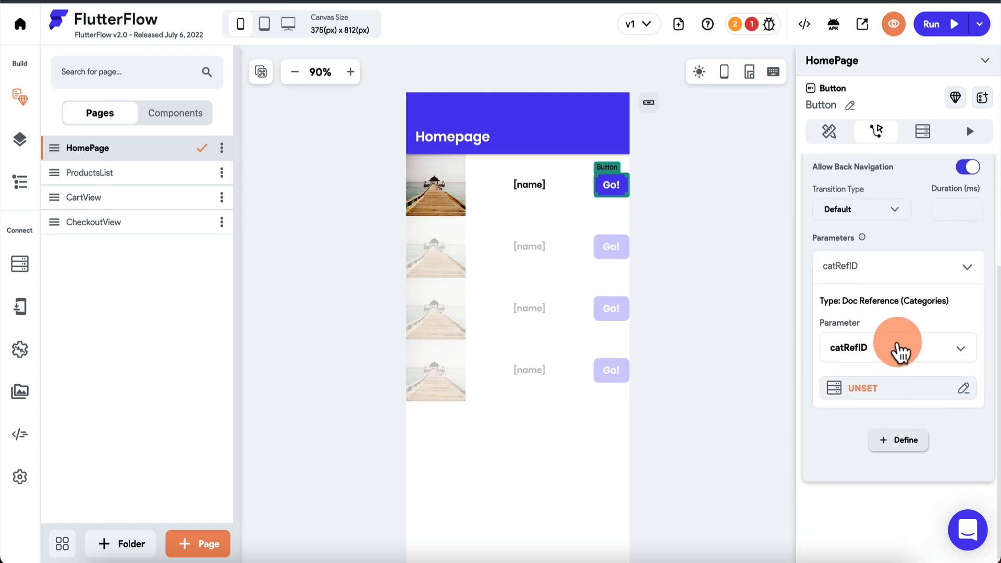
pyautogui.click(891, 388)
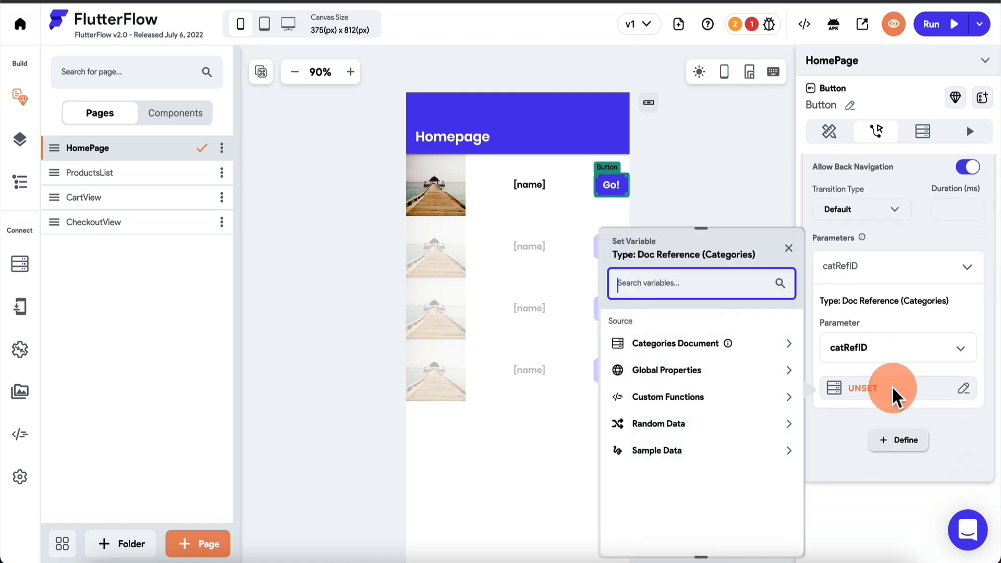
pyautogui.click(701, 345)
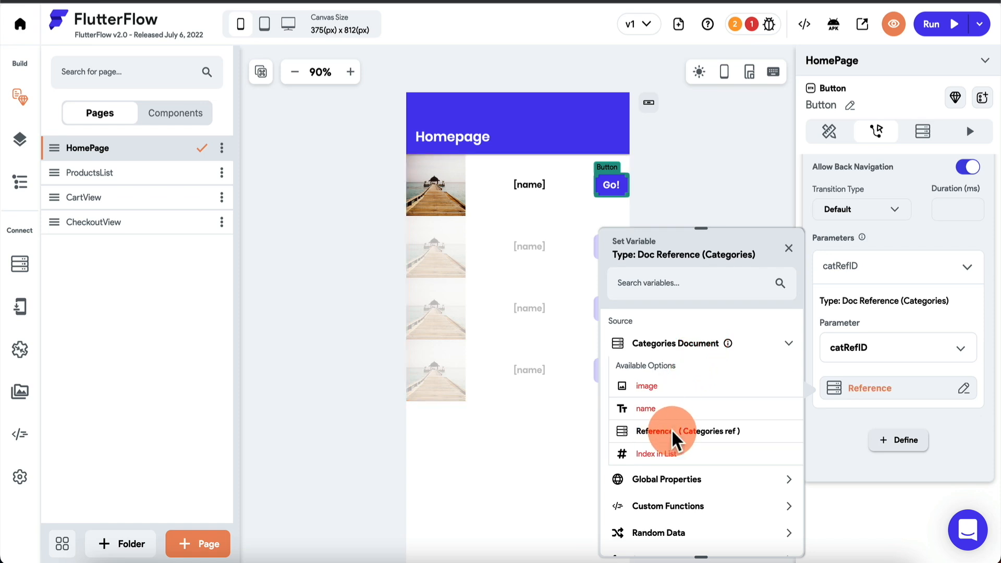
pyautogui.click(676, 441)
pyautogui.scroll(2, 862, 471)
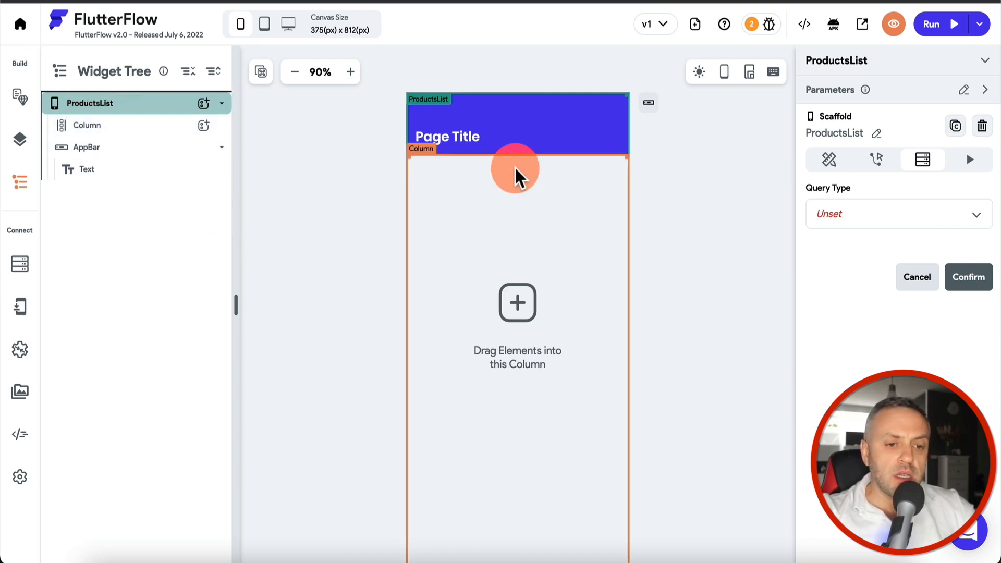
# Step: Add a Document from Reference backend query to the ProductsList page, using the Categories collection and the catRefID parameter
pyautogui.click(876, 218)
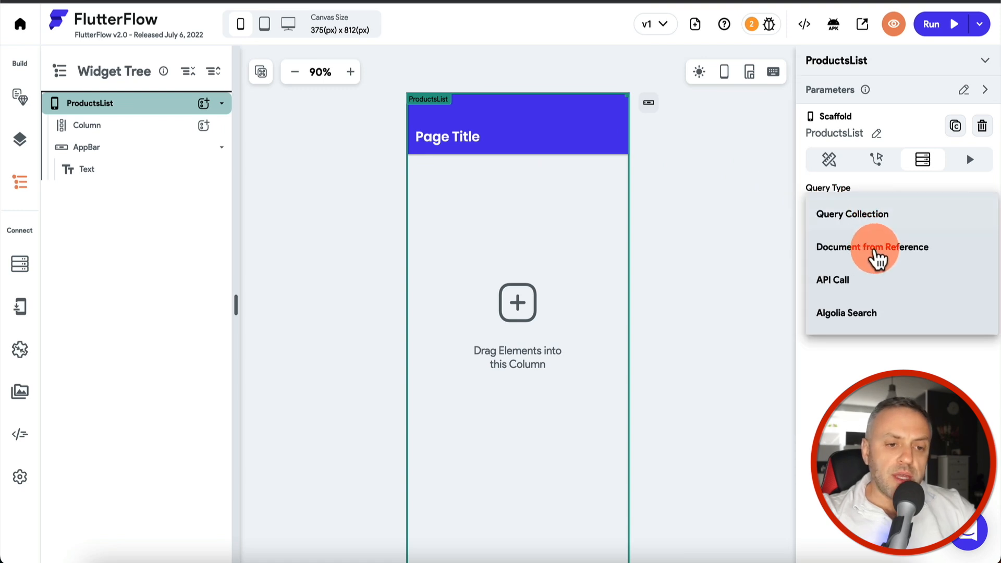
pyautogui.click(877, 257)
pyautogui.click(875, 302)
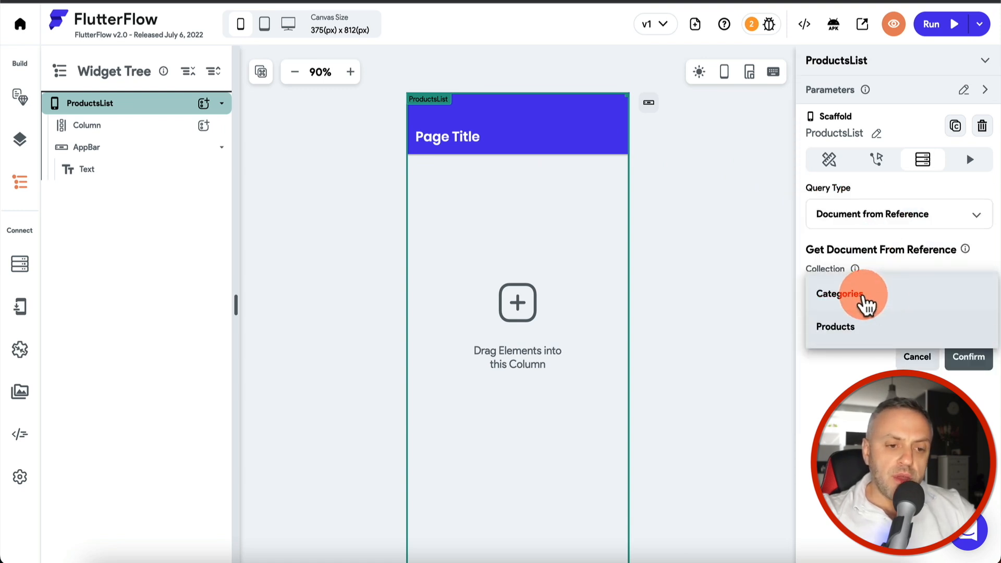
pyautogui.click(868, 305)
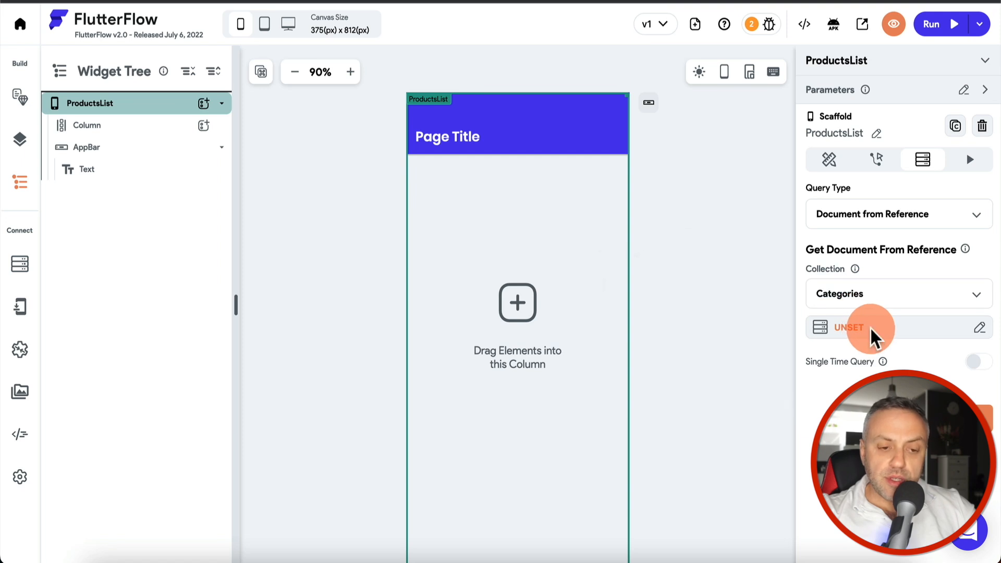
pyautogui.click(868, 328)
pyautogui.click(636, 344)
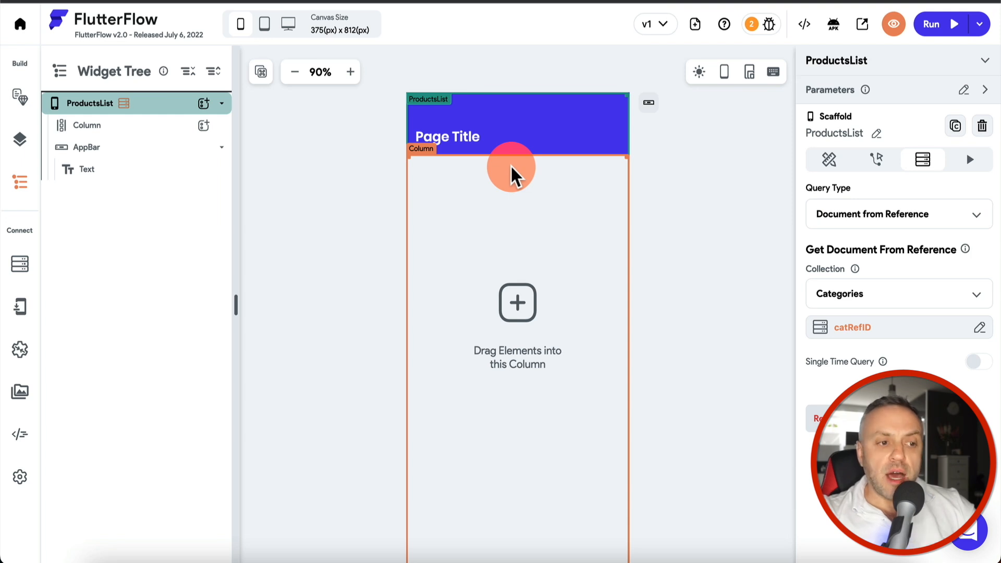
# Step: Bind the ProductsList app bar title to the name field of the Categories document
pyautogui.click(449, 141)
pyautogui.click(855, 162)
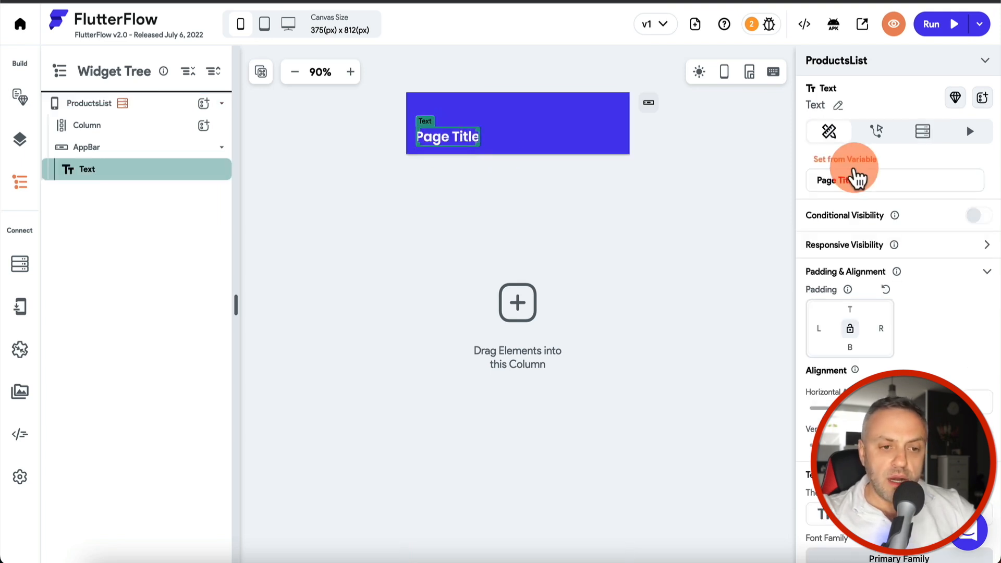
pyautogui.click(684, 251)
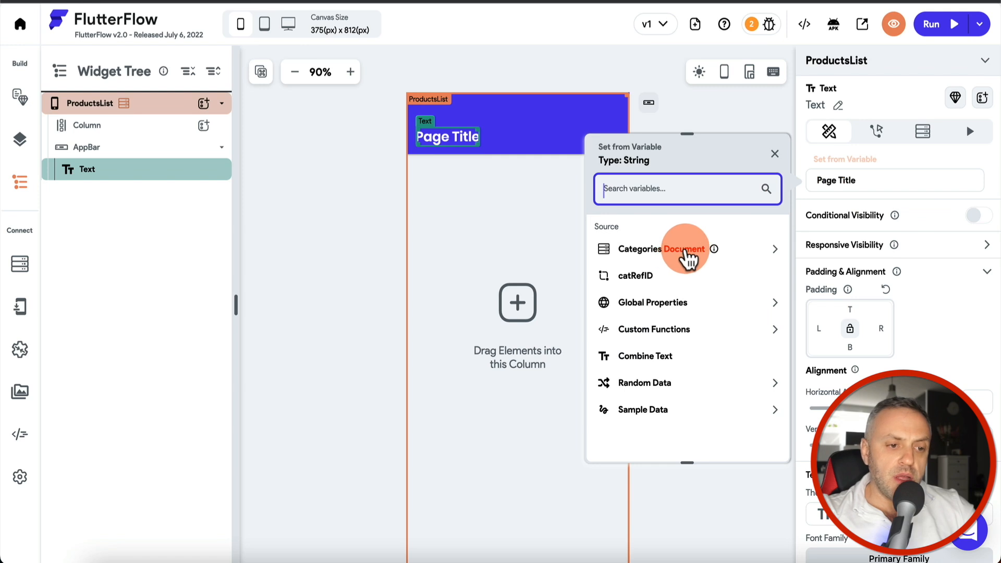
pyautogui.click(632, 316)
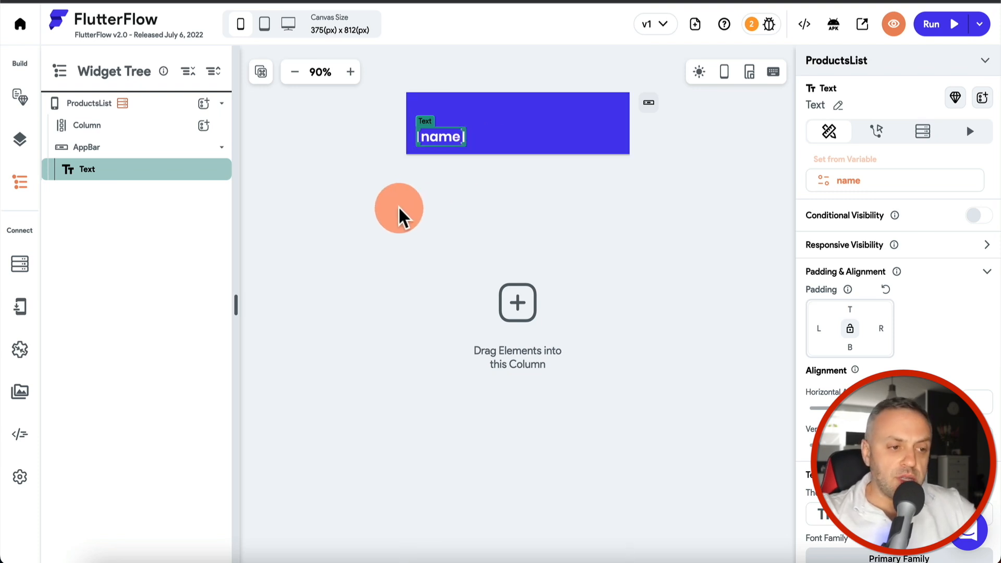
# Step: Add a ListView to the ProductsList page's Column and place a Row inside it
pyautogui.click(423, 199)
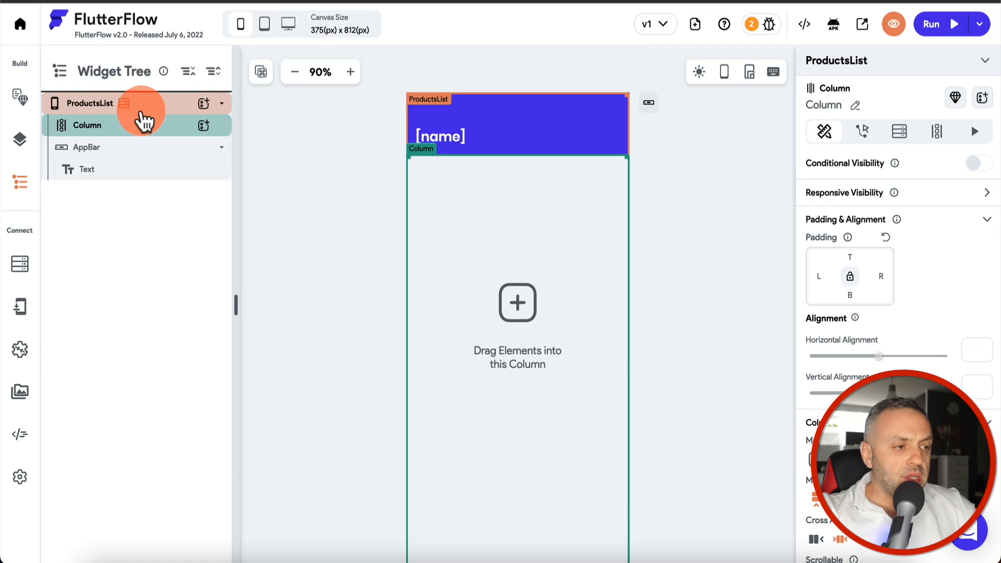
pyautogui.click(203, 126)
pyautogui.click(275, 108)
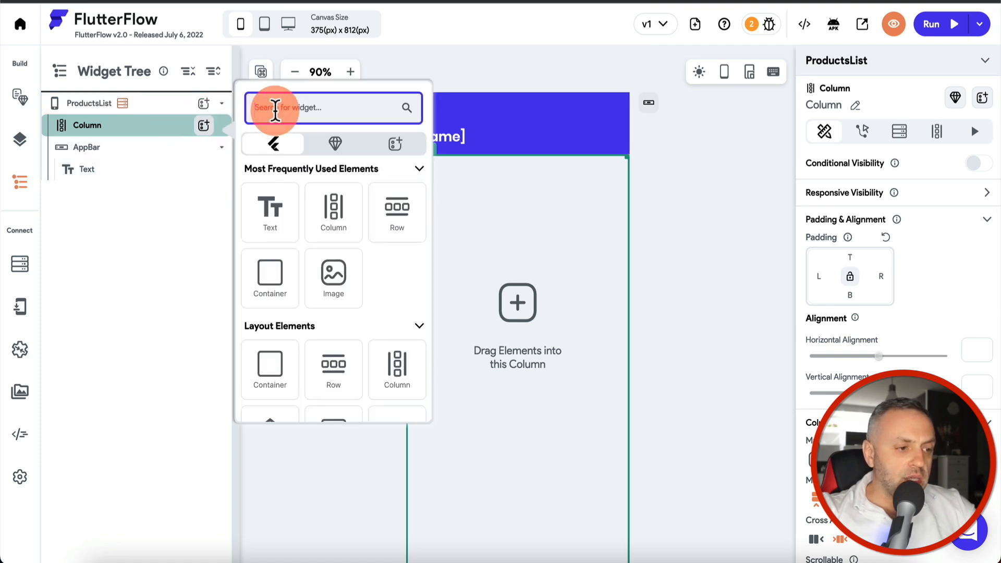
pyautogui.write('list')
pyautogui.click(275, 224)
pyautogui.click(204, 147)
pyautogui.write('row')
pyautogui.click(277, 245)
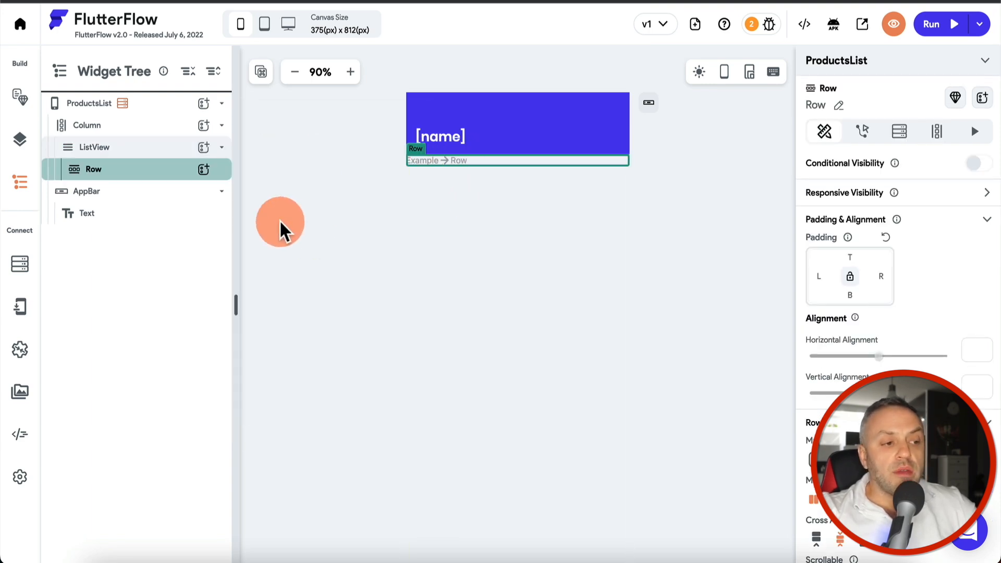
# Step: Add an Image to the ListView's Row and check the Products collection in Cloud Firestore
pyautogui.click(204, 170)
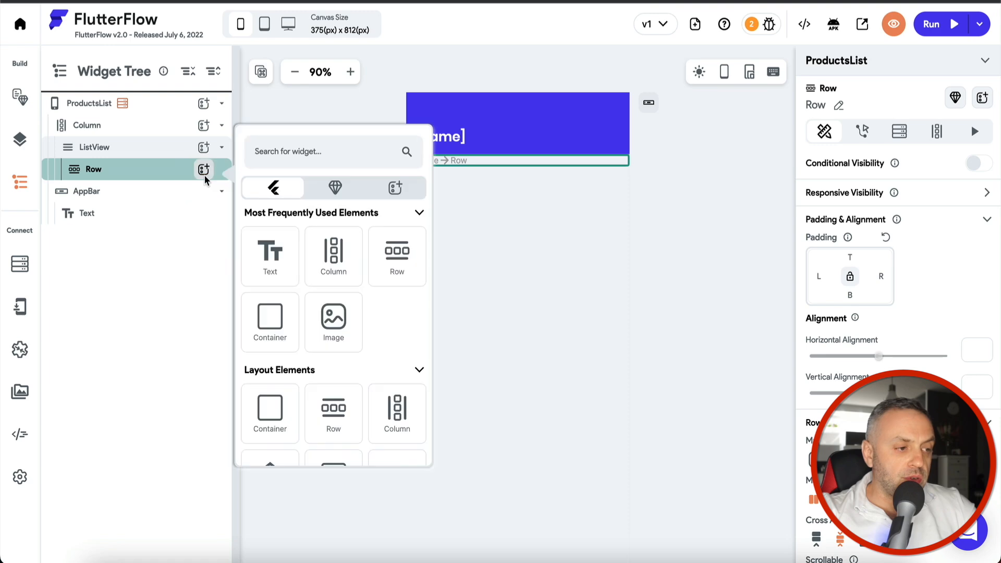
pyautogui.write('ima')
pyautogui.click(273, 254)
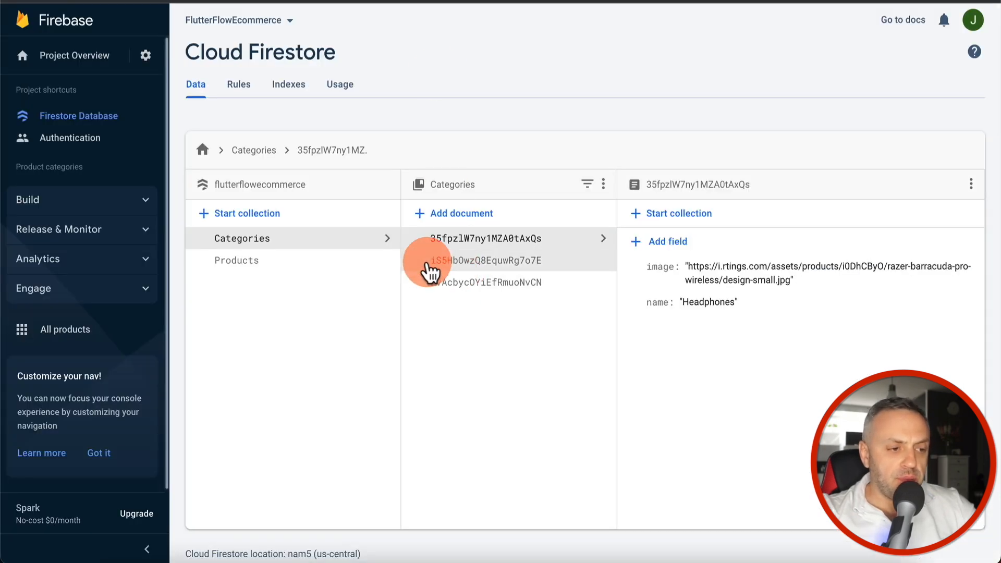
pyautogui.click(322, 260)
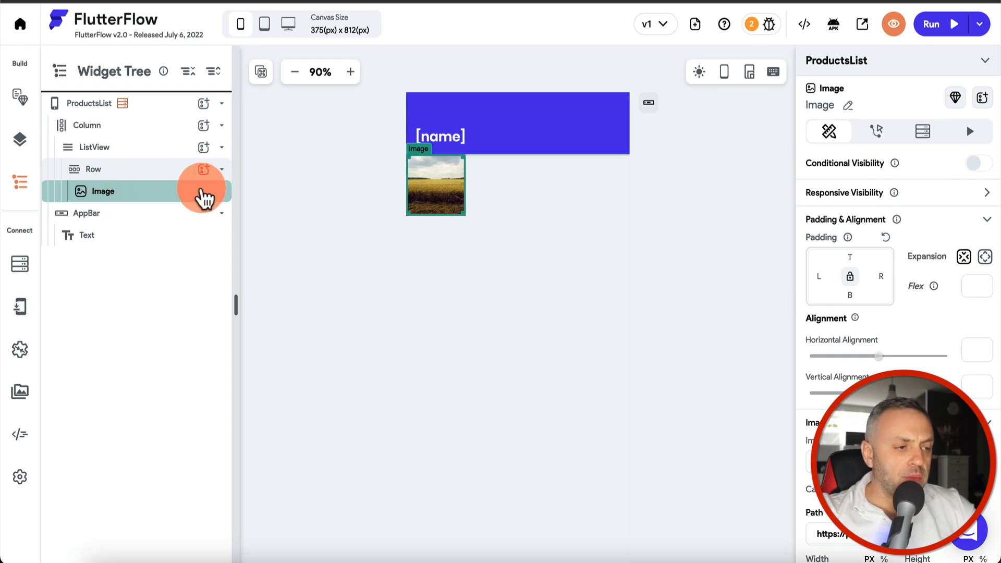
# Step: Add a Text widget after the Image in the ListView's Row and select it
pyautogui.click(205, 172)
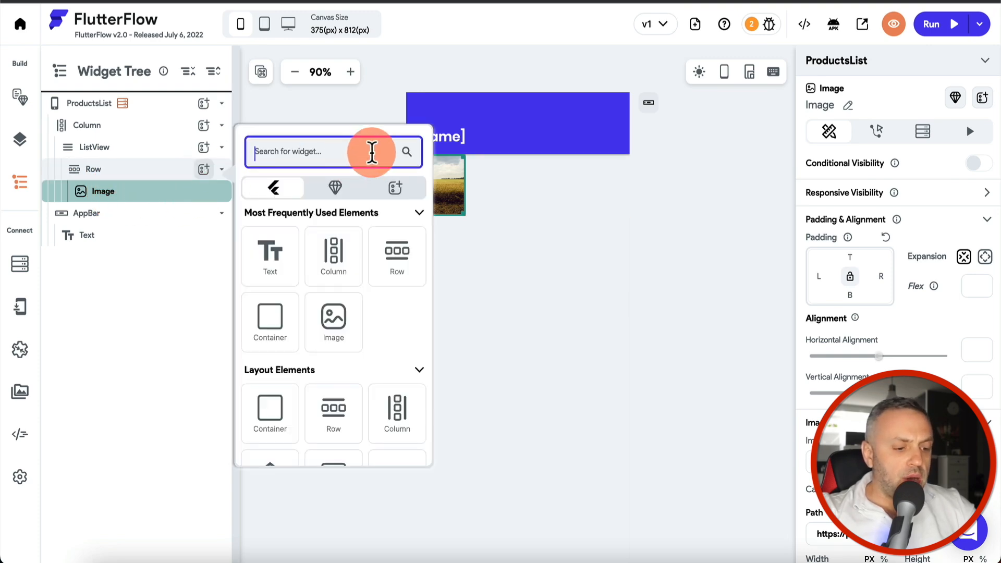
pyautogui.write('text')
pyautogui.click(269, 250)
pyautogui.click(486, 187)
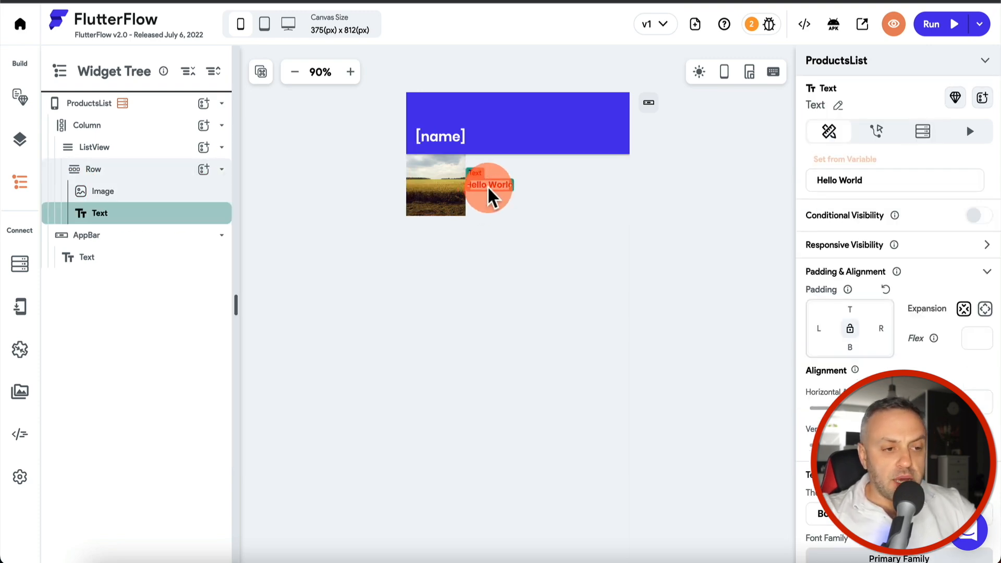
# Step: Add a Column after the Image in the ListView's Row and remove the Row's existing Text widget
pyautogui.click(168, 198)
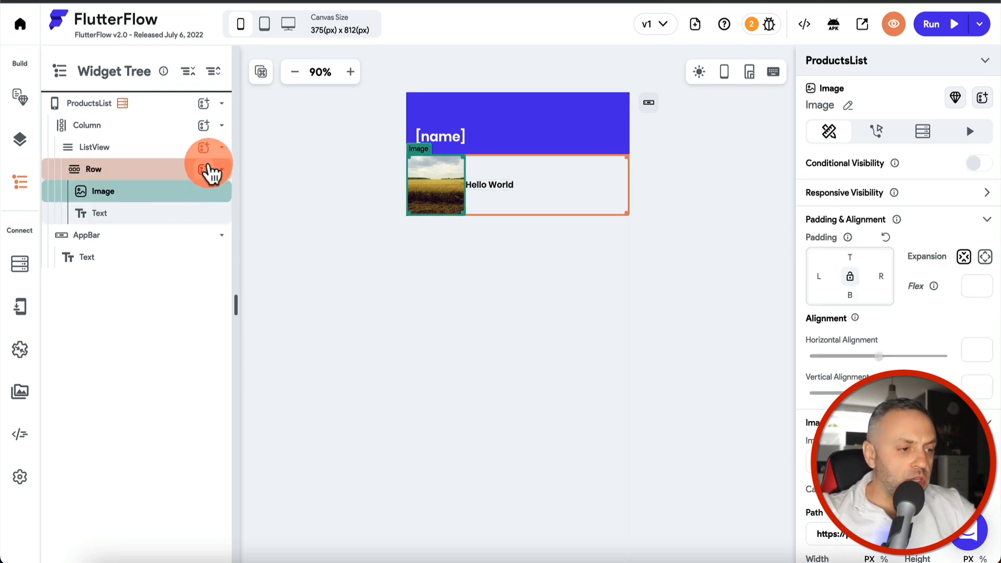
pyautogui.click(203, 168)
pyautogui.write('col')
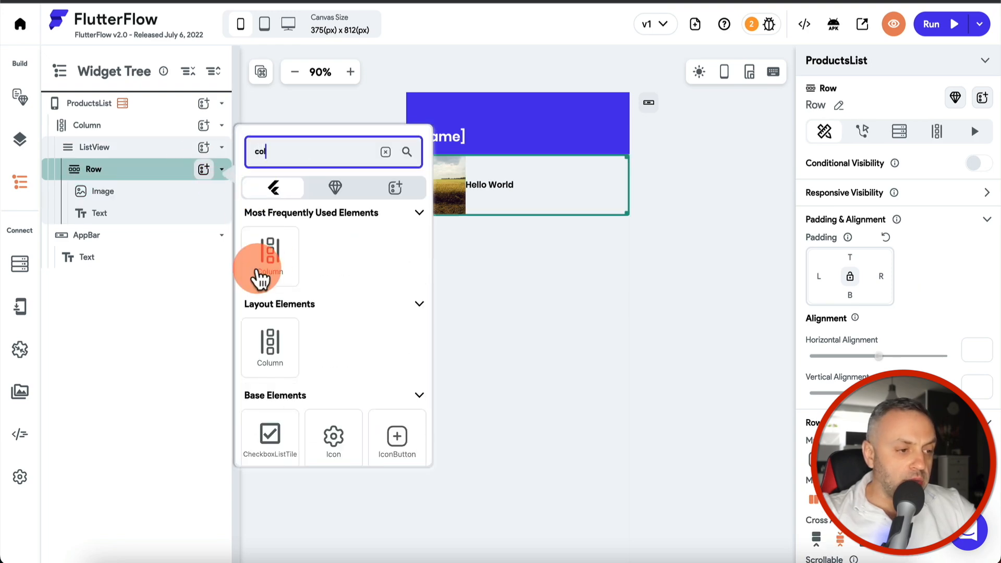
pyautogui.click(271, 255)
pyautogui.click(204, 236)
pyautogui.write('row')
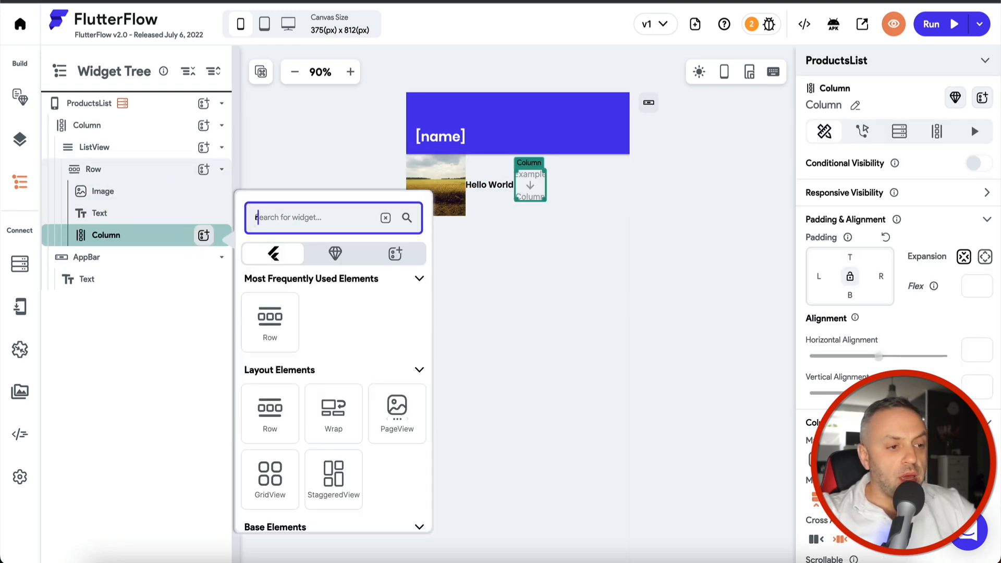
pyautogui.click(273, 329)
# Step: Place two Text widgets inside the Column next to the Image
pyautogui.click(292, 196)
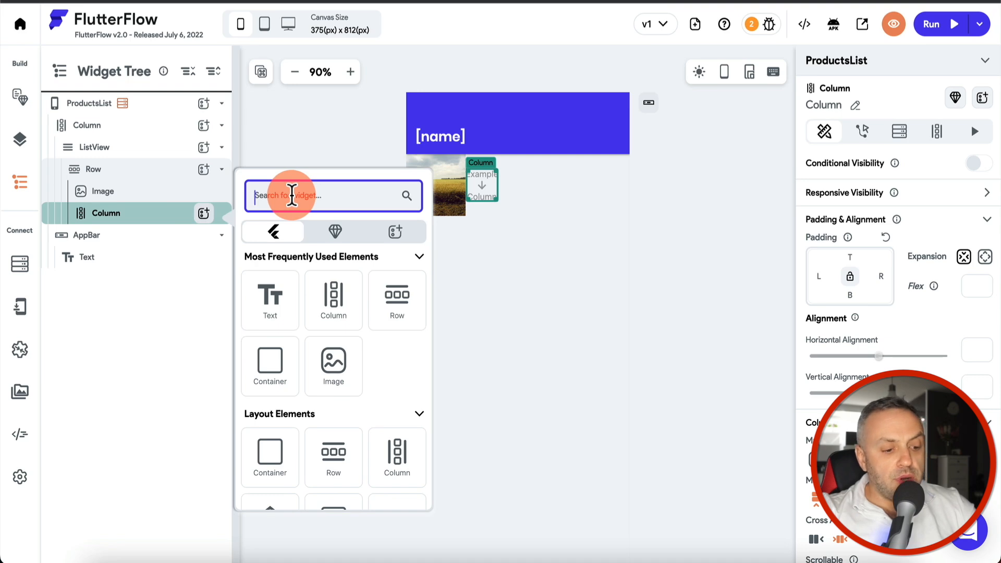
pyautogui.write('text')
pyautogui.click(274, 306)
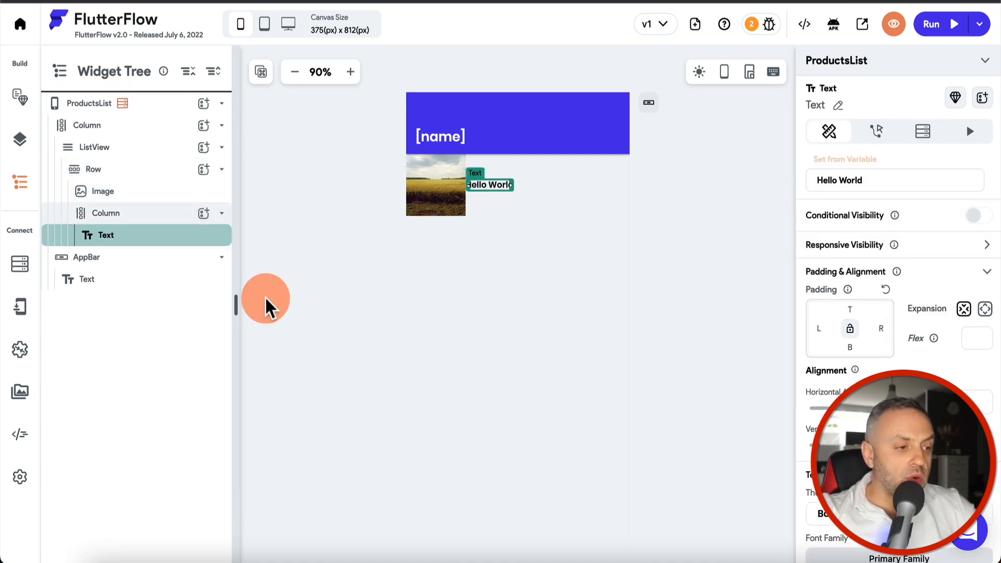
pyautogui.click(204, 214)
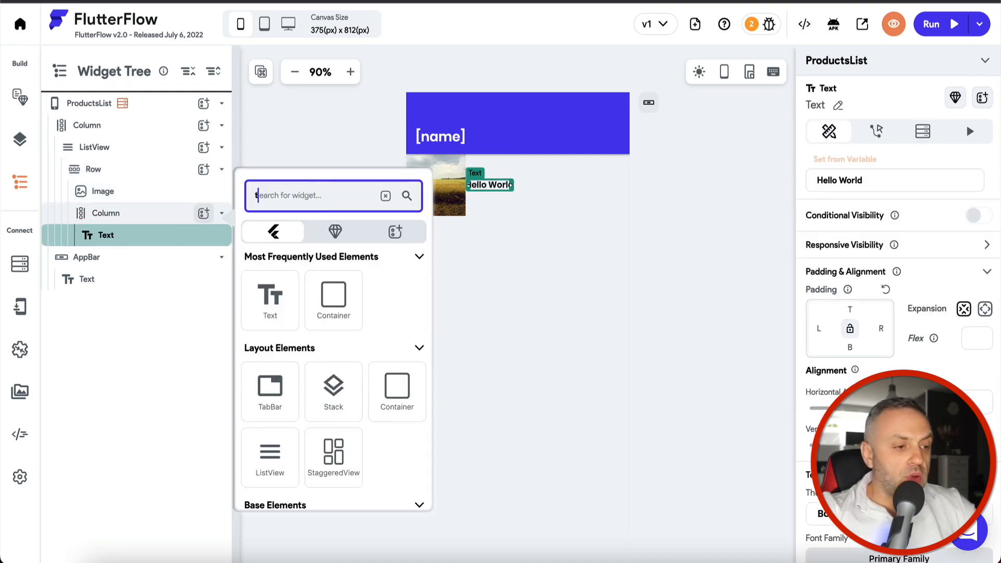
pyautogui.write('text')
pyautogui.click(270, 295)
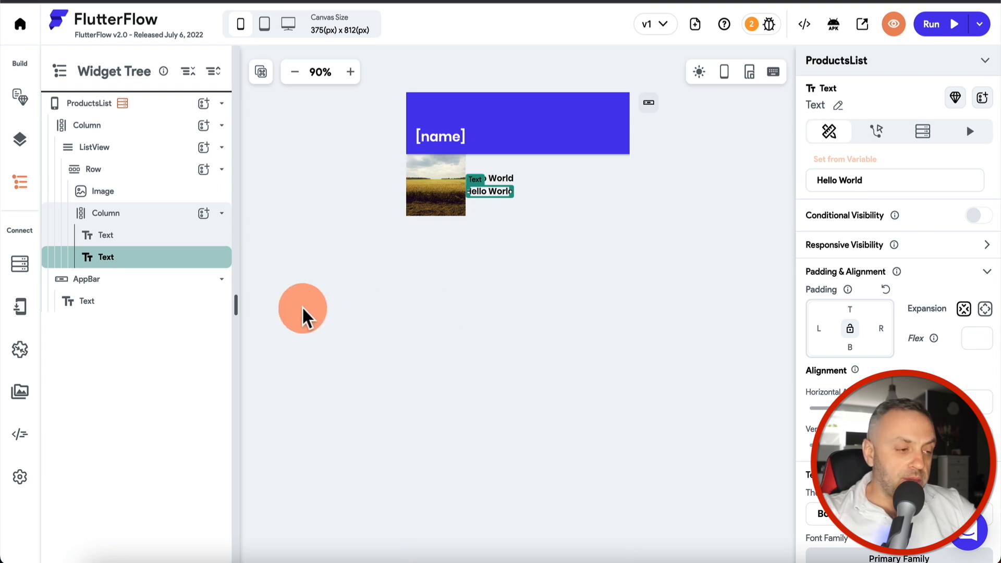
pyautogui.click(175, 237)
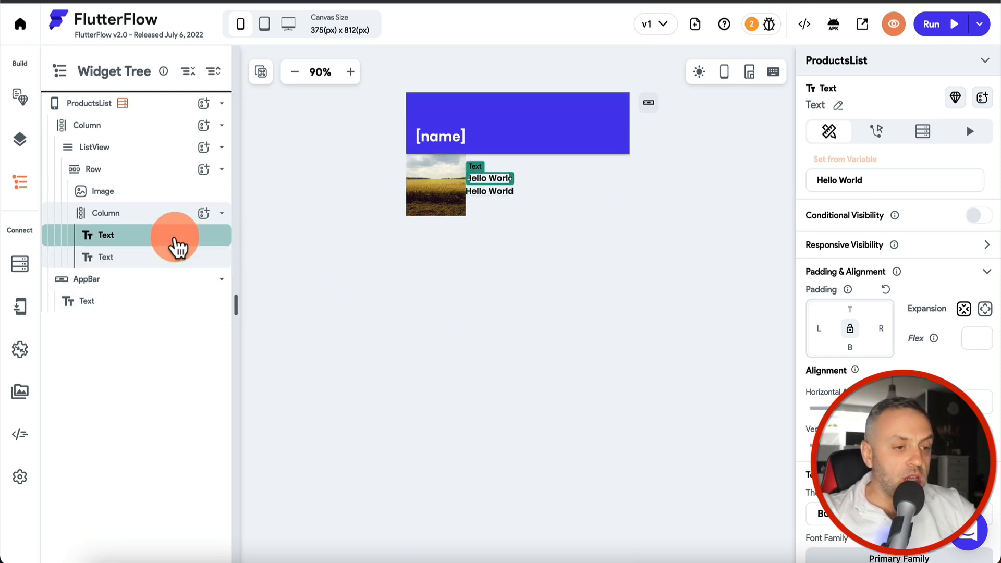
pyautogui.click(859, 162)
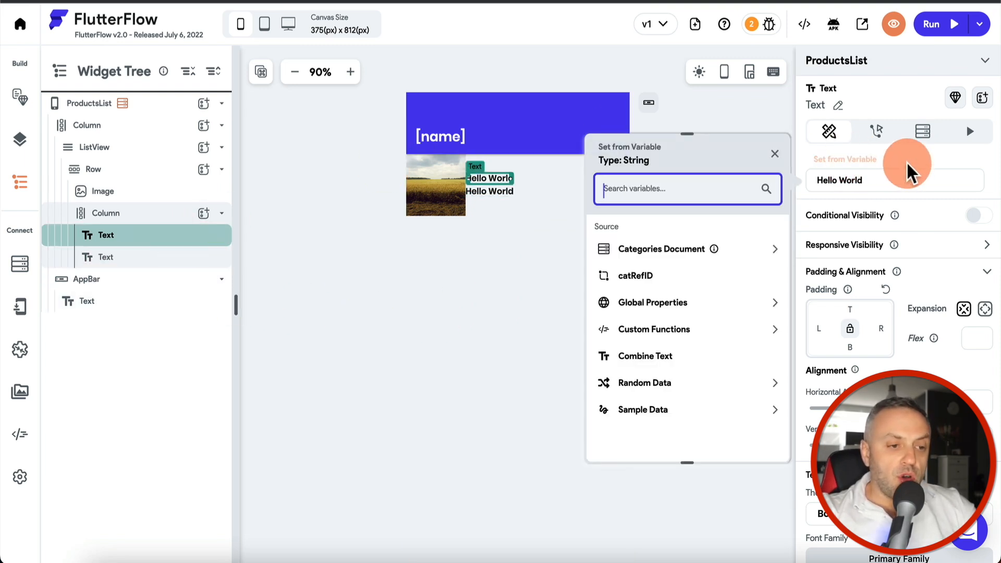
pyautogui.click(308, 172)
# Step: Give the ListView a backend query on the Products collection that returns a list of documents
pyautogui.click(148, 156)
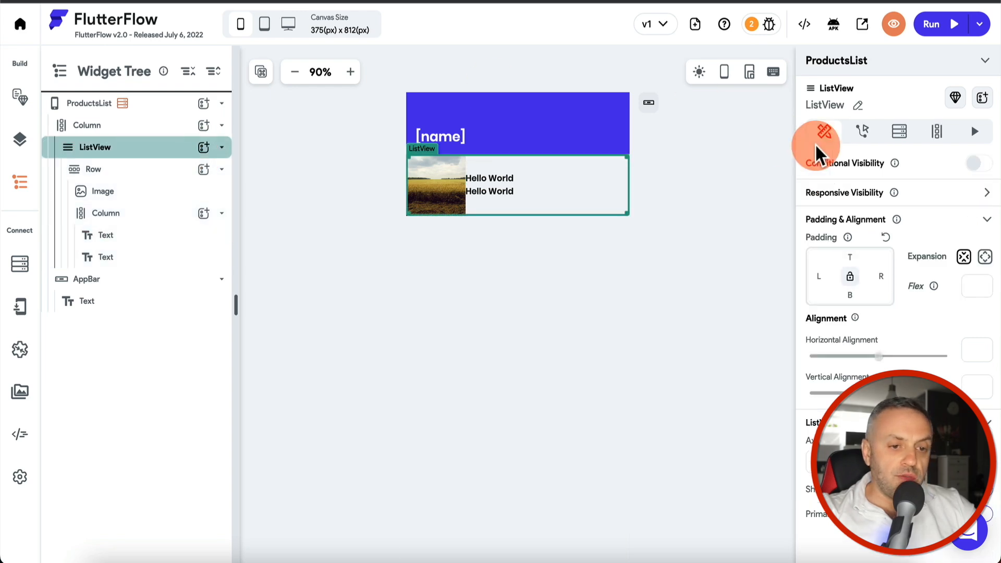
pyautogui.click(901, 135)
pyautogui.click(866, 192)
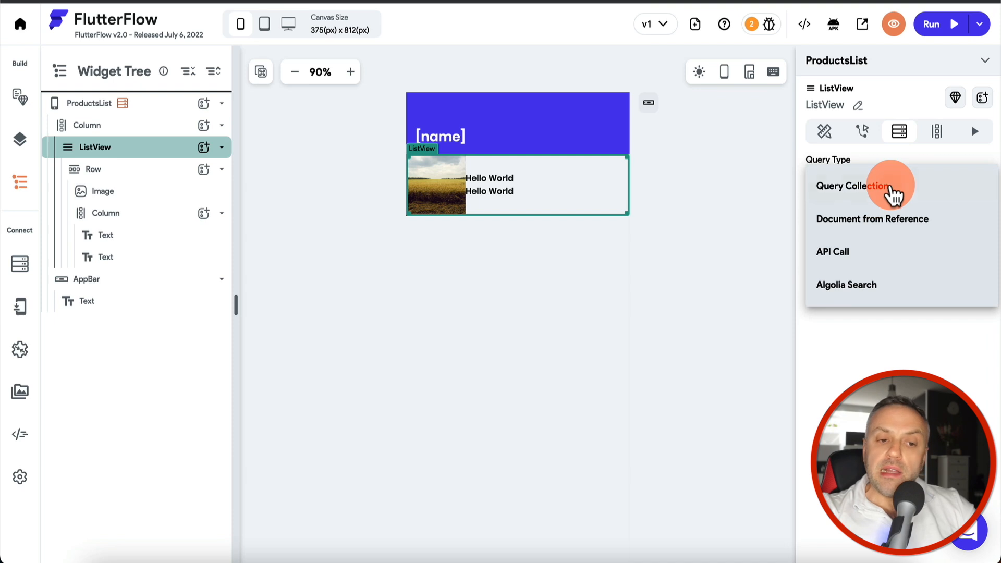
pyautogui.click(893, 194)
pyautogui.click(871, 274)
pyautogui.click(867, 308)
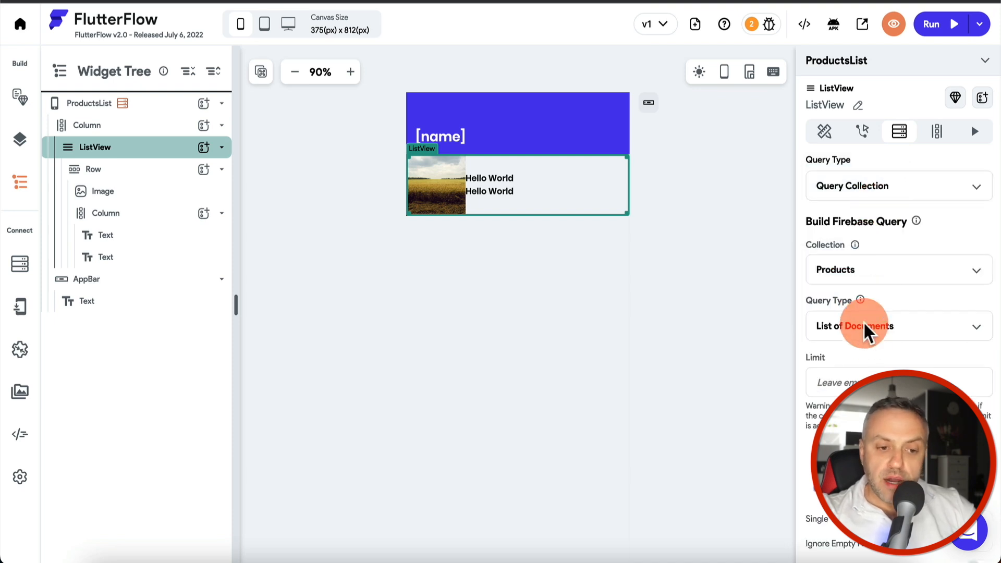
# Step: Add a filter to the Products query on the catRefID field with relation Equal To and its value taken from a variable
pyautogui.scroll(-4, 865, 315)
pyautogui.click(867, 286)
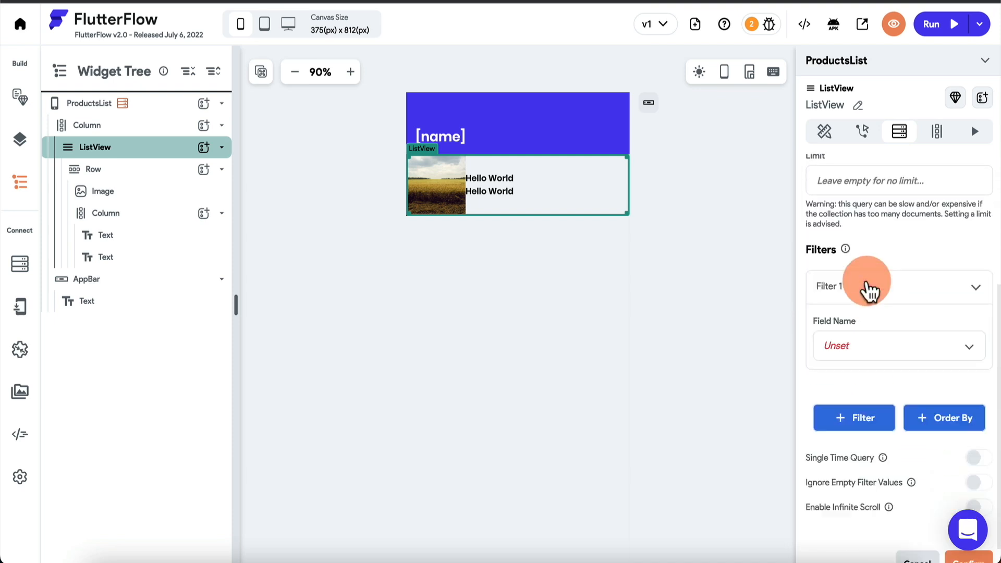
pyautogui.click(884, 351)
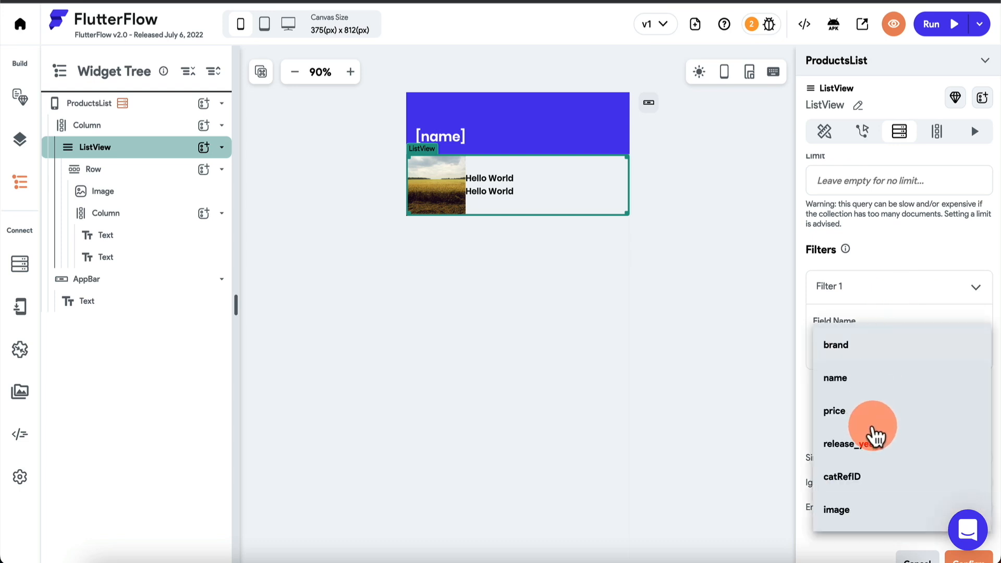
pyautogui.click(872, 486)
pyautogui.click(874, 409)
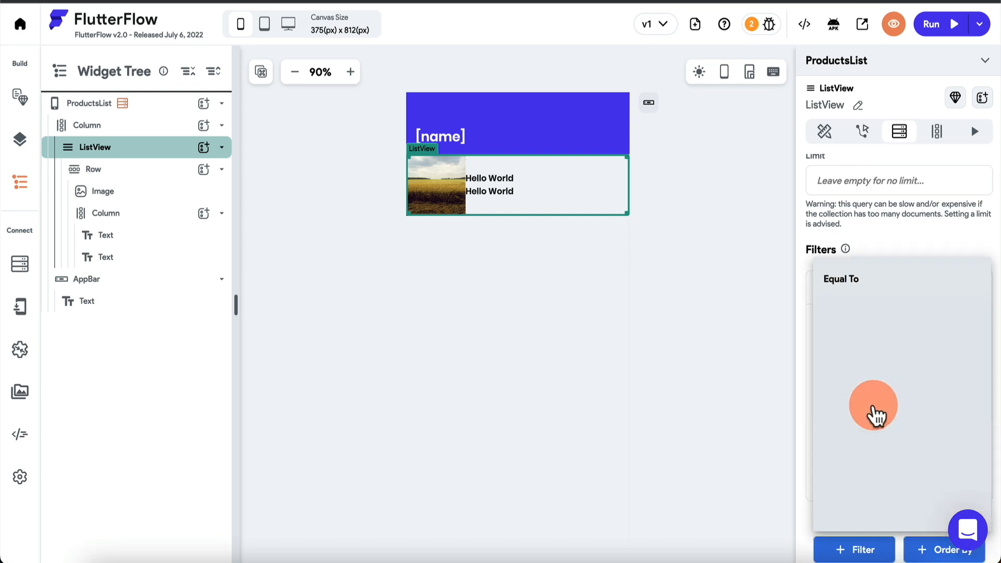
pyautogui.click(863, 287)
pyautogui.click(849, 463)
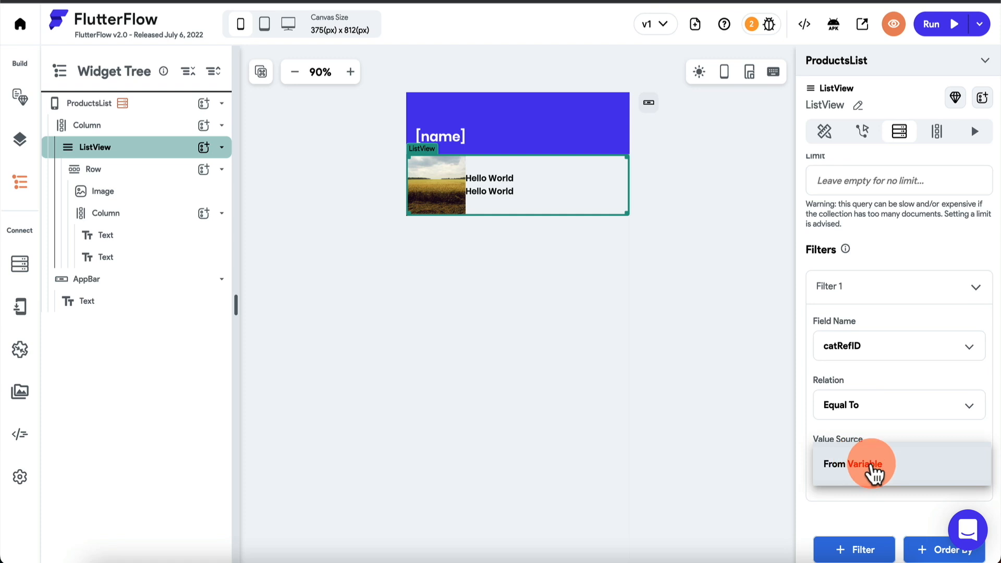
pyautogui.click(865, 464)
# Step: Use the catRefID variable as the filter's value and confirm the ListView query
pyautogui.scroll(-3, 881, 412)
pyautogui.click(873, 345)
pyautogui.click(643, 370)
pyautogui.scroll(2, 871, 339)
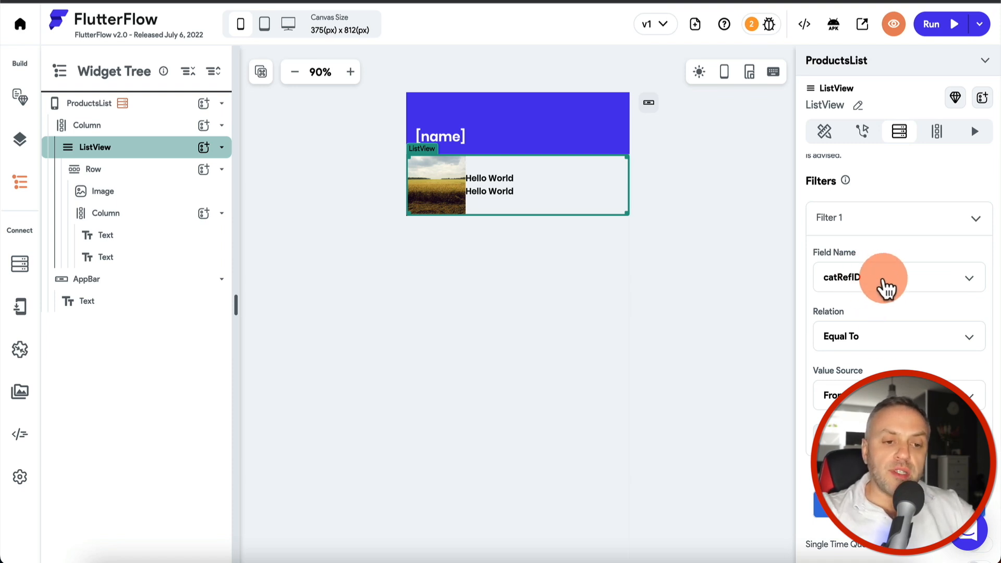
pyautogui.scroll(-5, 886, 288)
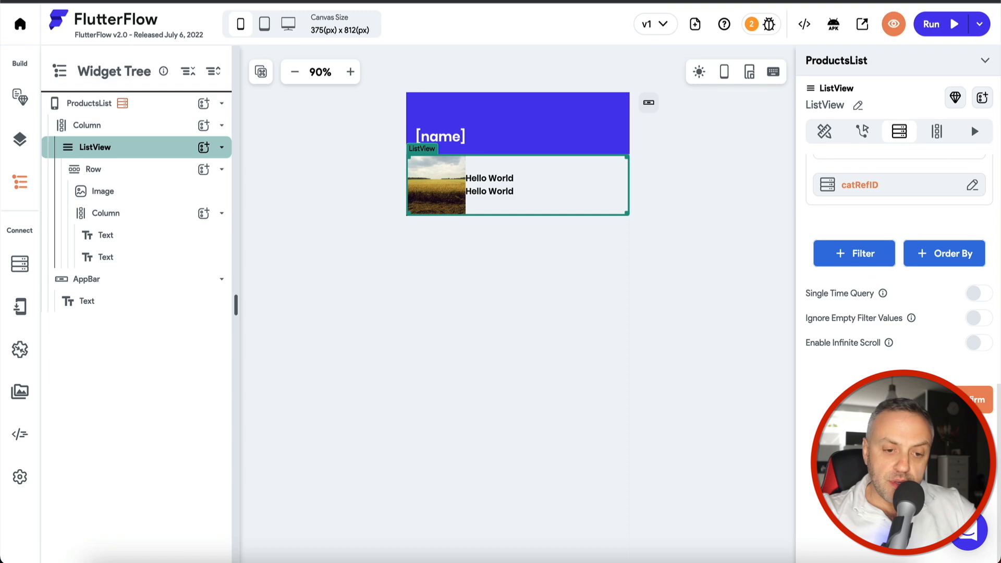
pyautogui.click(970, 399)
pyautogui.click(585, 362)
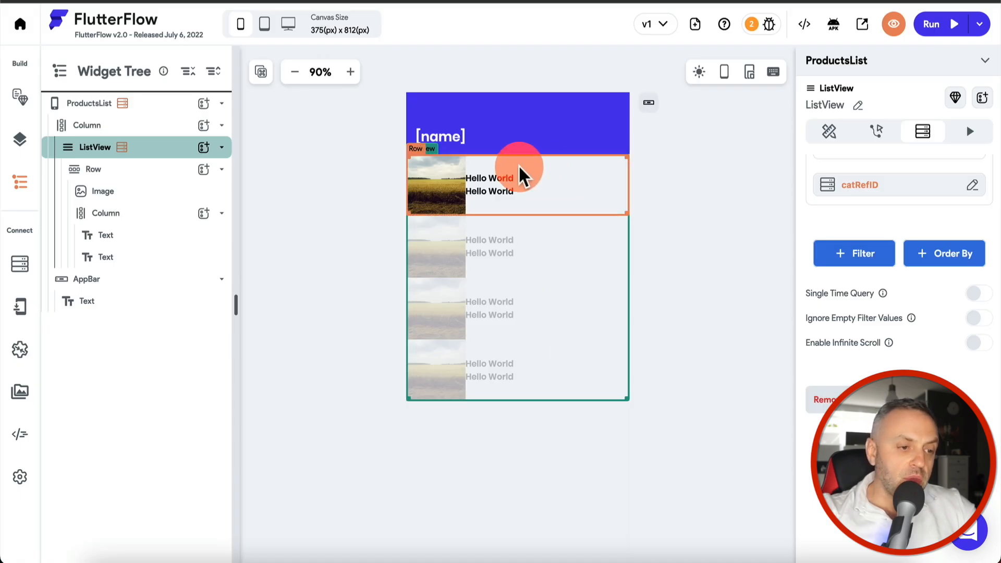
# Step: Bind the Image's path to the image field of the Products document
pyautogui.click(434, 176)
pyautogui.click(864, 239)
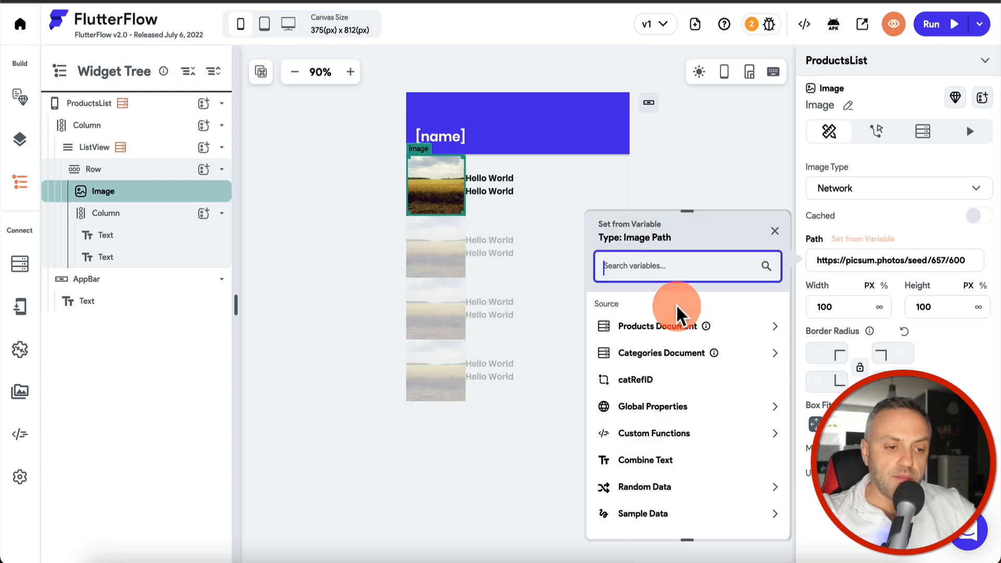
pyautogui.click(671, 328)
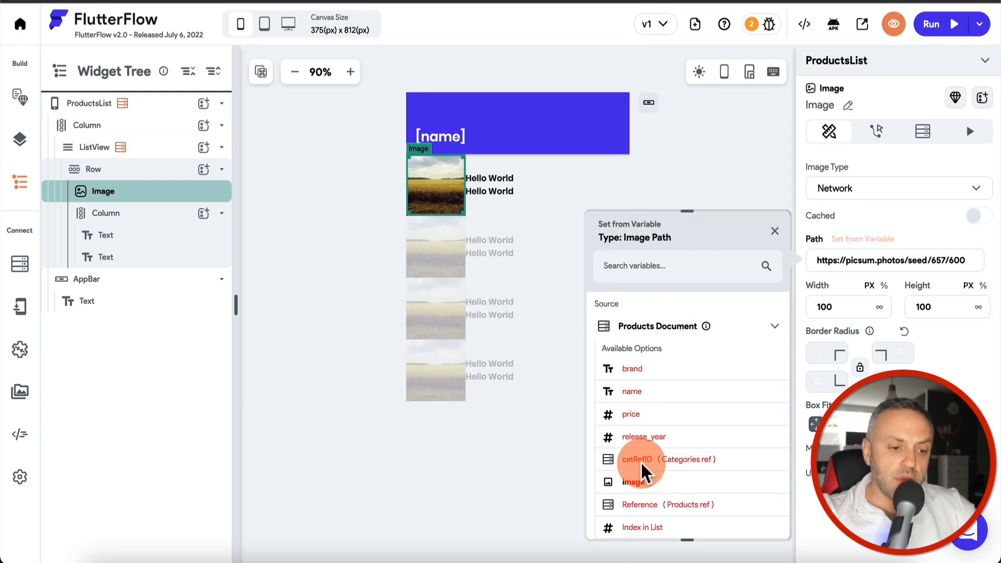
pyautogui.click(642, 480)
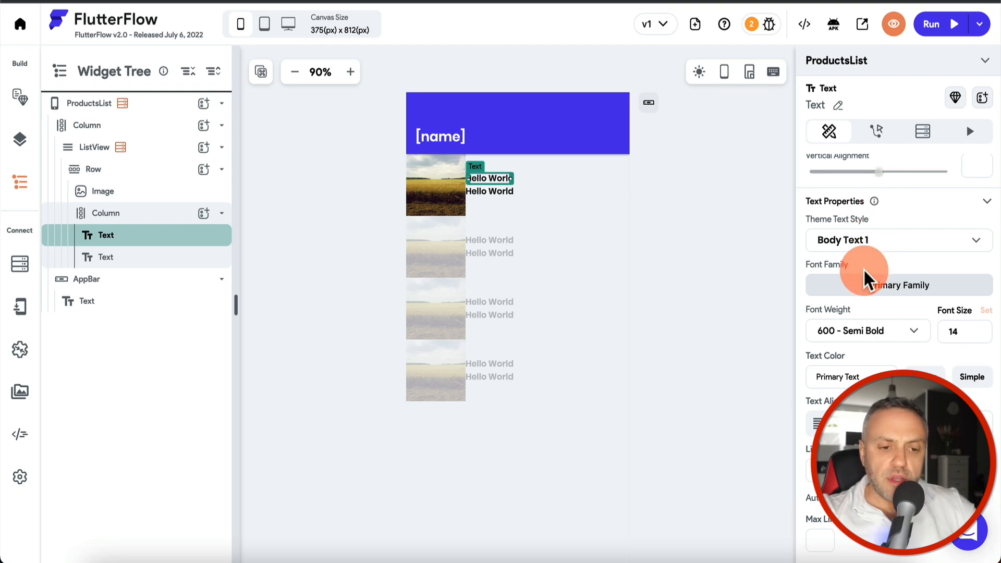
# Step: Bind the first Text in the Column to the name field of the Products document
pyautogui.scroll(5, 864, 271)
pyautogui.click(855, 159)
pyautogui.click(659, 258)
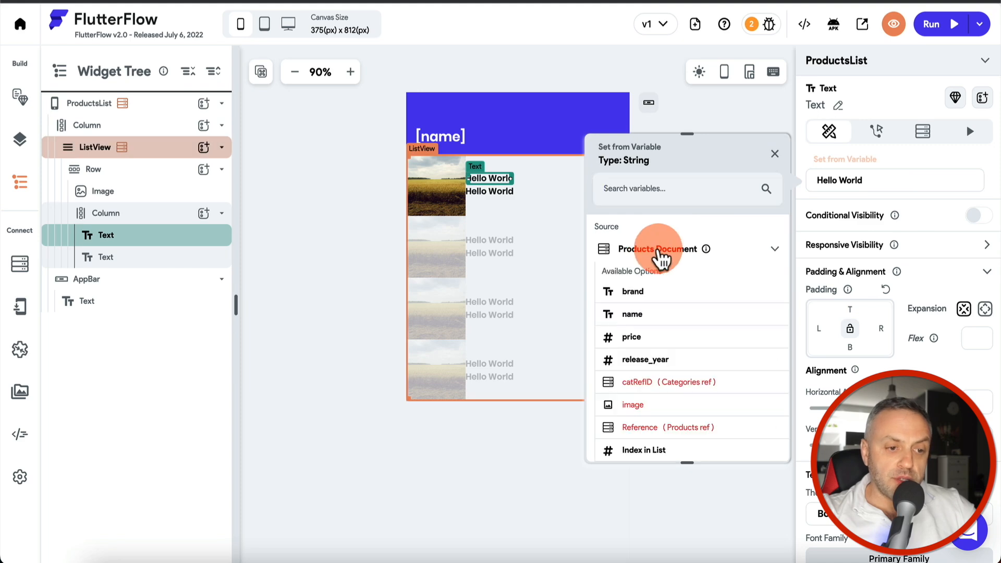
pyautogui.click(632, 312)
# Step: Bind the second Text in the Column to the brand field of the Products document
pyautogui.click(509, 193)
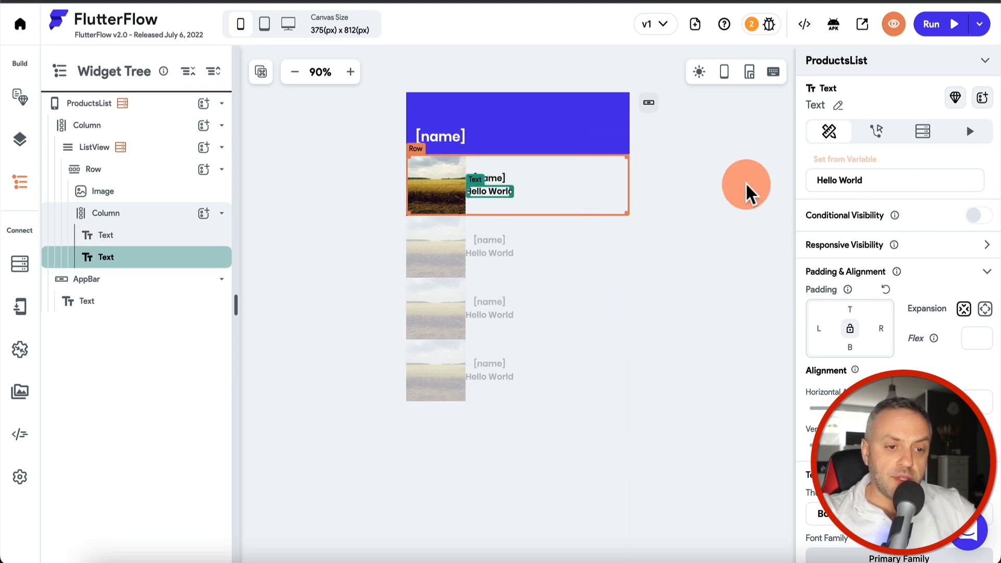
pyautogui.click(865, 159)
pyautogui.click(658, 249)
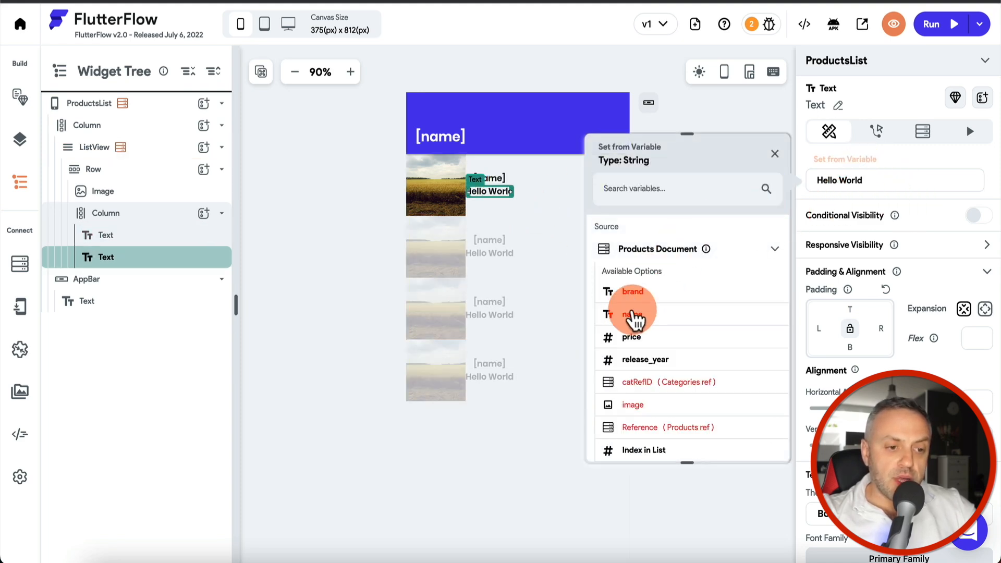
pyautogui.click(640, 295)
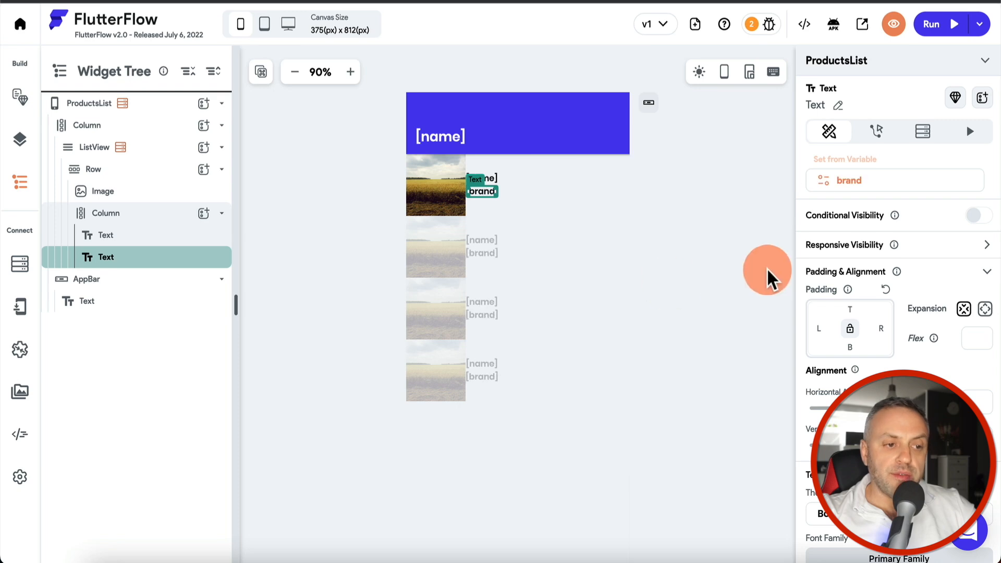
# Step: Set the font size of the product name Text to 17
pyautogui.click(490, 180)
pyautogui.scroll(-6, 914, 273)
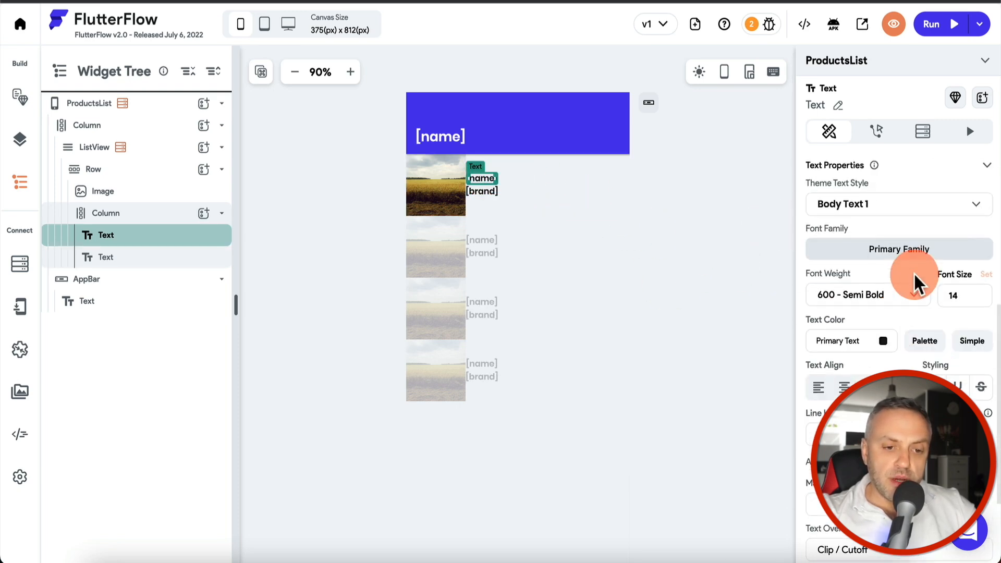
pyautogui.click(977, 293)
pyautogui.press('BackSpace')
pyautogui.write('7')
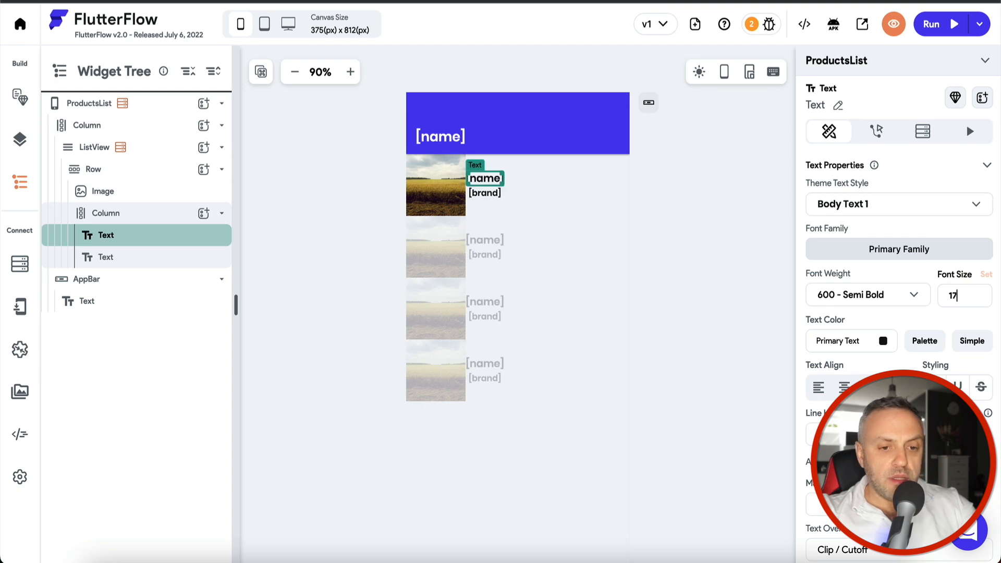
pyautogui.click(478, 192)
# Step: Add a second Column to the ListView's Row and place a Text widget inside it
pyautogui.click(545, 183)
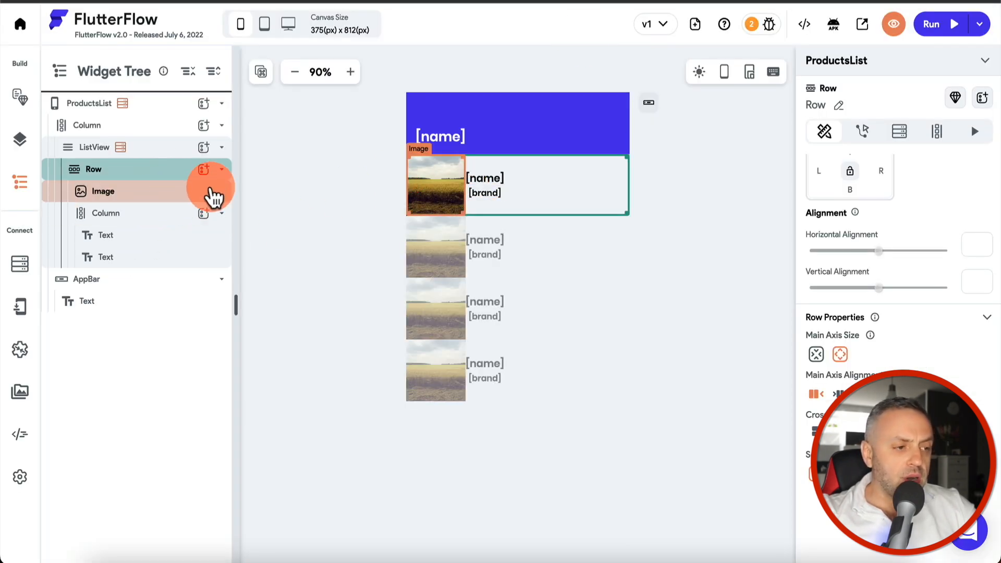
pyautogui.click(204, 170)
pyautogui.write('co')
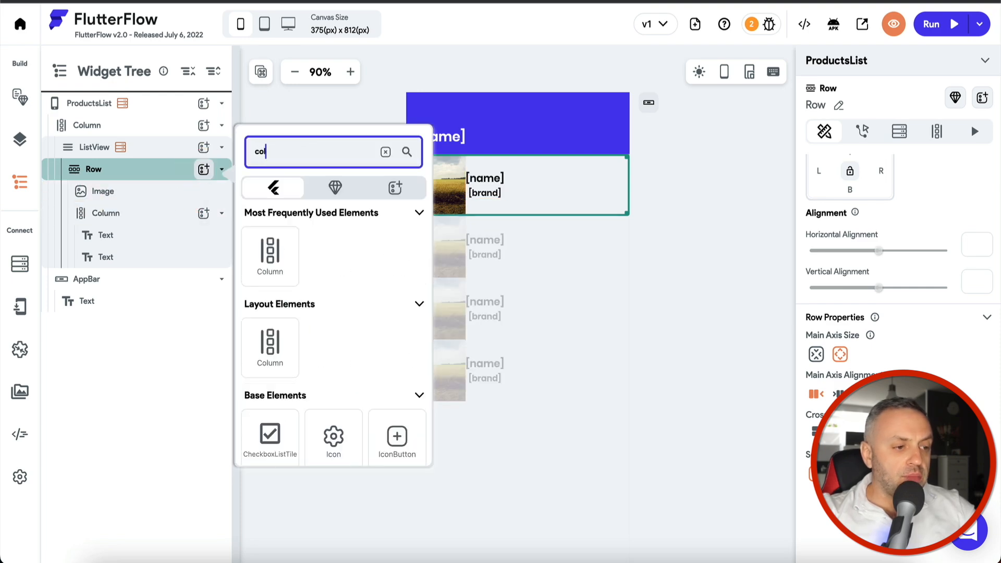
pyautogui.press('Return')
pyautogui.click(203, 279)
pyautogui.write('row')
pyautogui.write('a')
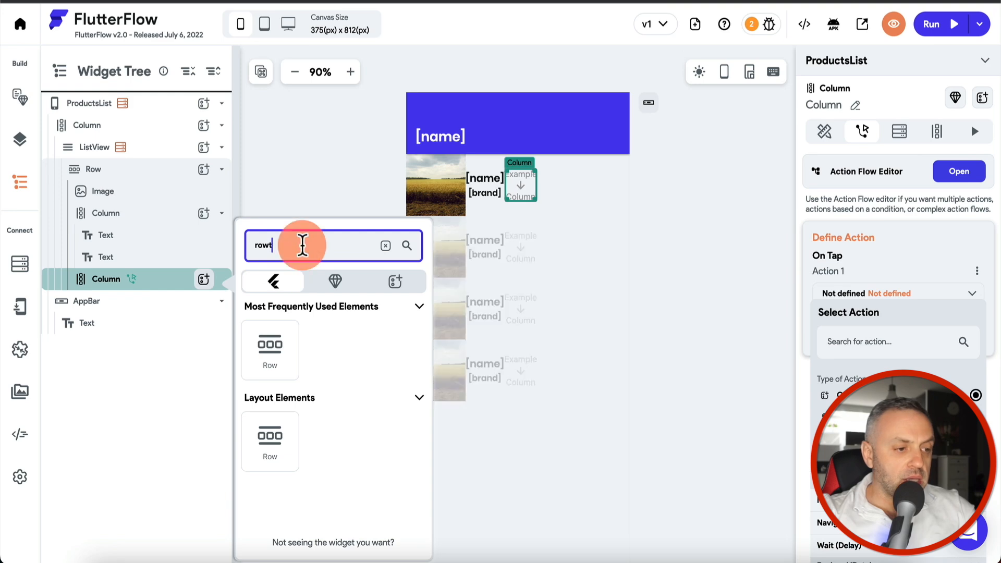
pyautogui.press('BackSpace')
pyautogui.press('BackSpace')
pyautogui.press('BackSpace')
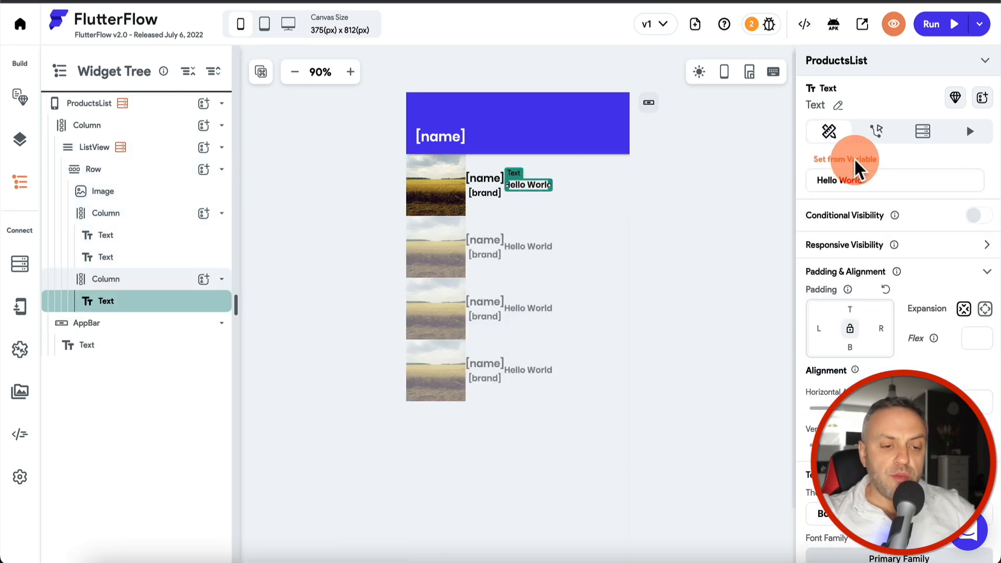
# Step: Bind the second Column's Text to the price field of the Products document
pyautogui.click(852, 161)
pyautogui.click(689, 255)
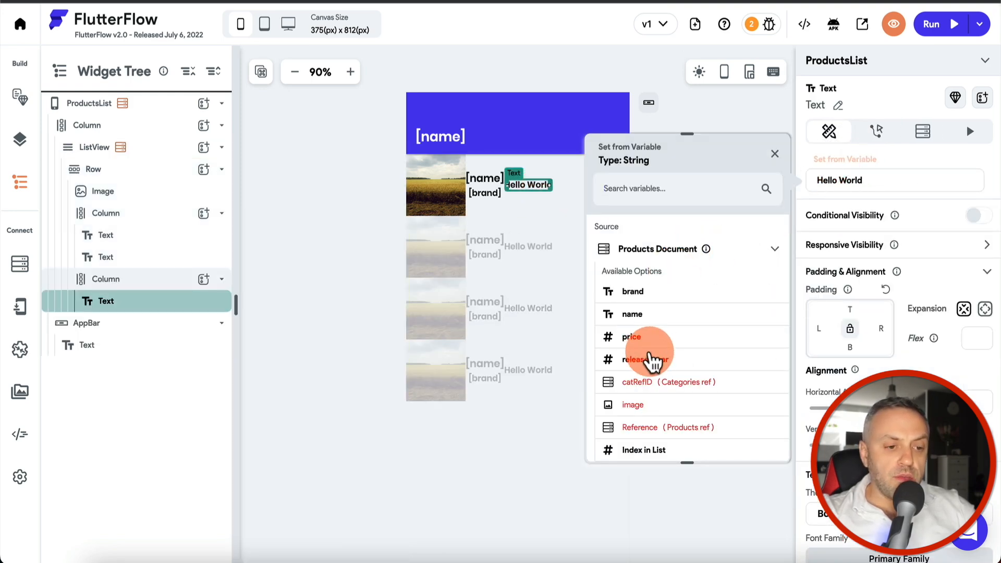
pyautogui.click(638, 338)
pyautogui.click(755, 440)
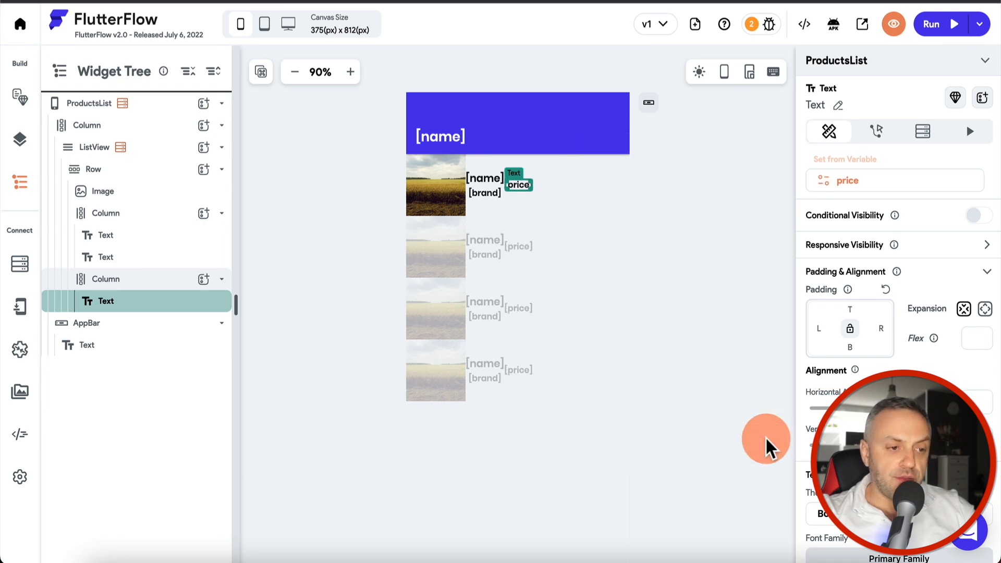
# Step: Space the ListView Row's children evenly along its main axis and add a third Column to the Row
pyautogui.click(167, 169)
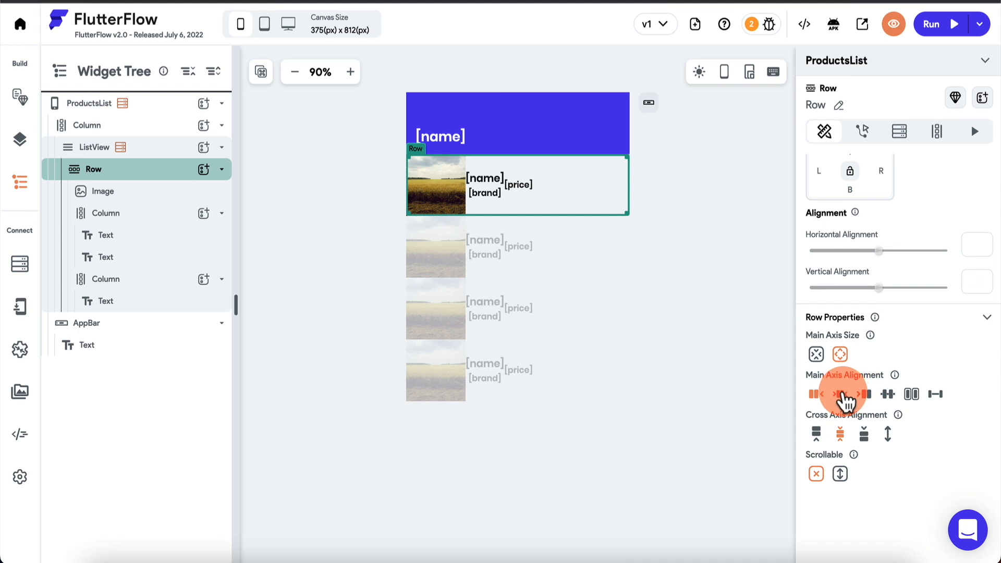
pyautogui.click(888, 393)
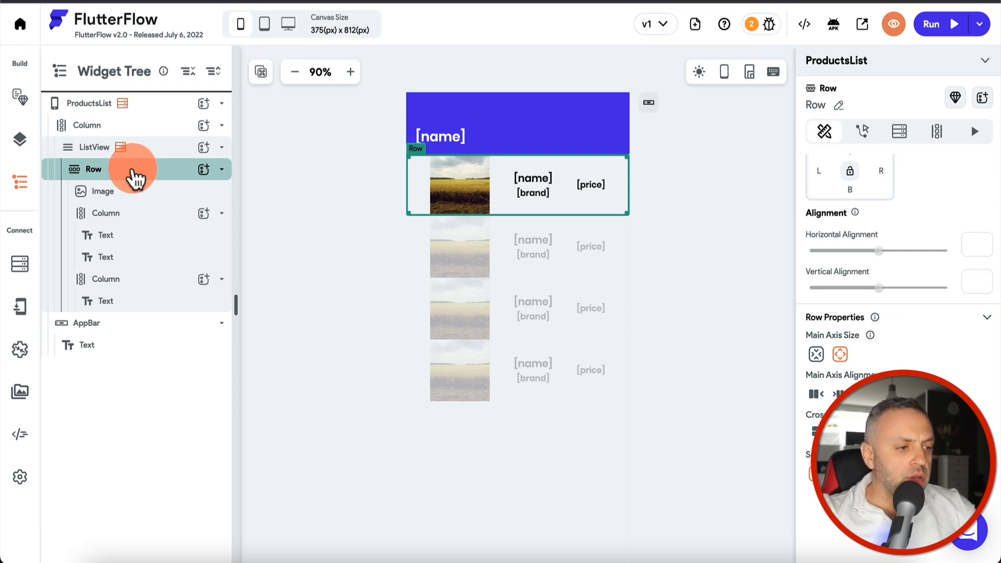
pyautogui.click(205, 170)
pyautogui.write('col')
pyautogui.click(272, 259)
# Step: Place an IconButton inside the Row's third Column
pyautogui.click(204, 324)
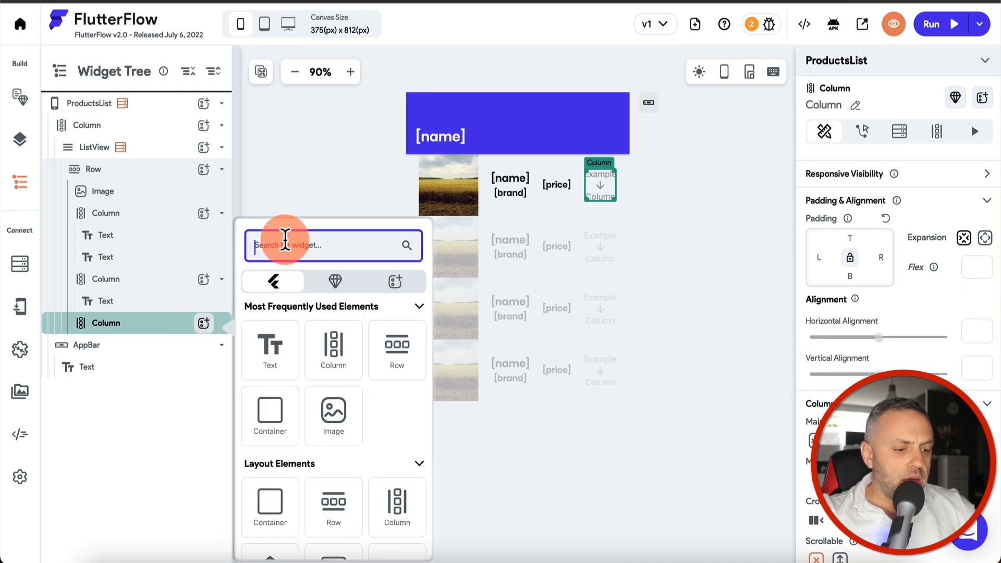
pyautogui.write('btn')
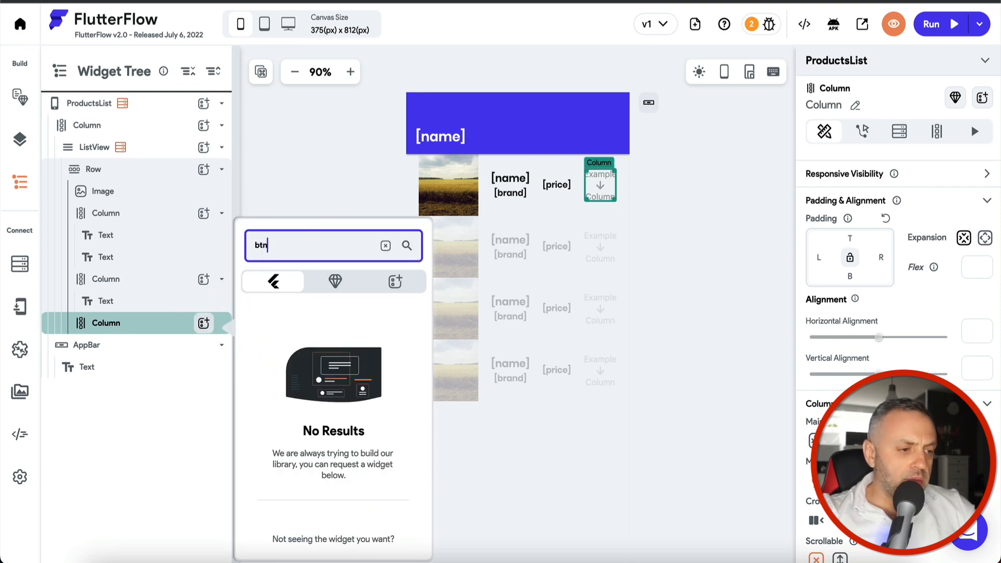
pyautogui.click(298, 224)
pyautogui.press('BackSpace')
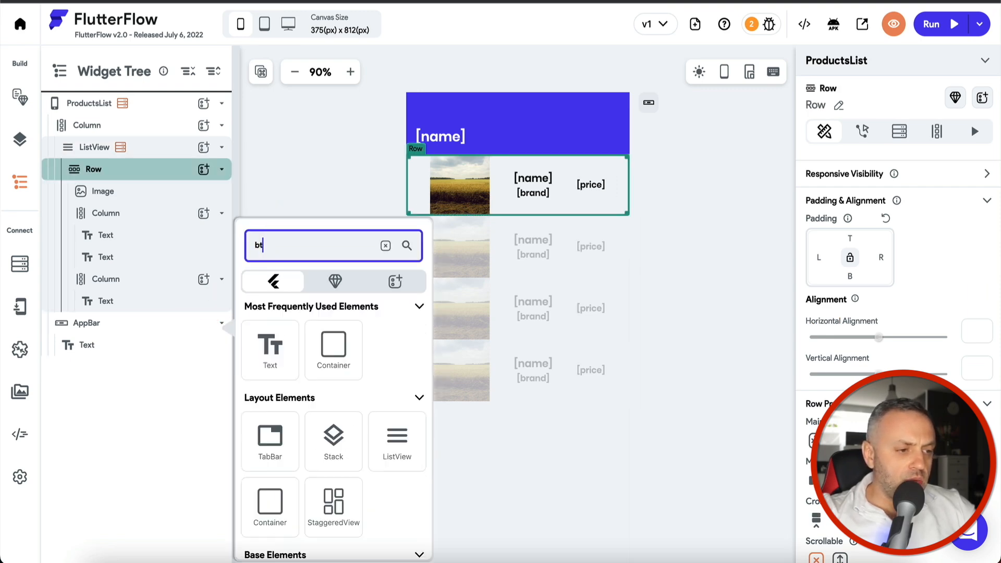
pyautogui.click(290, 237)
pyautogui.click(335, 376)
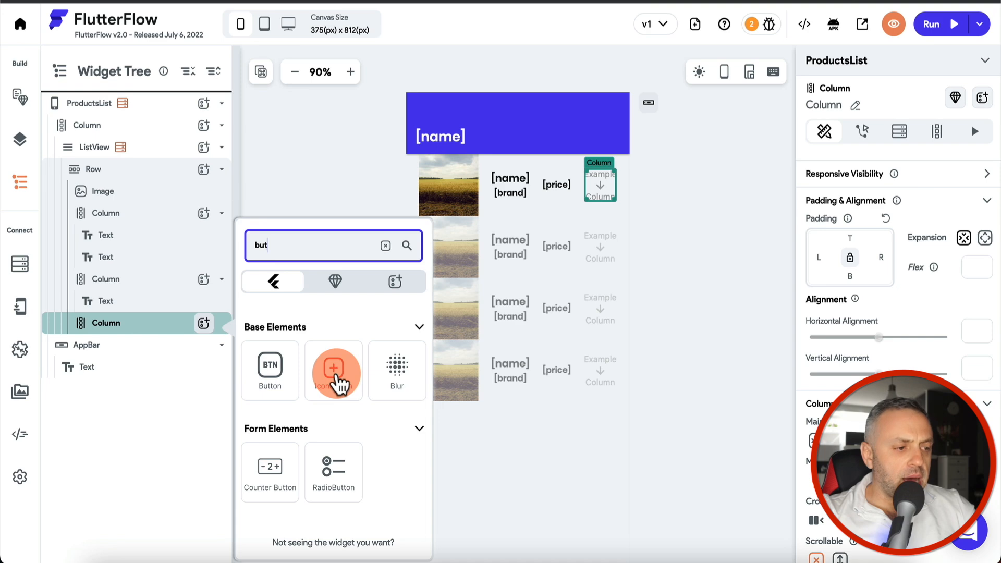
pyautogui.click(241, 371)
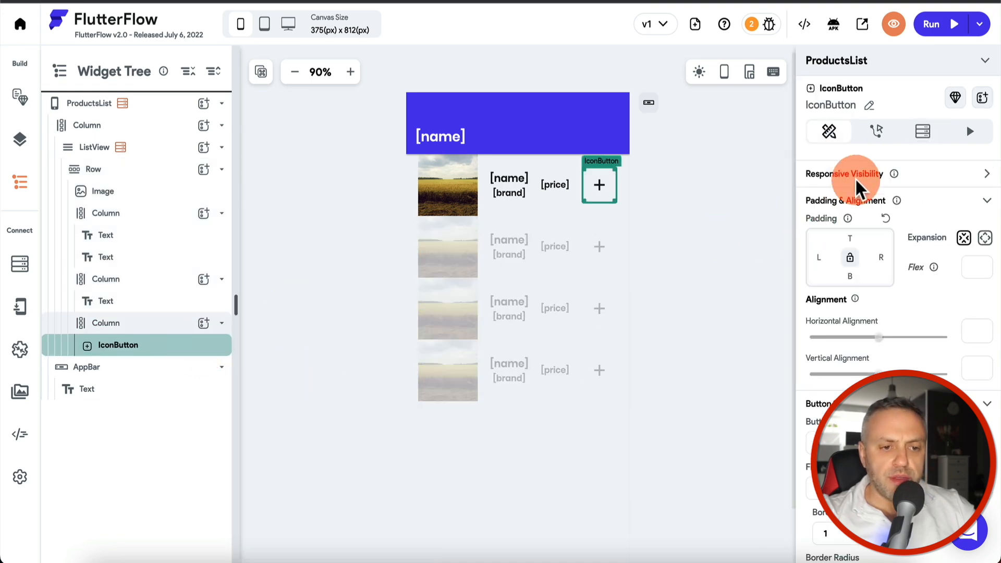
# Step: Search the icon library for "plus" and give the IconButton a filled circle icon with a plus sign
pyautogui.scroll(-4, 876, 326)
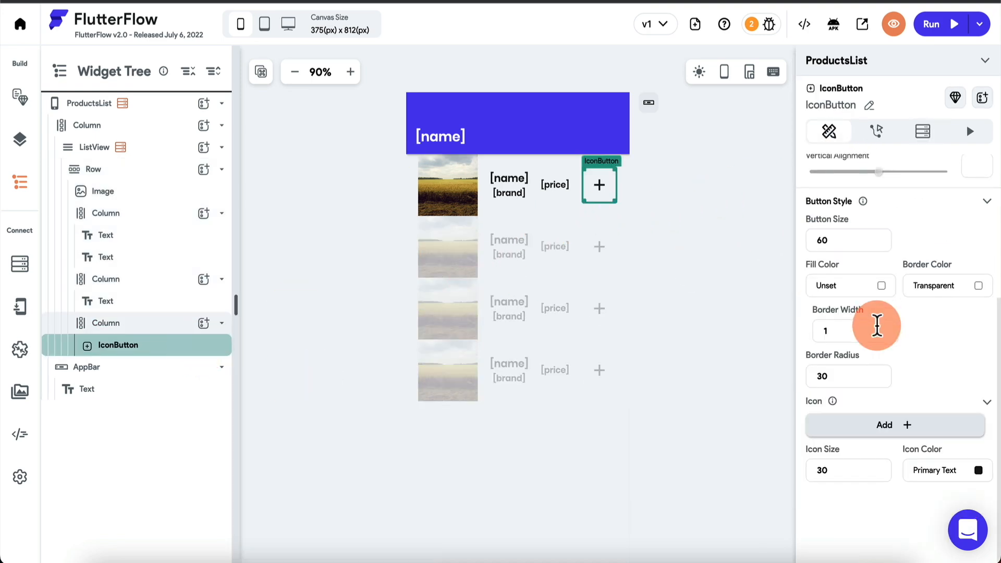
pyautogui.click(891, 428)
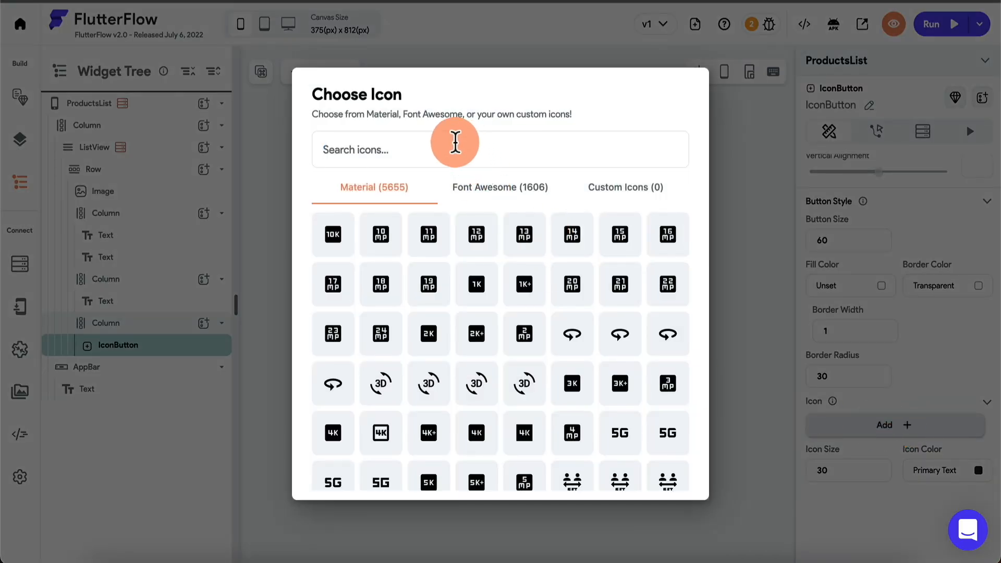
pyautogui.write('plus')
pyautogui.click(428, 234)
pyautogui.click(599, 179)
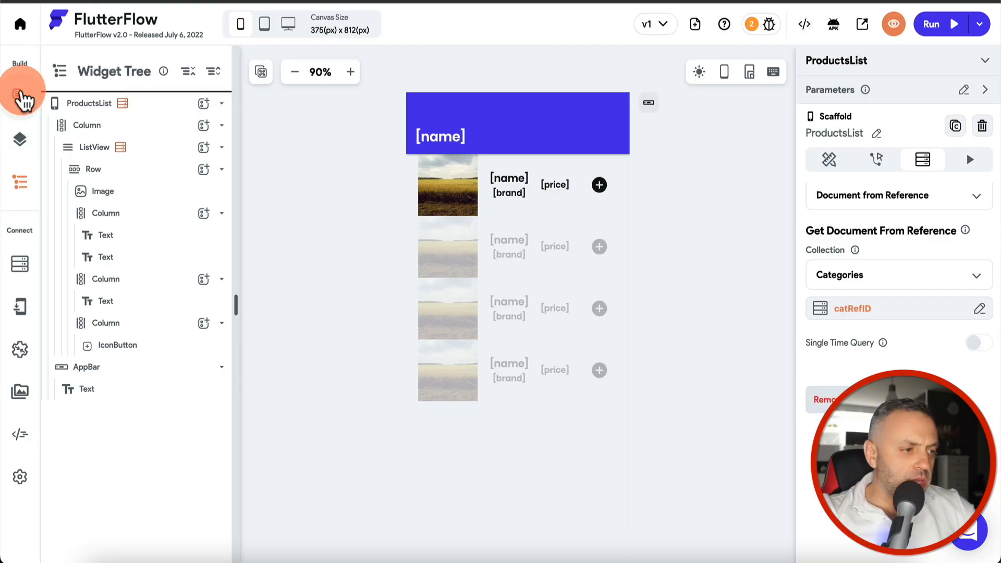
# Step: Review the on-tap action of the Go! button on HomePage, including its destination page and catRefID parameter
pyautogui.click(19, 99)
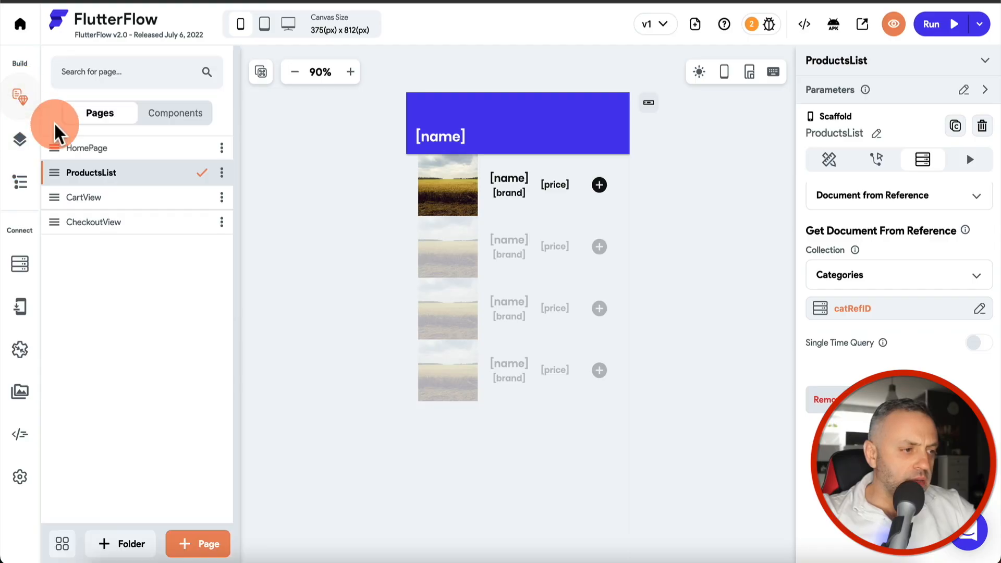
pyautogui.click(127, 150)
pyautogui.click(613, 186)
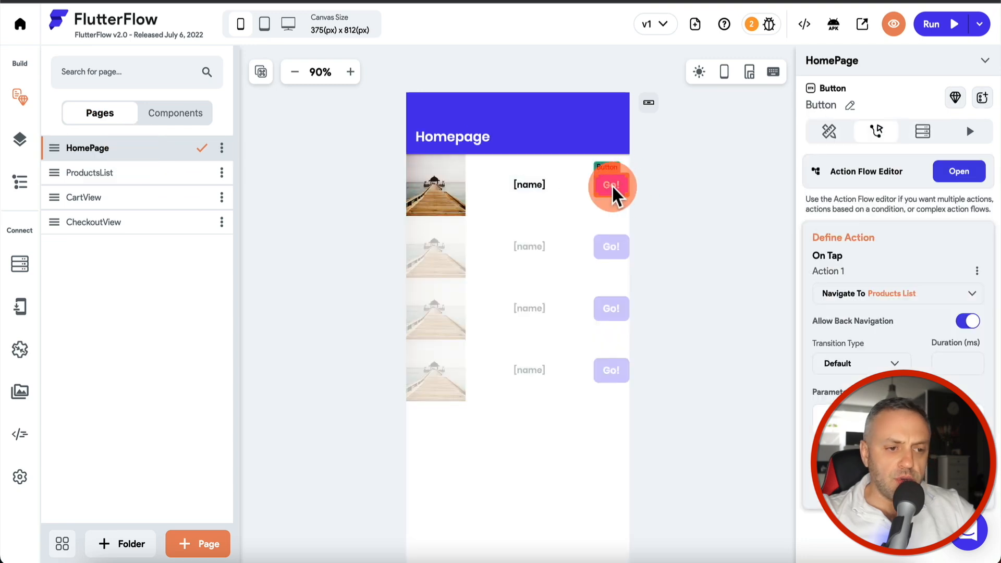
pyautogui.scroll(-1, 915, 357)
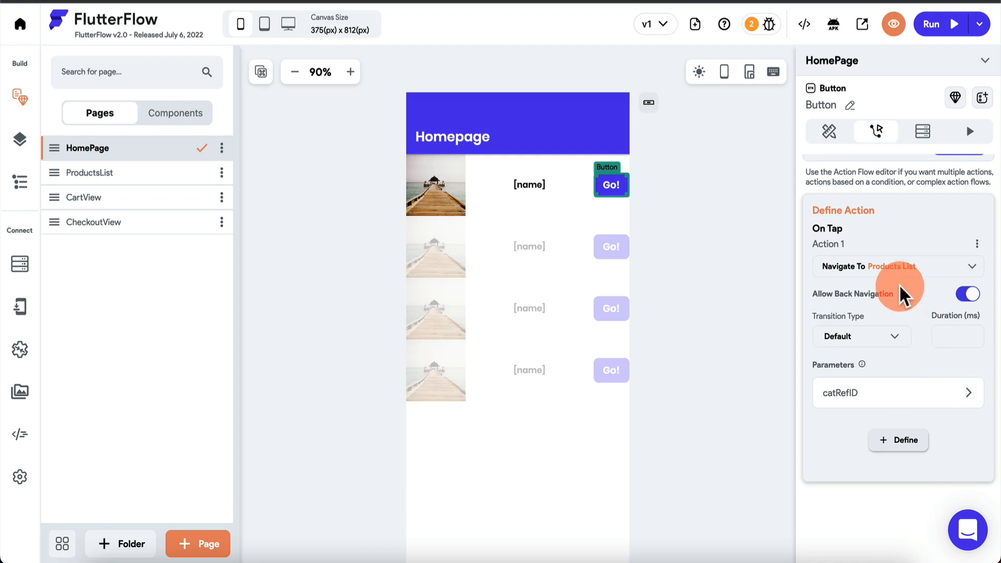
pyautogui.scroll(1, 898, 290)
# Step: Preview the app and open the product lists of the Headphones, Scooters and Smartphones categories
pyautogui.click(950, 32)
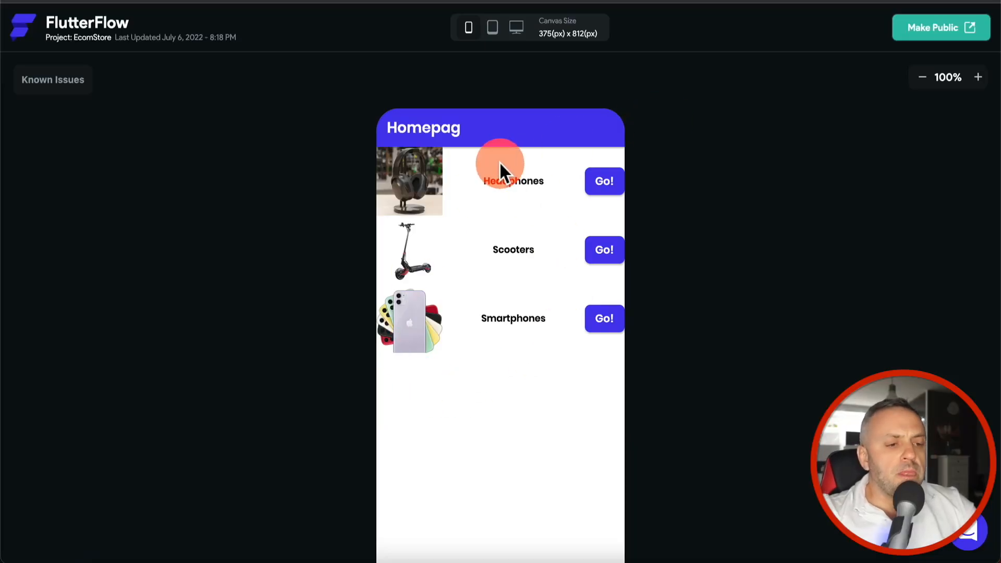
pyautogui.click(602, 183)
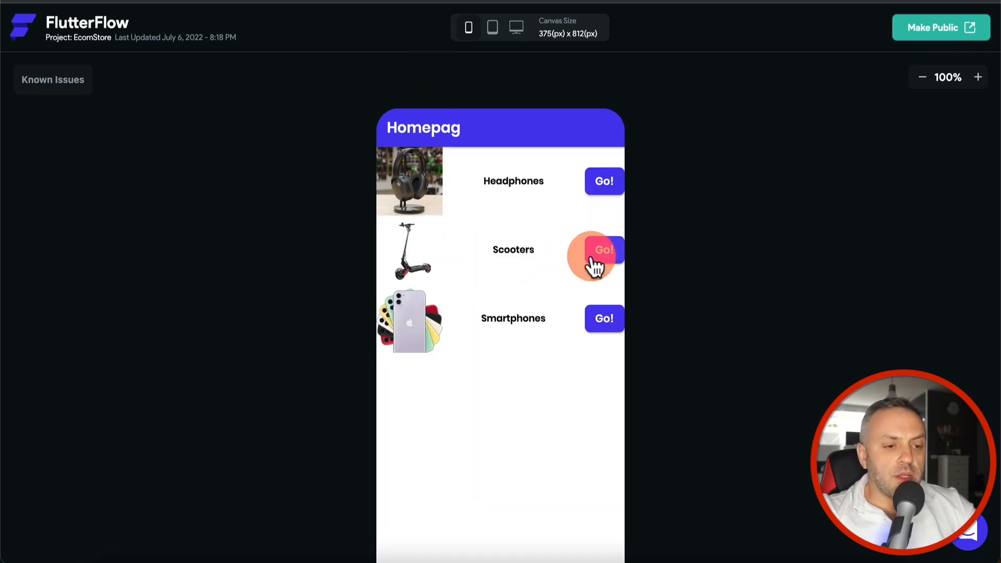
pyautogui.click(594, 258)
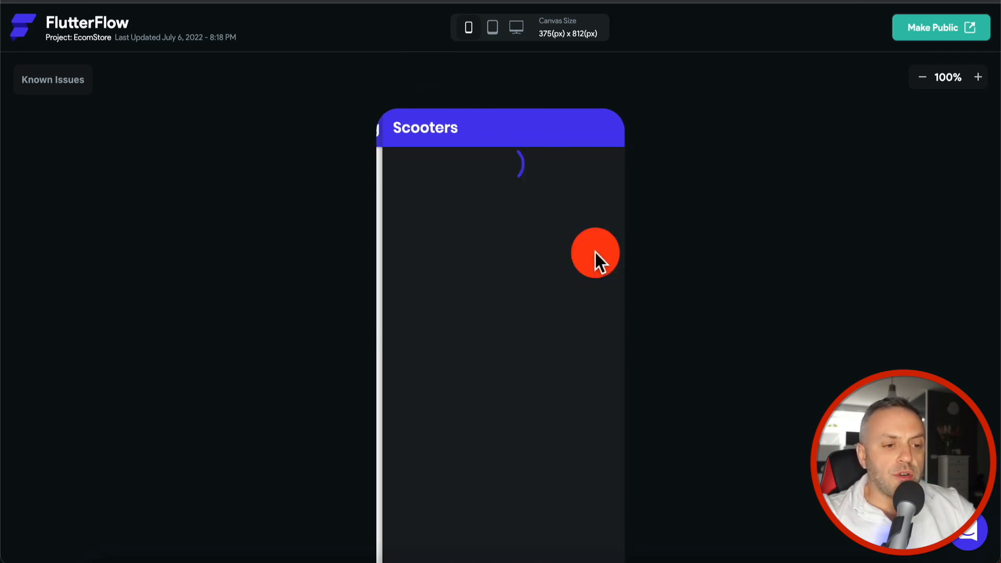
pyautogui.click(491, 30)
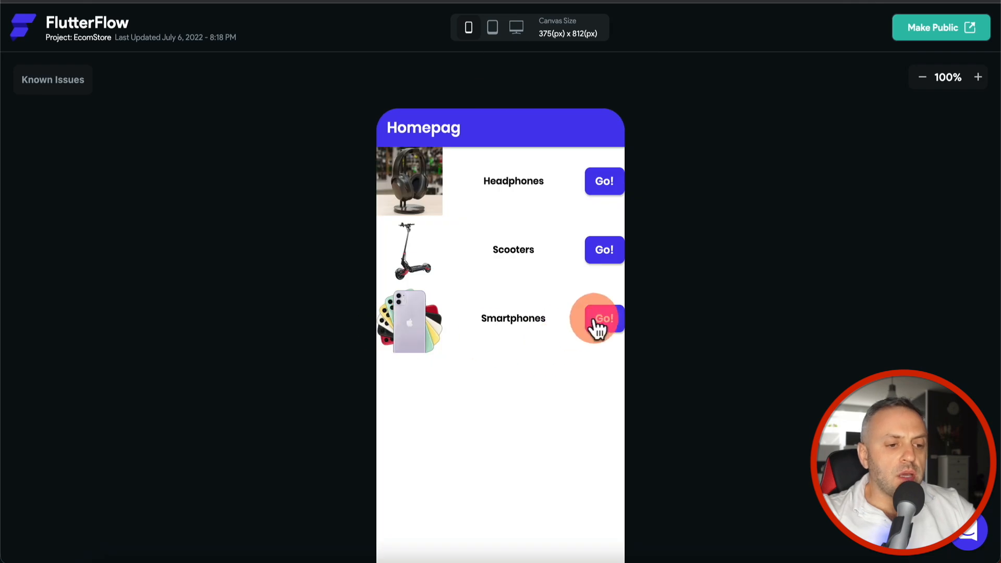
pyautogui.click(595, 320)
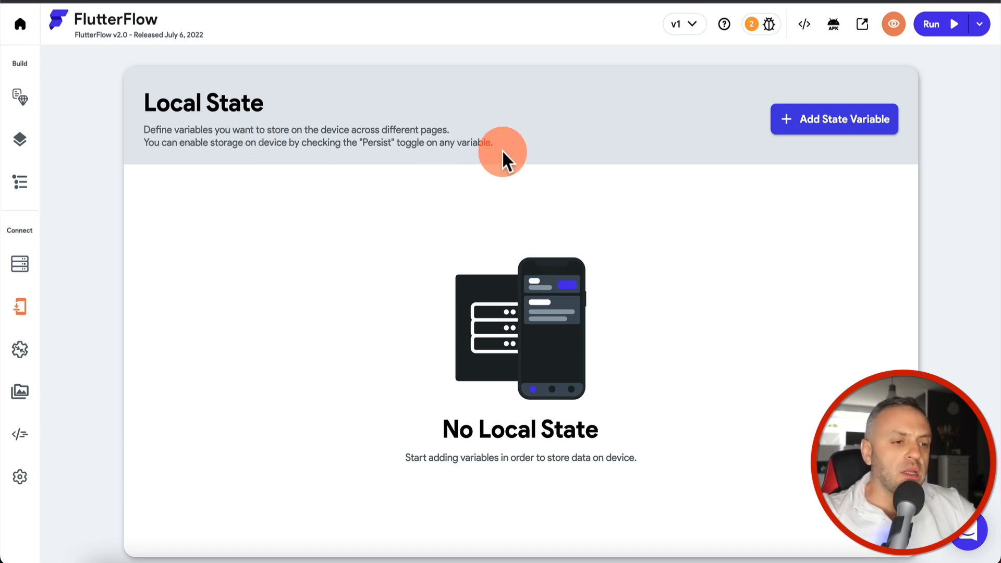
# Step: Create a local state variable named Cart that holds a list of document references to Products
pyautogui.click(820, 127)
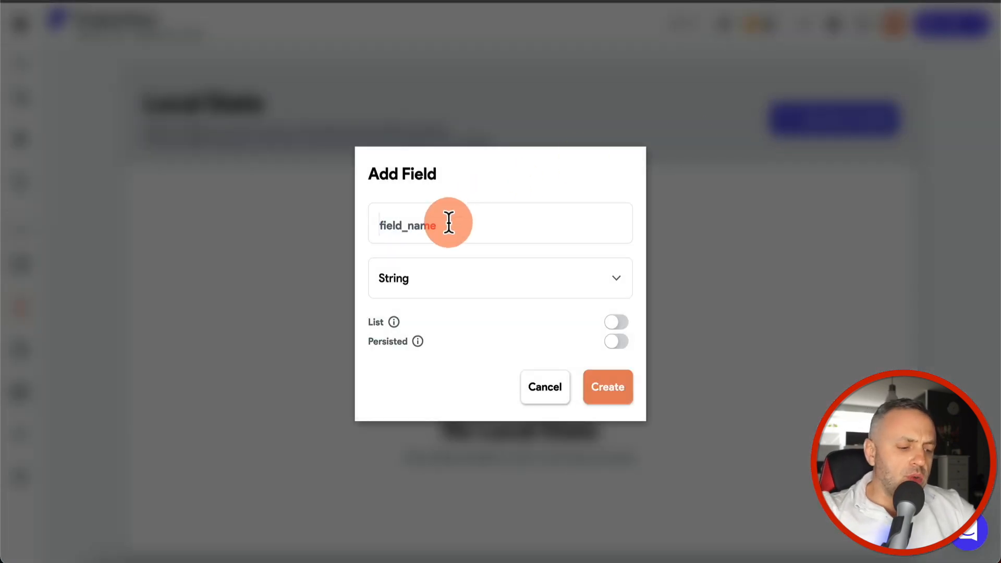
pyautogui.write('Cart')
pyautogui.click(411, 284)
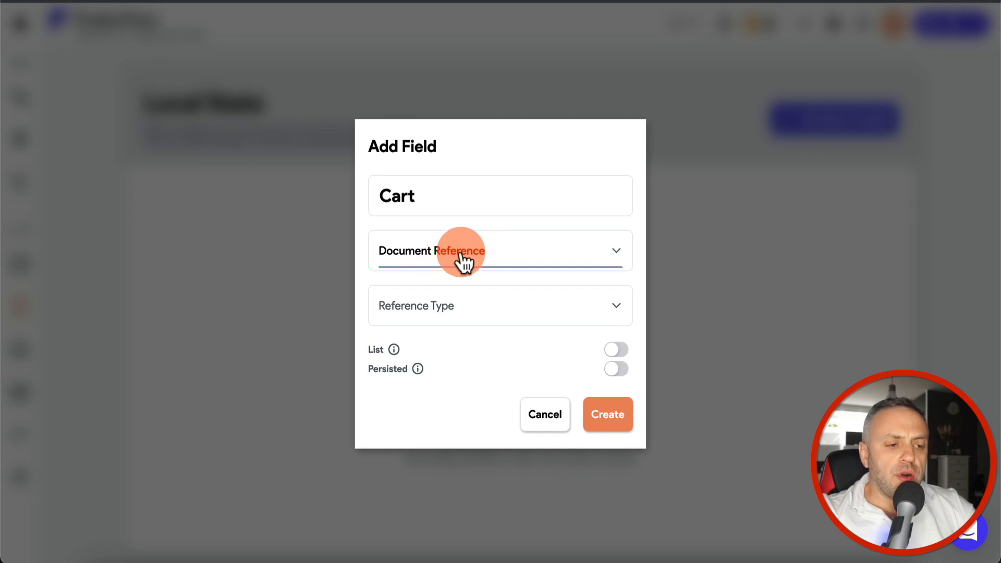
pyautogui.click(441, 312)
pyautogui.click(442, 344)
pyautogui.click(617, 350)
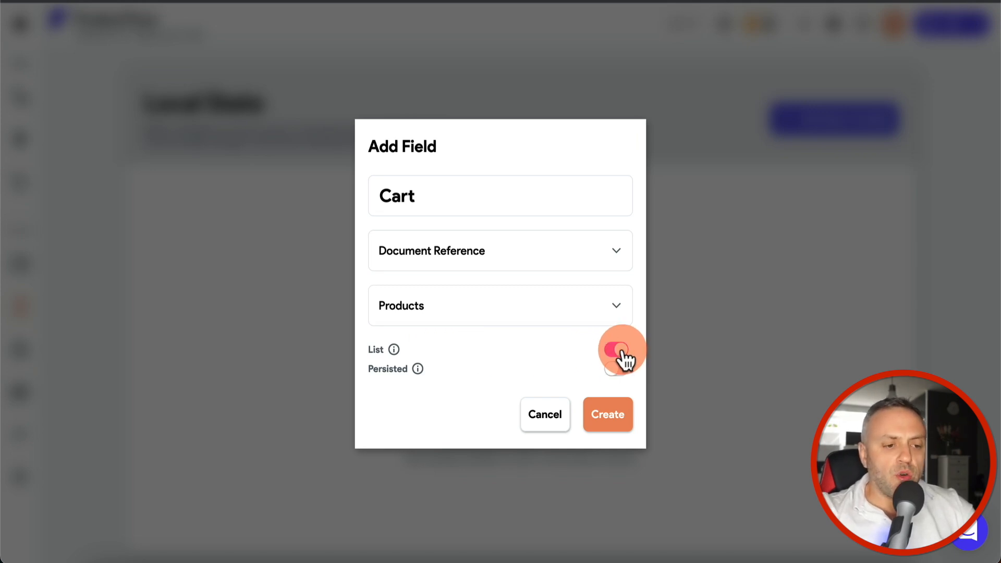
pyautogui.click(608, 414)
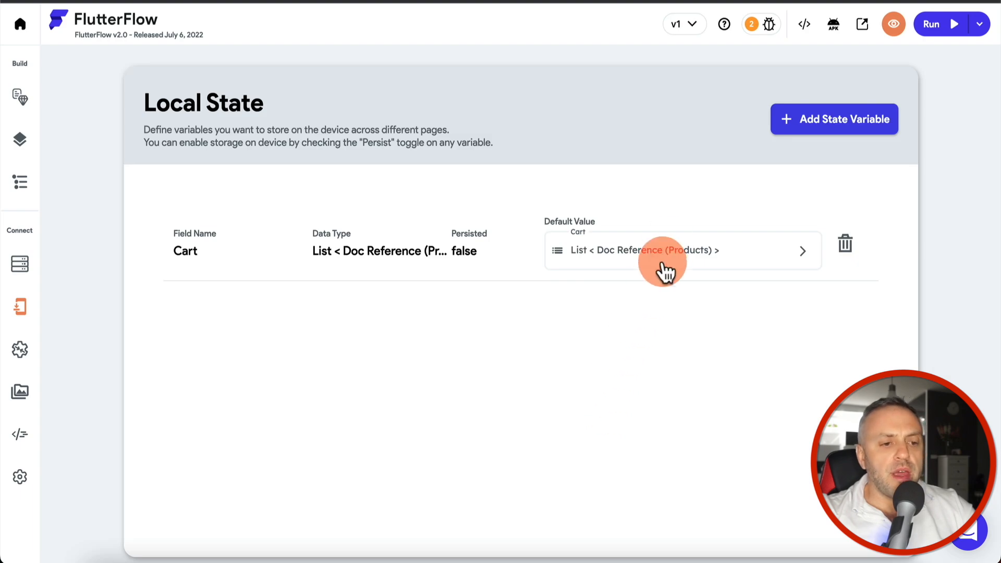
pyautogui.click(658, 259)
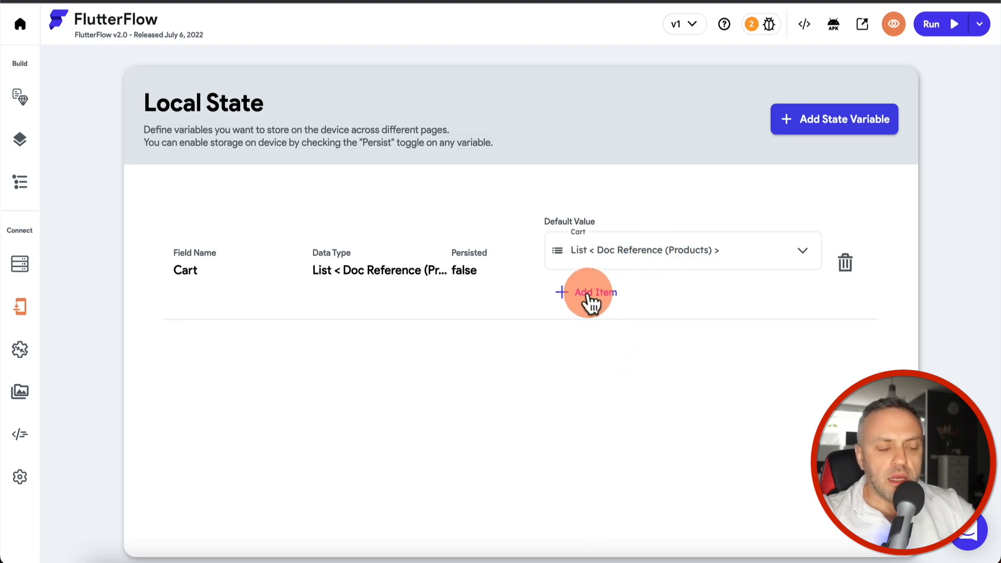
pyautogui.click(605, 295)
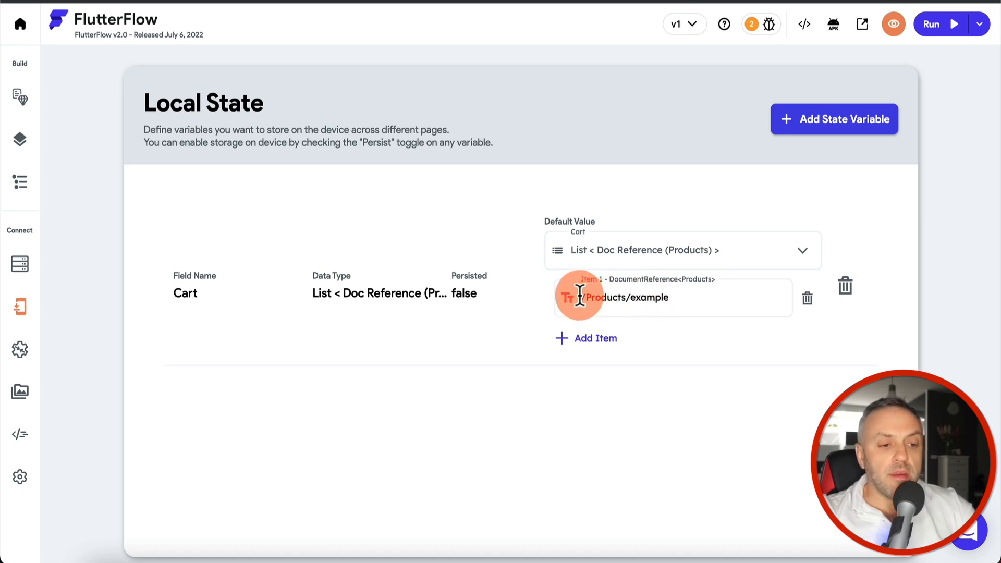
pyautogui.click(806, 299)
# Step: Add an on-tap Update Local State action to the plus IconButton on the ProductsList page
pyautogui.click(21, 99)
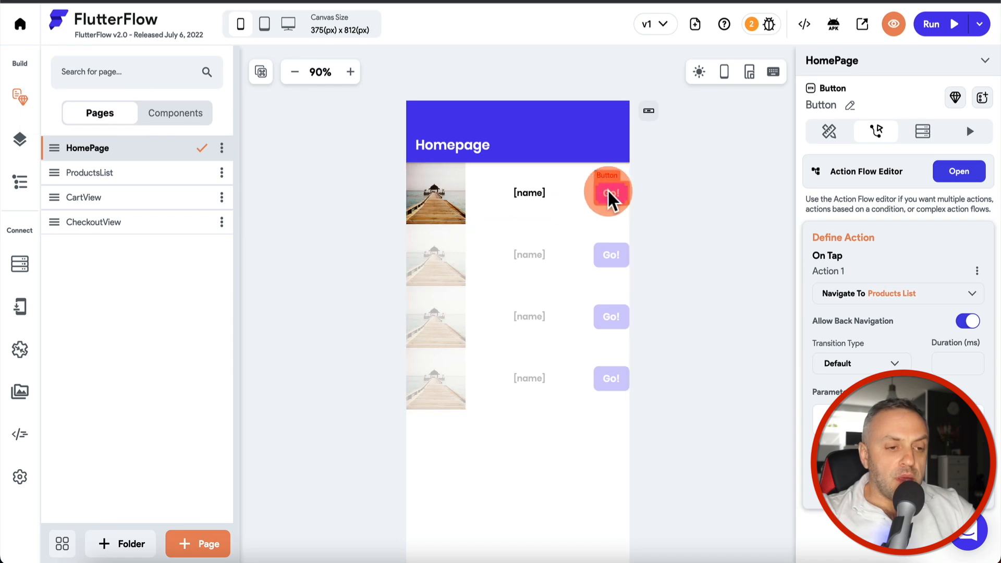
pyautogui.click(137, 173)
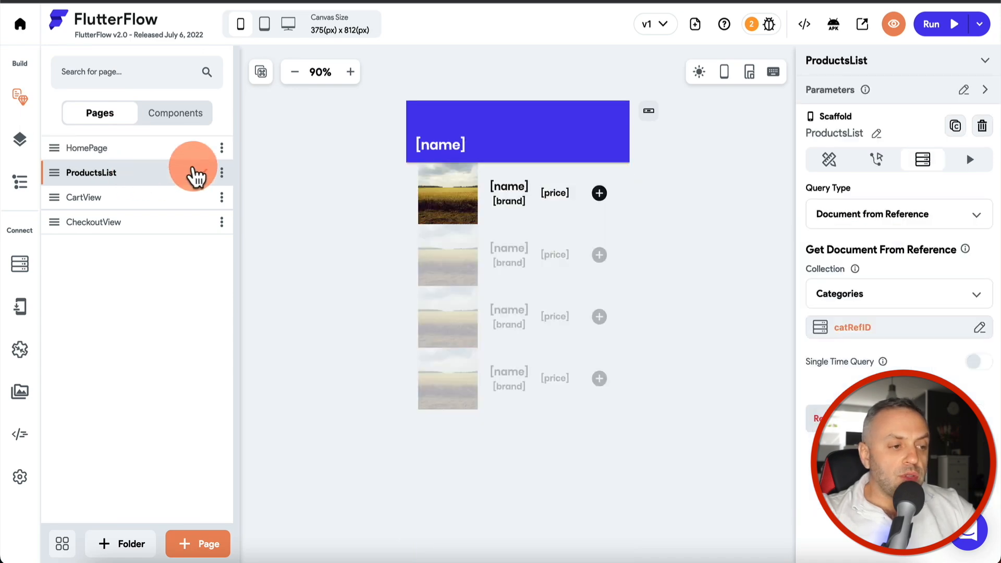
pyautogui.click(599, 194)
pyautogui.scroll(-3, 946, 310)
pyautogui.scroll(3, 945, 311)
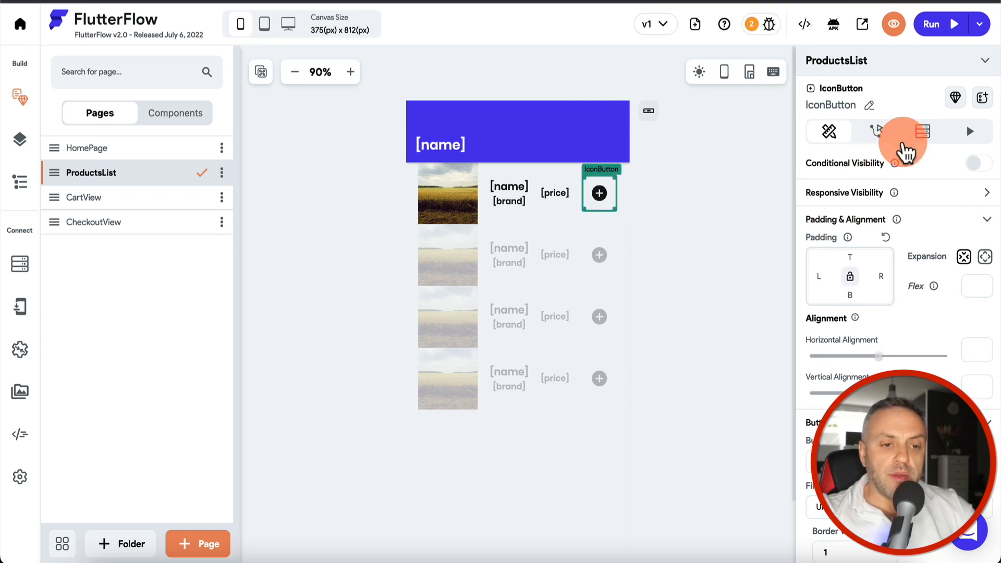
pyautogui.click(876, 131)
pyautogui.click(959, 173)
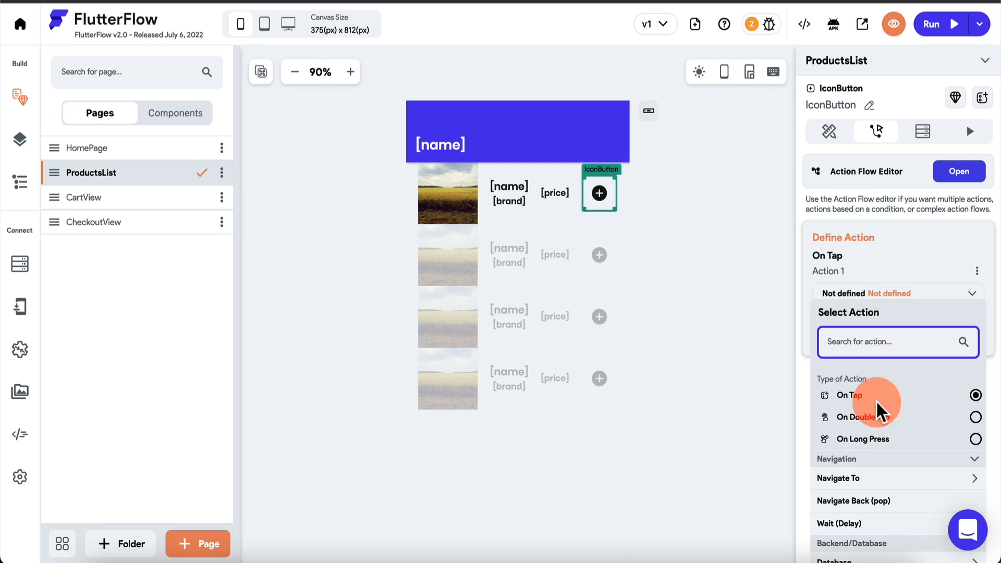
pyautogui.scroll(-5, 877, 408)
pyautogui.scroll(-1, 880, 412)
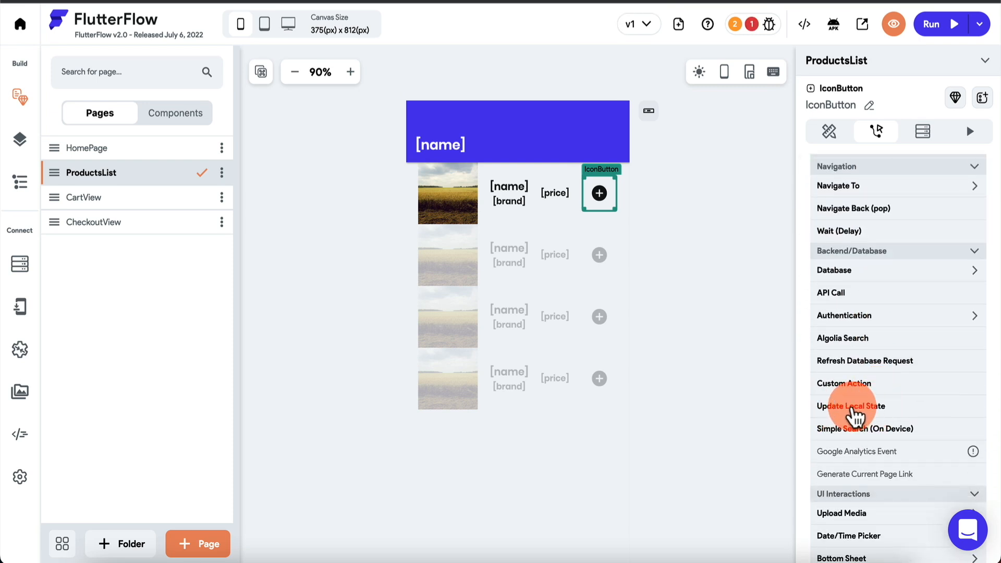
pyautogui.click(864, 408)
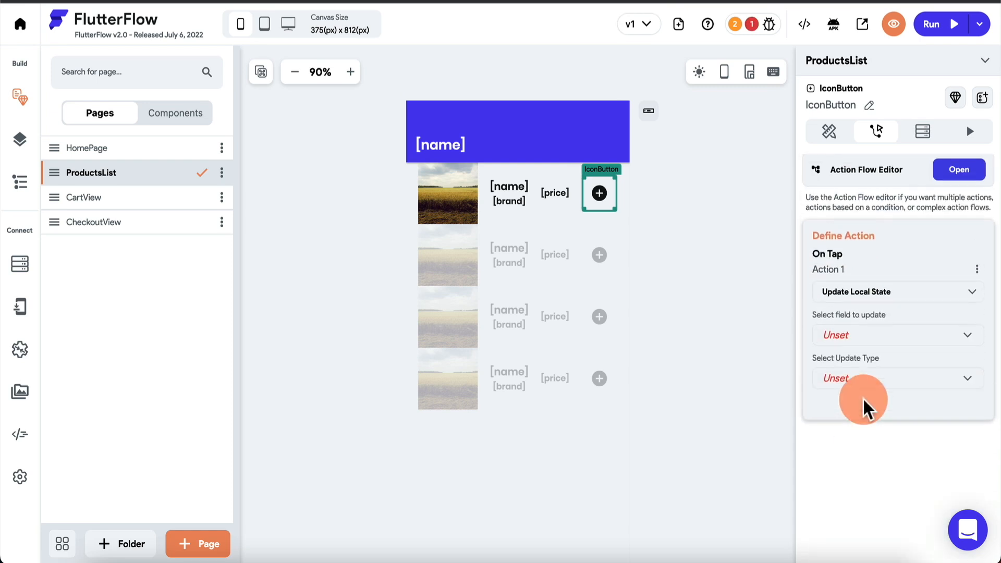
# Step: Make the action update the Cart field using the Add to List update type
pyautogui.click(878, 339)
pyautogui.click(865, 342)
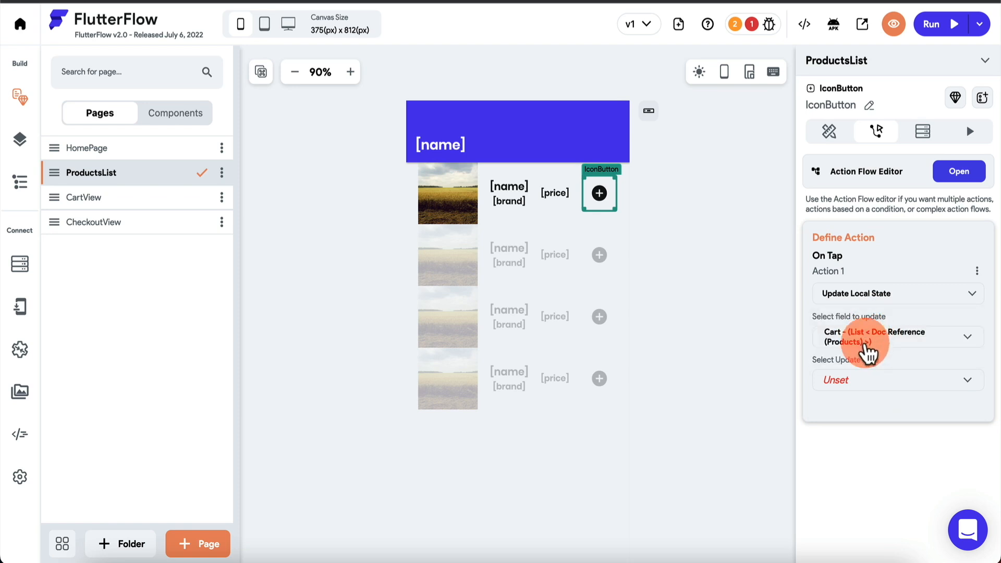
pyautogui.click(866, 385)
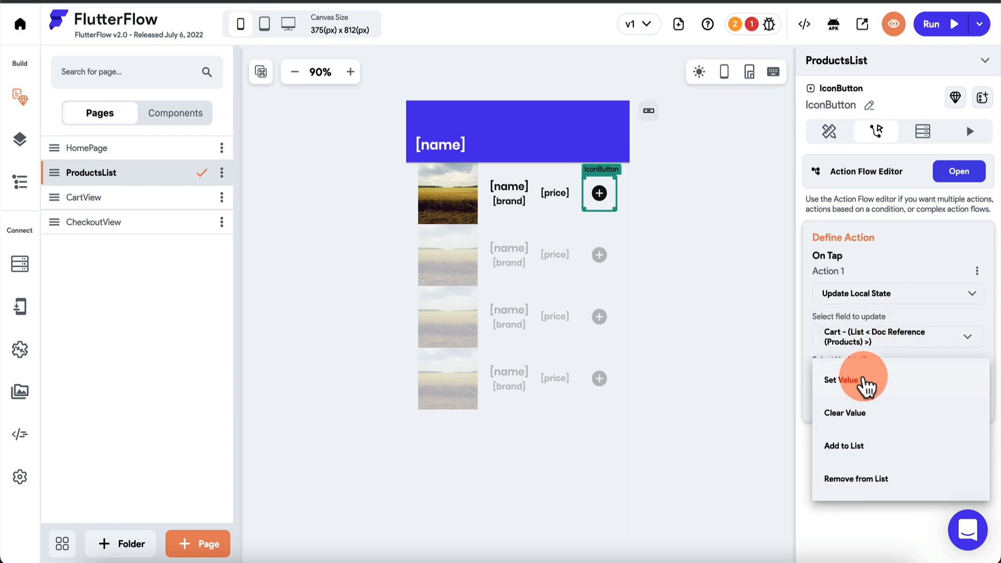
pyautogui.click(857, 447)
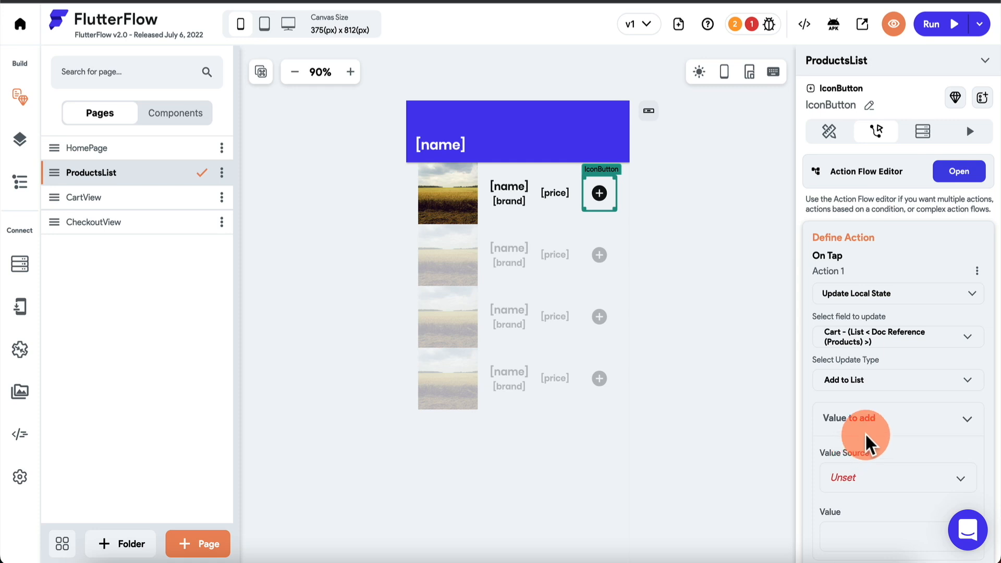
# Step: Set the value to add to the Cart from a variable, using the Products Document's Reference (Products ref)
pyautogui.scroll(-2, 876, 483)
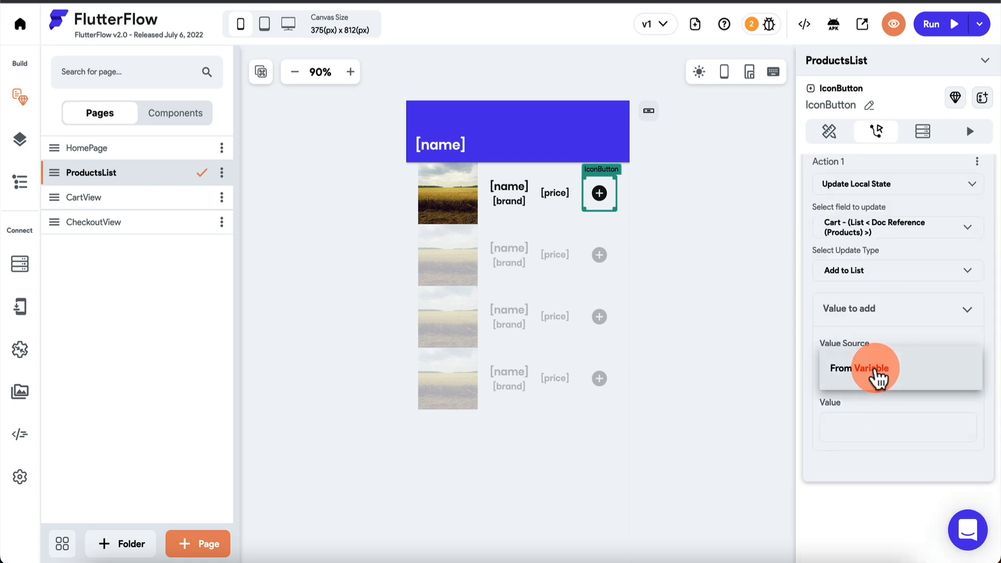
pyautogui.click(894, 376)
pyautogui.click(876, 428)
pyautogui.click(697, 345)
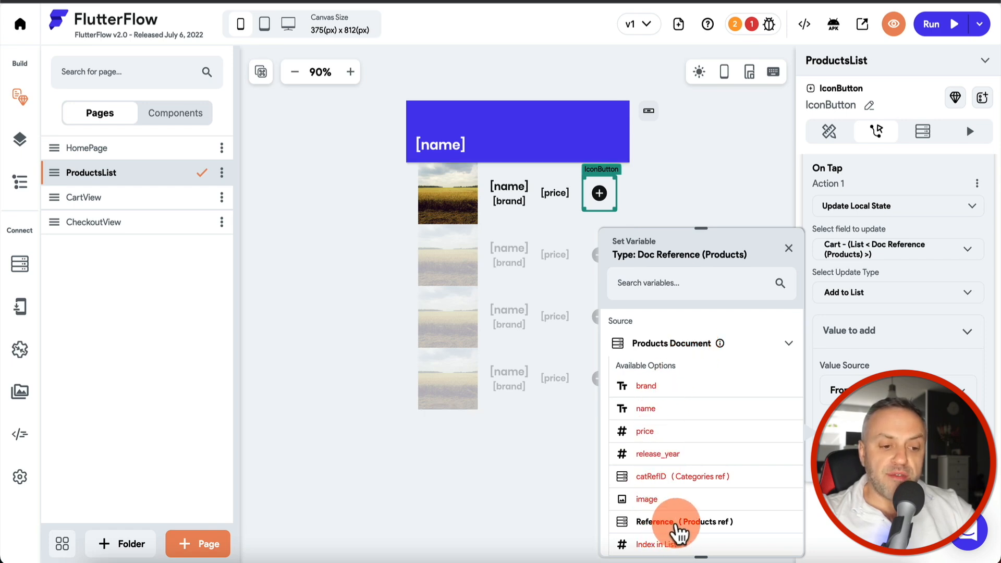
pyautogui.click(708, 522)
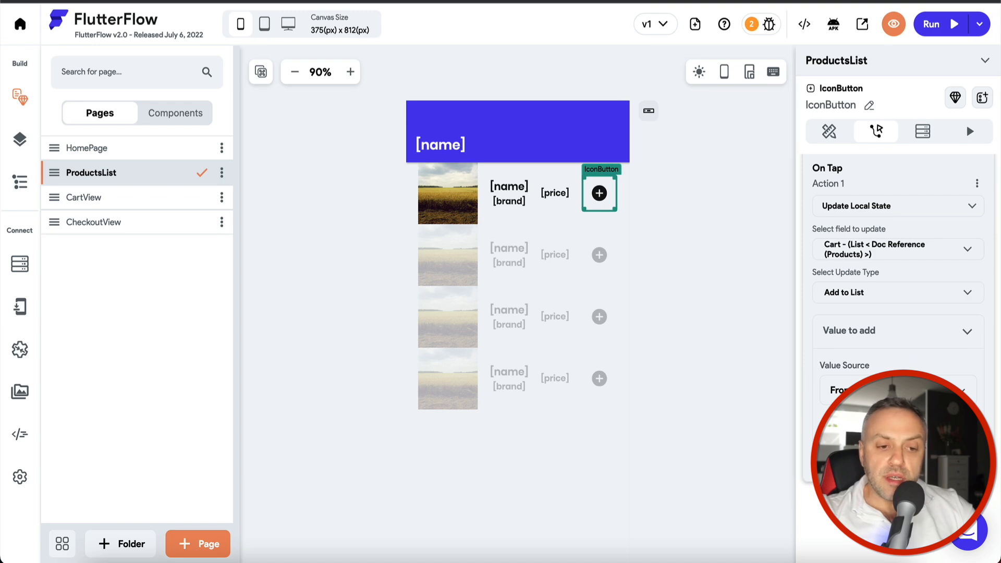
pyautogui.click(918, 332)
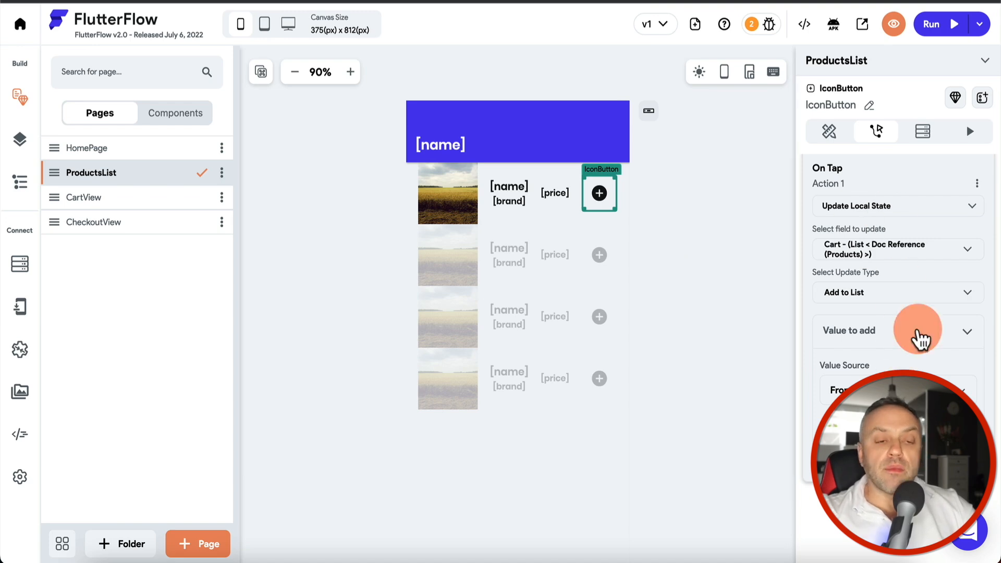
# Step: Change the page title text on the CartView page to "Shopping Cart"
pyautogui.click(91, 201)
pyautogui.click(563, 264)
pyautogui.click(528, 211)
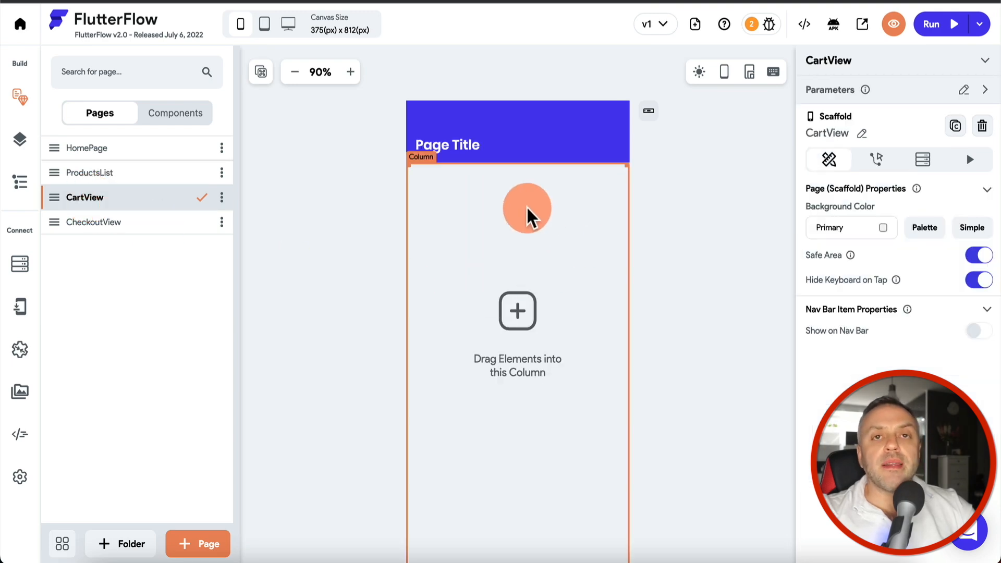
pyautogui.click(448, 145)
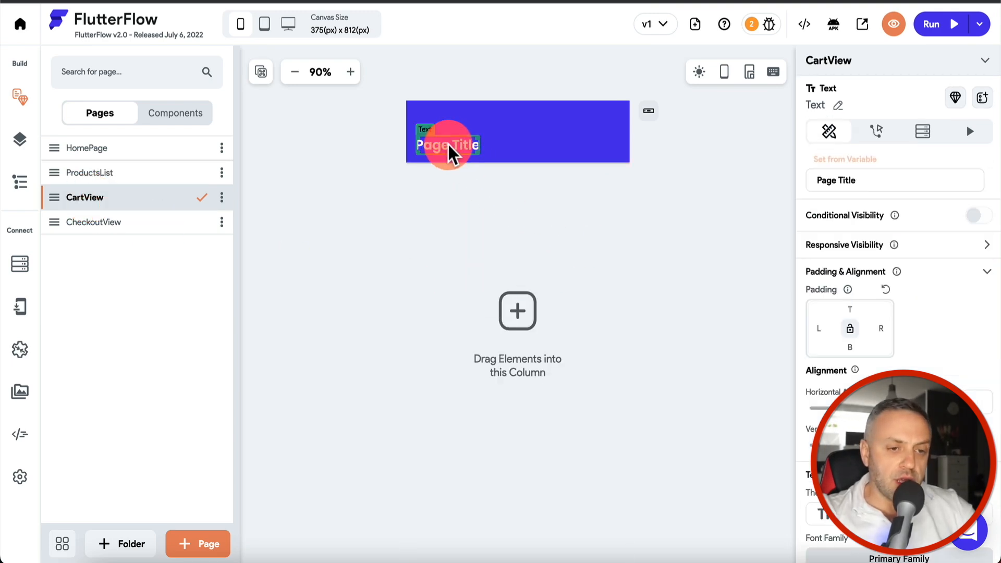
pyautogui.click(907, 169)
pyautogui.click(893, 181)
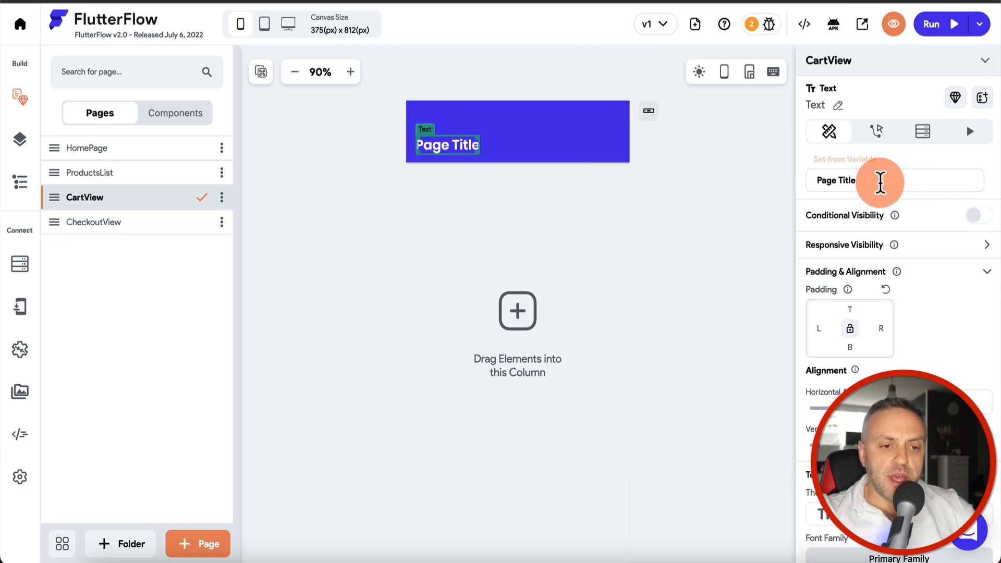
pyautogui.write('Shopping')
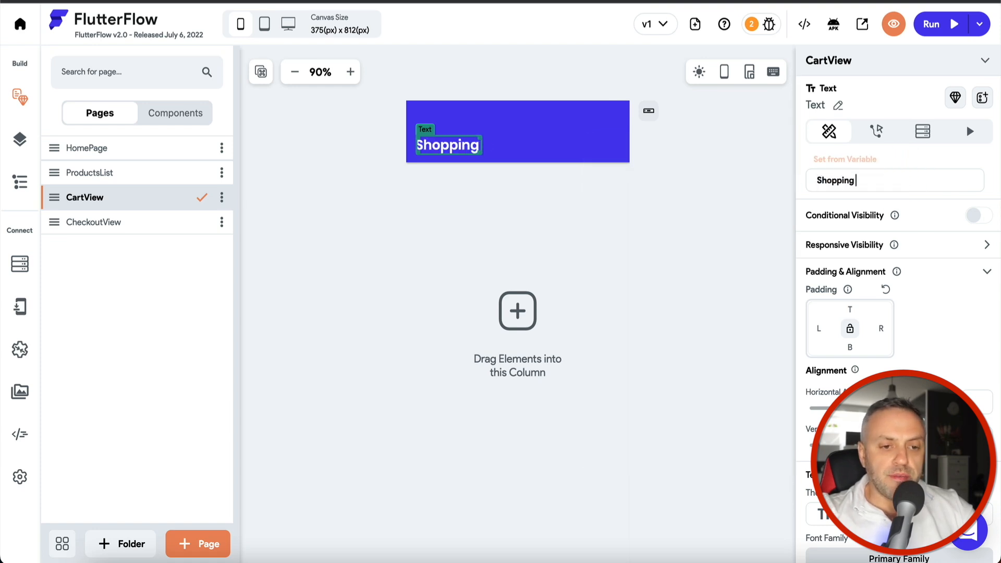
pyautogui.write('Cart')
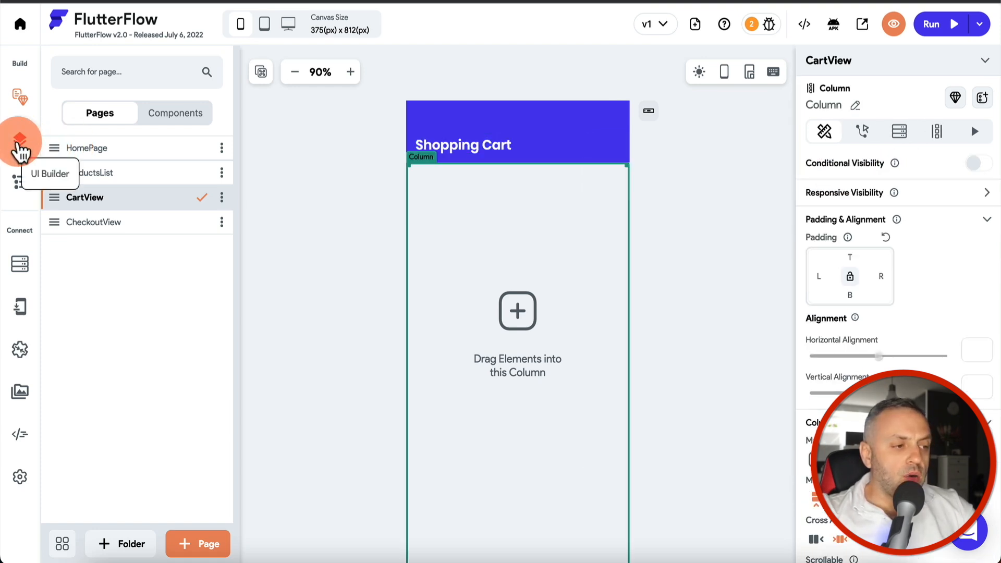
# Step: Add a ListView to the CartView page's Column and place a Row inside it
pyautogui.click(20, 140)
pyautogui.press('super+f')
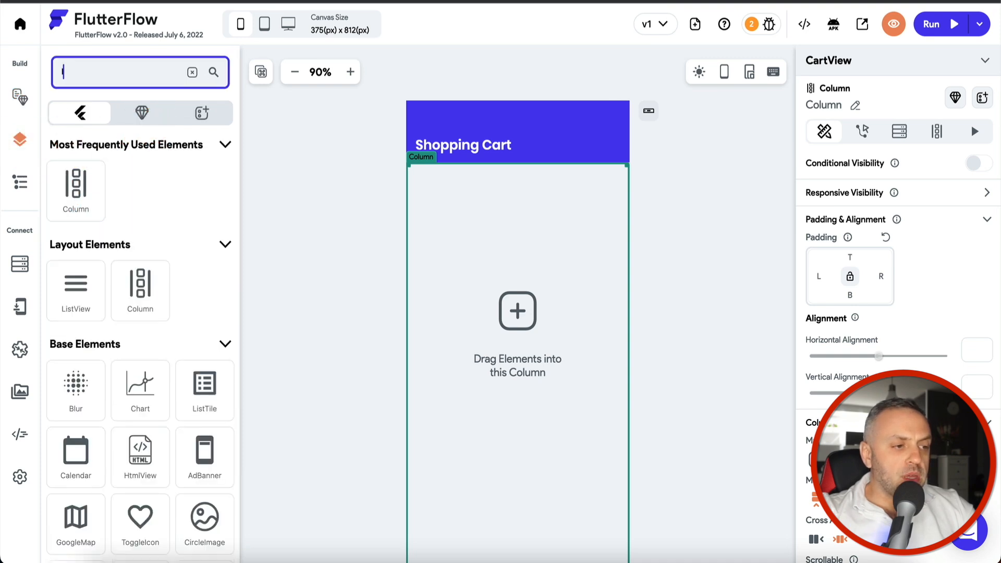
pyautogui.write('list')
pyautogui.moveTo(76, 208); pyautogui.dragTo(430, 207)
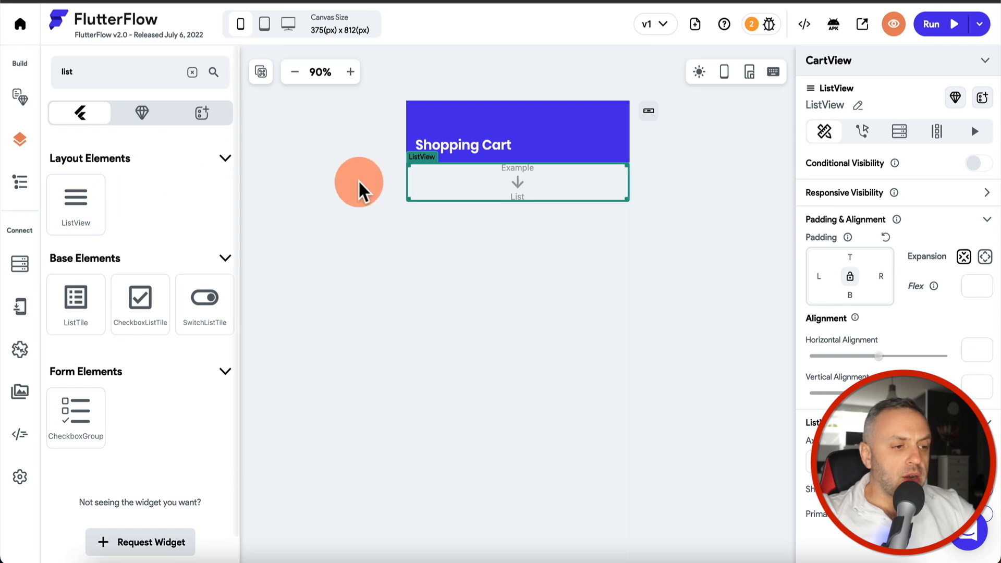
pyautogui.click(26, 182)
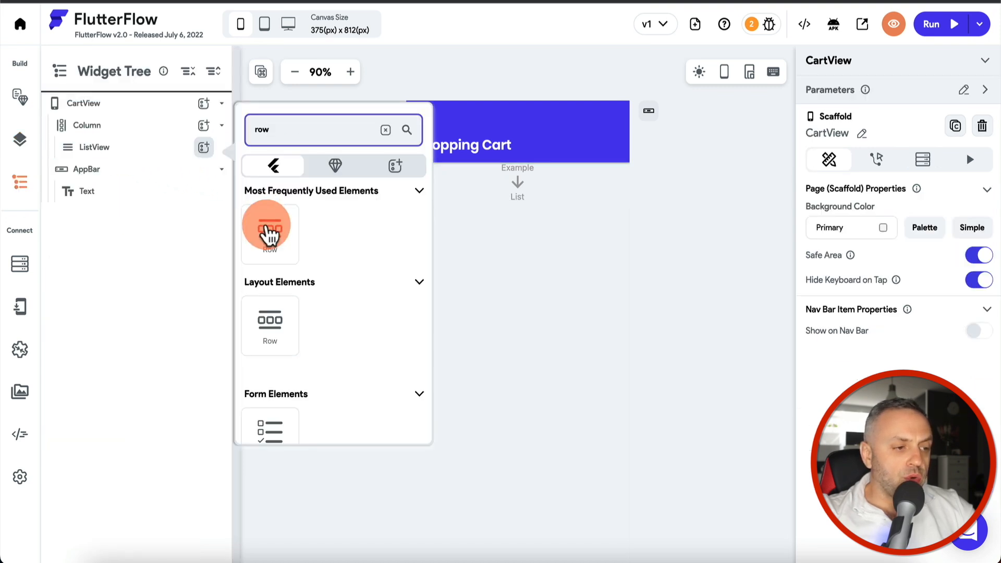
pyautogui.click(267, 231)
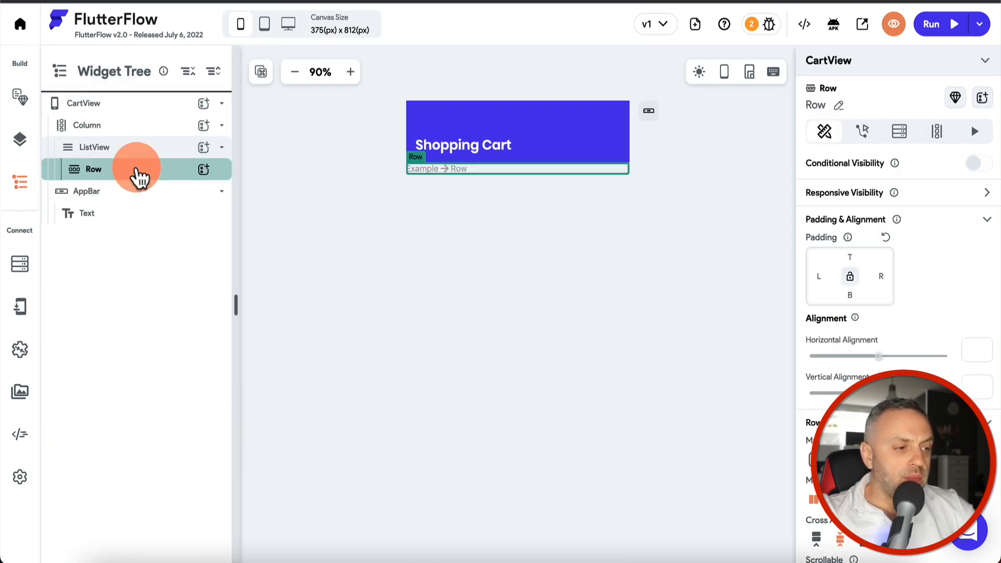
# Step: Add an Image and a Text widget to the Row inside the CartView ListView
pyautogui.click(203, 169)
pyautogui.click(309, 159)
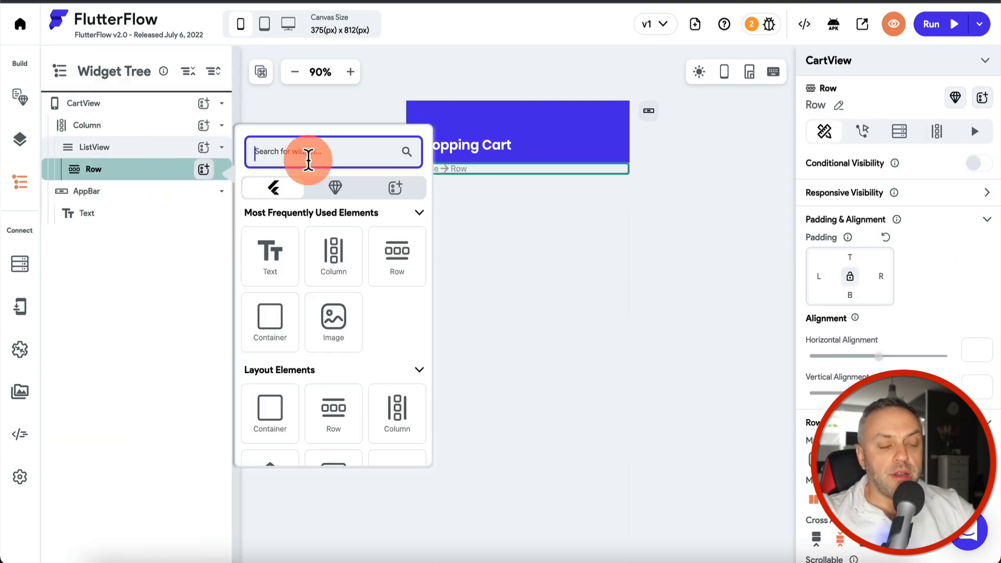
pyautogui.write('ima')
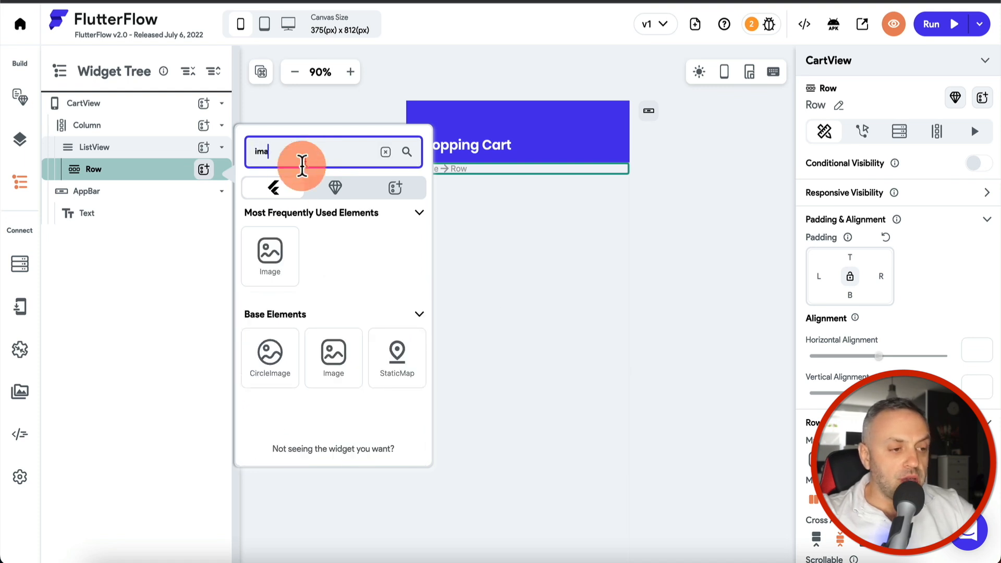
pyautogui.click(270, 261)
pyautogui.click(448, 201)
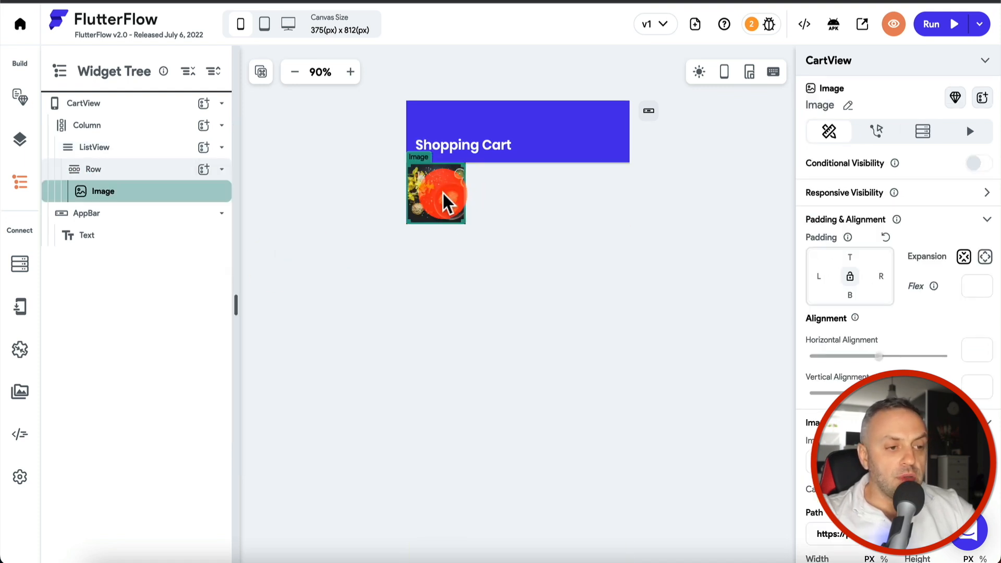
pyautogui.click(203, 169)
pyautogui.write('text')
pyautogui.click(275, 261)
pyautogui.click(135, 178)
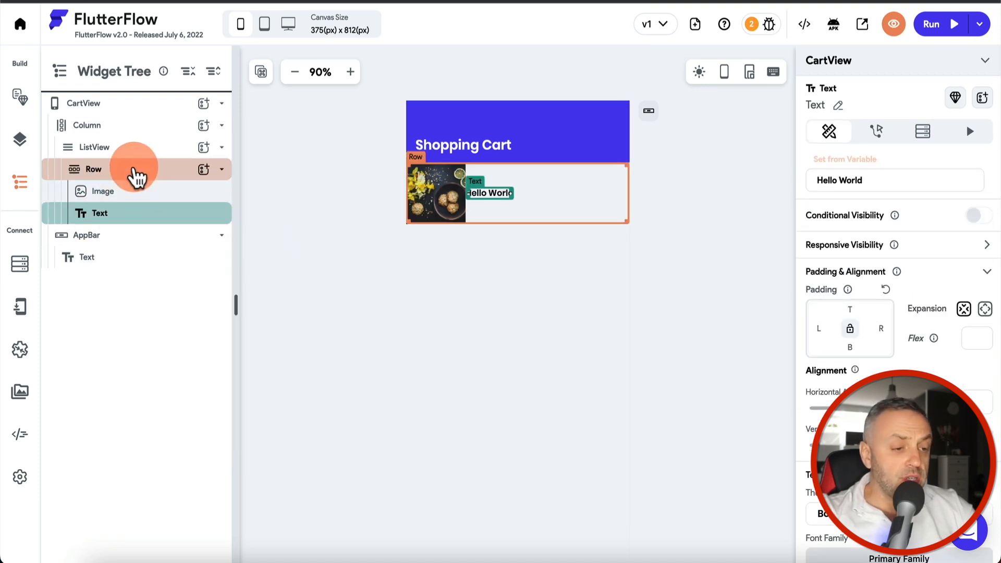
pyautogui.click(230, 215)
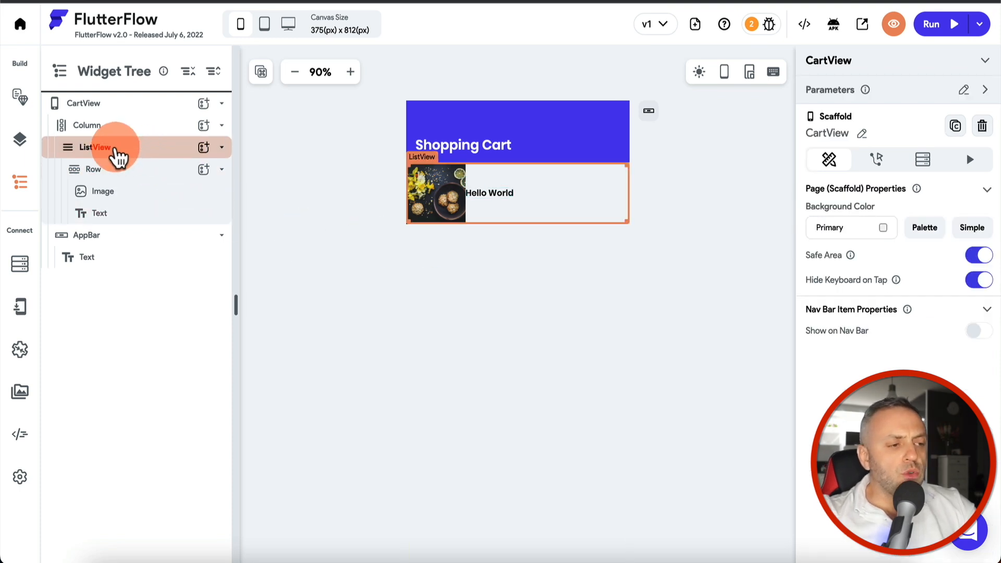
# Step: Generate the ListView's children from a variable named cartItems, sourced from the local state Cart with no further changes
pyautogui.click(116, 157)
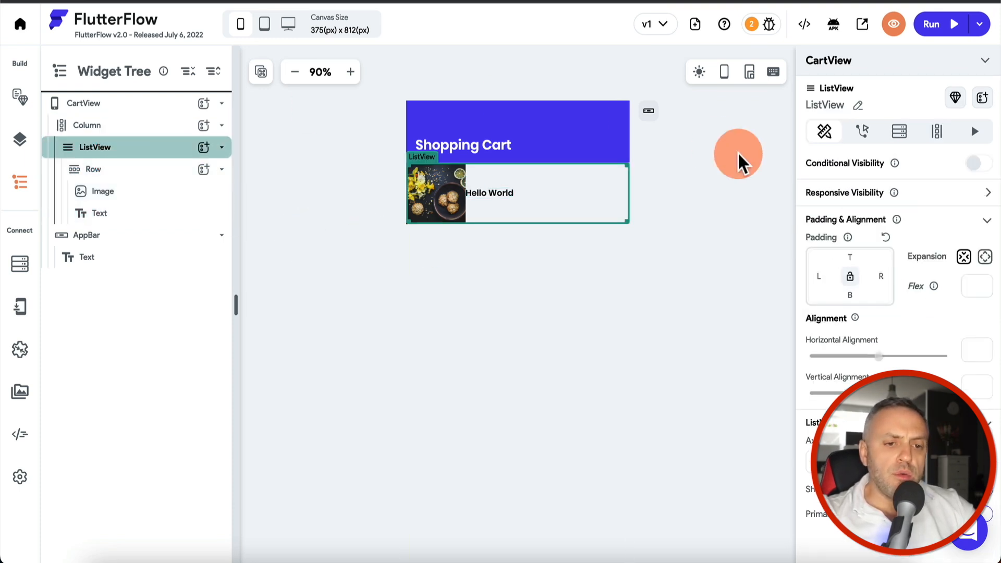
pyautogui.click(937, 134)
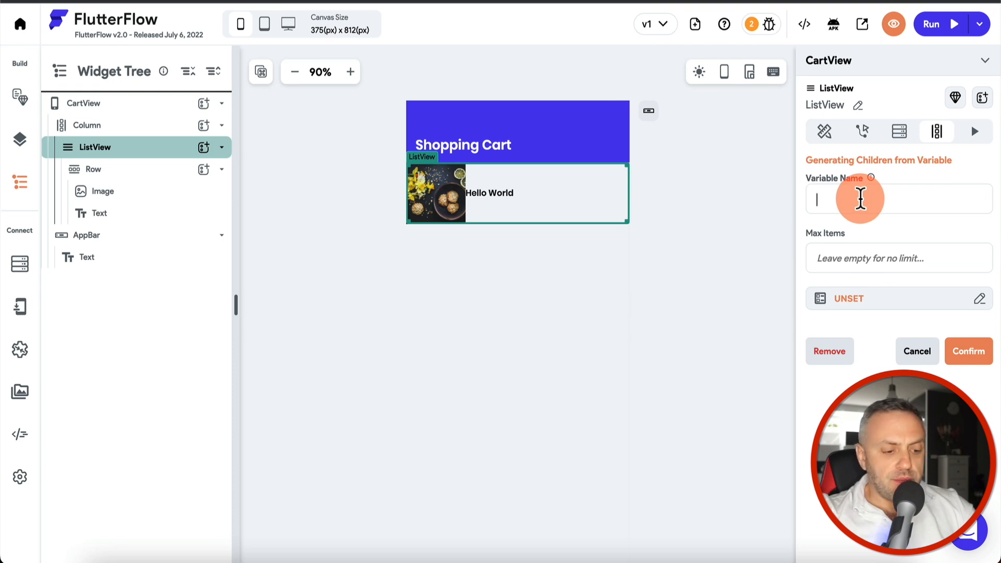
pyautogui.write('cartItems')
pyautogui.click(849, 301)
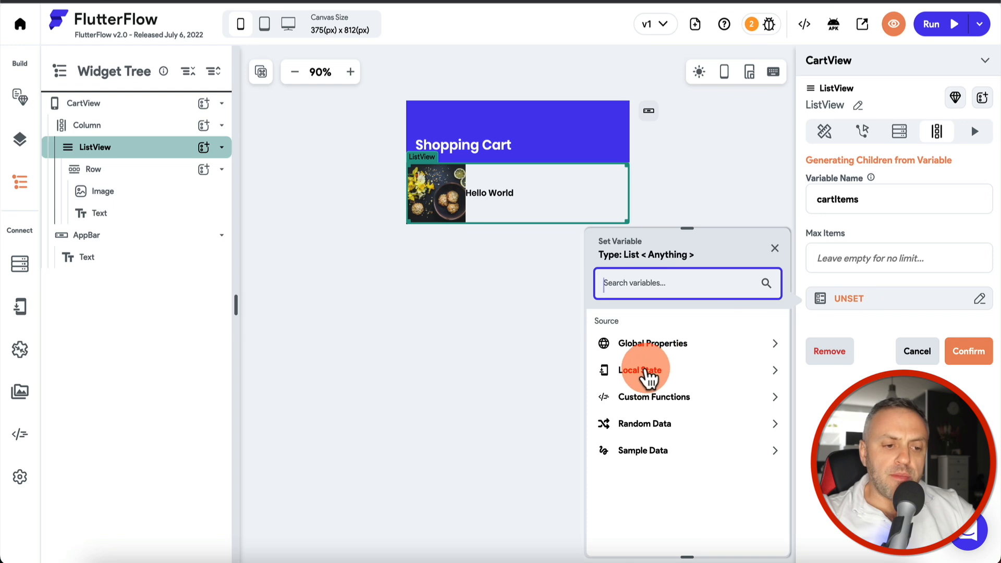
pyautogui.click(647, 371)
pyautogui.click(651, 414)
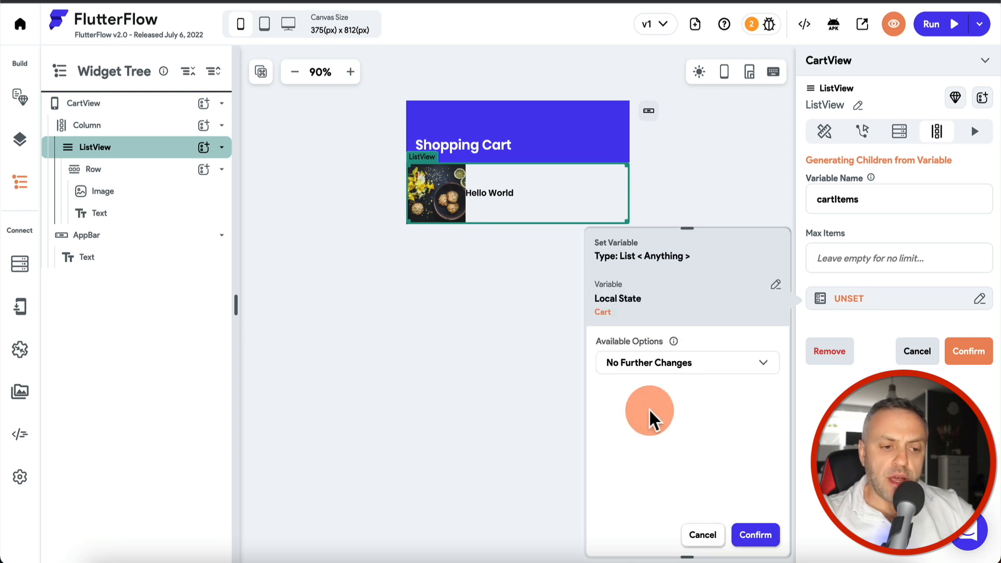
pyautogui.click(755, 535)
pyautogui.click(965, 350)
pyautogui.click(594, 351)
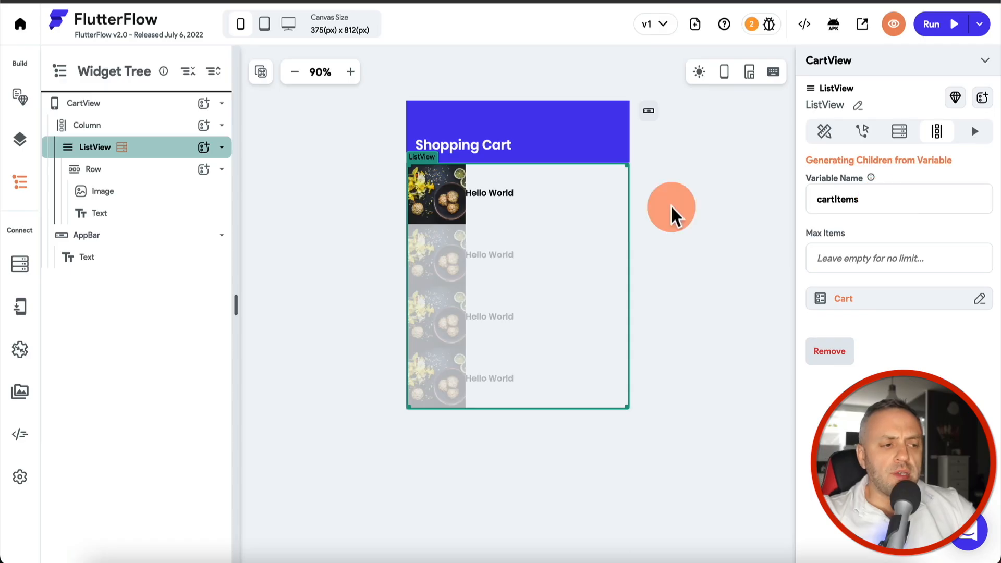
# Step: Give the Row a Document from Reference query on the Products collection, using cartItems Item as the reference
pyautogui.click(133, 178)
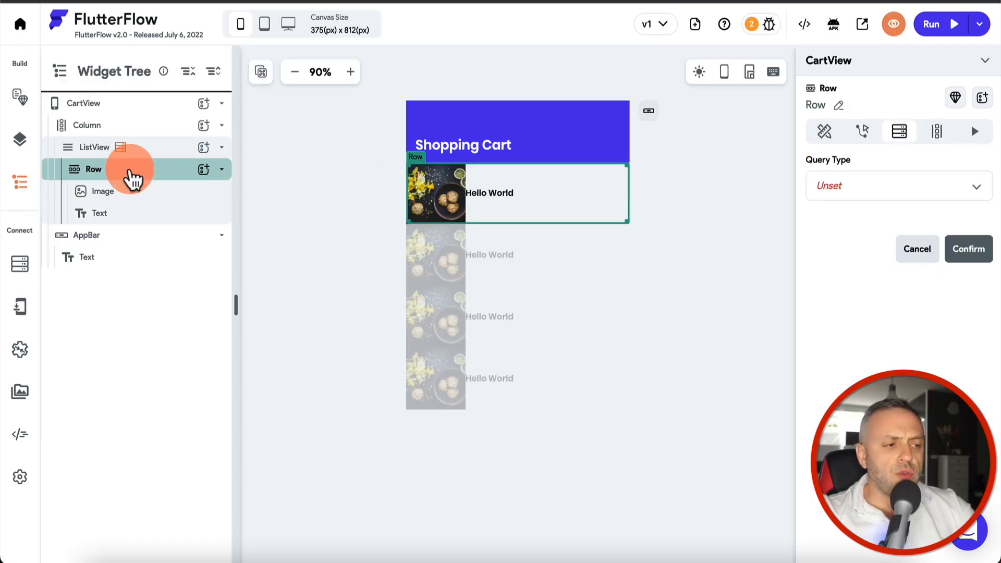
pyautogui.click(885, 198)
pyautogui.click(884, 220)
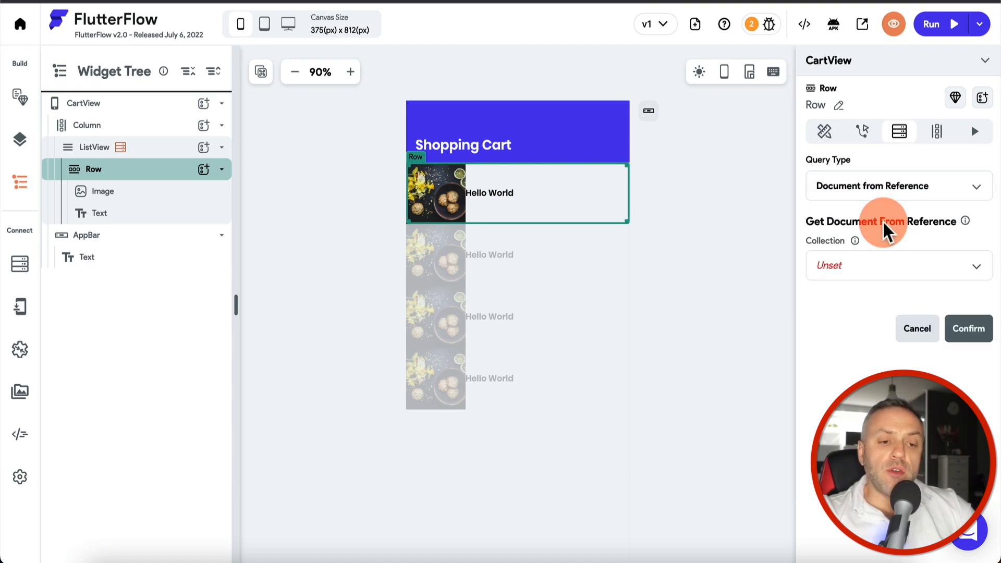
pyautogui.click(863, 270)
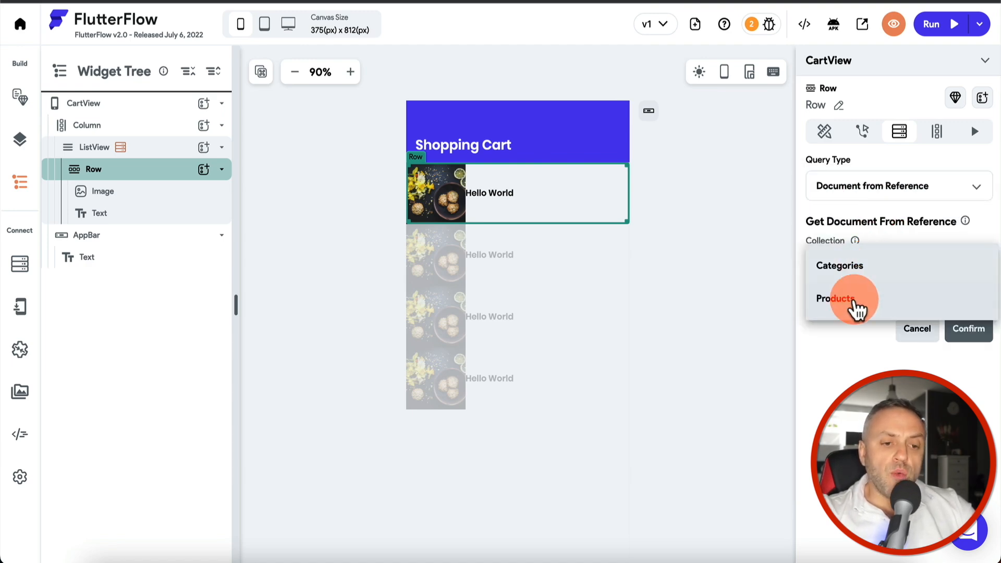
pyautogui.click(860, 300)
pyautogui.click(876, 307)
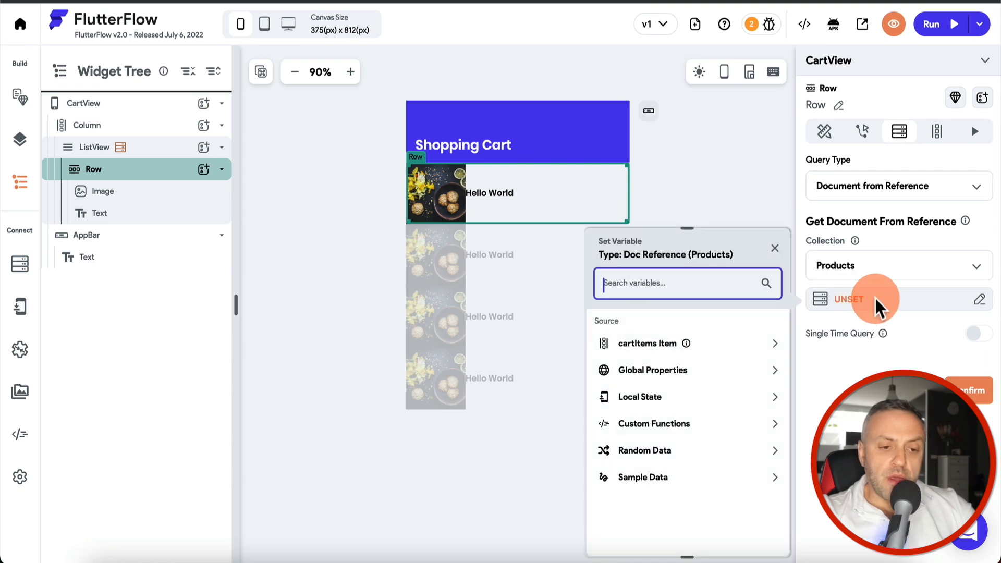
pyautogui.click(665, 349)
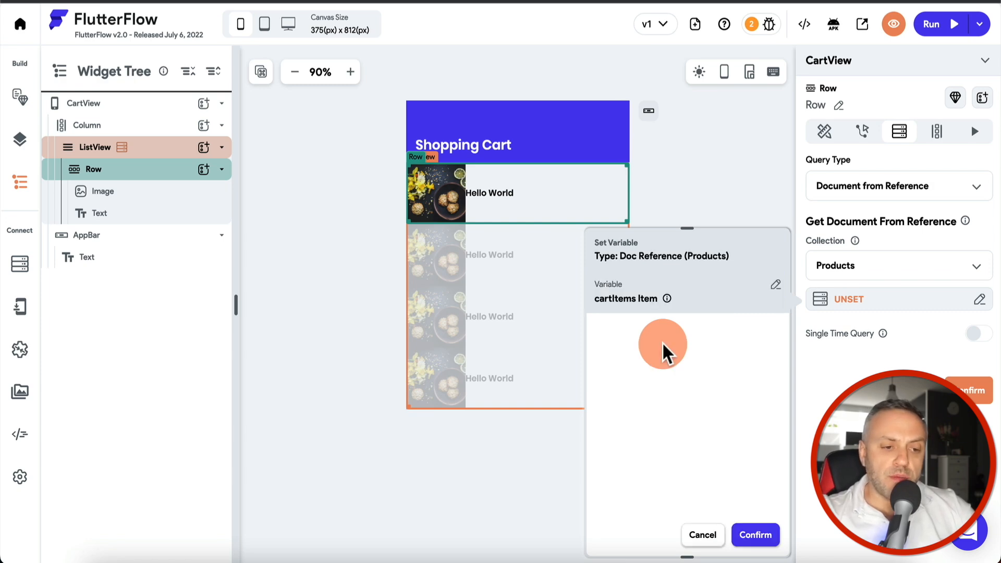
pyautogui.click(764, 537)
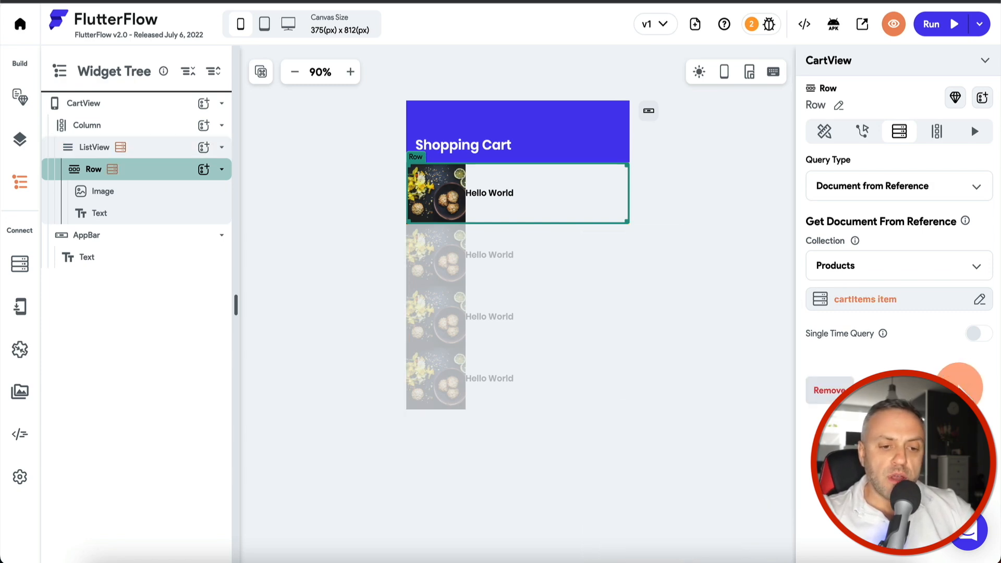
# Step: Bind the path of the cart row's Image to the image field of the Products Document
pyautogui.click(432, 186)
pyautogui.scroll(-3, 871, 190)
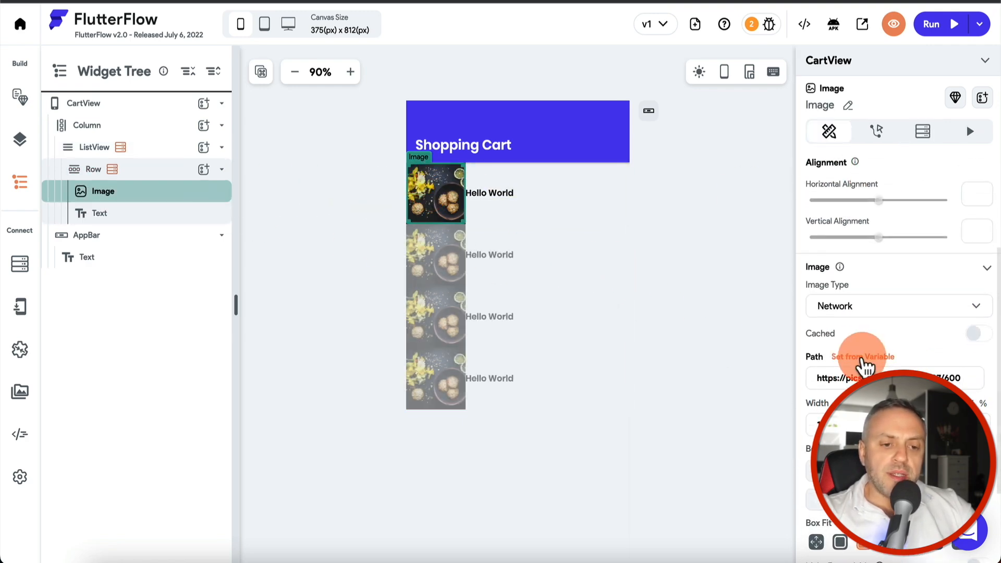
pyautogui.click(871, 358)
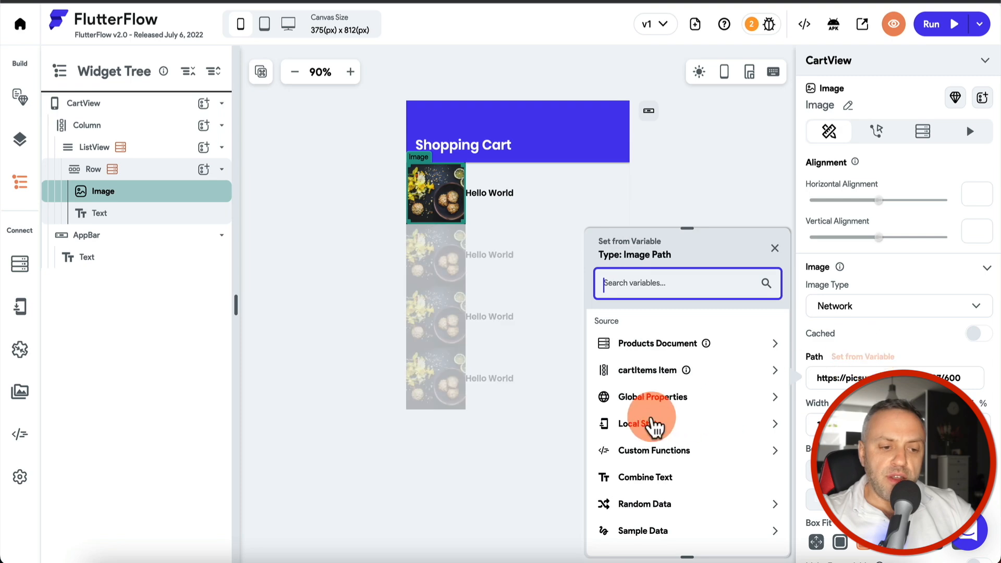
pyautogui.click(675, 345)
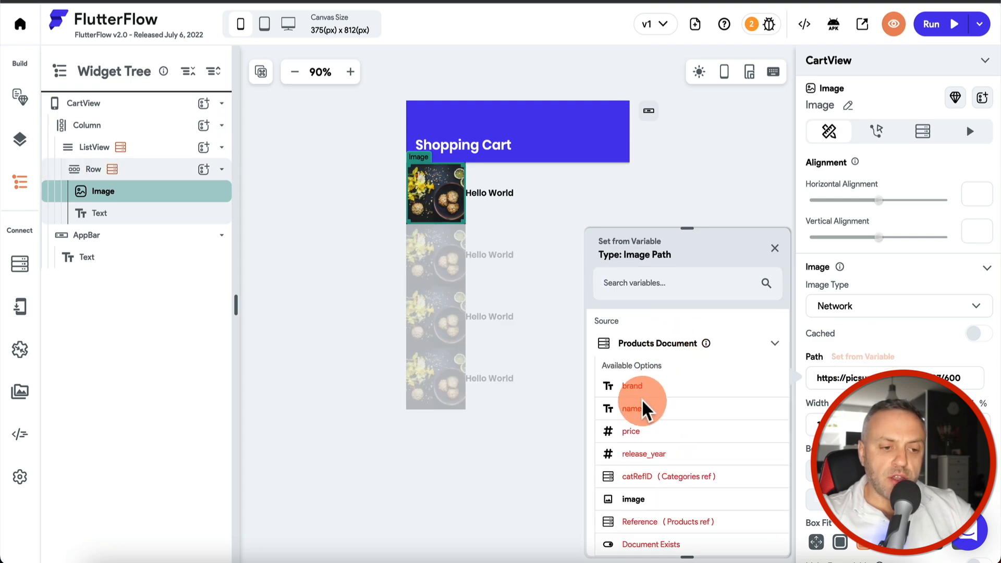
pyautogui.click(632, 500)
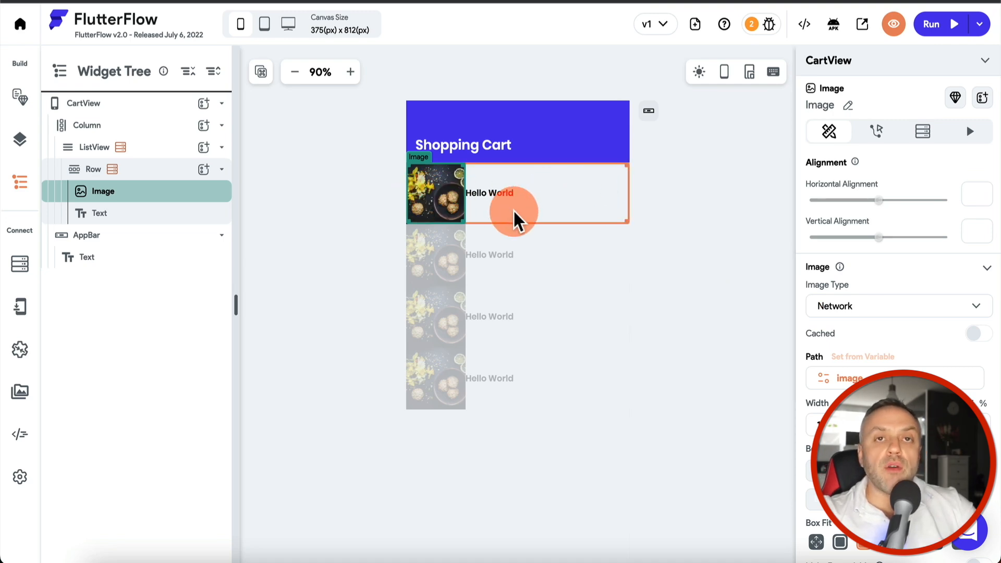
# Step: Bind the cart row's Text widget to the name field of the Products Document
pyautogui.click(499, 193)
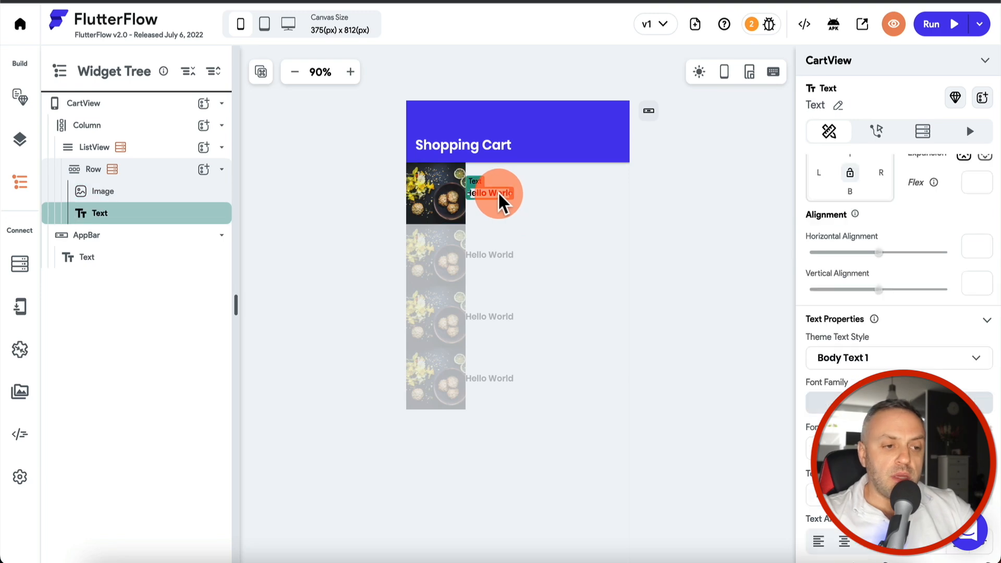
pyautogui.scroll(-3, 845, 302)
pyautogui.scroll(6, 847, 307)
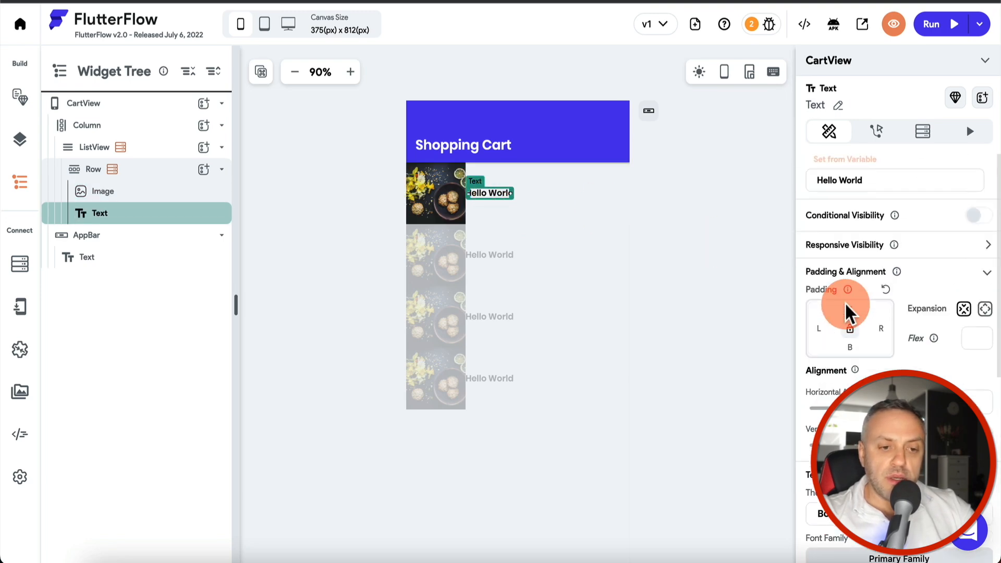
pyautogui.click(862, 159)
pyautogui.click(698, 251)
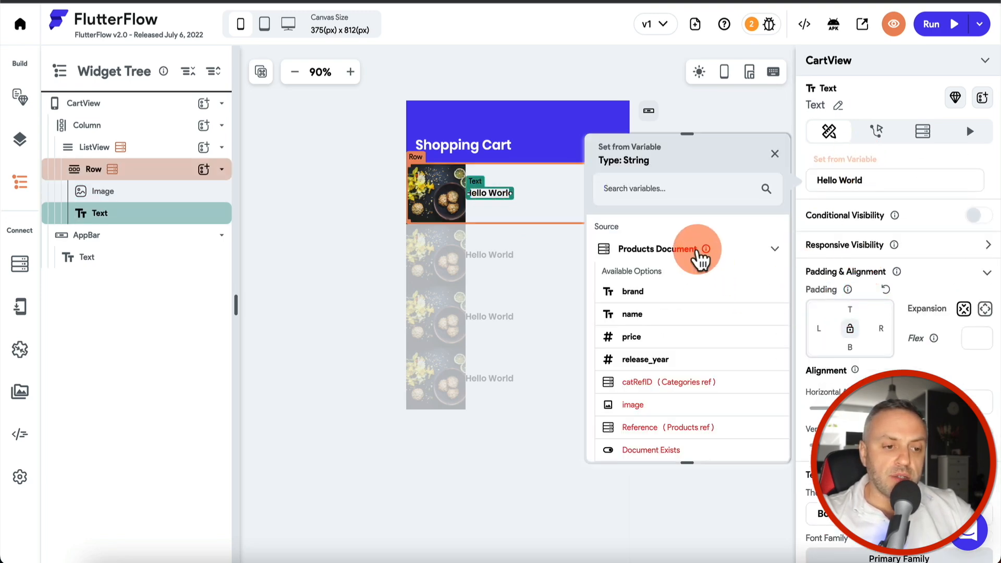
pyautogui.click(635, 341)
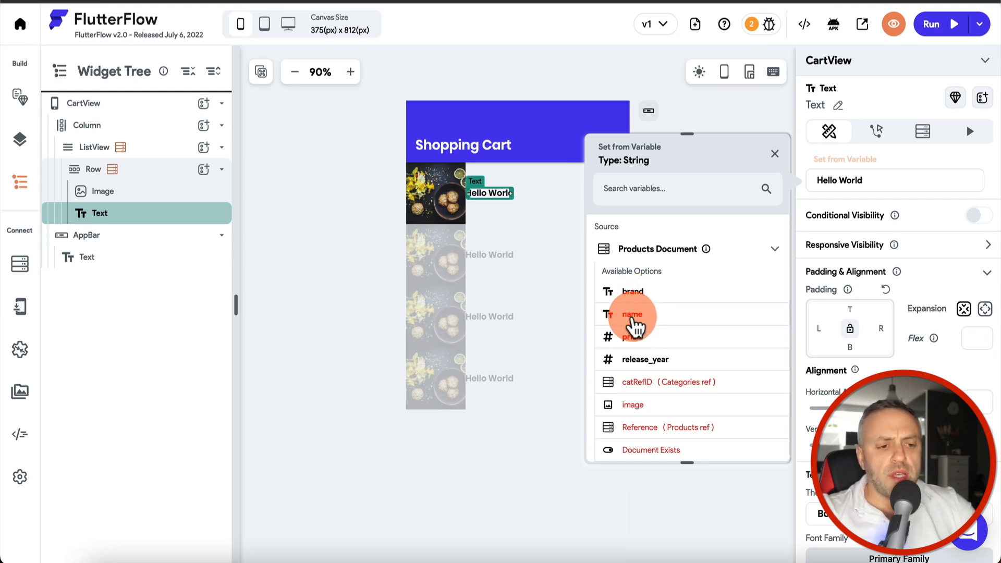
pyautogui.click(633, 314)
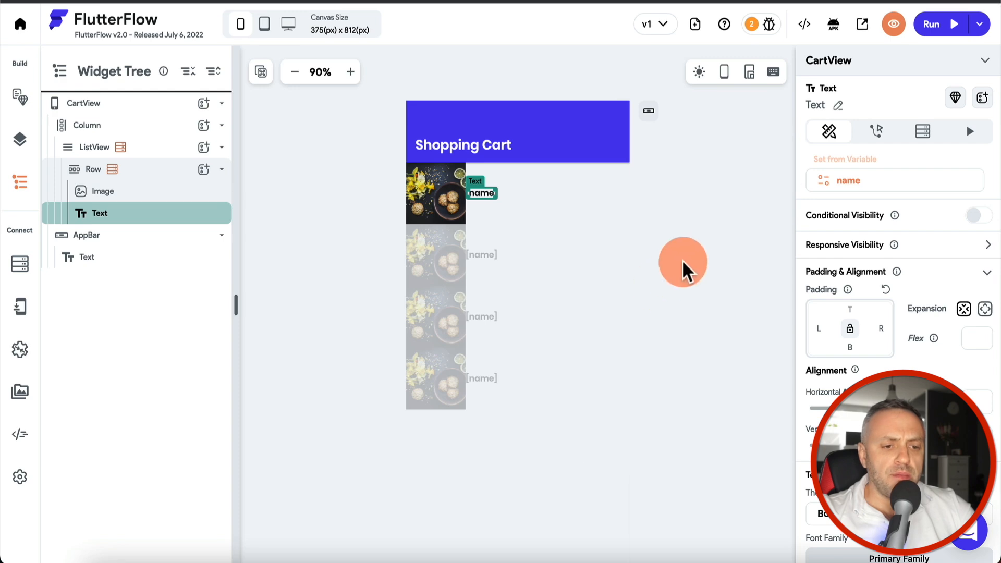
pyautogui.click(678, 264)
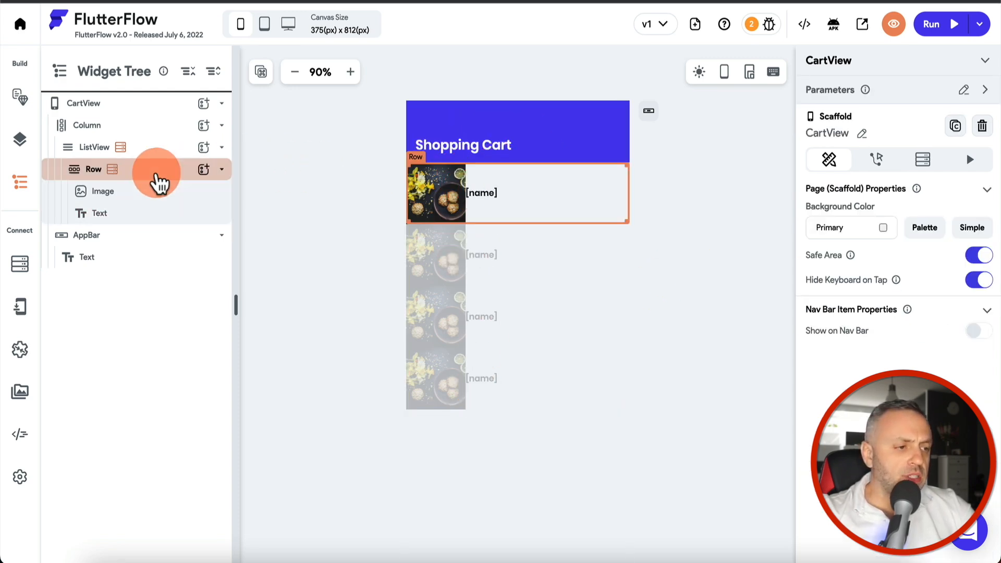
# Step: Set the main axis alignment of the cart Row to Space Evenly
pyautogui.click(153, 171)
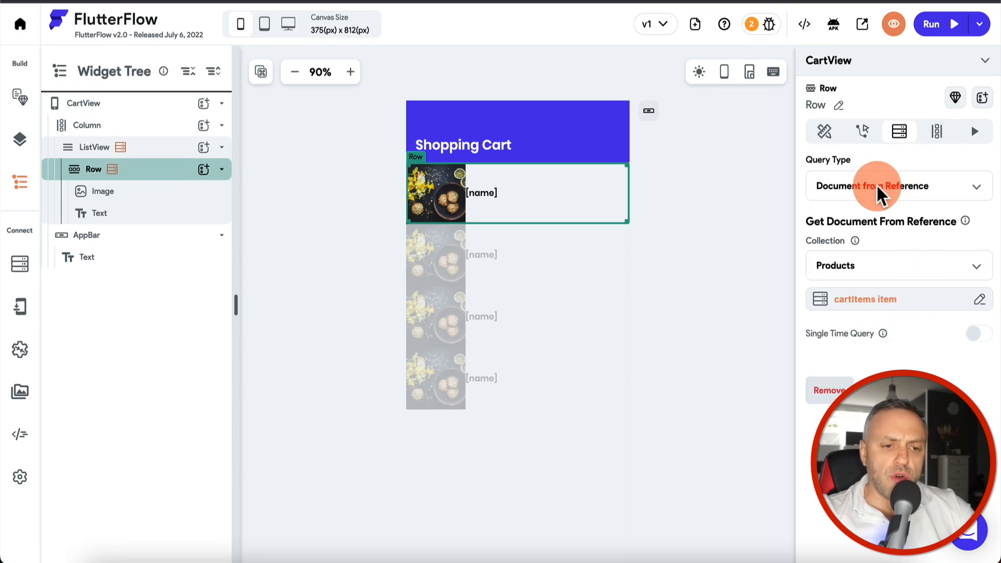
pyautogui.click(824, 131)
pyautogui.click(887, 394)
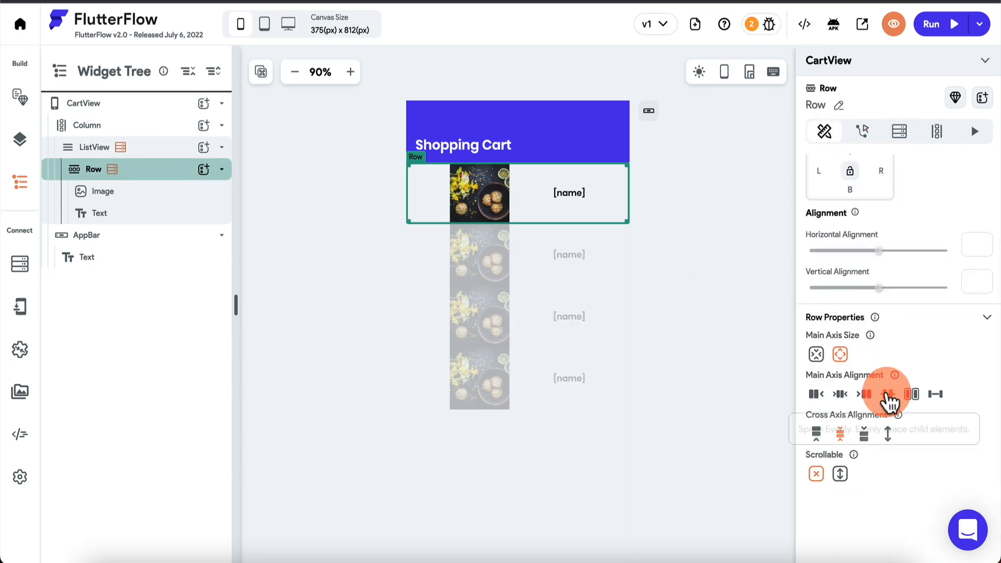
pyautogui.click(911, 394)
pyautogui.click(933, 395)
pyautogui.click(913, 394)
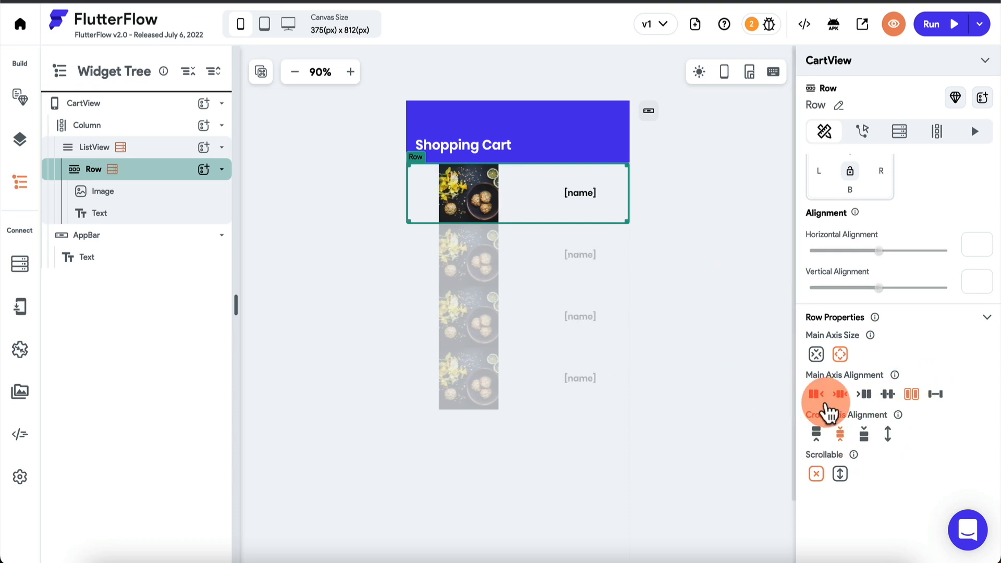
pyautogui.click(839, 396)
pyautogui.click(865, 398)
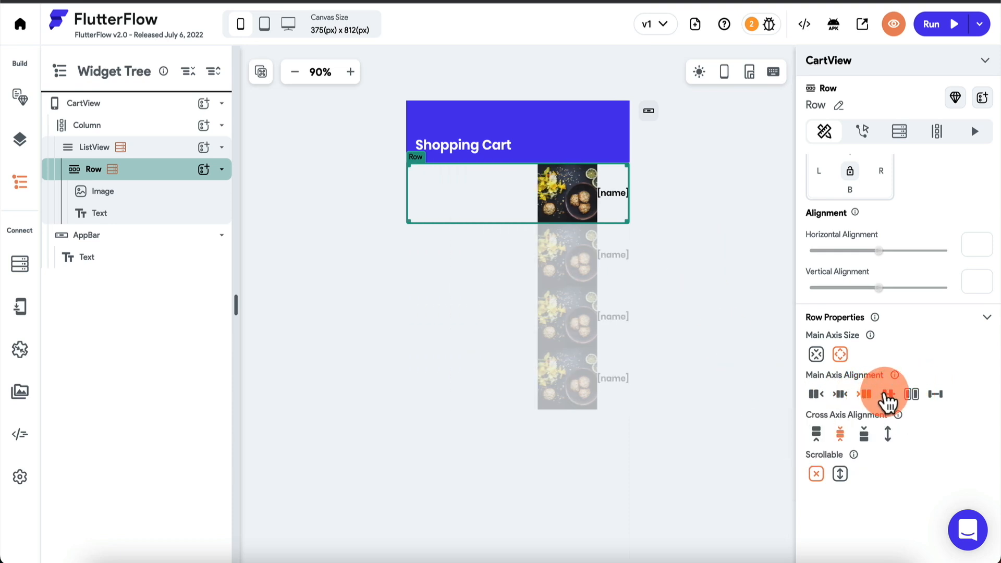
pyautogui.click(886, 397)
pyautogui.click(687, 161)
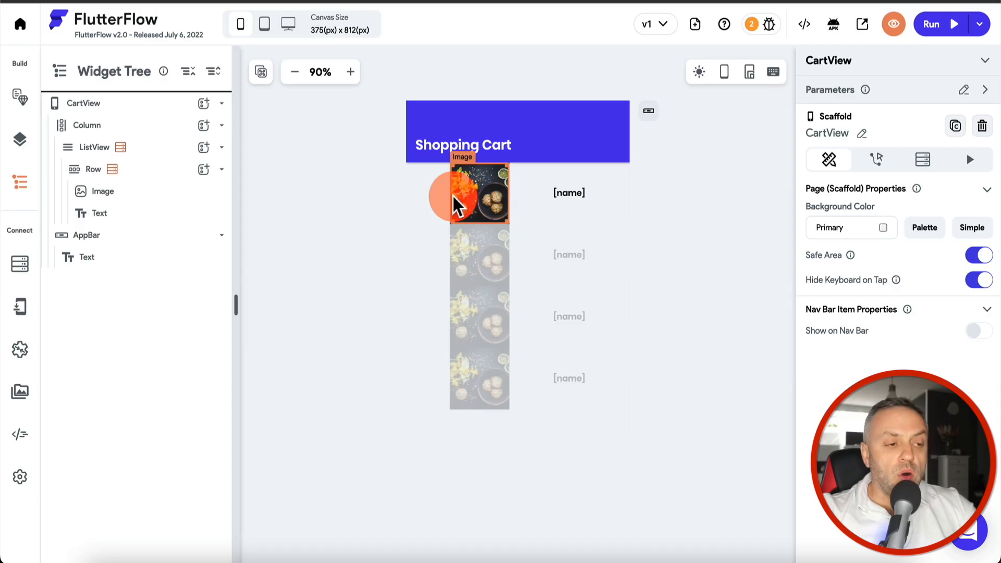
# Step: Open the ProductsList page for editing
pyautogui.click(82, 213)
pyautogui.click(24, 139)
pyautogui.click(29, 119)
pyautogui.click(20, 96)
pyautogui.click(123, 174)
pyautogui.click(552, 229)
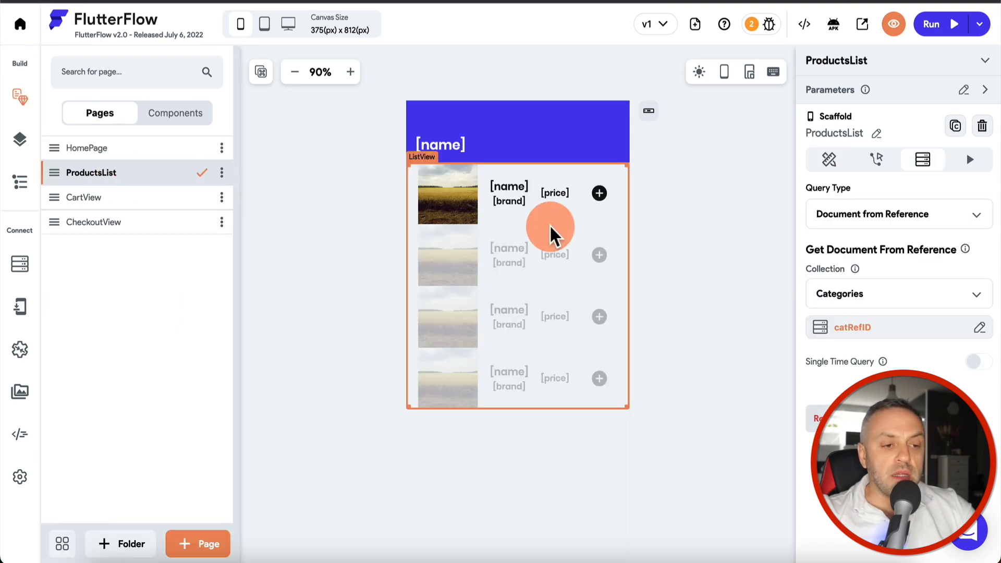
# Step: Add a Button widget to the page's main Column, below the products ListView
pyautogui.click(578, 148)
pyautogui.click(440, 445)
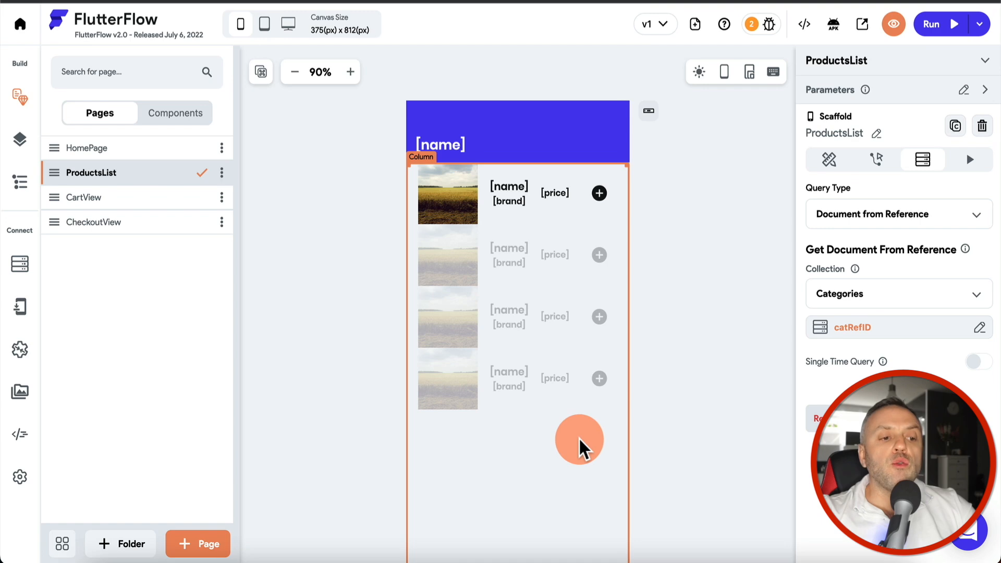
pyautogui.click(383, 407)
pyautogui.scroll(-2, 383, 407)
pyautogui.click(511, 267)
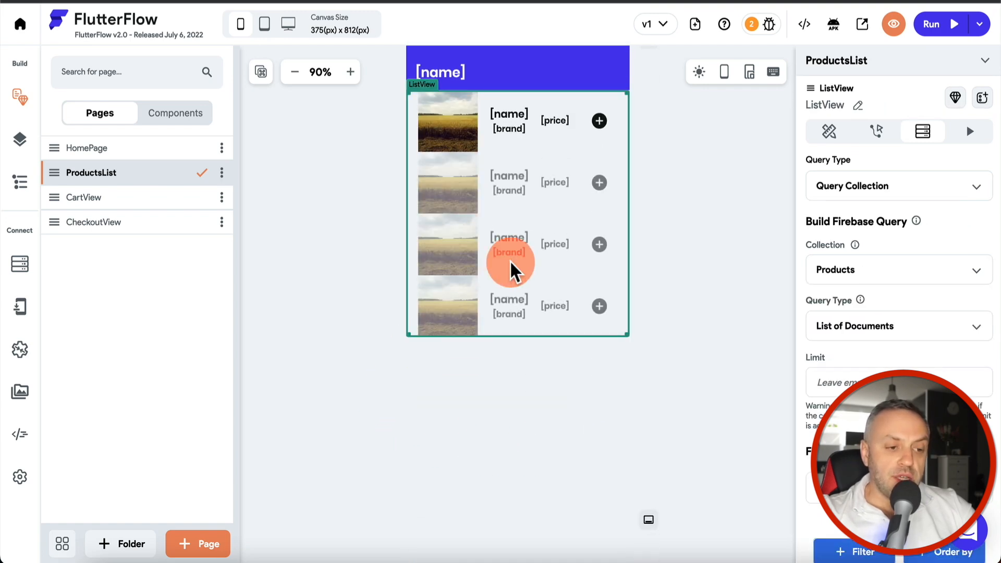
pyautogui.click(20, 182)
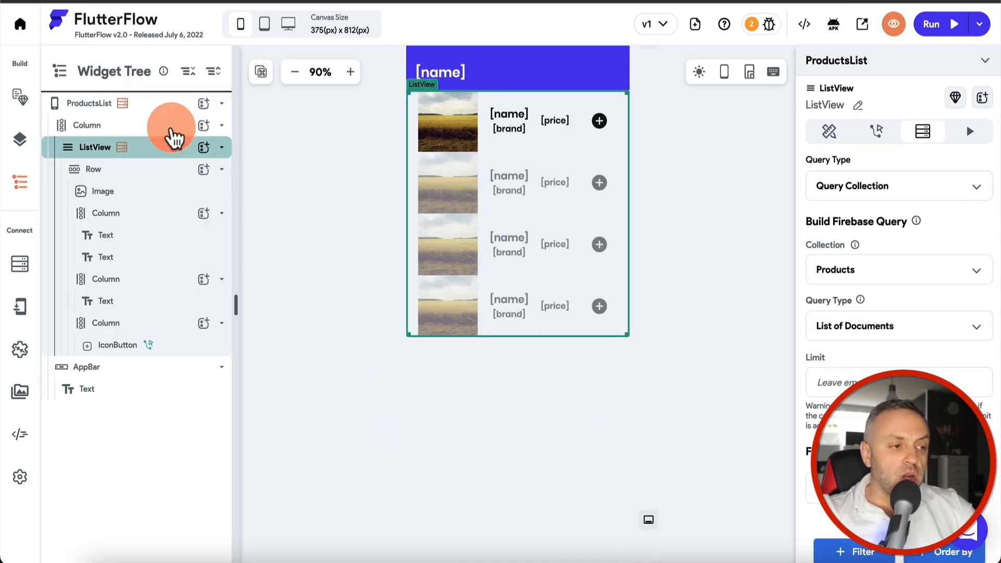
pyautogui.click(204, 127)
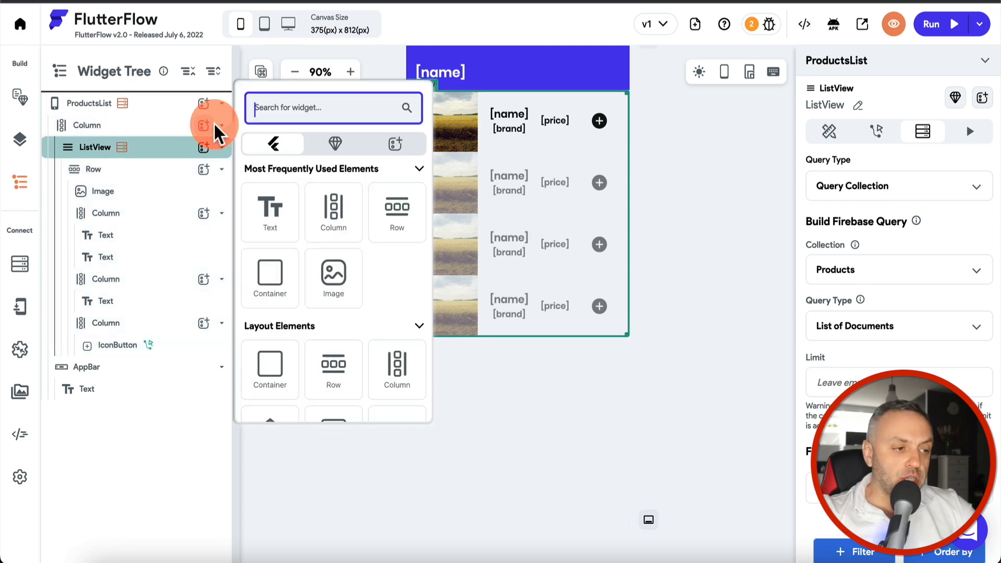
pyautogui.write('butt')
pyautogui.click(270, 232)
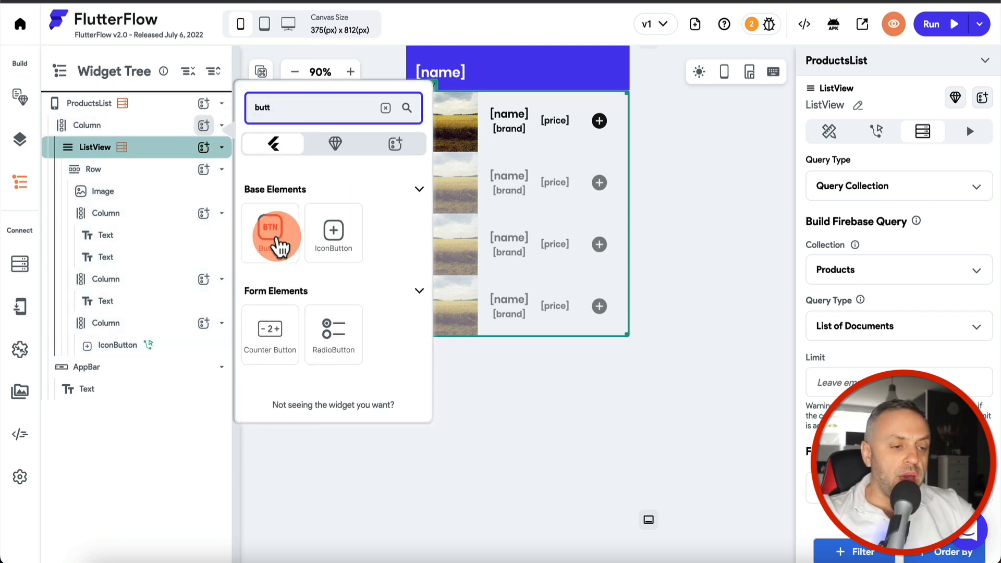
pyautogui.click(506, 349)
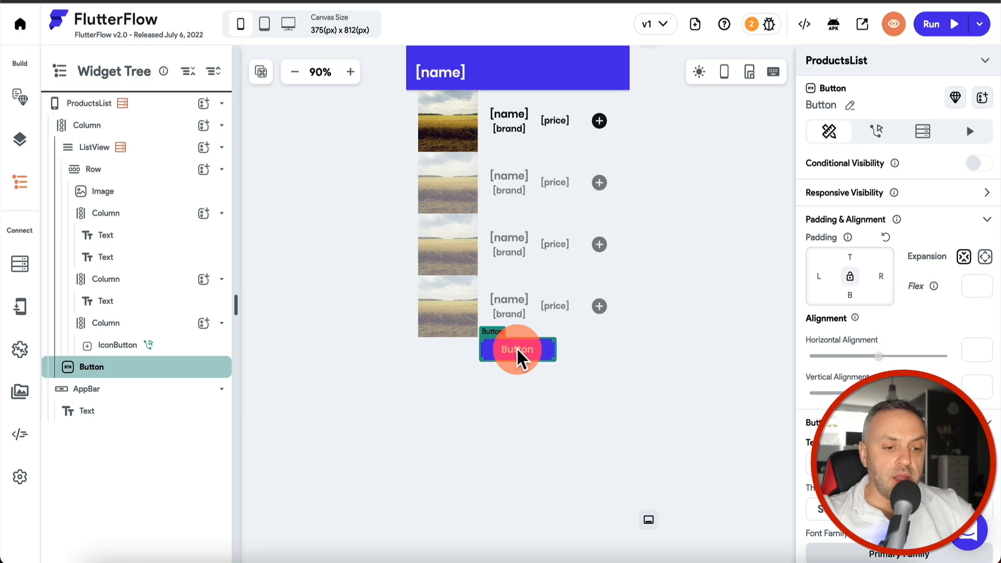
# Step: Set the new button's top padding to 50 and its text to "View Cart"
pyautogui.click(849, 252)
pyautogui.write('20')
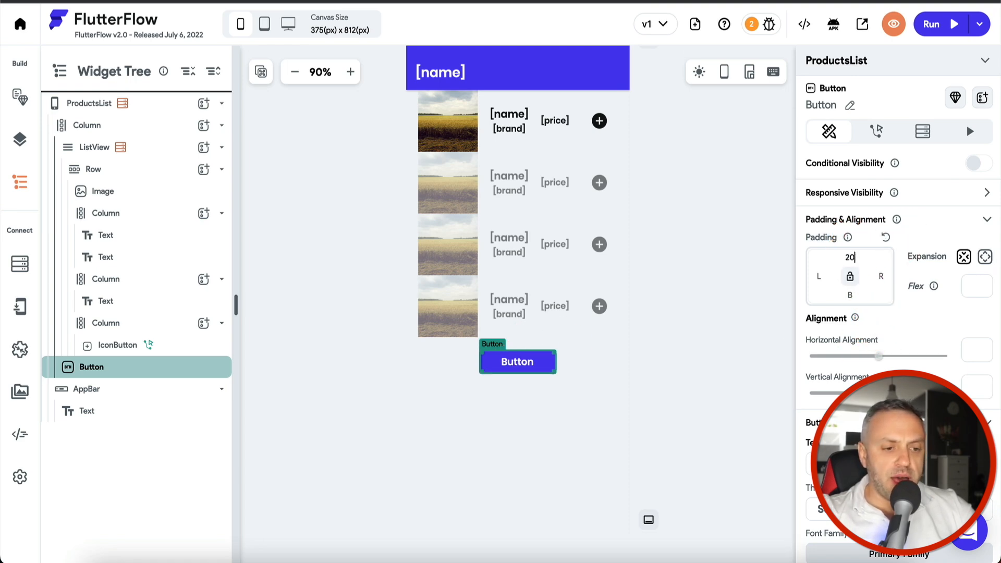
pyautogui.scroll(-3, 822, 357)
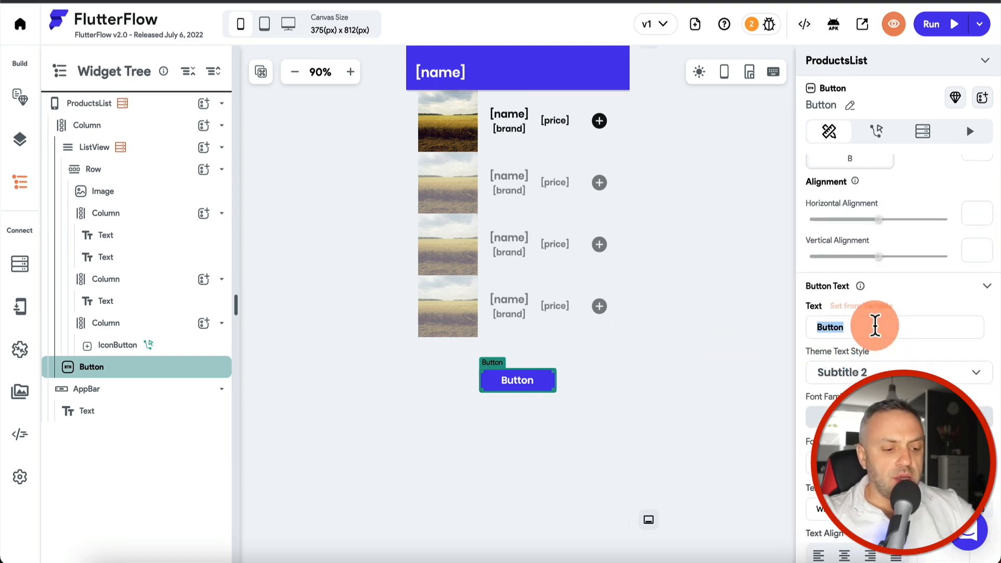
pyautogui.write('View Ca')
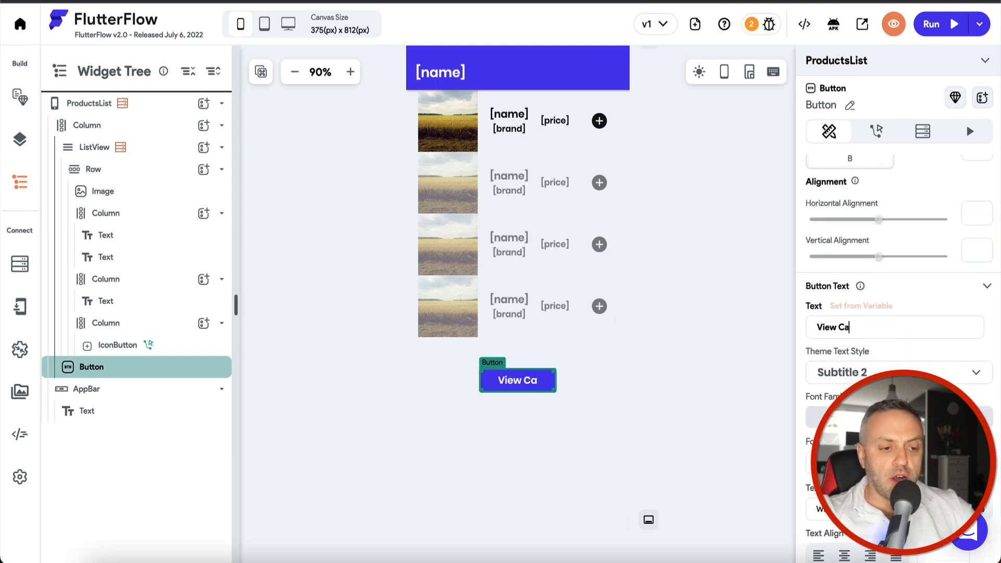
pyautogui.scroll(-5, 893, 340)
pyautogui.scroll(10, 908, 234)
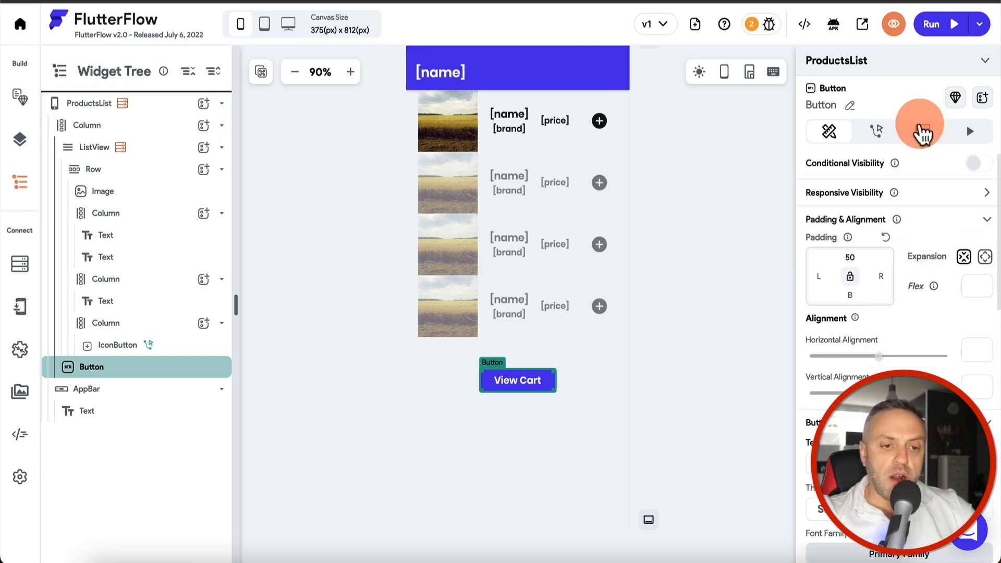
# Step: Add an On Tap action to the View Cart button that navigates to the CartView page
pyautogui.click(877, 137)
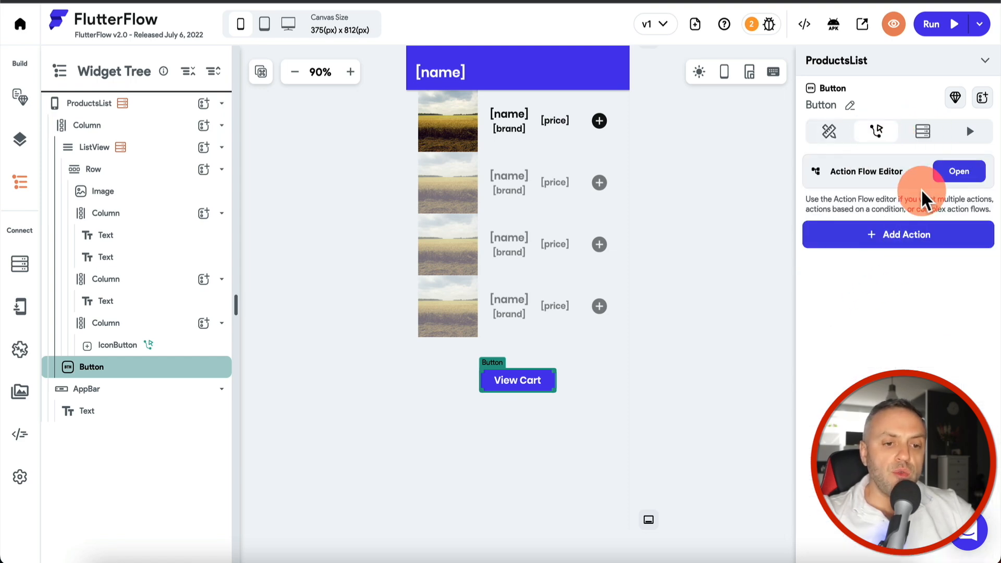
pyautogui.click(898, 247)
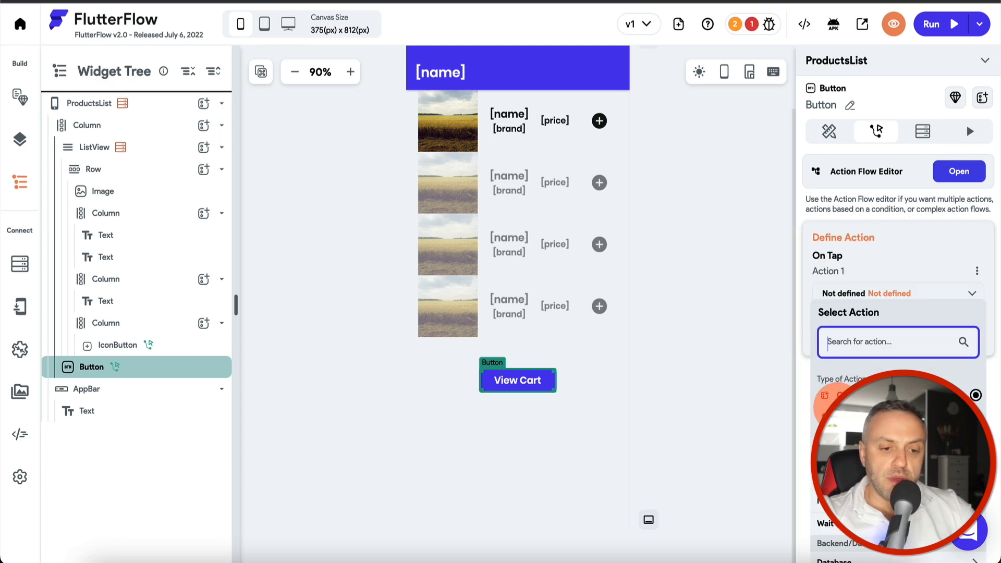
pyautogui.scroll(-4, 834, 355)
pyautogui.click(863, 303)
pyautogui.click(847, 365)
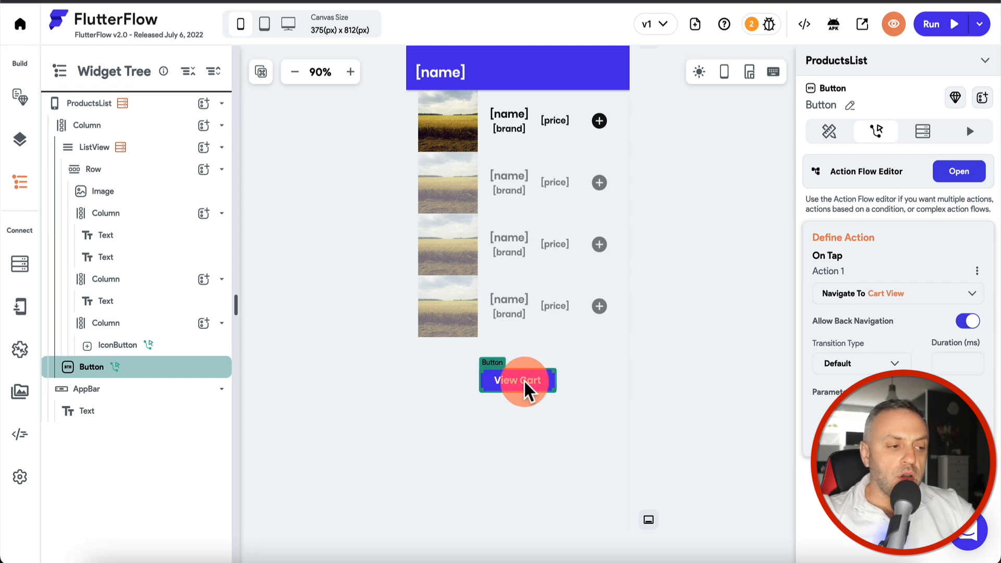
# Step: Run the app and check the shopping cart after adding products from the Headphones category
pyautogui.click(20, 139)
pyautogui.click(19, 96)
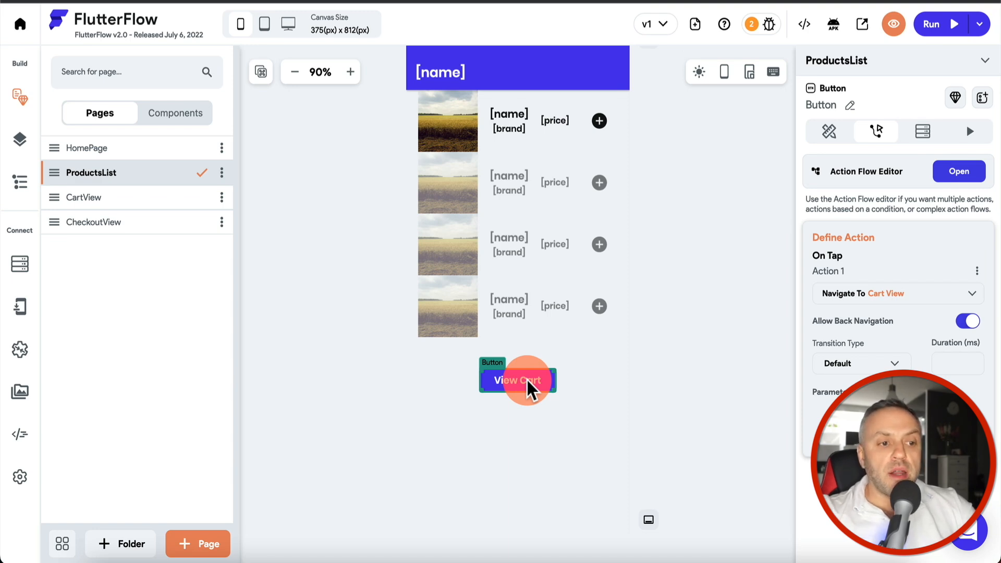
pyautogui.click(954, 24)
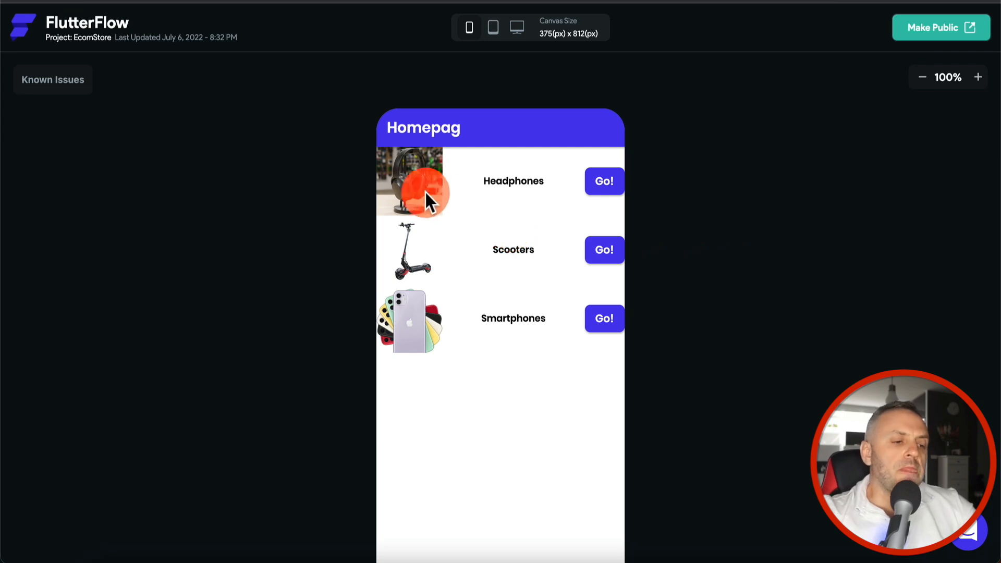
pyautogui.click(605, 182)
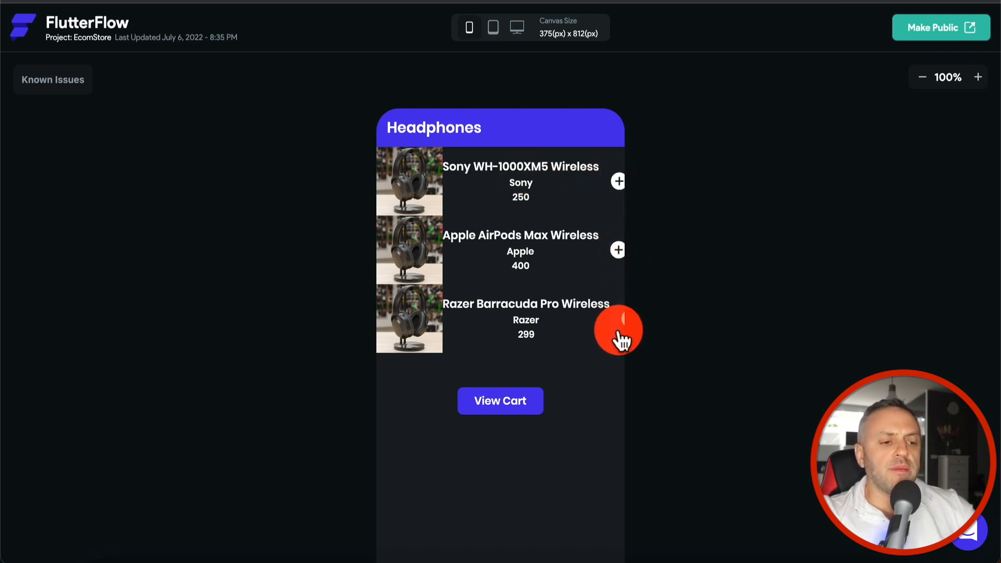
pyautogui.click(502, 403)
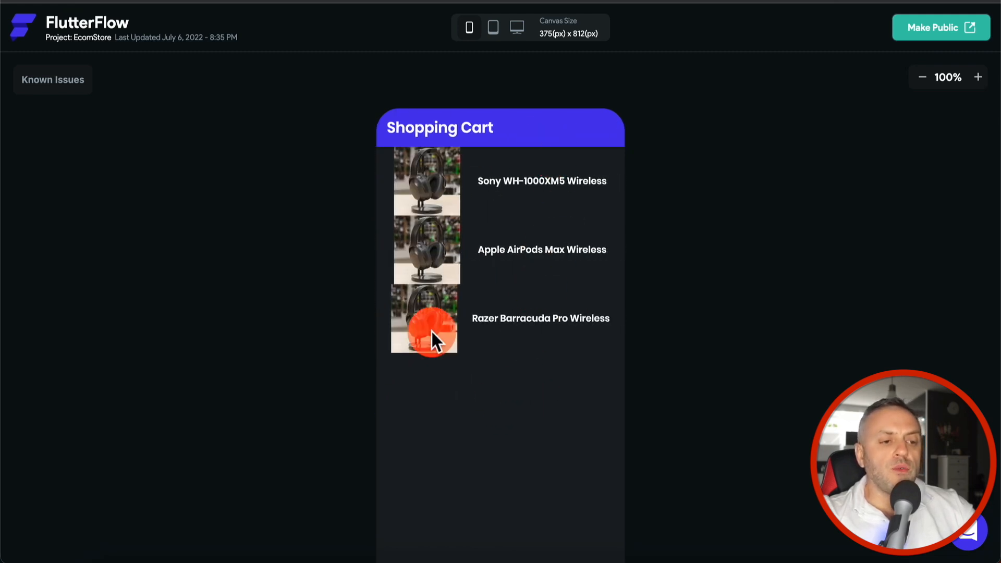
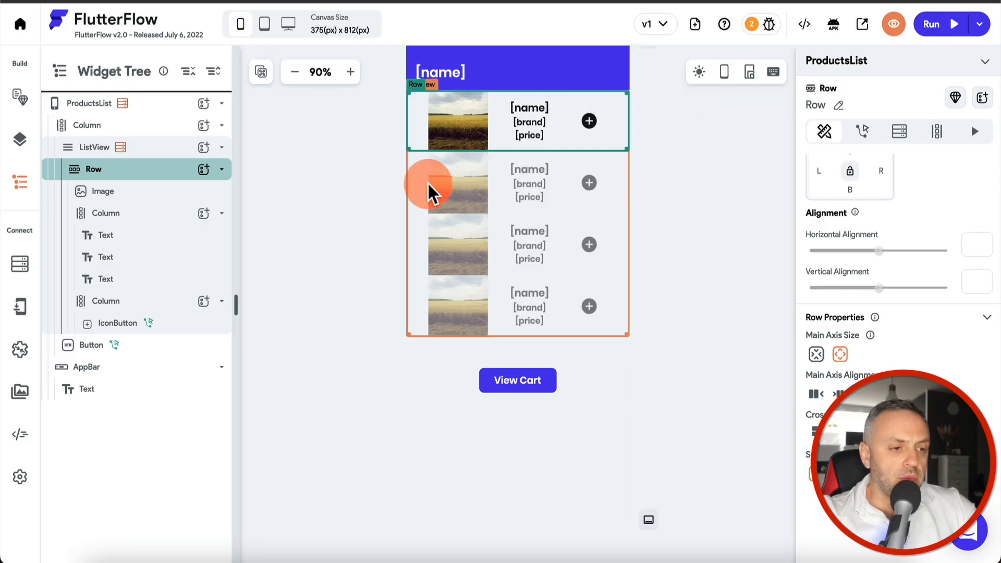
# Step: Add an IconButton to the Row in the CartView page's ListView, after the name Text
pyautogui.click(20, 97)
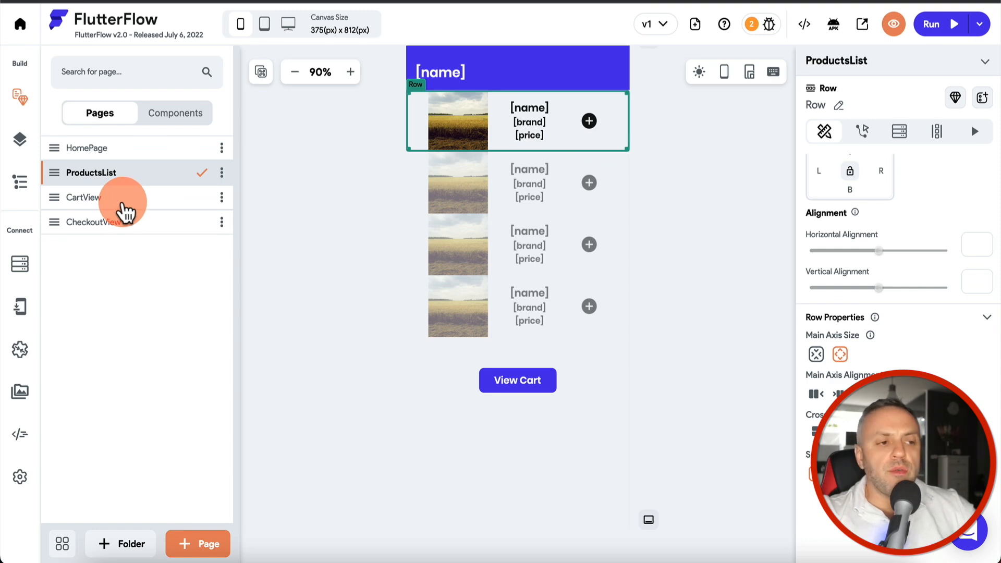
pyautogui.click(125, 211)
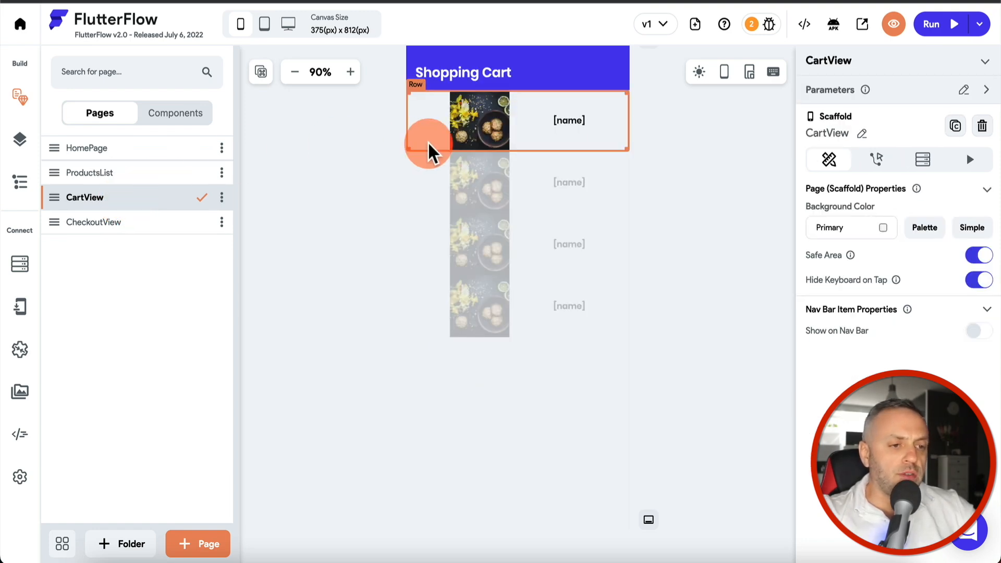
pyautogui.click(539, 96)
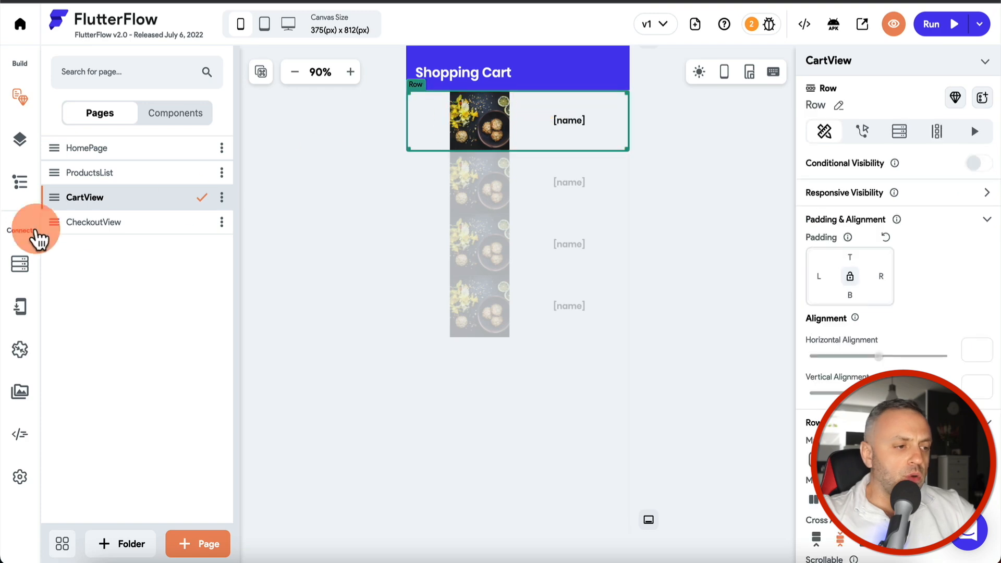
pyautogui.click(22, 184)
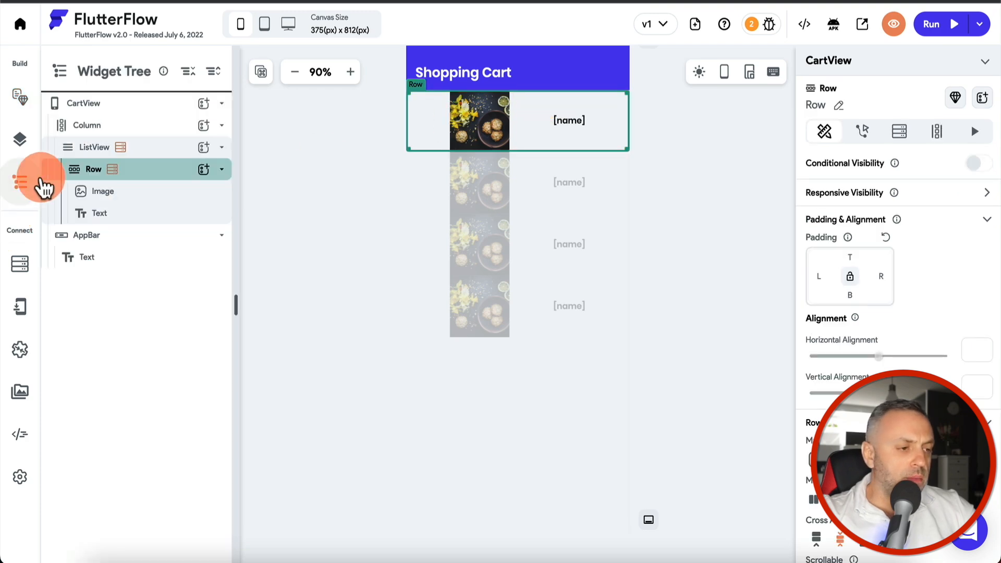
pyautogui.click(203, 169)
pyautogui.write('but')
pyautogui.click(336, 284)
pyautogui.click(335, 281)
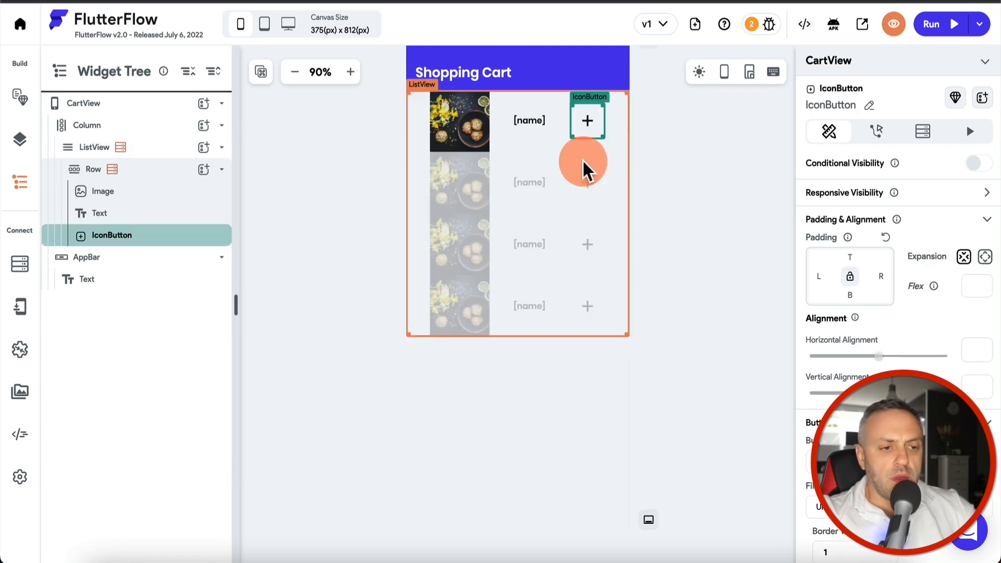
# Step: Search the icon library for "minu" and change the cart item IconButton's icon to a circled X
pyautogui.scroll(-5, 828, 255)
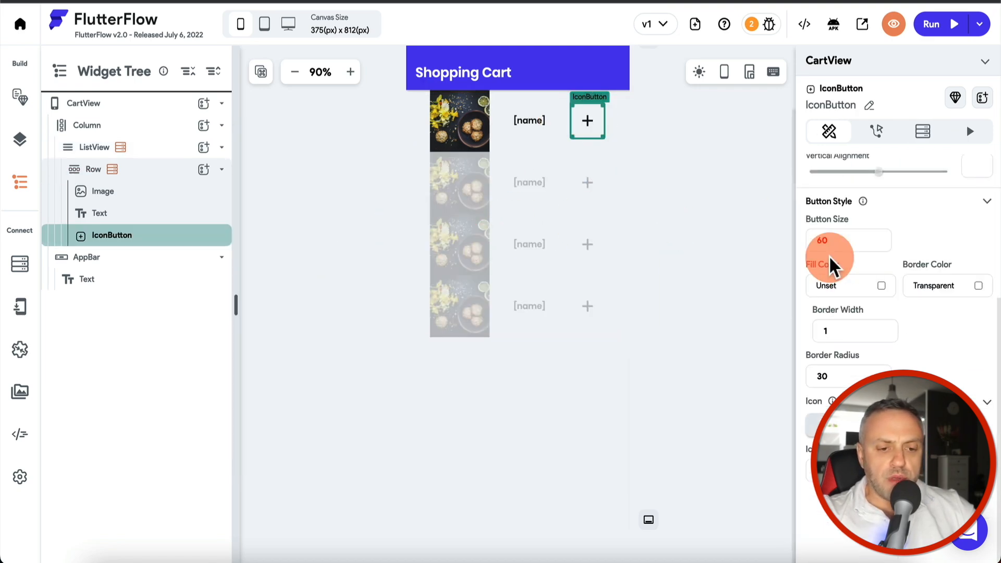
pyautogui.click(828, 425)
pyautogui.click(469, 145)
pyautogui.write('minu')
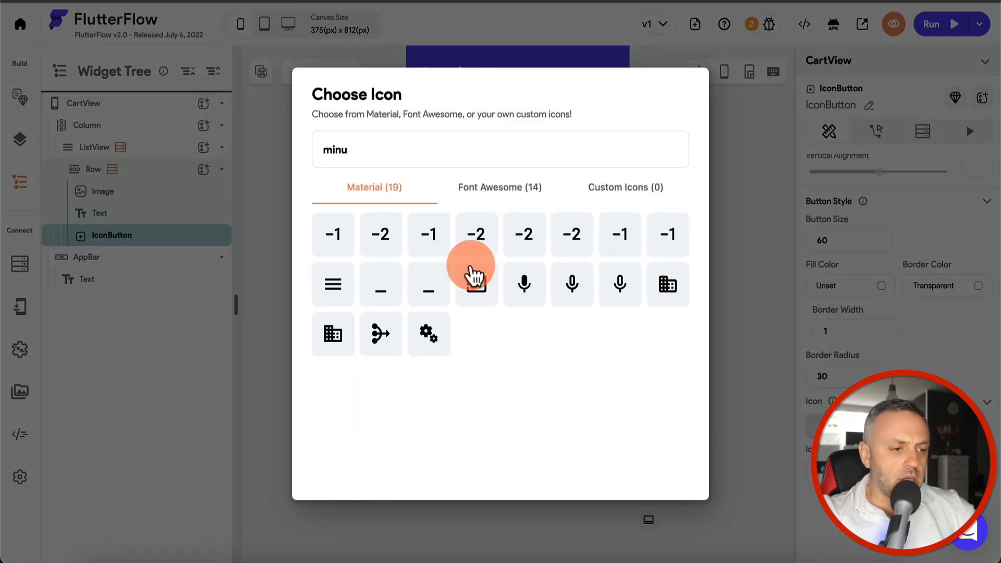
pyautogui.click(391, 267)
pyautogui.click(476, 291)
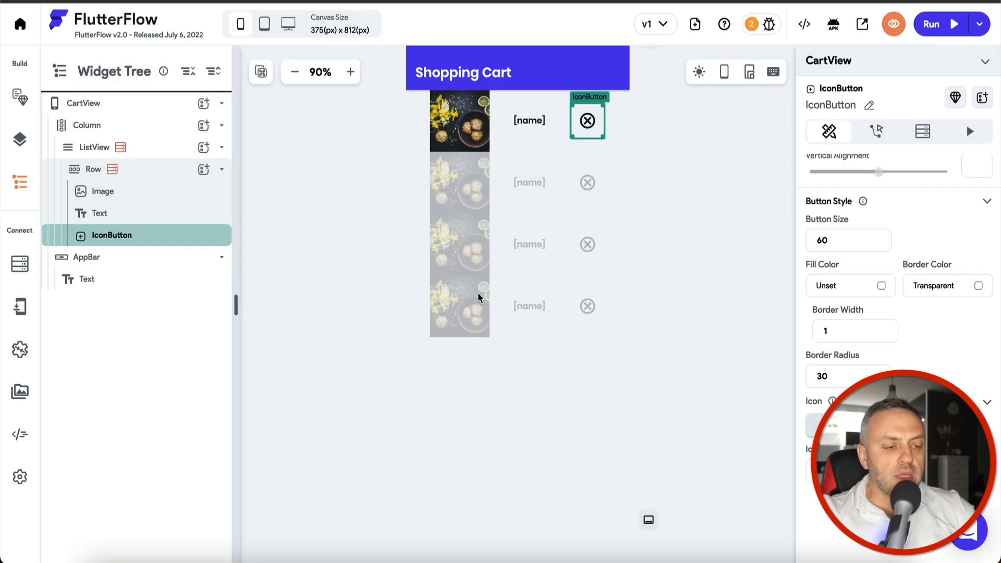
# Step: Add an On Tap Update Local State action to the IconButton, targeting the Cart field with update type Remove from List
pyautogui.click(587, 118)
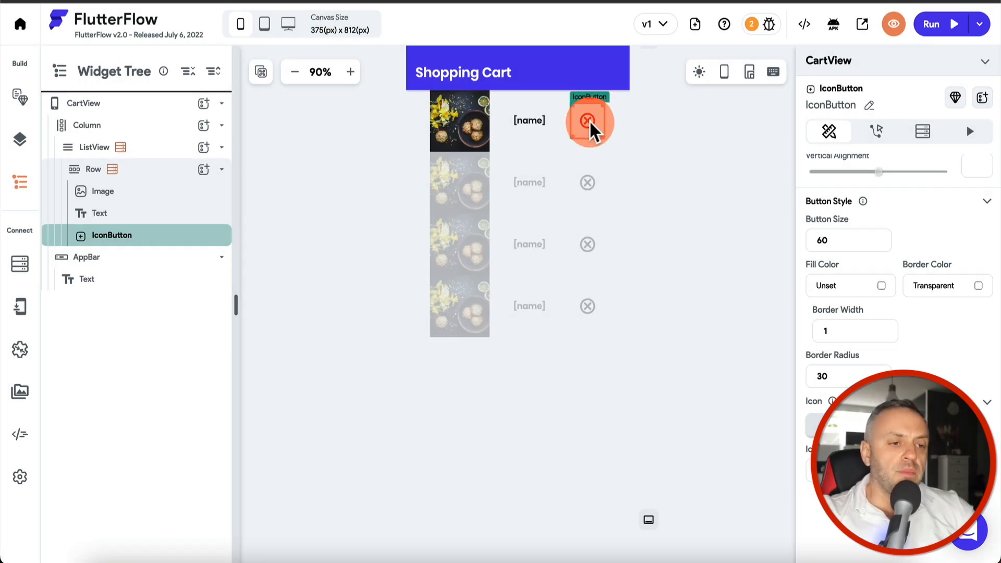
pyautogui.click(883, 136)
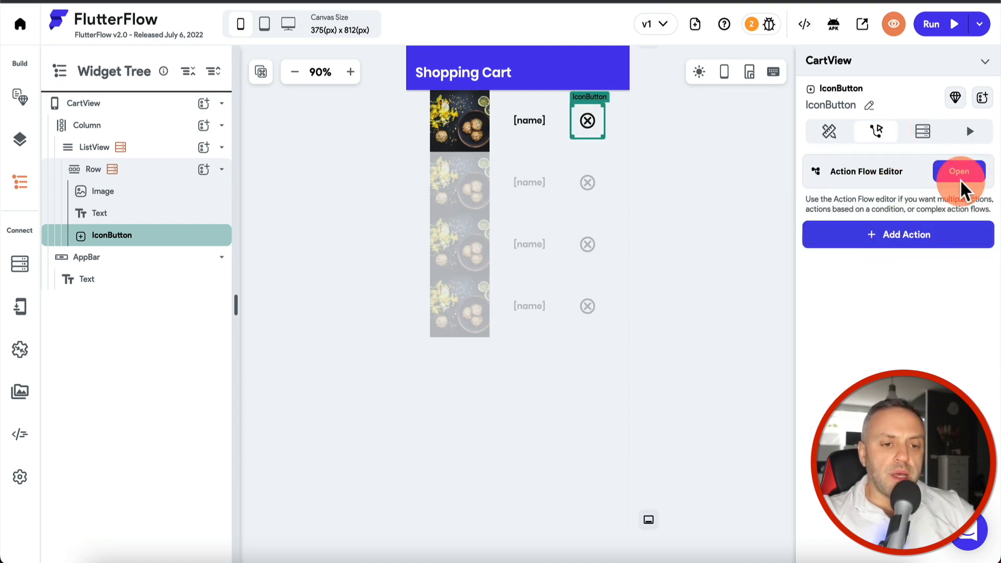
pyautogui.click(907, 234)
pyautogui.scroll(-5, 823, 359)
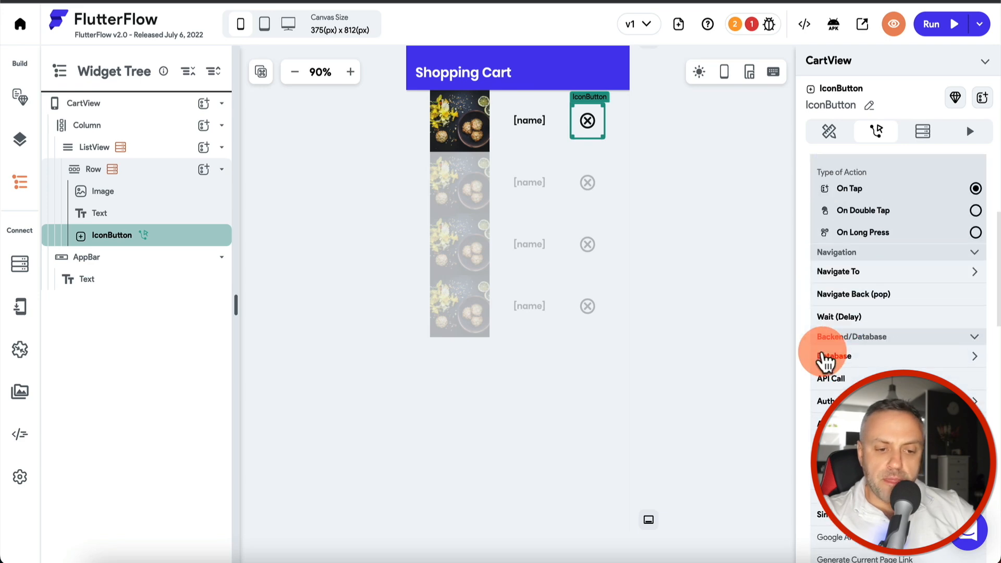
pyautogui.click(832, 412)
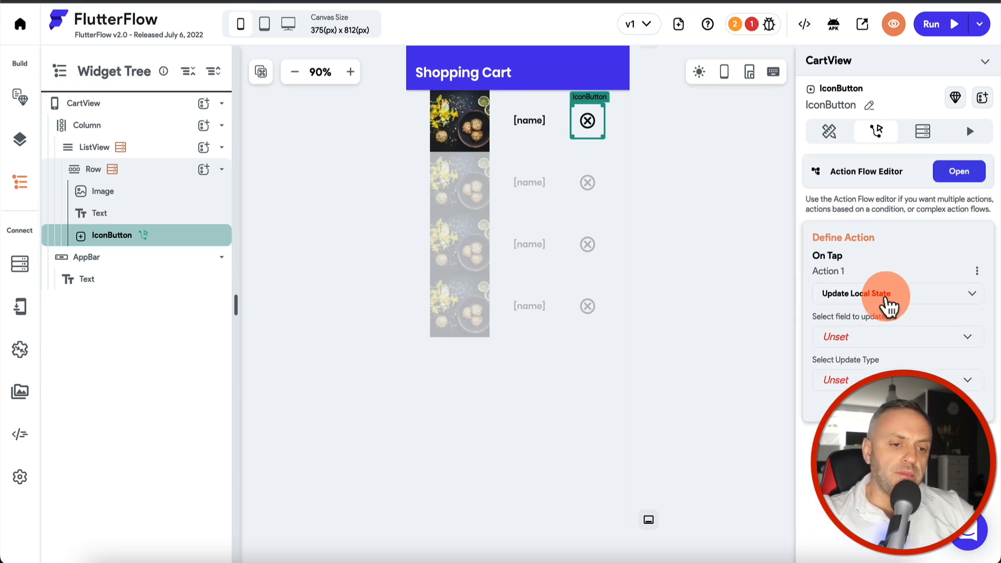
pyautogui.click(871, 339)
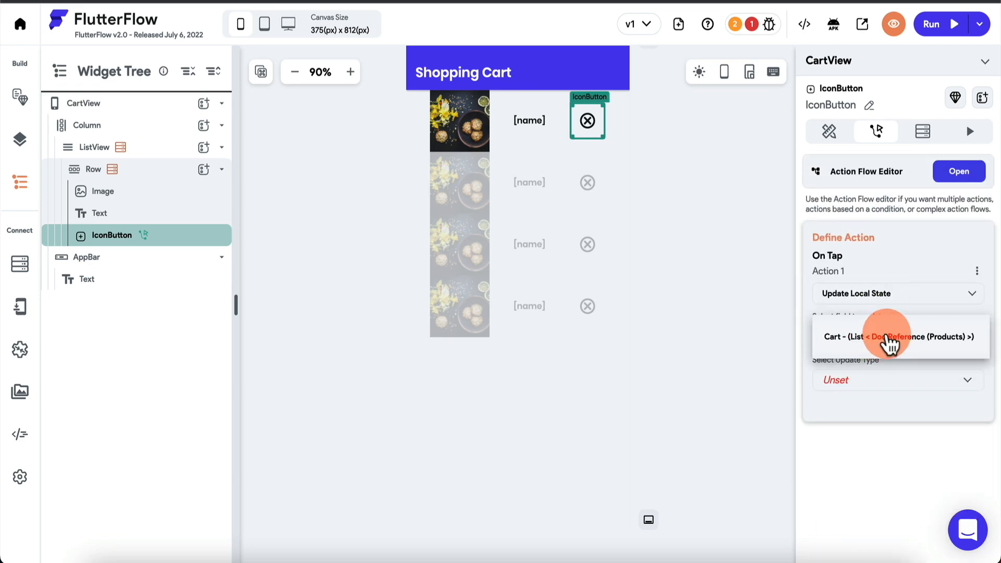
pyautogui.click(890, 339)
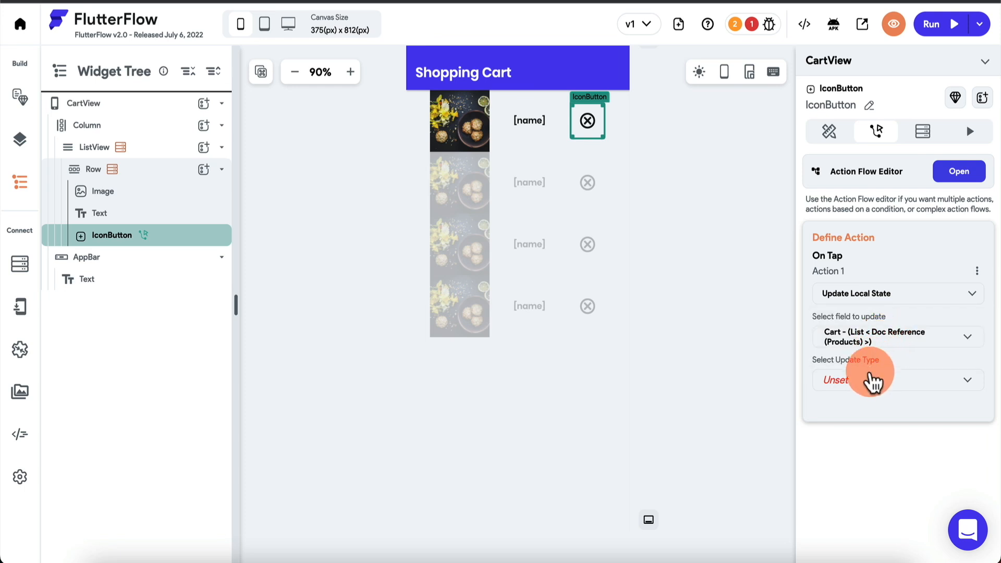
pyautogui.click(868, 383)
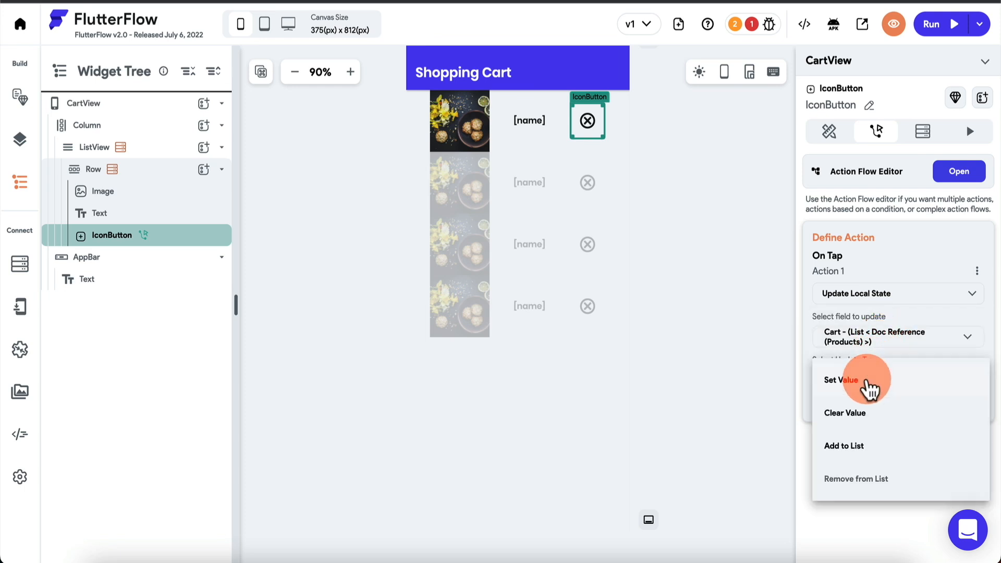
pyautogui.click(857, 477)
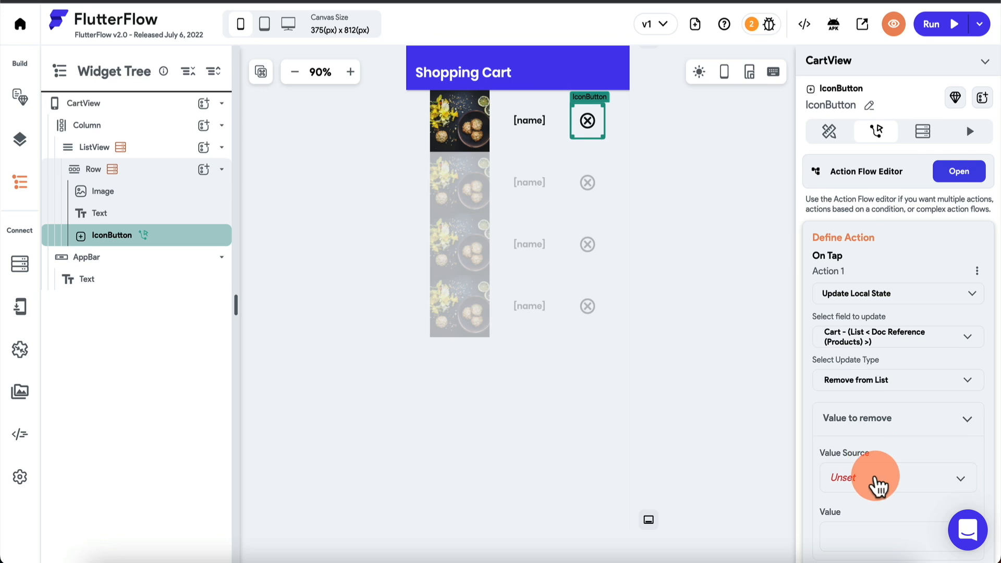
# Step: Set the action's value to remove to come from a variable, using the cartItems item
pyautogui.click(878, 485)
pyautogui.click(878, 482)
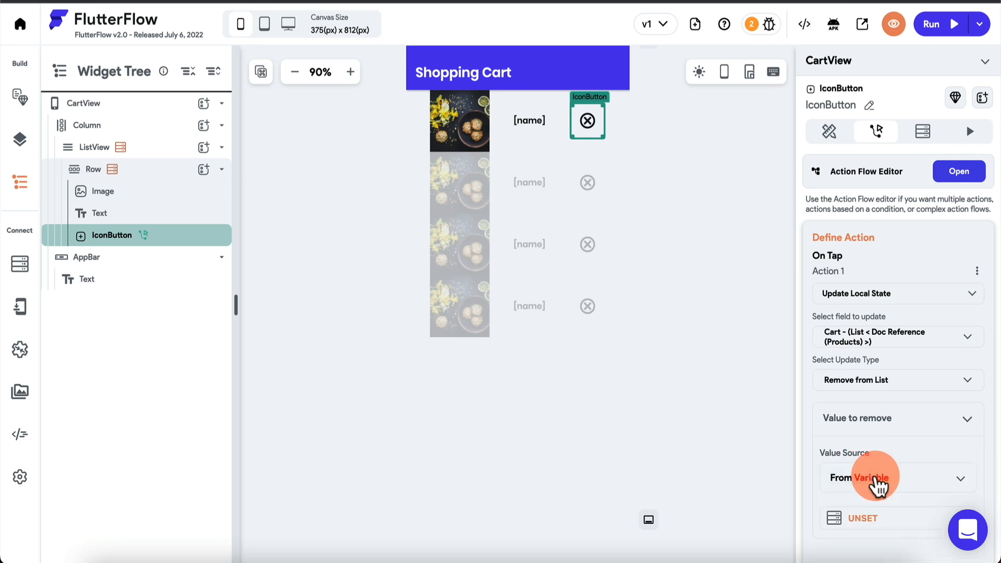
pyautogui.scroll(-2, 881, 453)
pyautogui.click(866, 432)
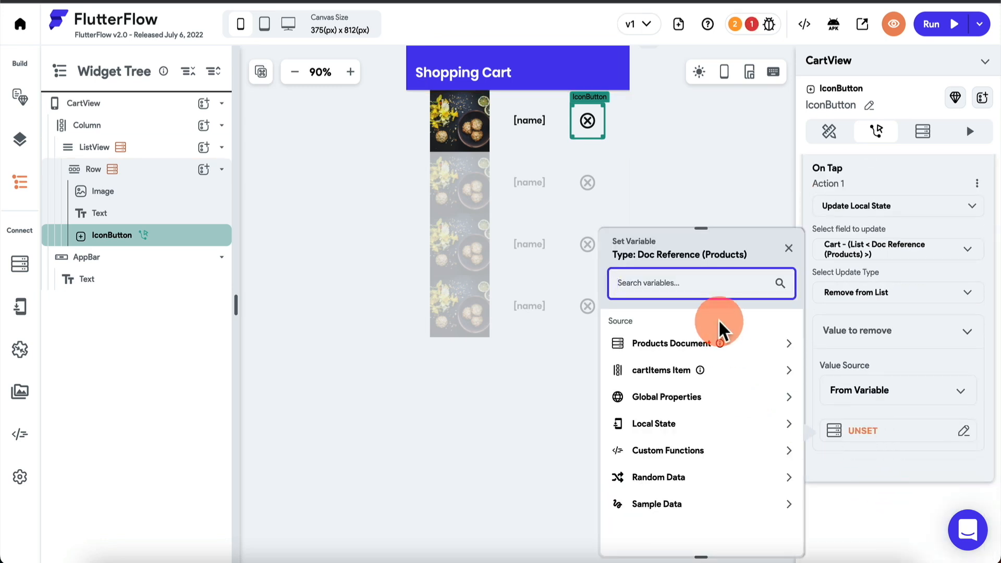
pyautogui.click(688, 344)
pyautogui.click(688, 344)
pyautogui.click(661, 370)
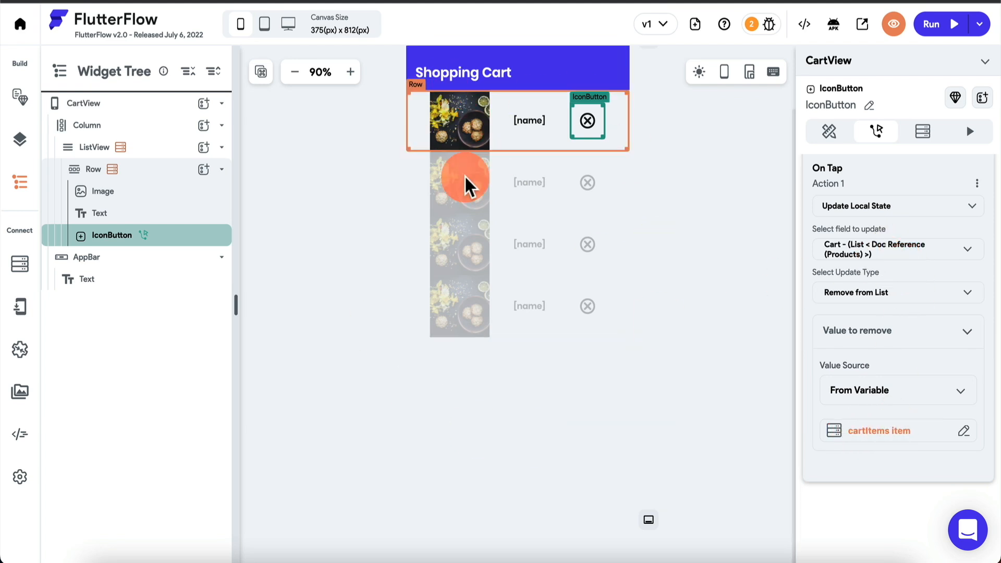
pyautogui.click(886, 431)
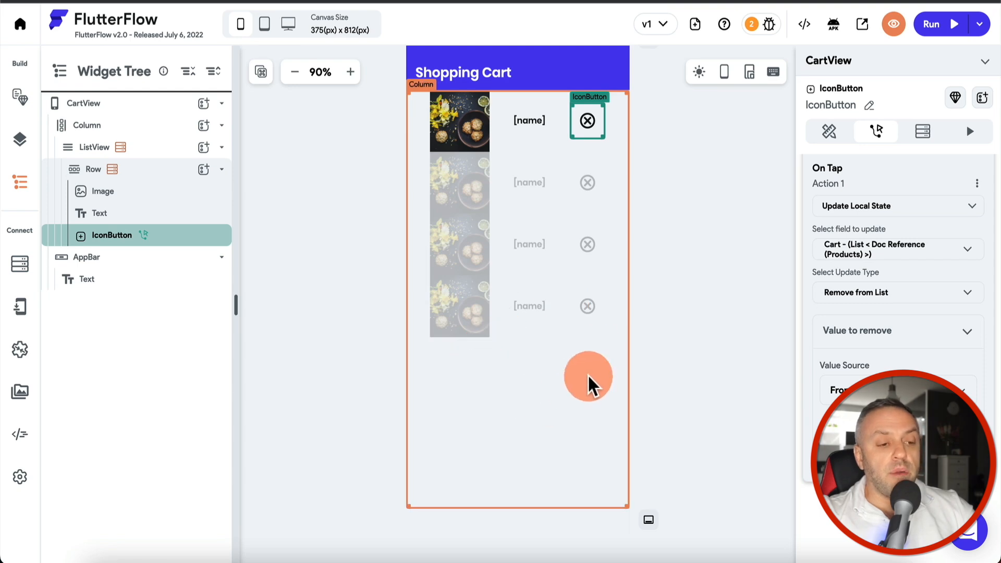
# Step: Add a Button to the CartView page's Column, below the ListView
pyautogui.click(203, 192)
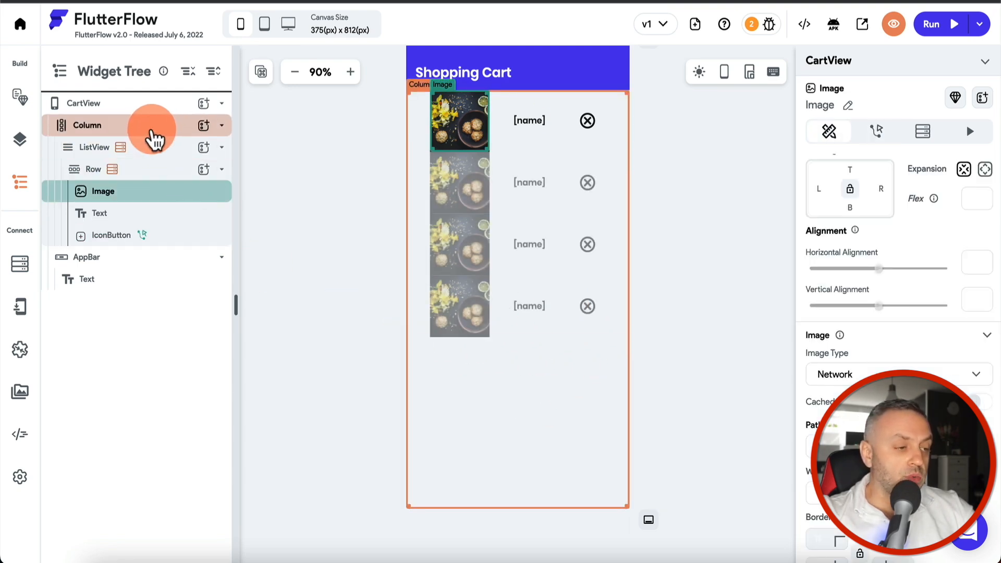
pyautogui.click(154, 136)
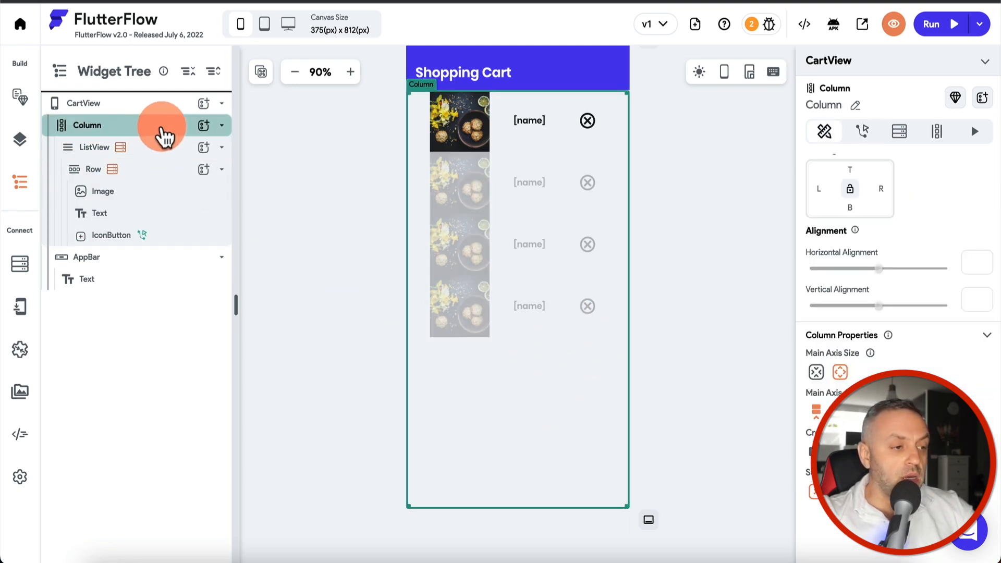
pyautogui.click(203, 126)
pyautogui.click(308, 110)
pyautogui.write('but')
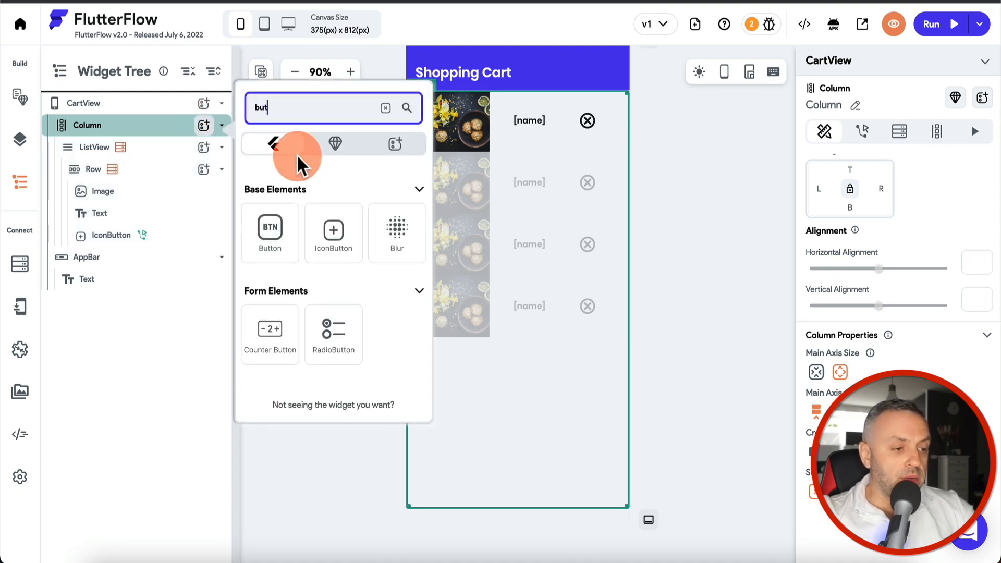
pyautogui.click(269, 230)
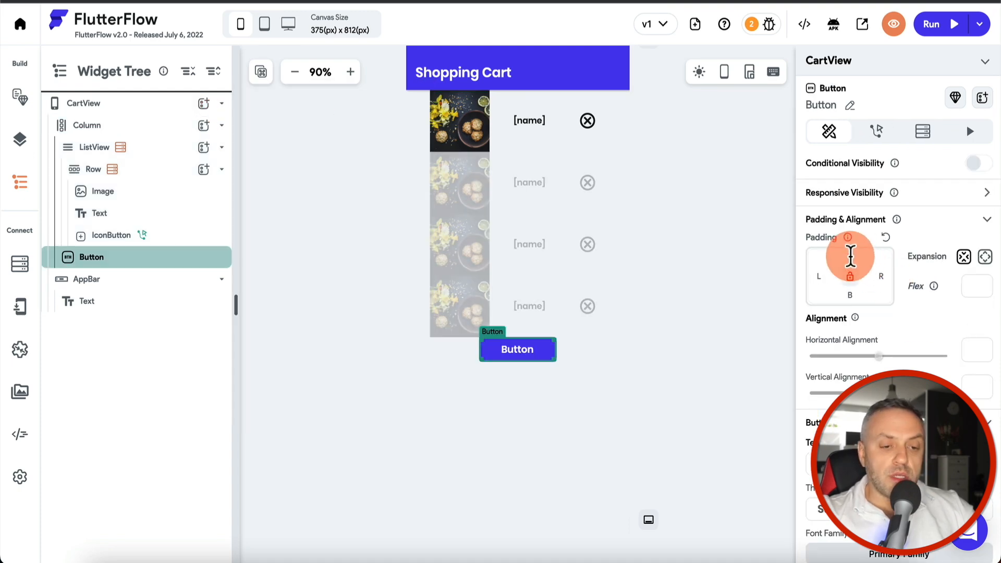
# Step: Set the new button's top padding to 50 and its text to "CHECKOUT"
pyautogui.click(850, 256)
pyautogui.write('50')
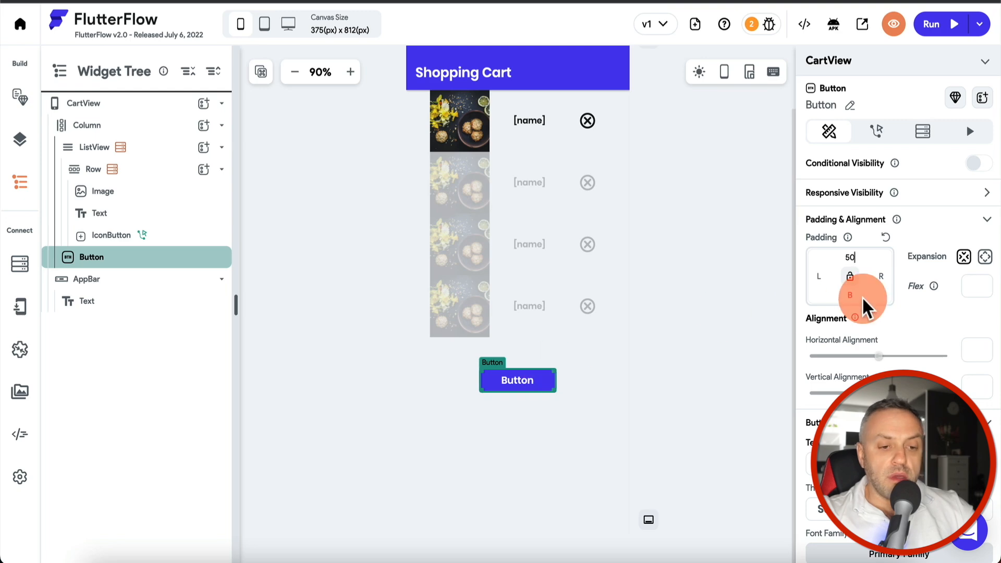
pyautogui.scroll(-4, 884, 291)
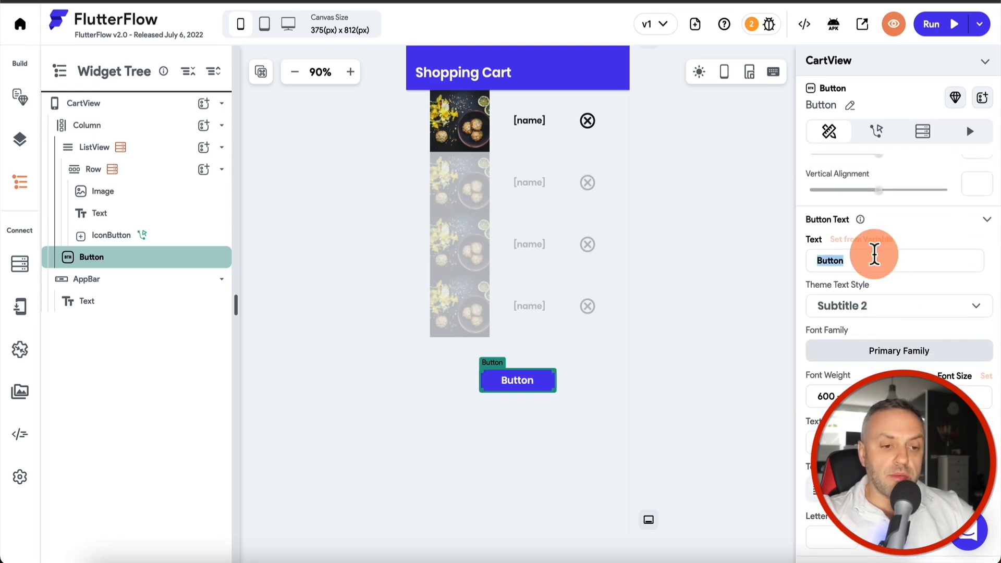
pyautogui.write('CHECKOUT')
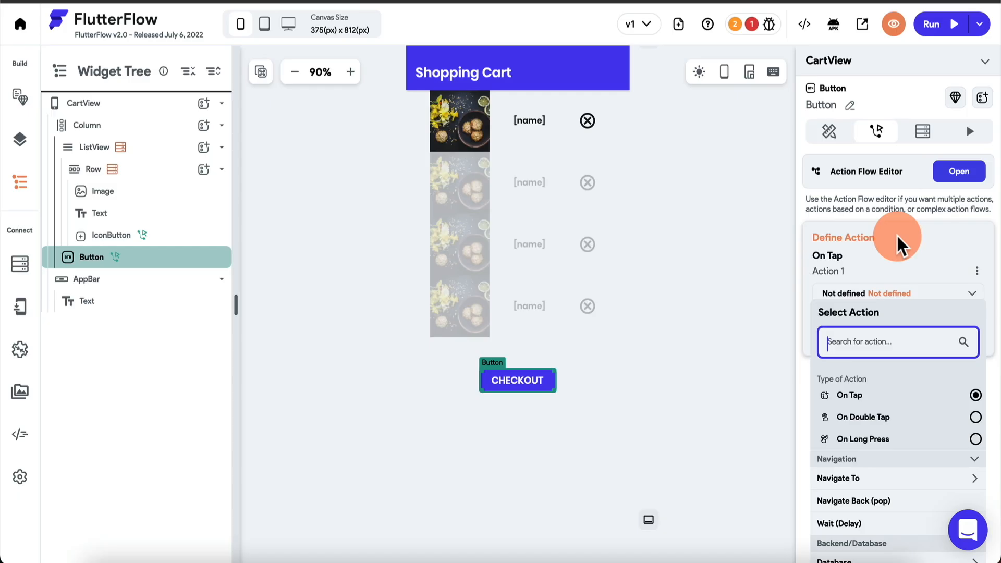
# Step: Add an On Tap action to the CHECKOUT button that navigates to the CheckoutView page
pyautogui.click(881, 329)
pyautogui.scroll(-2, 883, 342)
pyautogui.click(885, 381)
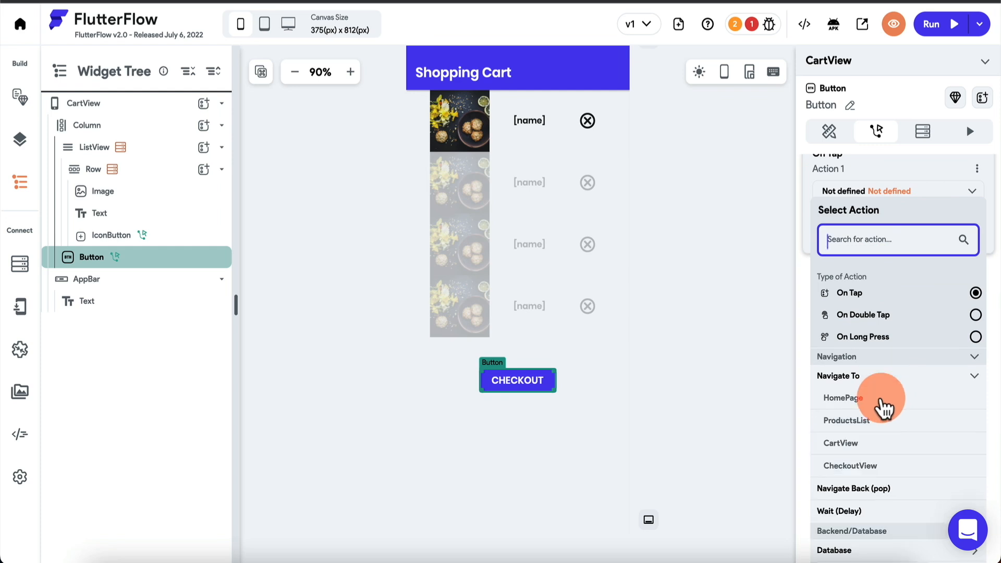
pyautogui.click(872, 465)
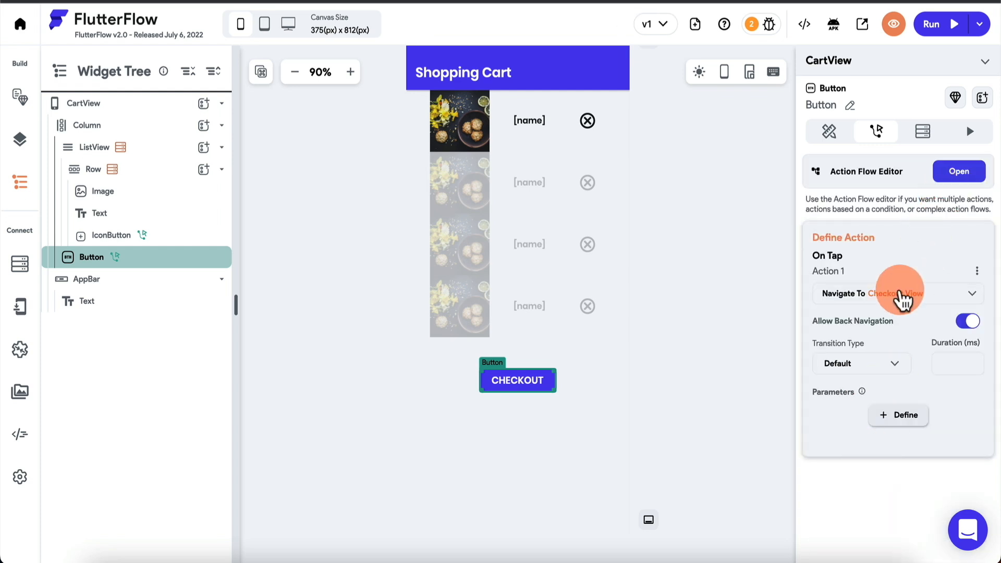
# Step: Open the CheckoutView page and add a ListView to its Column, with a Row inside the ListView
pyautogui.click(19, 99)
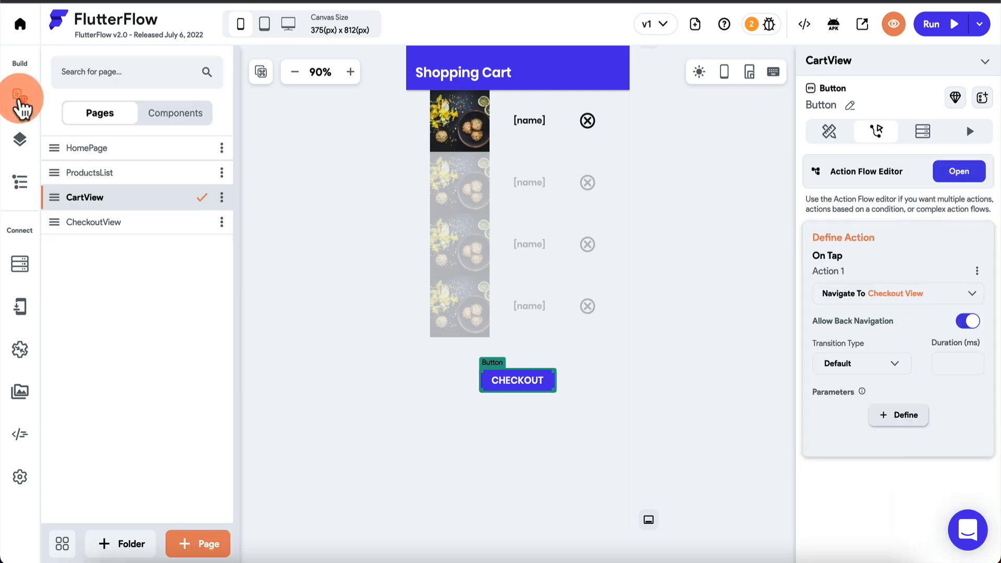
pyautogui.click(104, 224)
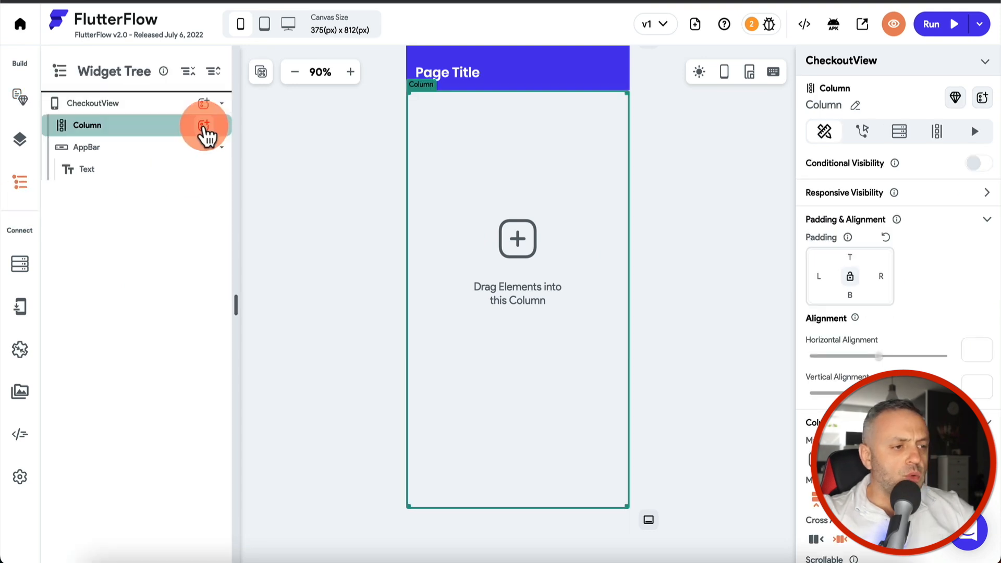
pyautogui.click(203, 126)
pyautogui.write('list')
pyautogui.moveTo(268, 233); pyautogui.dragTo(503, 107)
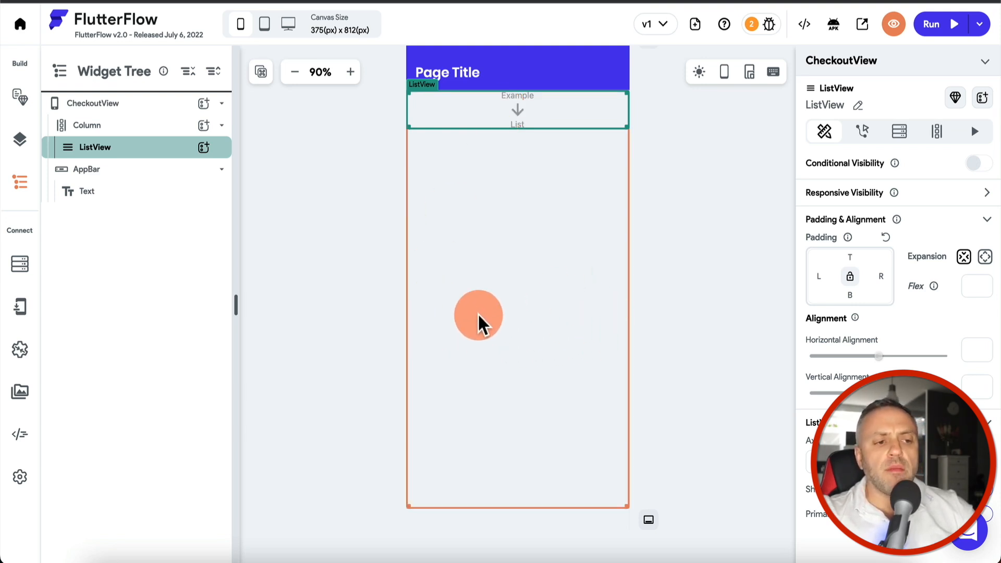
pyautogui.click(203, 151)
pyautogui.write('Row')
pyautogui.click(270, 249)
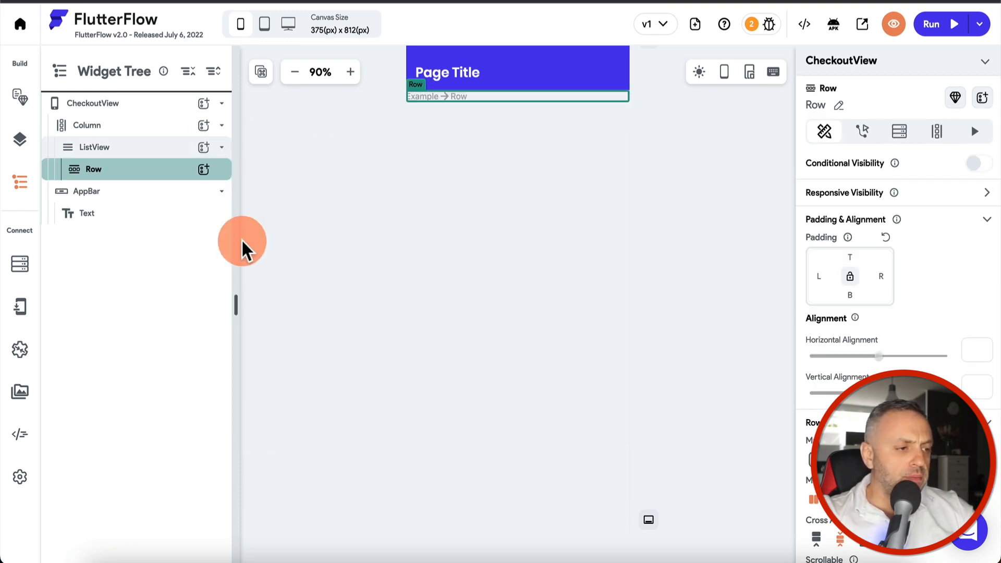
# Step: Add an Image and a Text widget to the Row in the CheckoutView page's ListView
pyautogui.click(203, 169)
pyautogui.write('IMA')
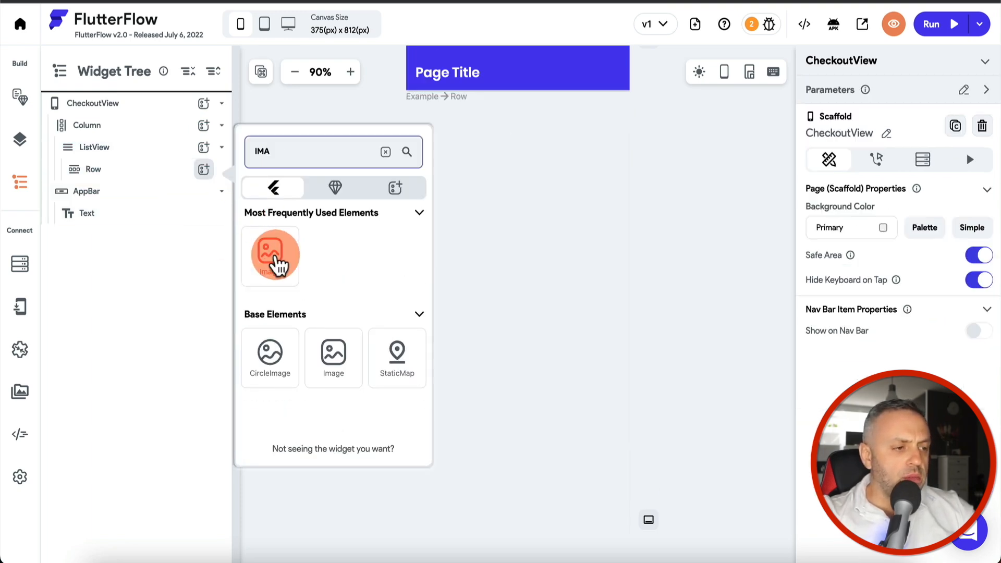
pyautogui.click(275, 261)
pyautogui.click(203, 169)
pyautogui.write('TEXT')
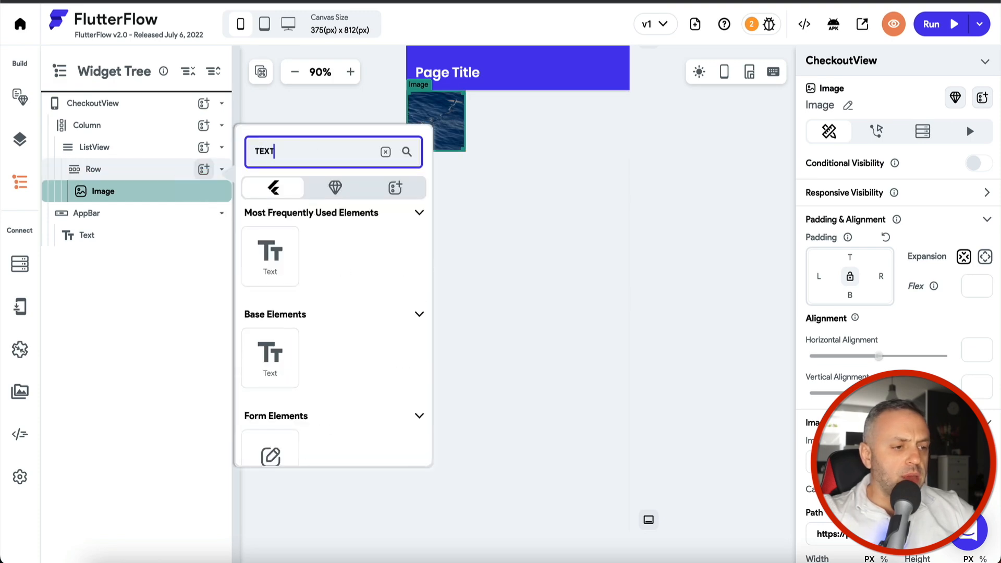
pyautogui.click(270, 255)
pyautogui.scroll(-3, 876, 365)
pyautogui.scroll(6, 868, 339)
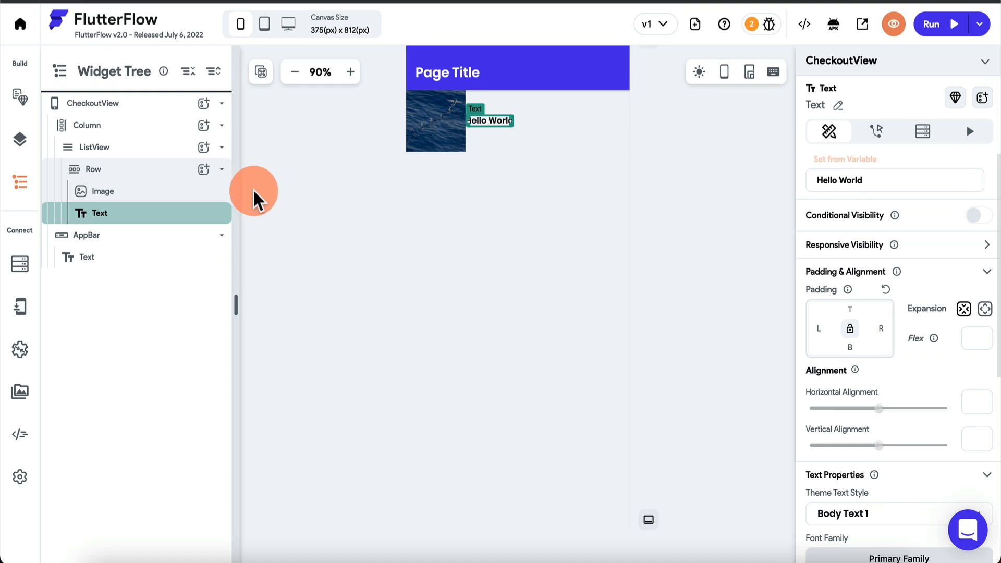
# Step: Set the Row's main axis alignment so the image and the text are spaced evenly
pyautogui.click(153, 175)
pyautogui.scroll(-3, 886, 386)
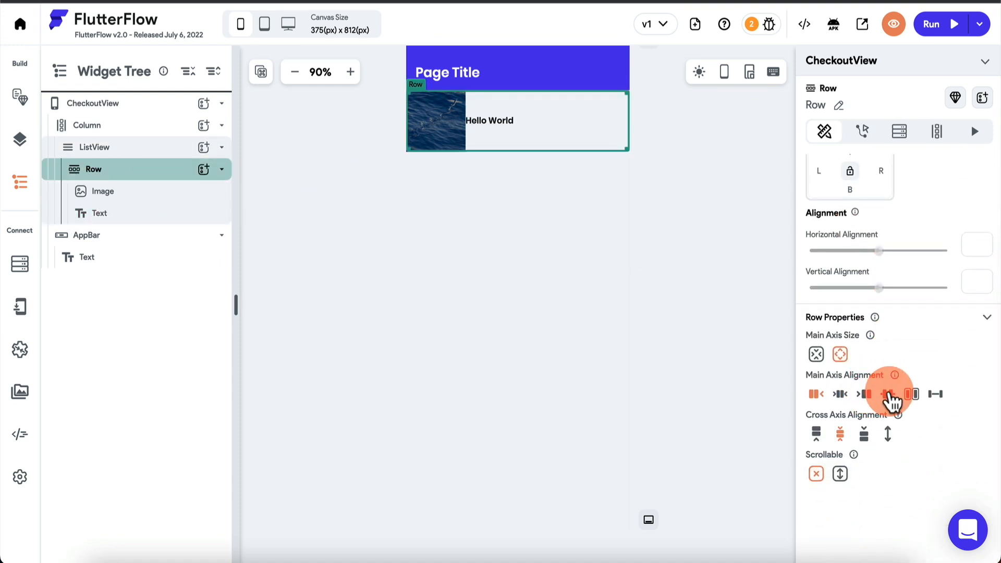
pyautogui.click(888, 394)
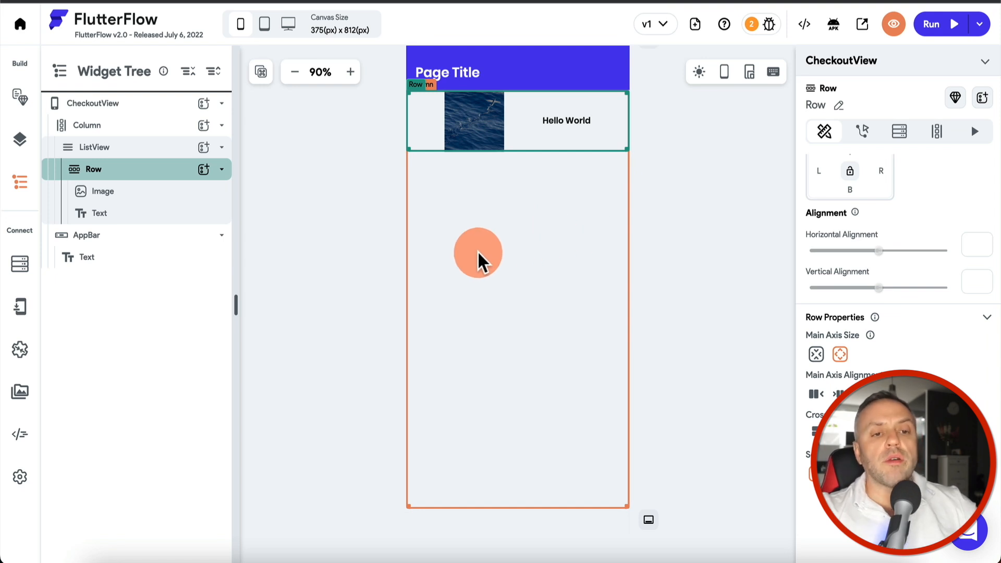
# Step: Start generating dynamic children for the CheckoutView page's ListView and name the variable cartItems
pyautogui.click(143, 148)
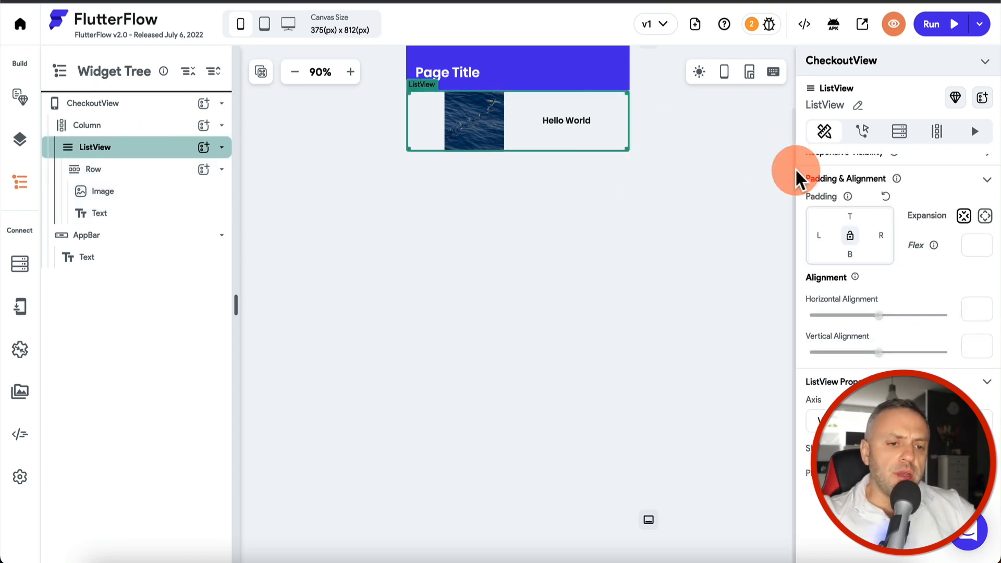
pyautogui.scroll(3, 932, 233)
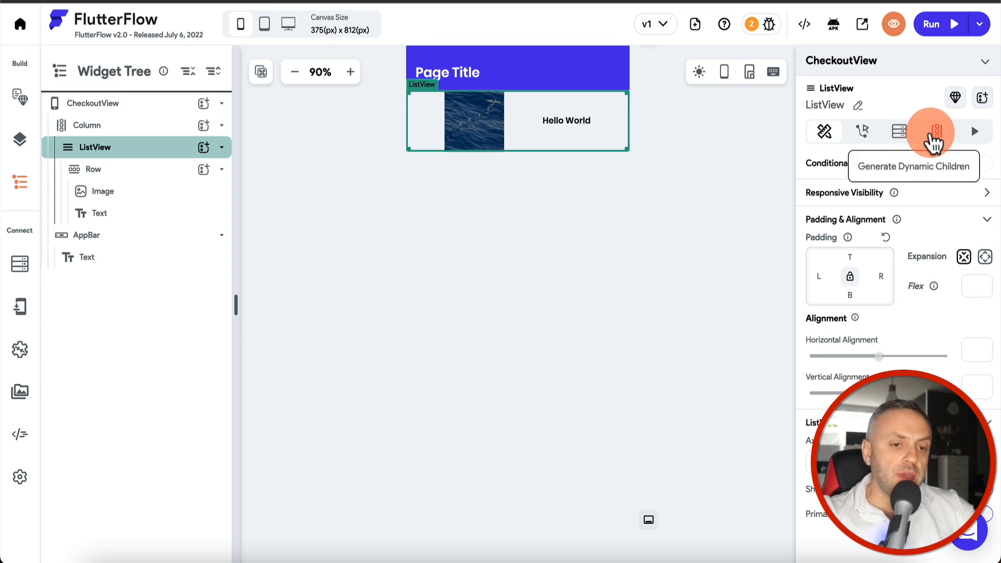
pyautogui.click(899, 132)
pyautogui.click(871, 197)
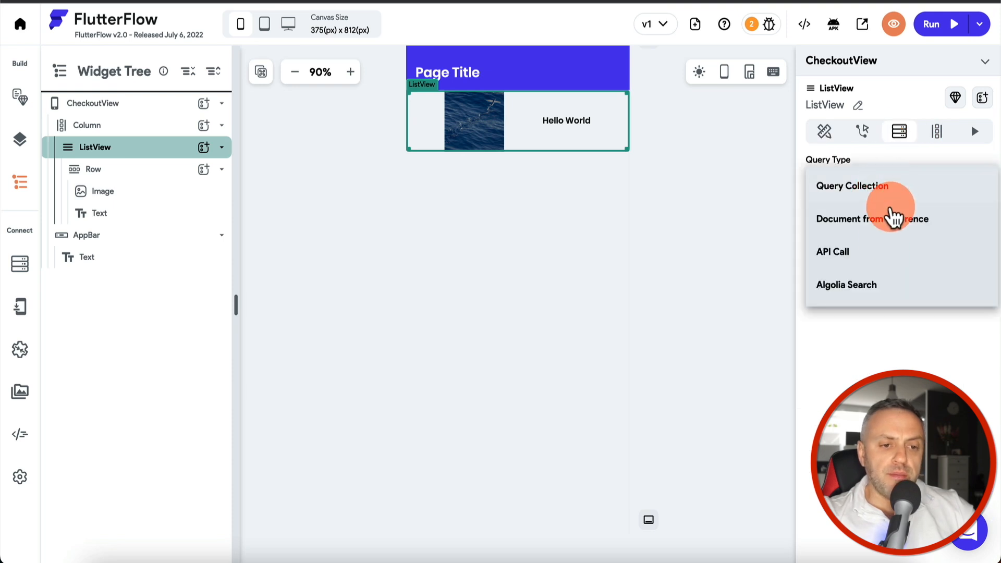
pyautogui.click(937, 136)
pyautogui.click(937, 136)
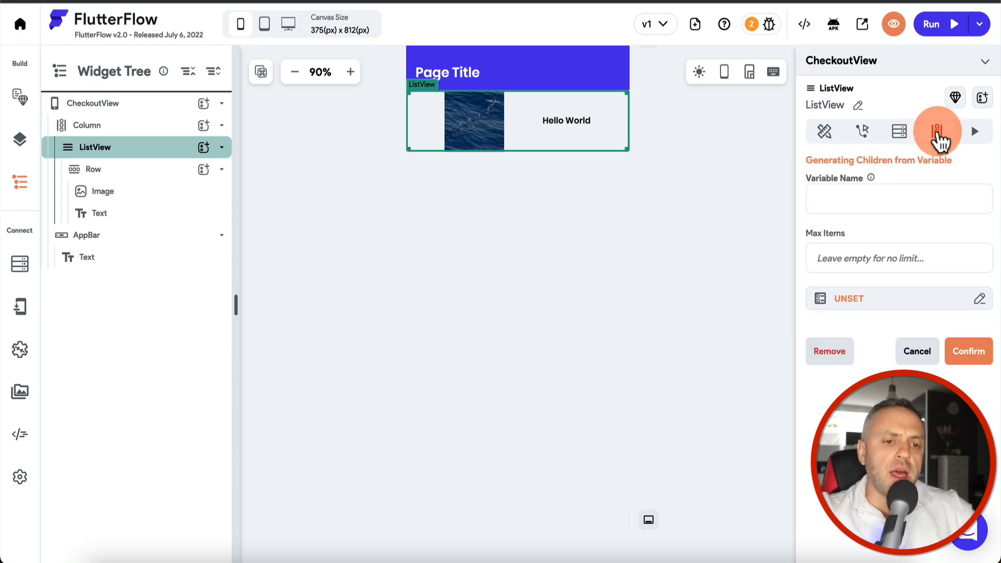
pyautogui.click(889, 199)
pyautogui.write('cartItems')
# Step: Use the Local State Cart list as the source of the ListView's generated children
pyautogui.click(848, 298)
pyautogui.click(667, 371)
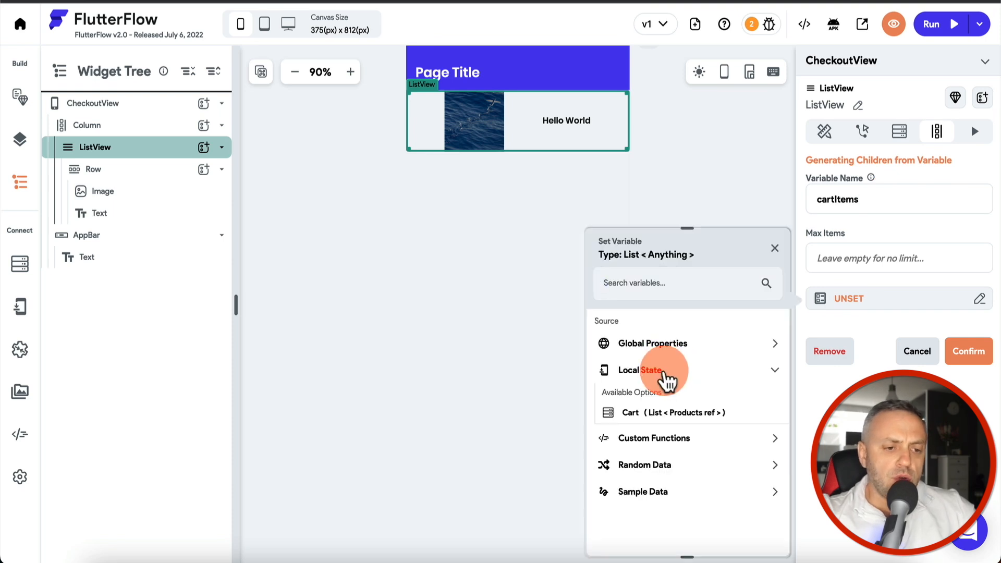
pyautogui.click(673, 413)
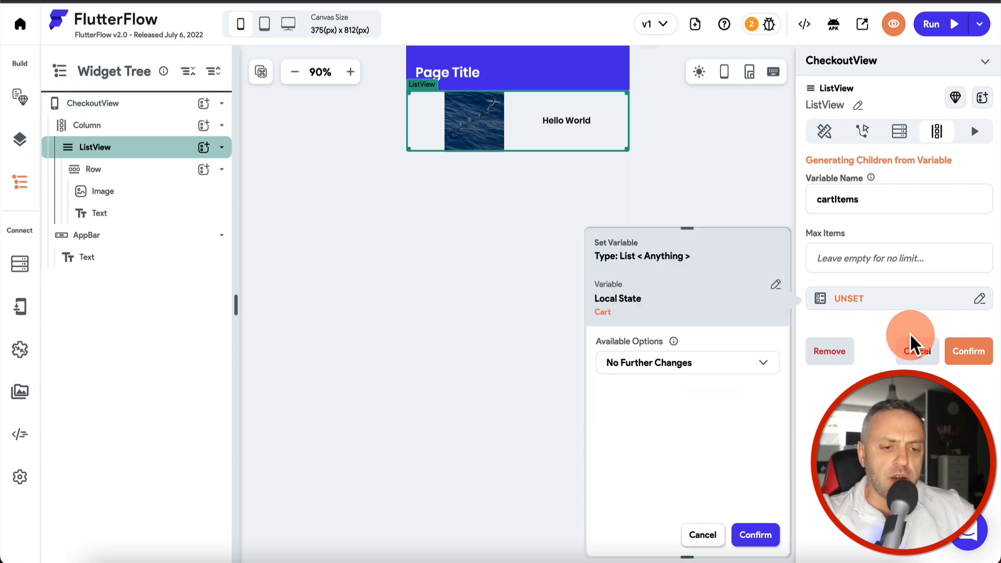
pyautogui.click(756, 534)
pyautogui.click(969, 351)
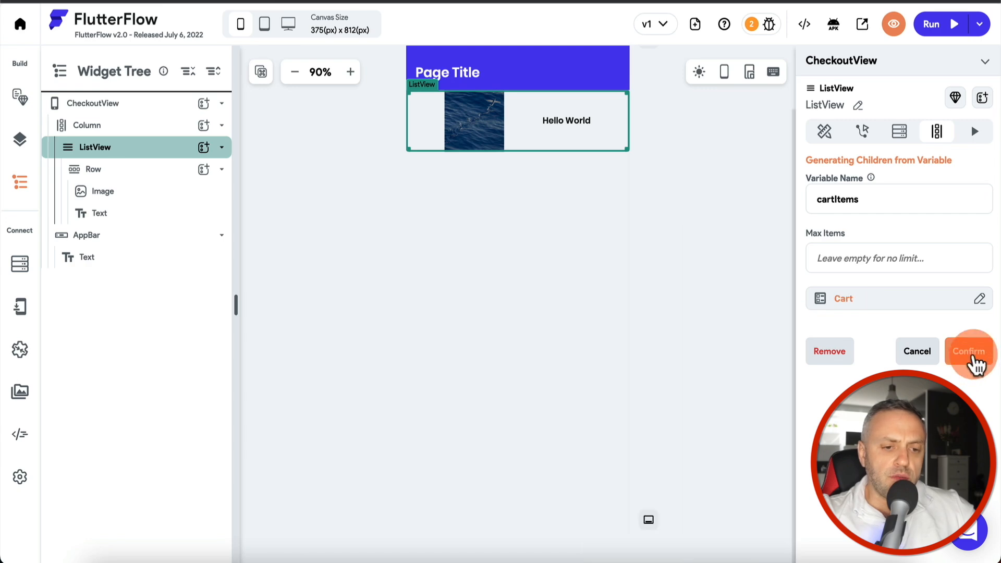
pyautogui.click(595, 351)
# Step: Give the Row a Document from Reference query on the Products collection, using the cartItems item as the reference
pyautogui.click(151, 171)
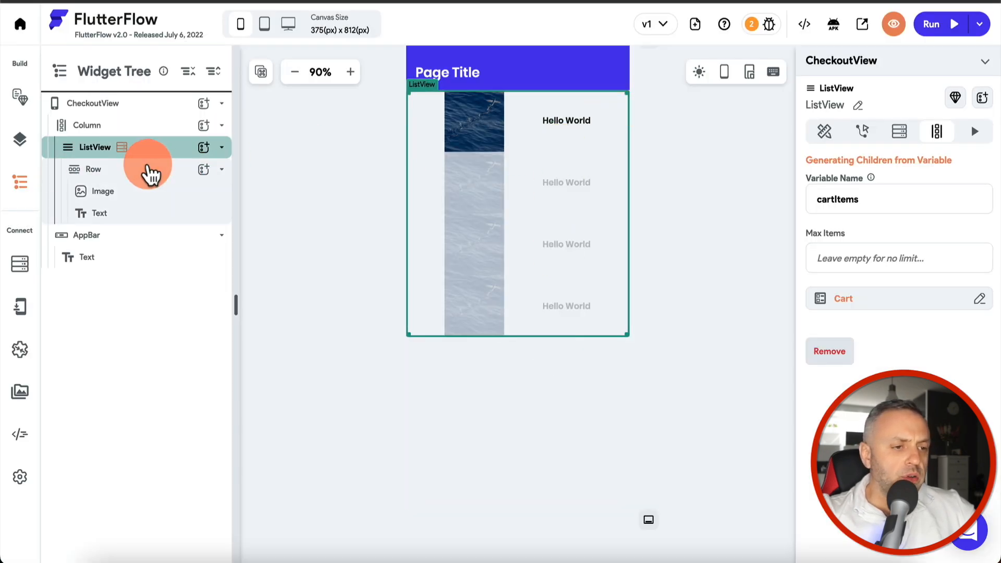
pyautogui.click(902, 137)
pyautogui.click(881, 194)
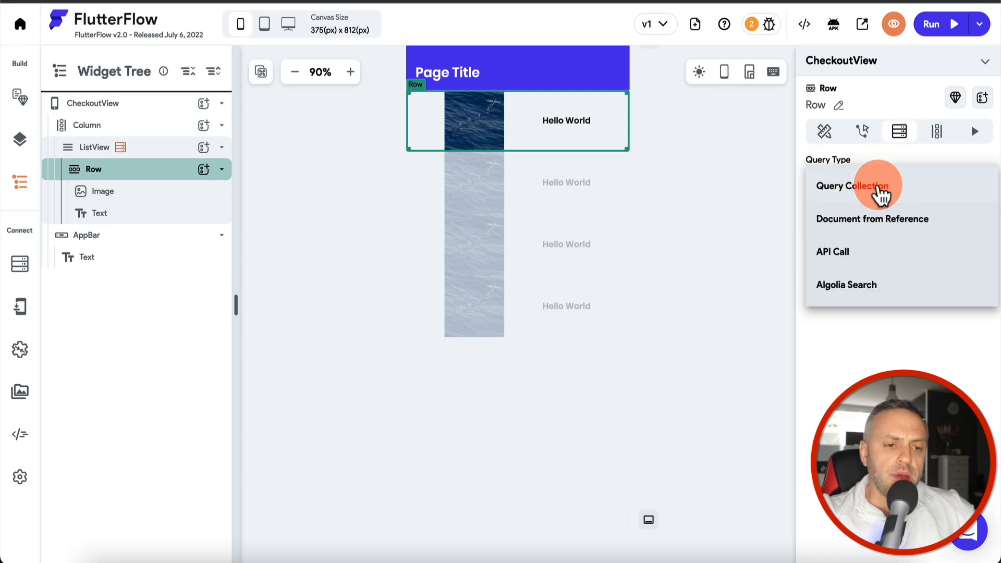
pyautogui.click(884, 225)
pyautogui.click(876, 266)
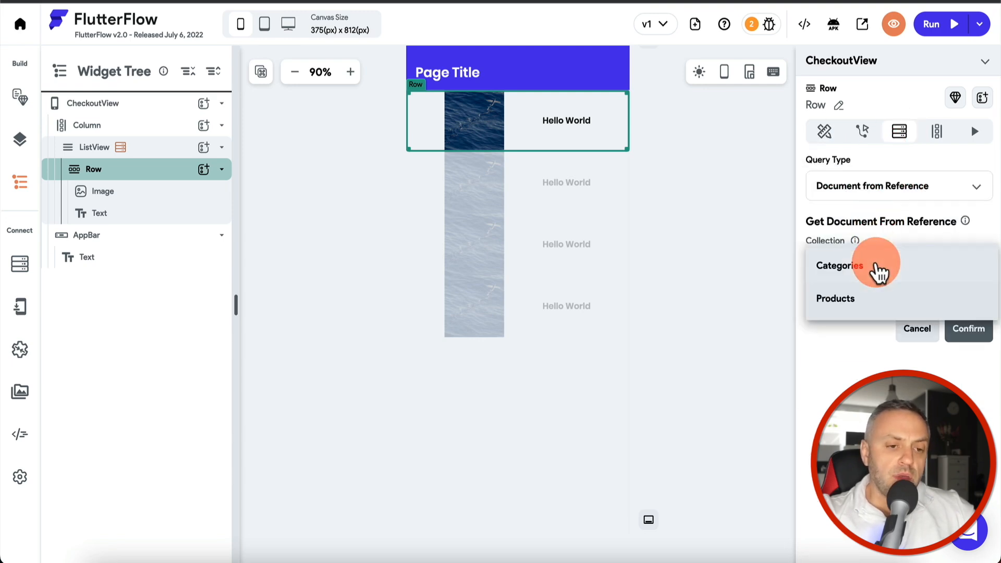
pyautogui.click(853, 298)
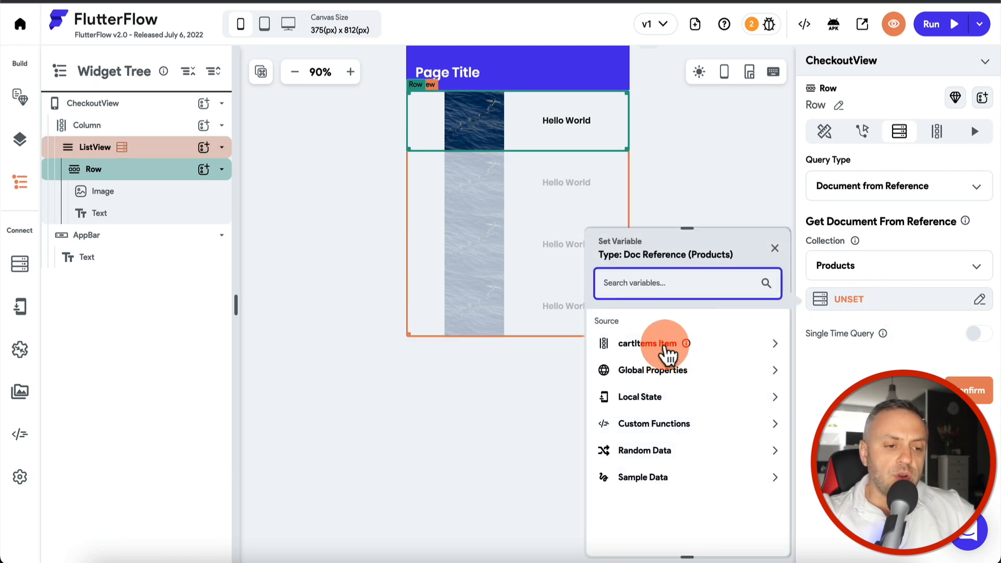
pyautogui.click(660, 344)
pyautogui.click(754, 534)
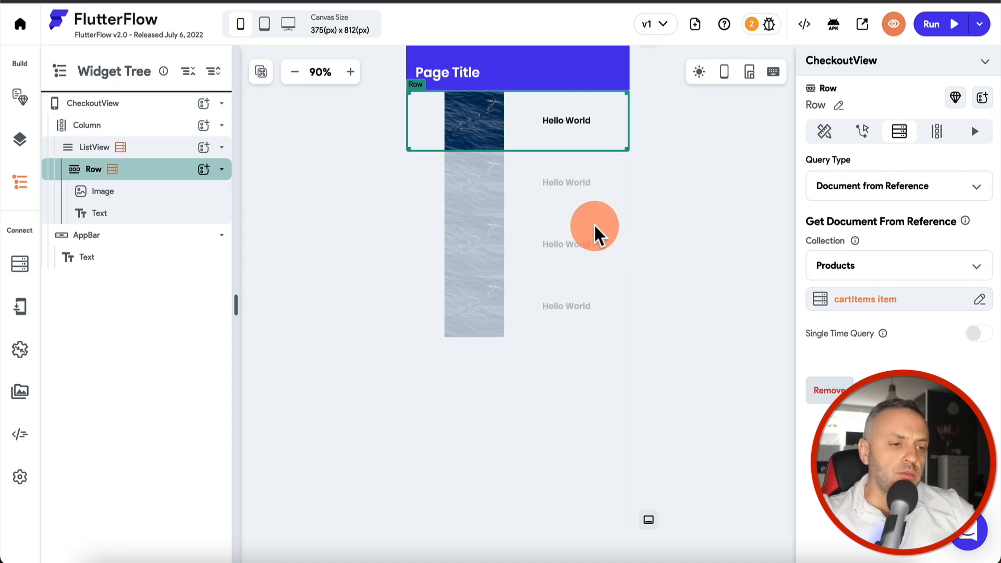
# Step: Bind the Row image's path to the image field of the Products Document
pyautogui.click(477, 123)
pyautogui.scroll(-2, 855, 353)
pyautogui.scroll(-2, 854, 354)
pyautogui.click(861, 340)
pyautogui.click(662, 343)
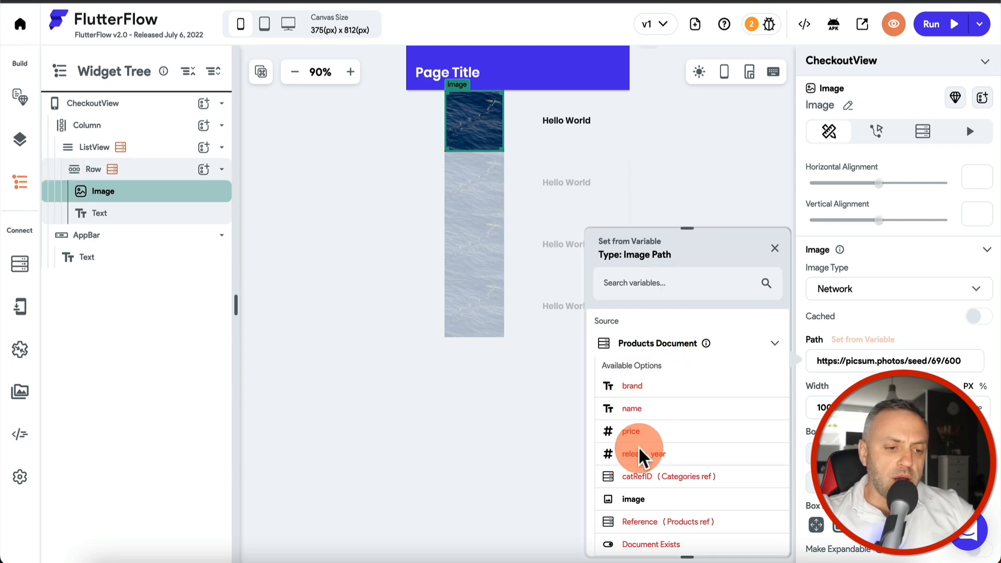
pyautogui.click(632, 500)
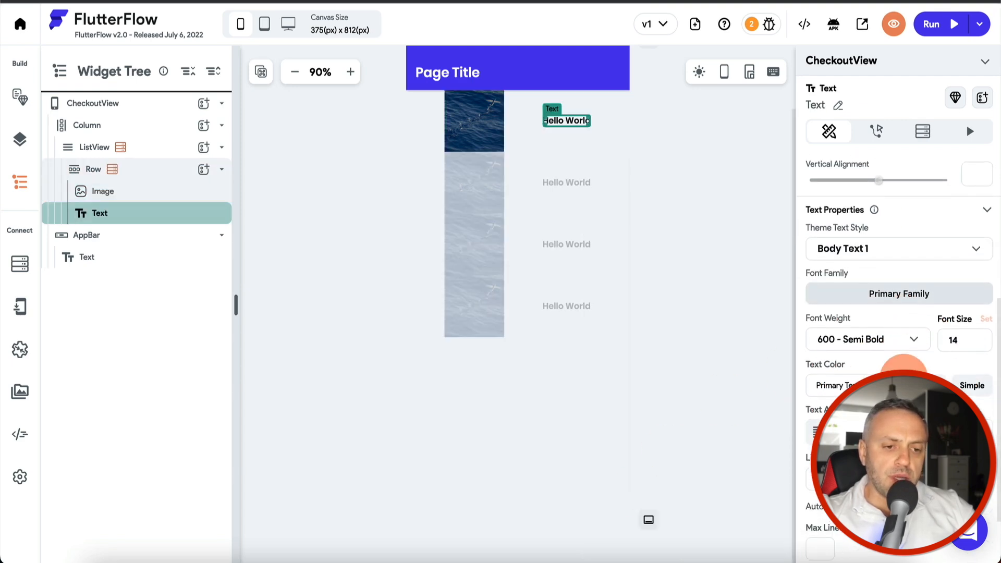
# Step: Bind the Row's Text widget to the name field of the product document
pyautogui.scroll(5, 886, 339)
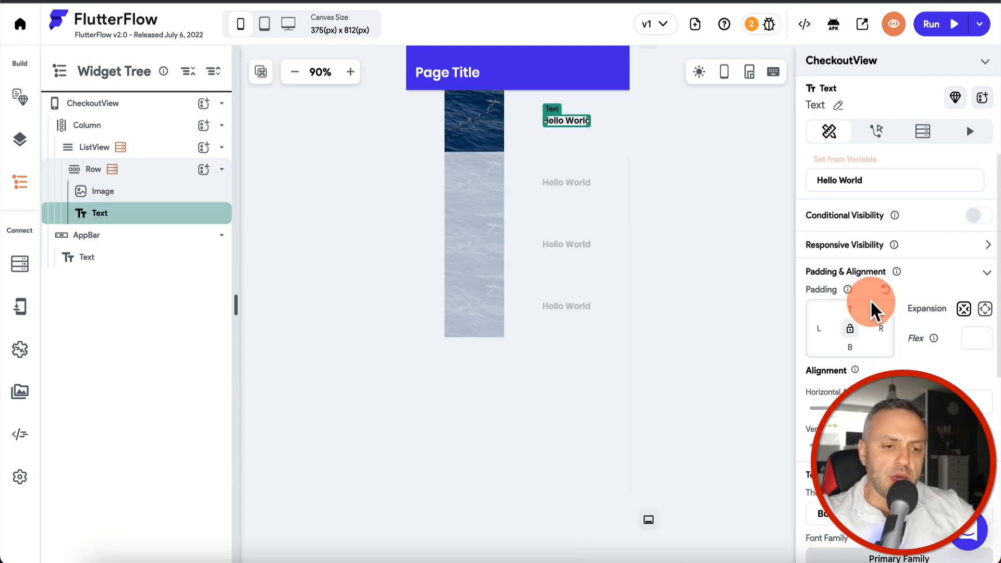
pyautogui.click(855, 160)
pyautogui.click(672, 436)
pyautogui.click(640, 316)
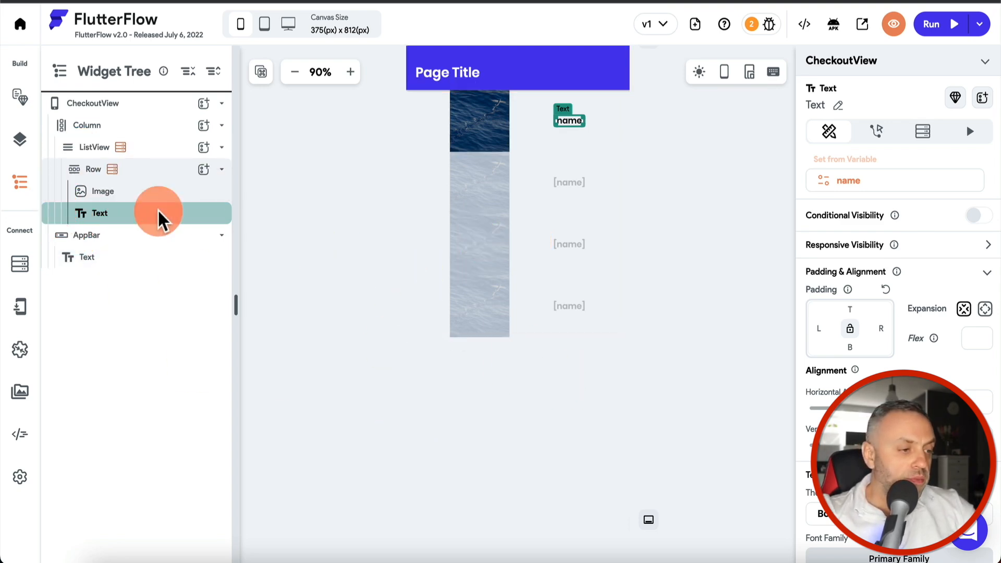
# Step: Add a Container to the Column below the ListView and set its top padding to 50
pyautogui.click(146, 127)
pyautogui.click(205, 127)
pyautogui.write('cont')
pyautogui.click(270, 211)
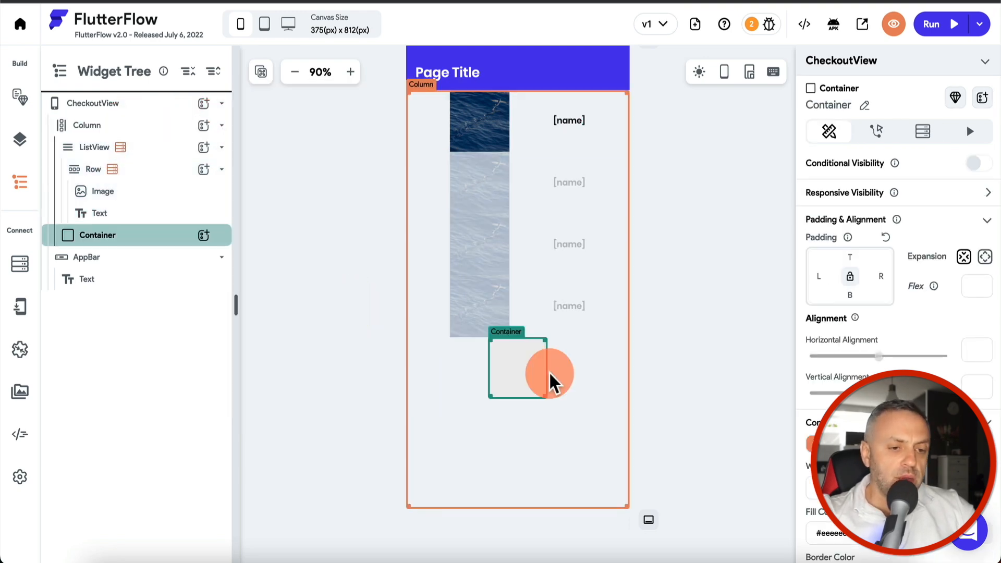
pyautogui.click(853, 256)
pyautogui.write('50')
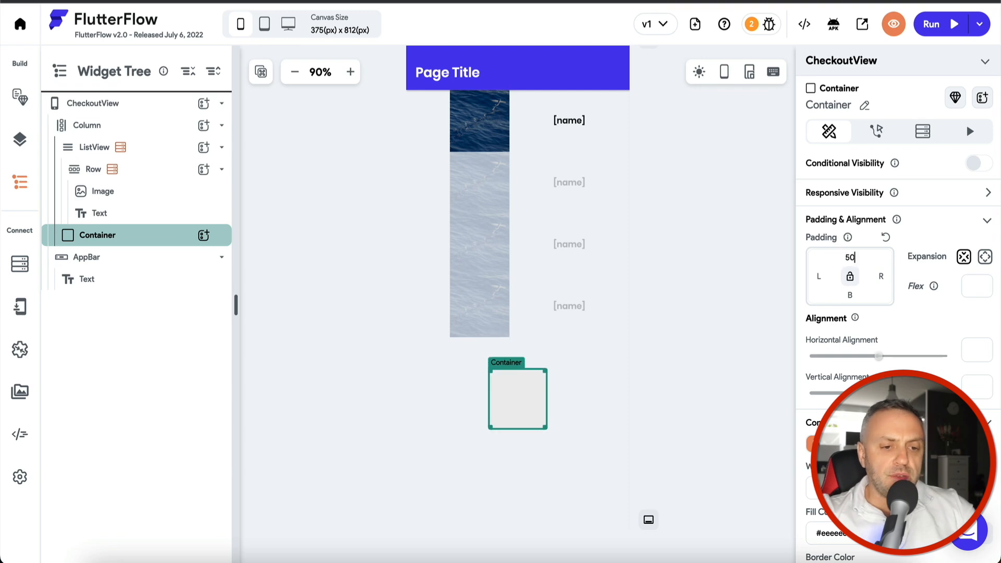
# Step: Place a Button inside the new Container
pyautogui.click(203, 235)
pyautogui.write('but')
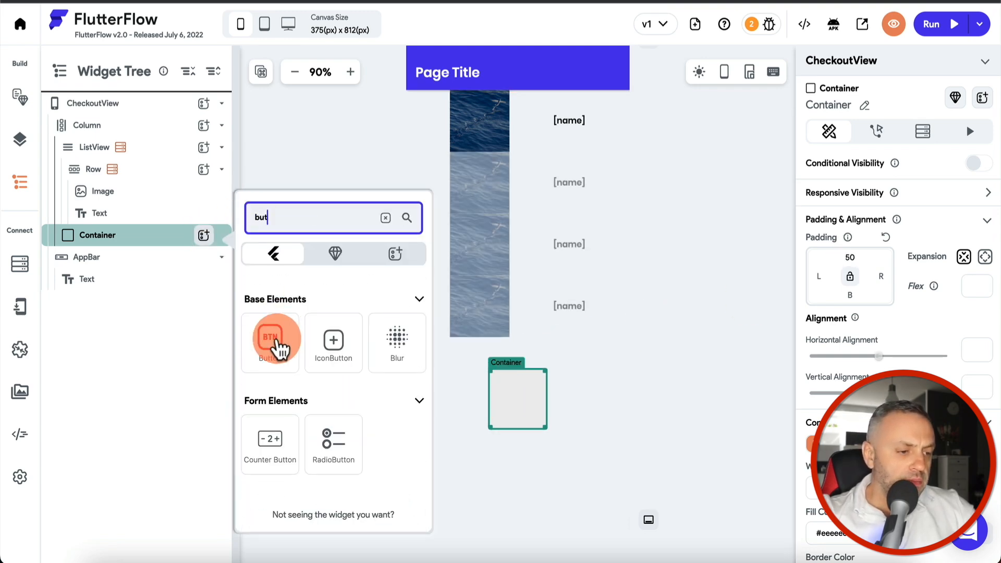
pyautogui.moveTo(276, 341); pyautogui.dragTo(501, 386)
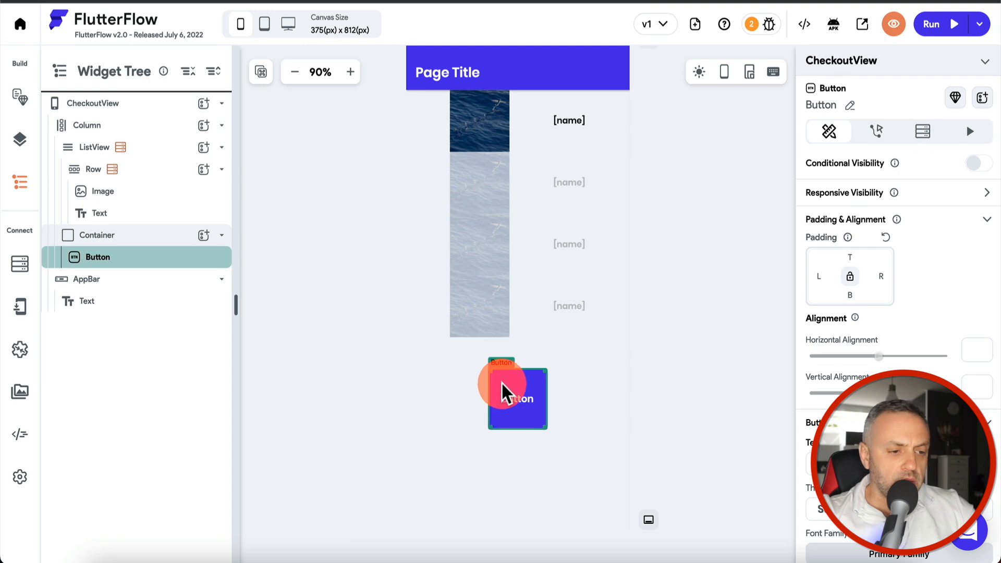
# Step: Set the Container's width to 200 px and its height to 50 px
pyautogui.click(166, 240)
pyautogui.scroll(-3, 839, 365)
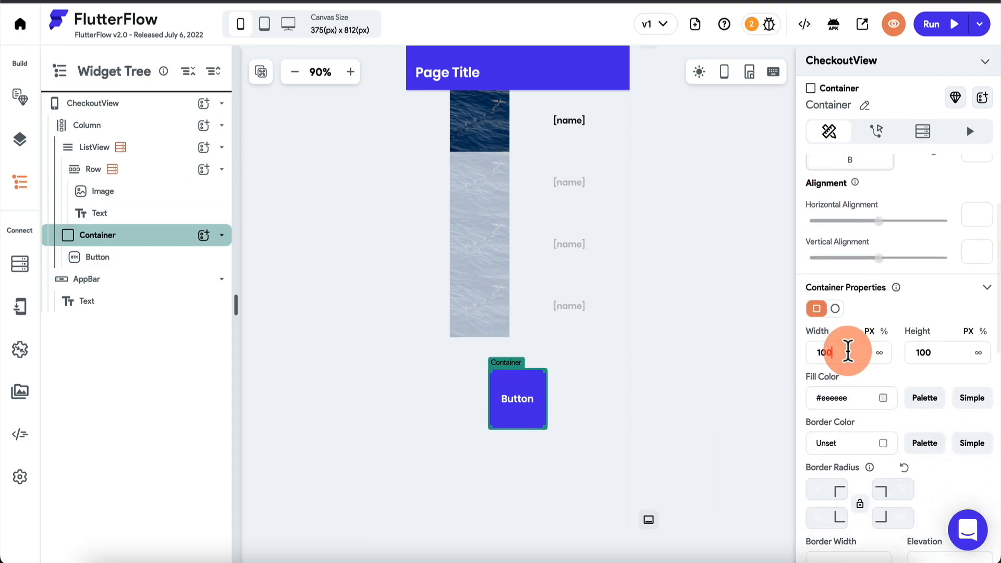
pyautogui.write('300')
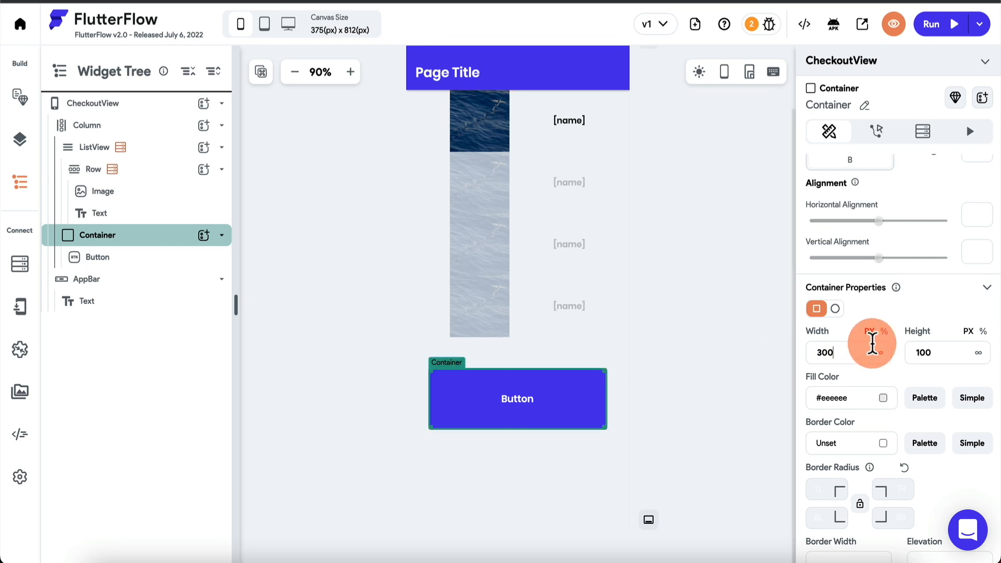
pyautogui.press('BackSpace')
pyautogui.press('BackSpace')
pyautogui.press('BackSpace')
pyautogui.write('200')
pyautogui.click(938, 346)
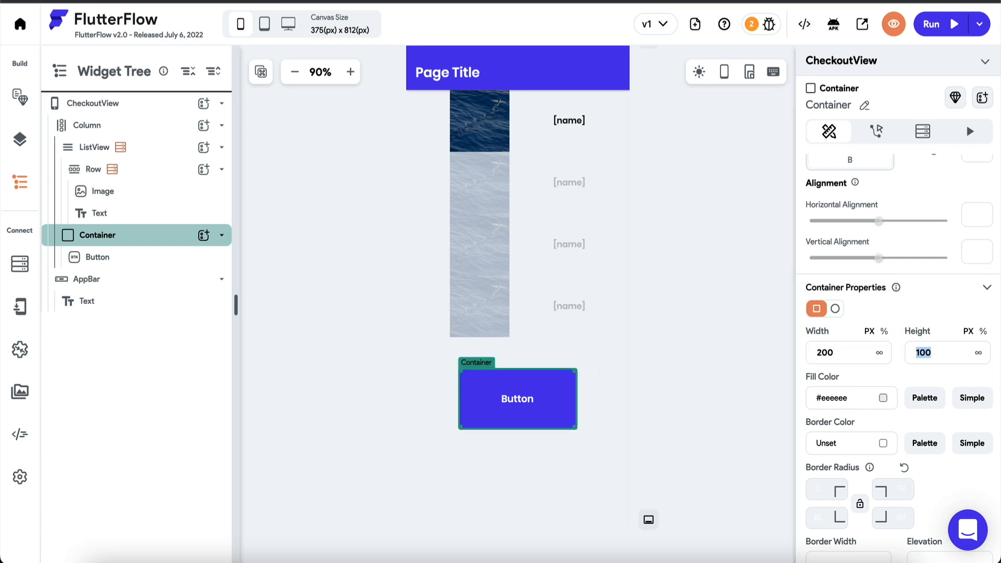
pyautogui.write('50')
# Step: Change the Button's fill color to the light blue #B4E9FF
pyautogui.click(511, 378)
pyautogui.click(505, 385)
pyautogui.scroll(-6, 916, 317)
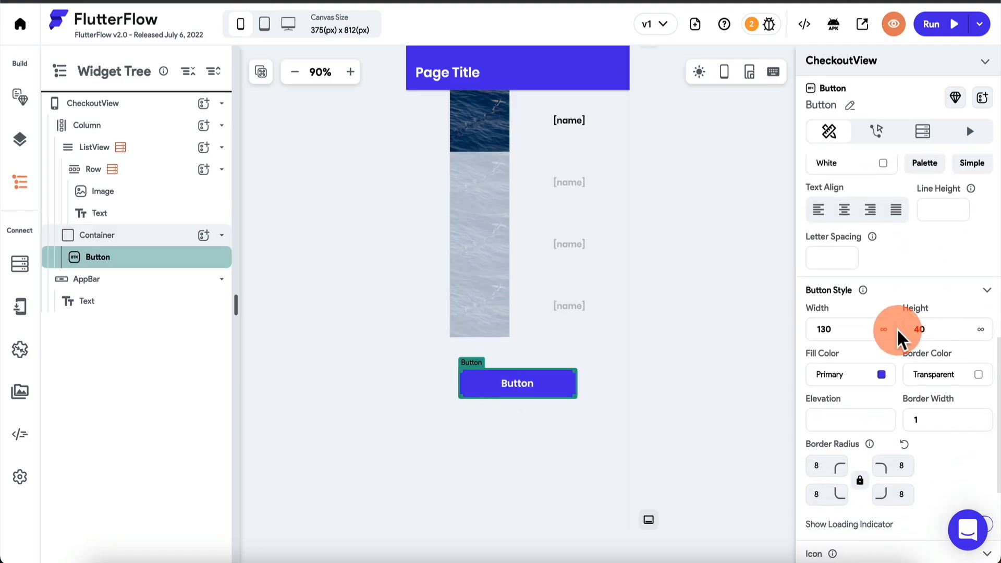
pyautogui.click(881, 374)
pyautogui.moveTo(547, 151); pyautogui.dragTo(601, 144)
pyautogui.click(359, 138)
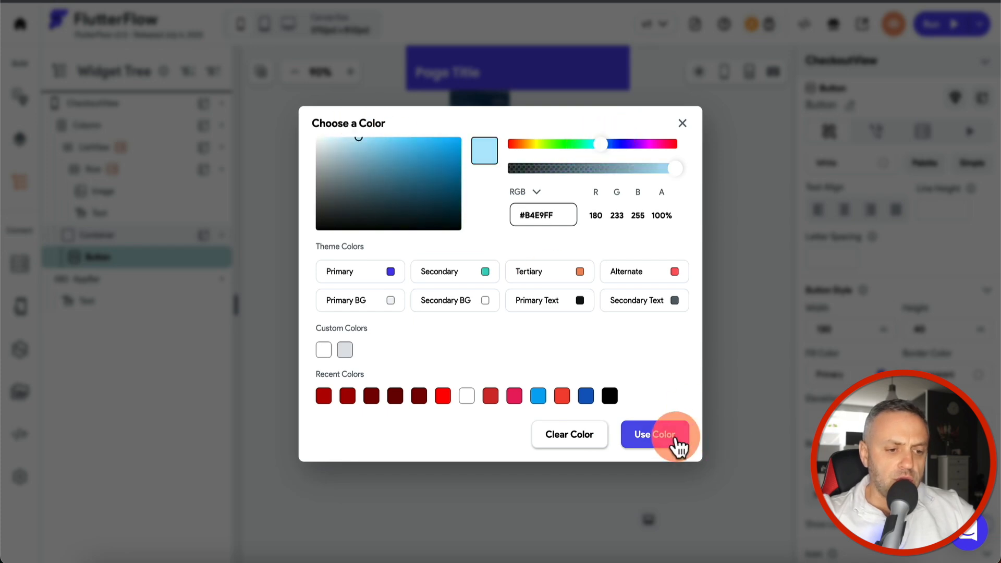
pyautogui.click(681, 443)
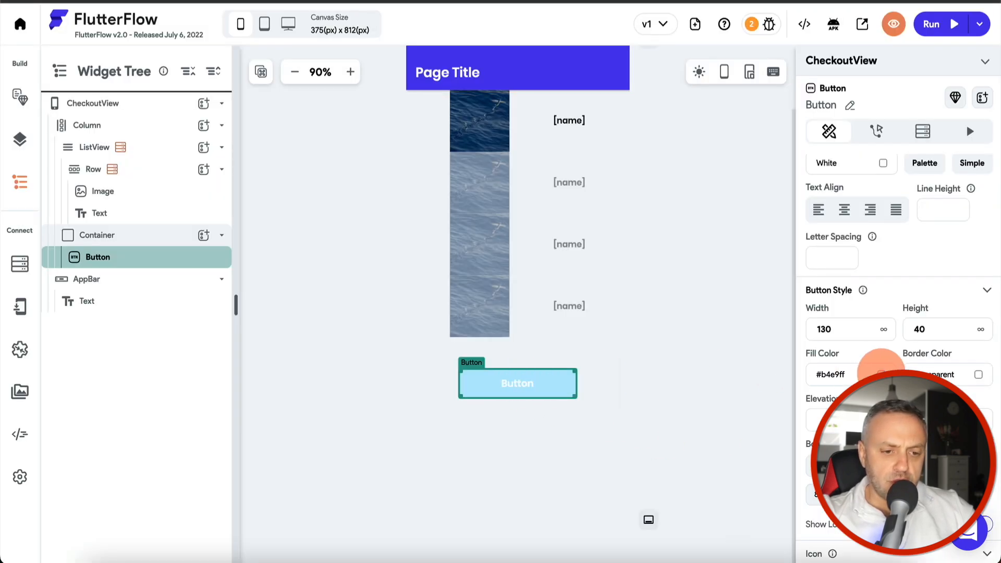
# Step: Set the Button's text color to black
pyautogui.scroll(5, 892, 300)
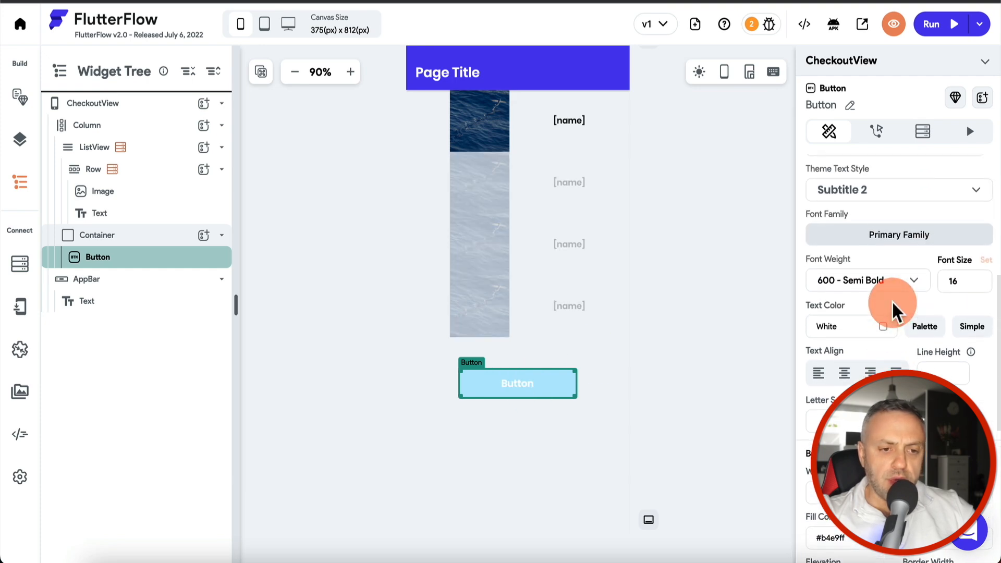
pyautogui.click(837, 367)
pyautogui.moveTo(436, 208); pyautogui.dragTo(305, 235)
pyautogui.click(652, 443)
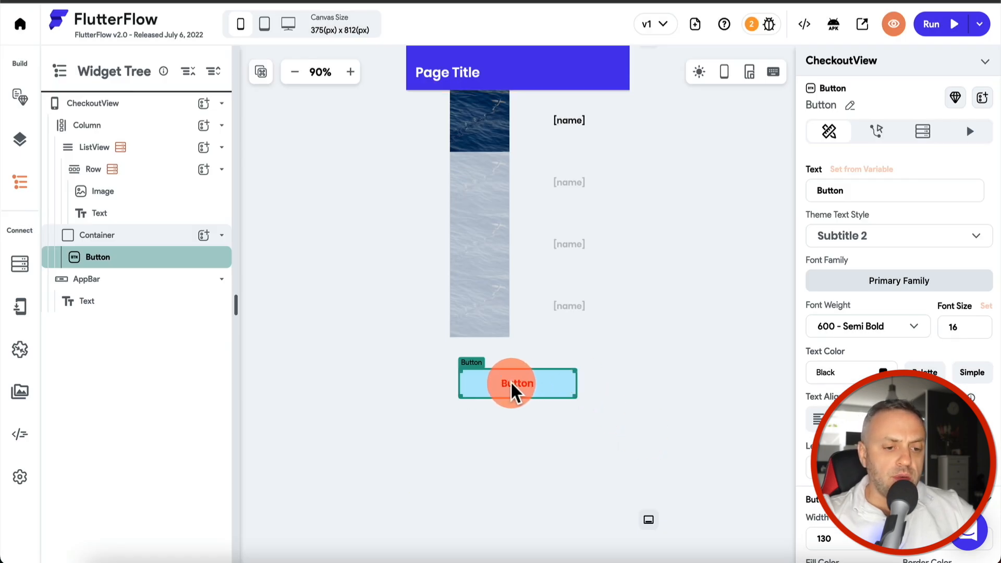
pyautogui.scroll(-5, 868, 352)
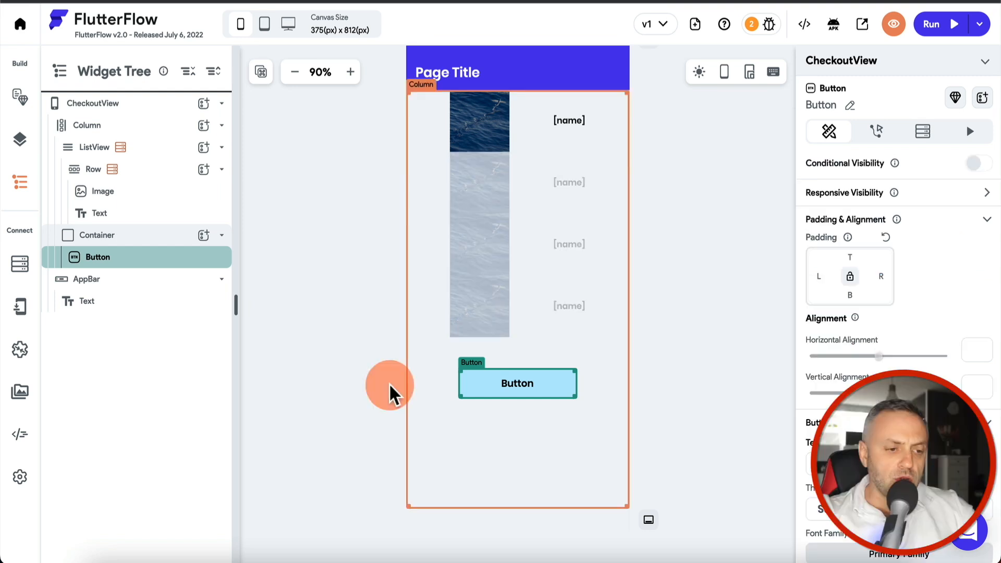
pyautogui.click(390, 395)
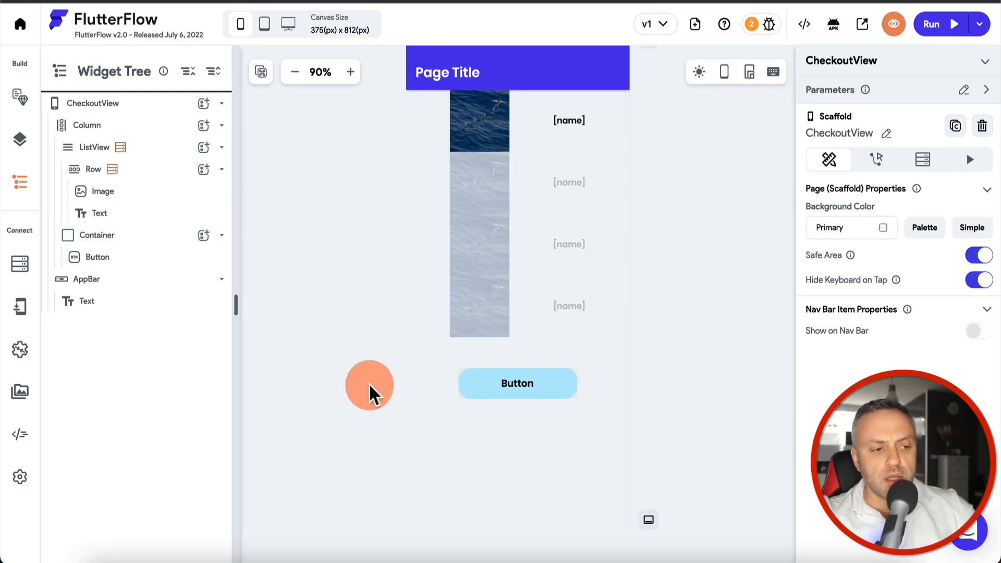
pyautogui.click(146, 237)
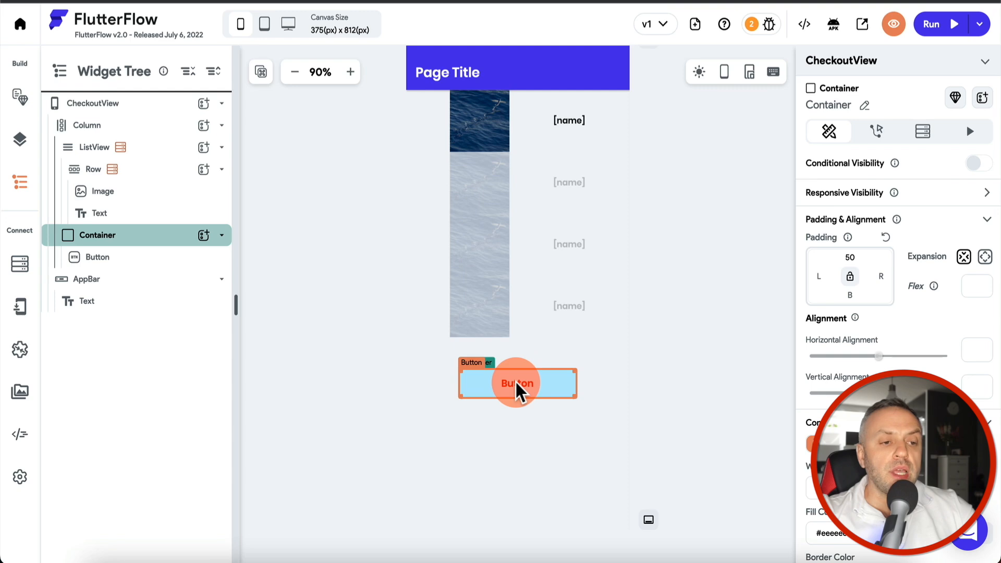
# Step: Change the AppBar title of the CheckoutView page to "Checkout"
pyautogui.click(465, 74)
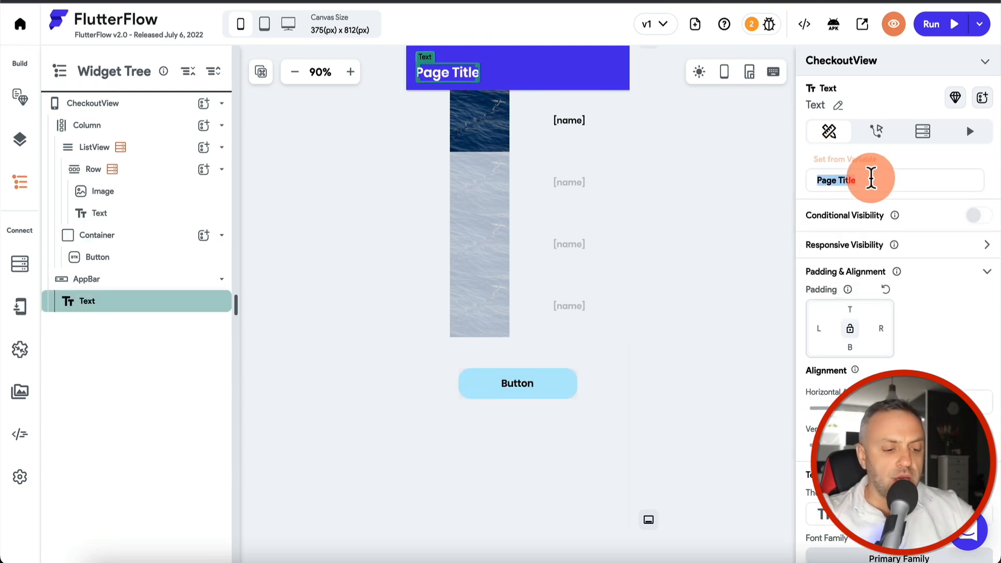
pyautogui.write('Checkout')
pyautogui.click(551, 219)
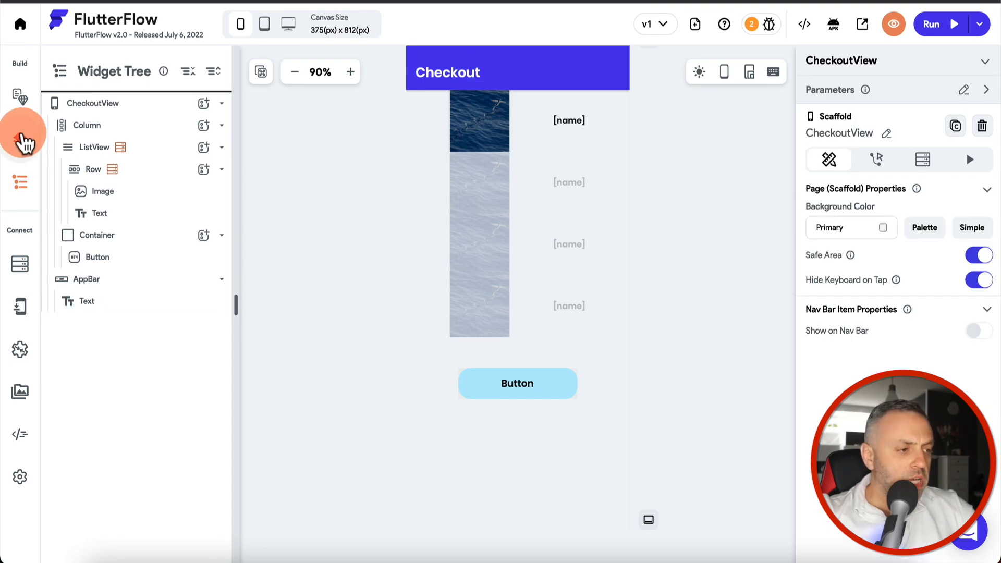
# Step: Open the CartView page from the project's list of pages
pyautogui.click(19, 97)
pyautogui.click(121, 236)
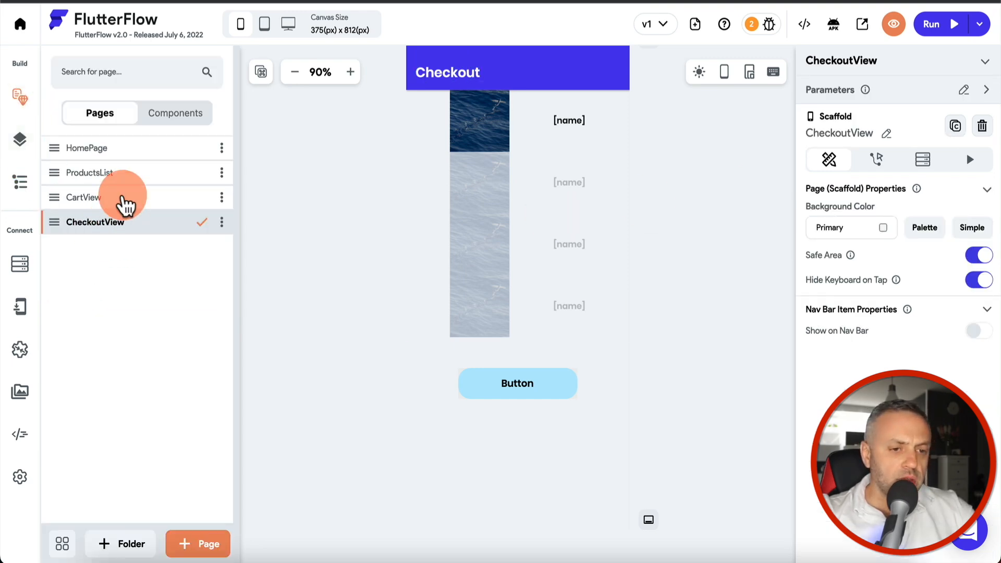
pyautogui.click(123, 201)
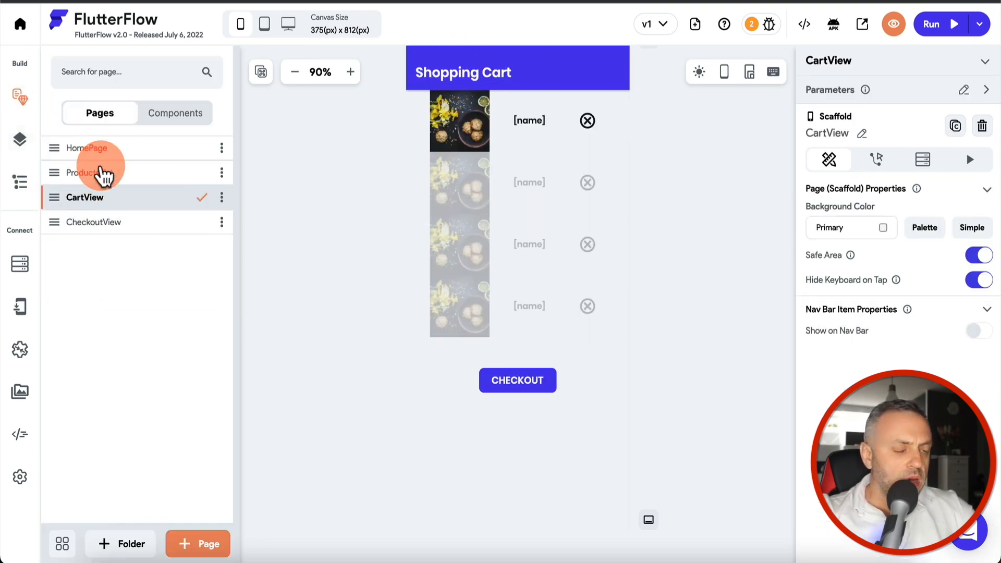
# Step: Review the ProductsList, HomePage, CartView and CheckoutView pages one after another
pyautogui.click(104, 170)
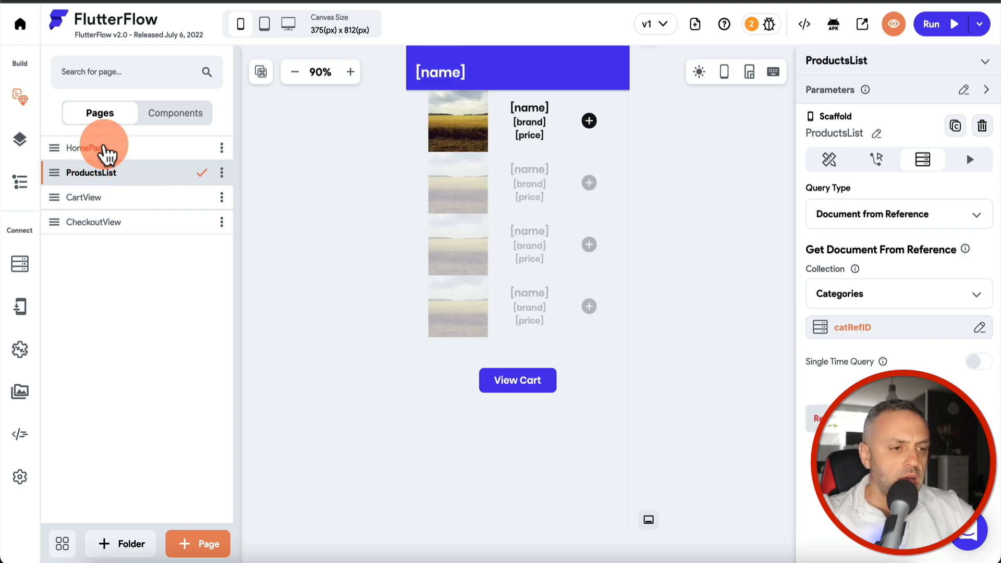
pyautogui.click(107, 151)
pyautogui.click(105, 204)
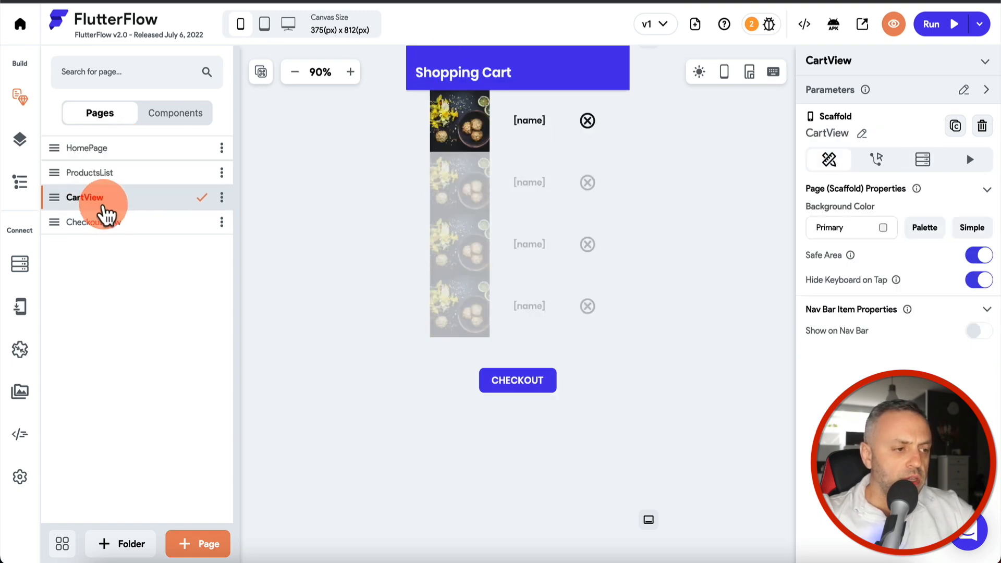
pyautogui.click(109, 227)
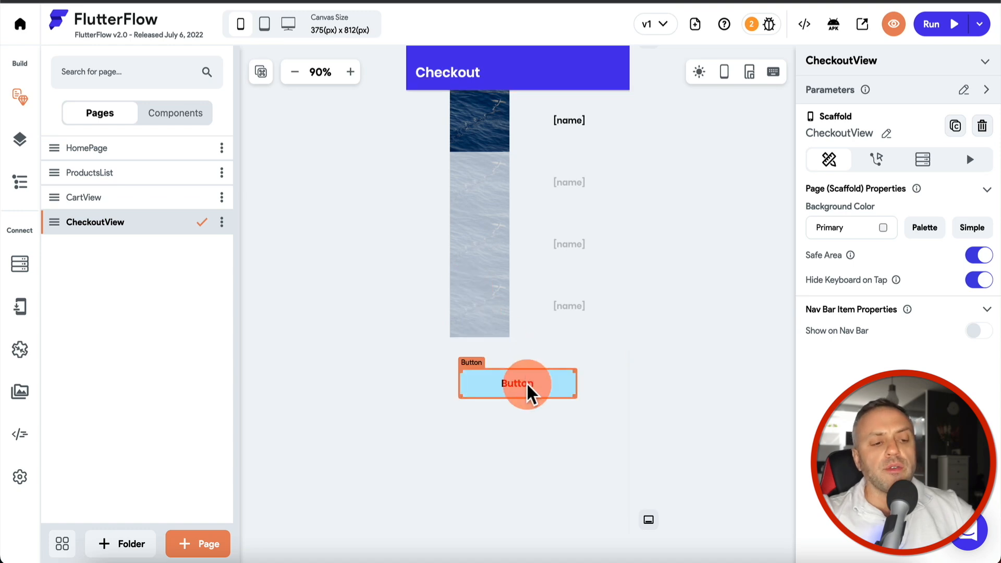
# Step: Run the app, add the Sony, Apple and Razer headphones to the cart, and open the shopping cart
pyautogui.click(944, 32)
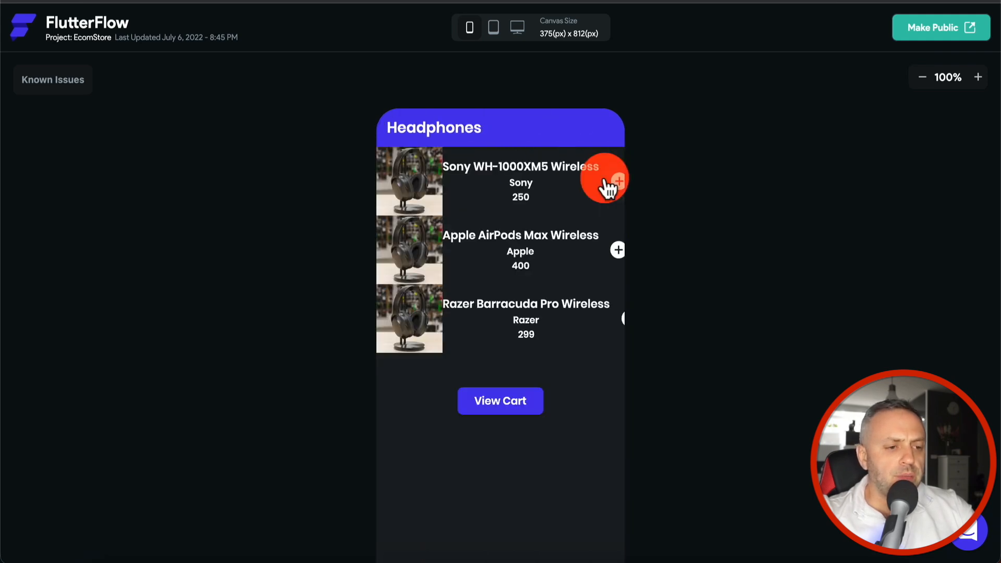
pyautogui.click(618, 250)
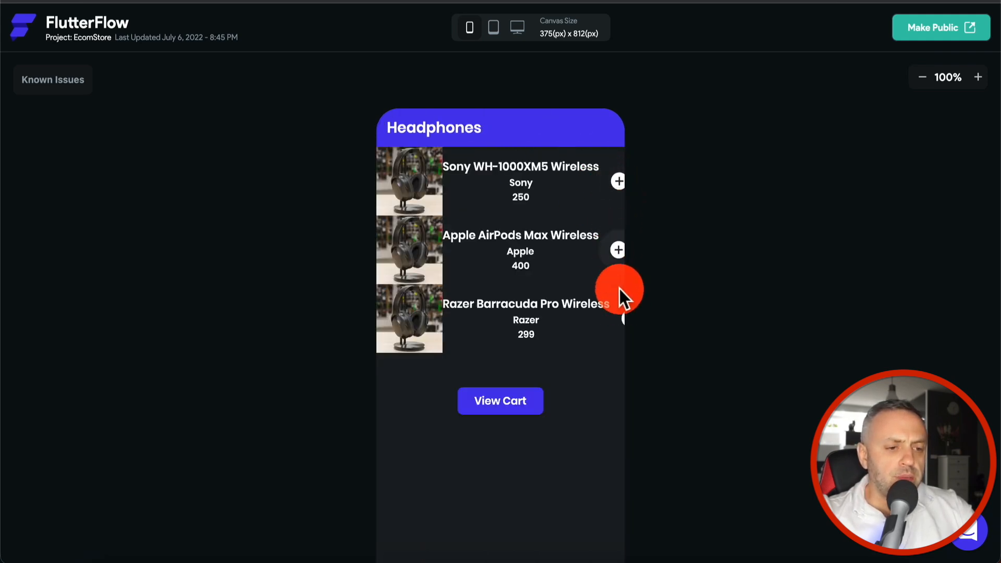
pyautogui.click(624, 318)
pyautogui.click(529, 406)
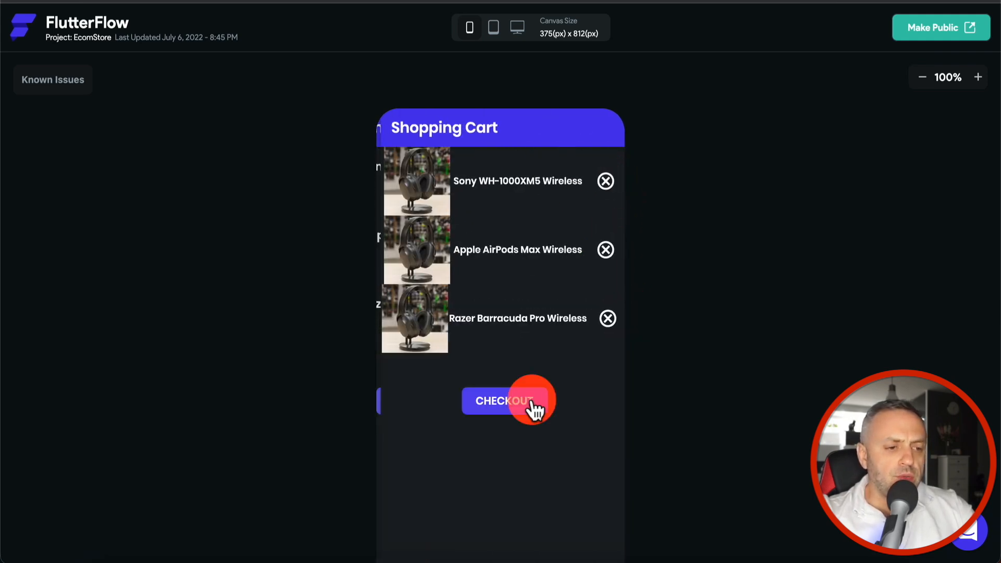
# Step: Remove the Sony WH-1000XM5 Wireless from the shopping cart in the running app and proceed to checkout
pyautogui.click(601, 181)
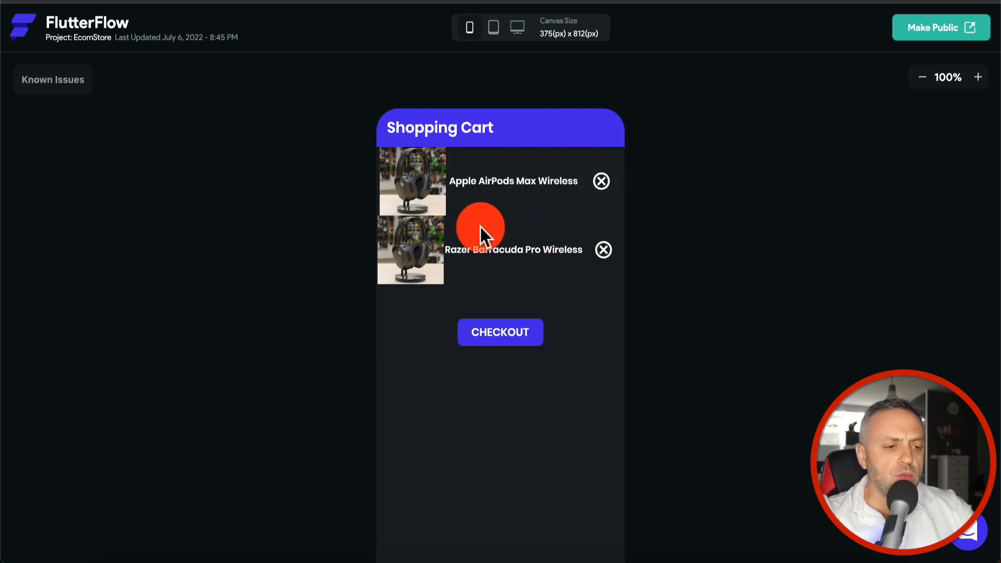
pyautogui.click(499, 336)
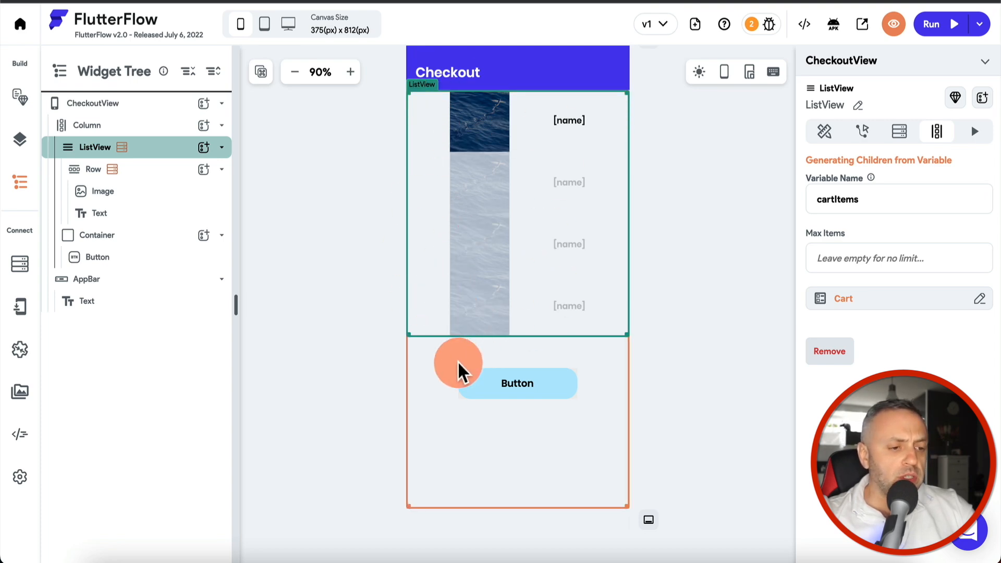
# Step: Browse the prebuilt UI element and bottom sheet templates offered for the ListView, including the simple checkout ones
pyautogui.click(204, 147)
pyautogui.click(394, 166)
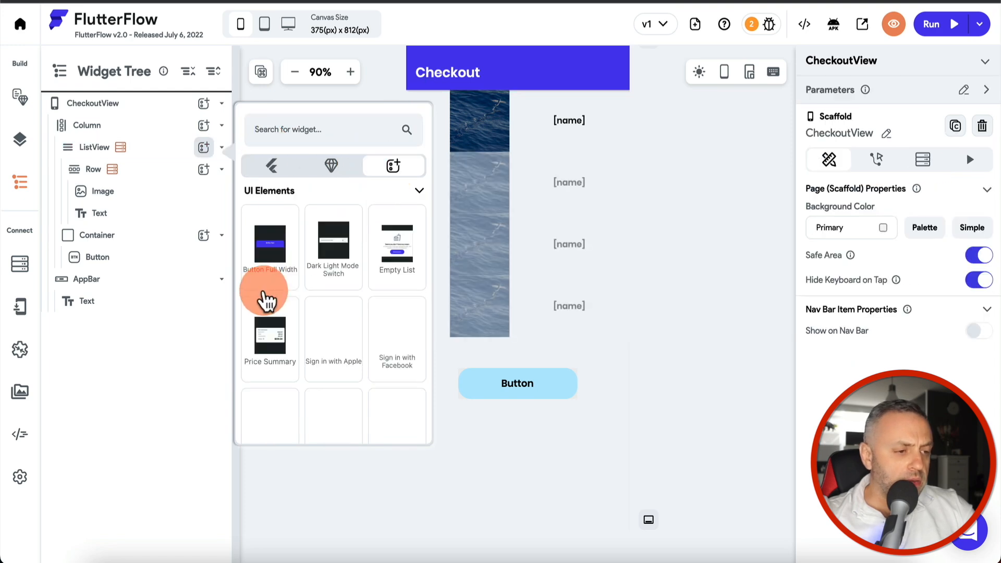
pyautogui.scroll(-10, 258, 324)
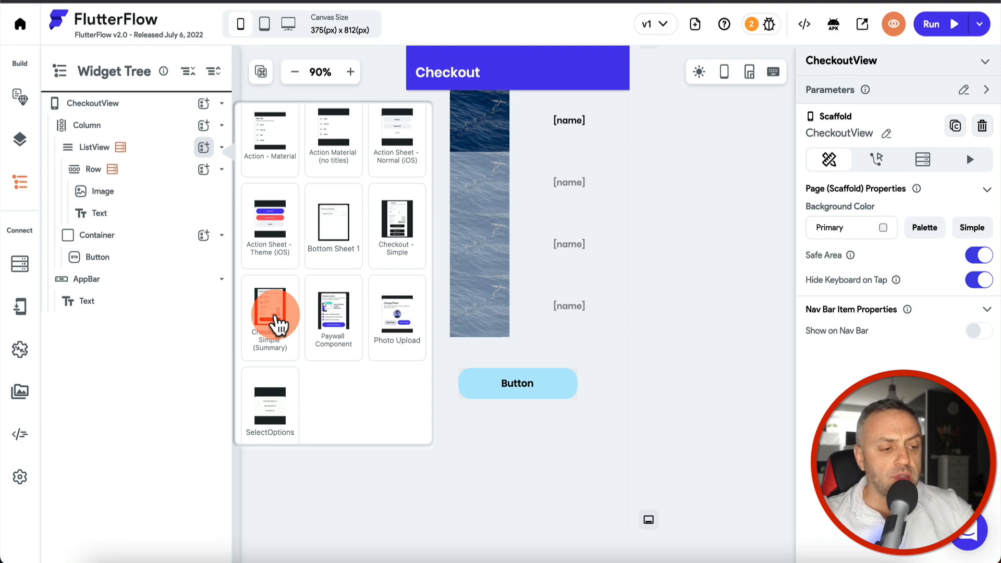
pyautogui.scroll(3, 386, 324)
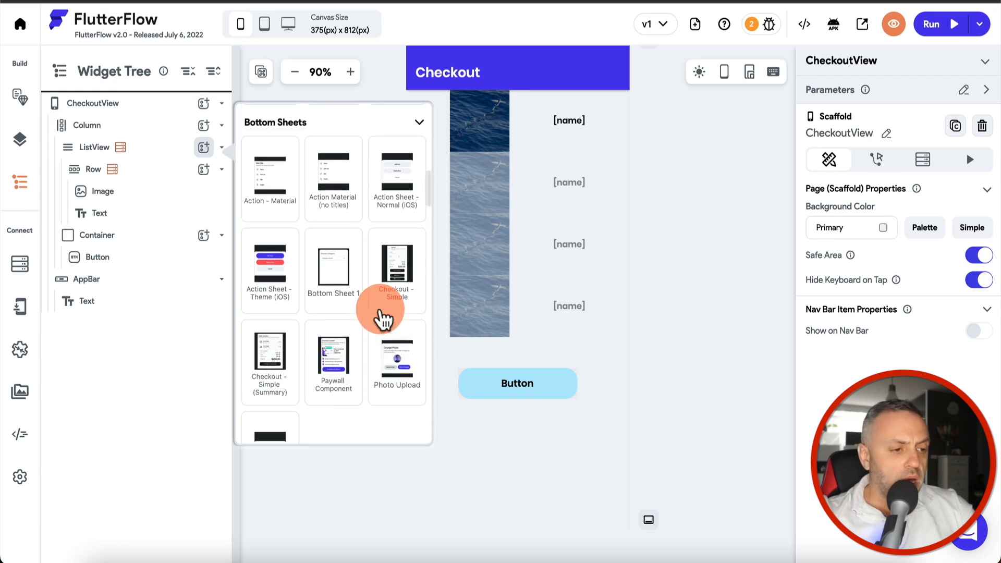
pyautogui.scroll(3, 326, 269)
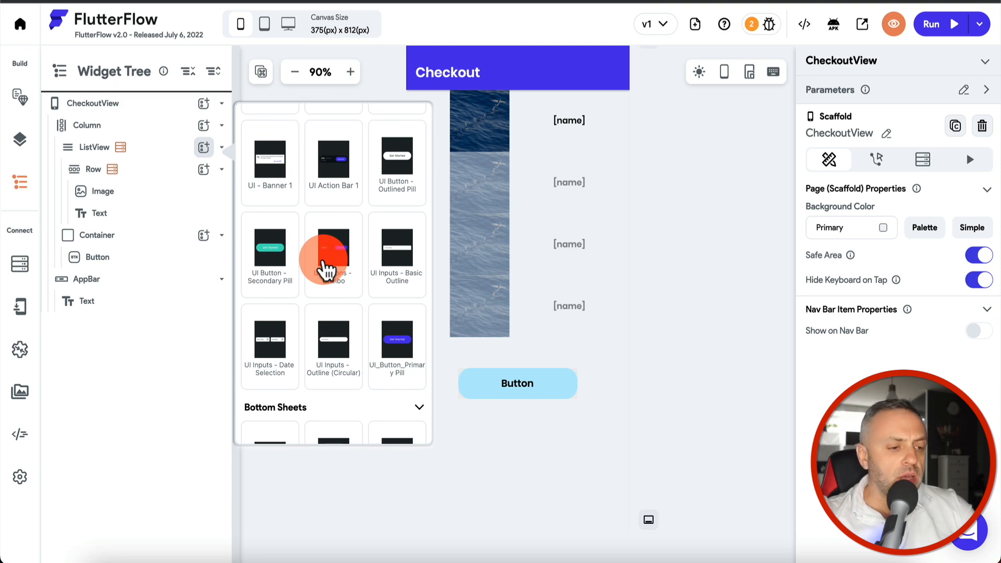
pyautogui.click(543, 469)
# Step: Set the text of the CheckoutView page's Button to "Purchase"
pyautogui.click(527, 386)
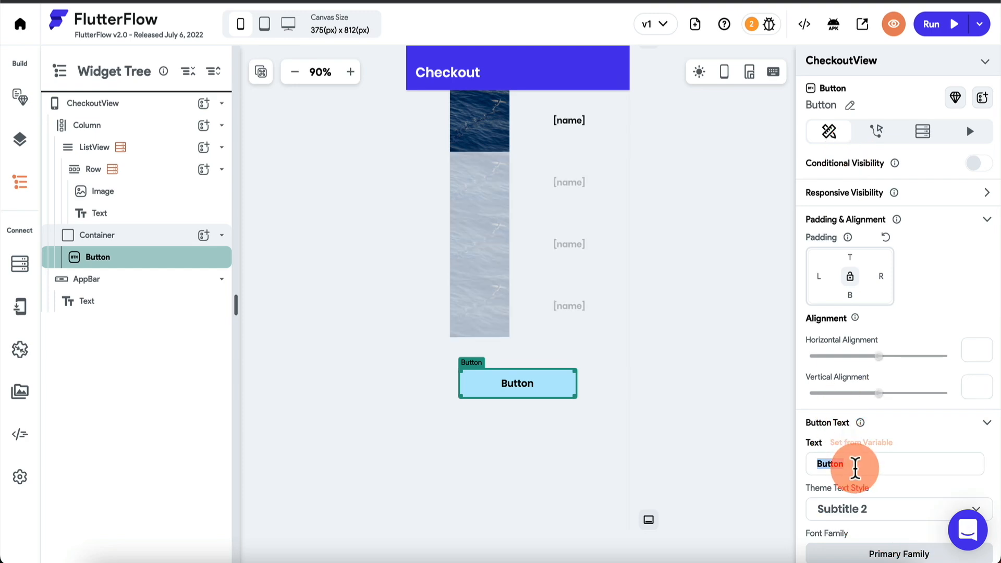
pyautogui.write('Purchase')
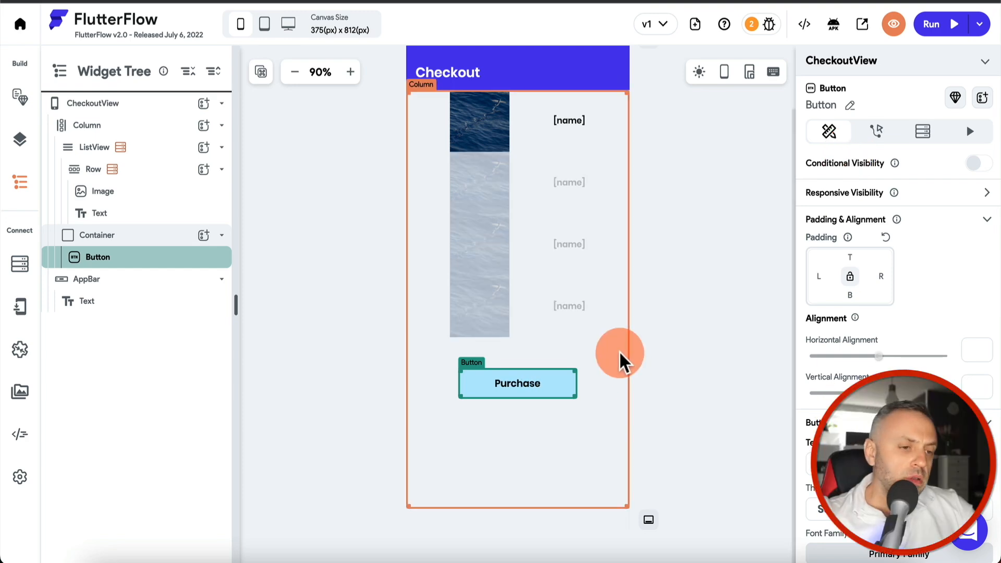